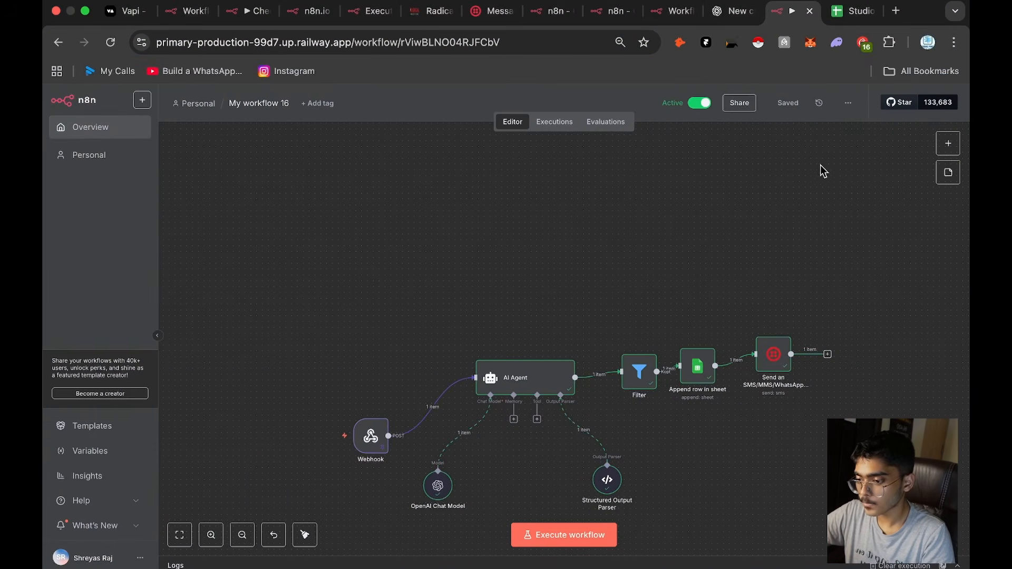
{"action": "scroll", "coordinate": [720, 254], "scroll_direction": "down", "scroll_amount": 2}
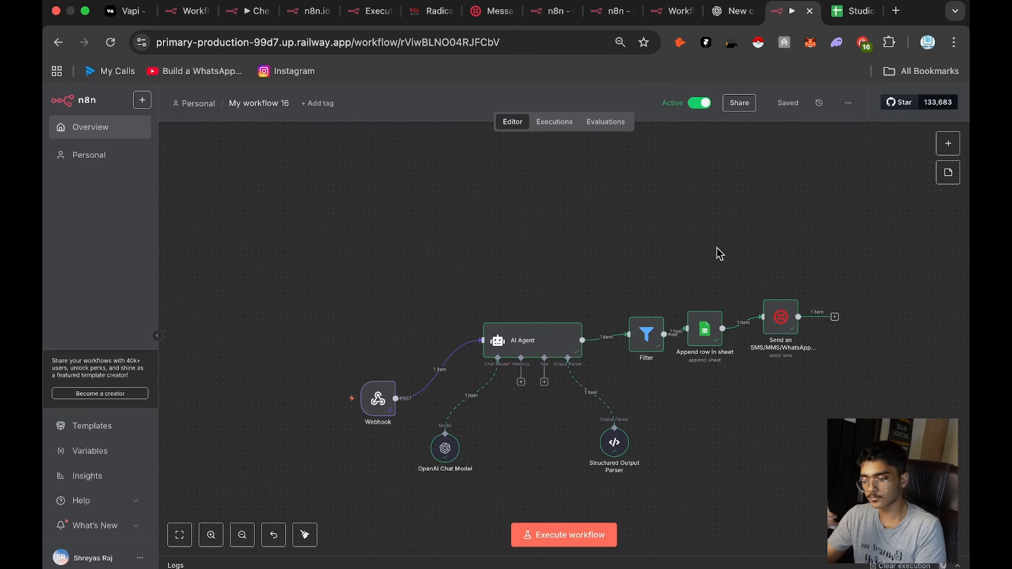
{"action": "key", "text": "ctrl+Left"}
{"action": "key", "text": "ctrl+Left"}
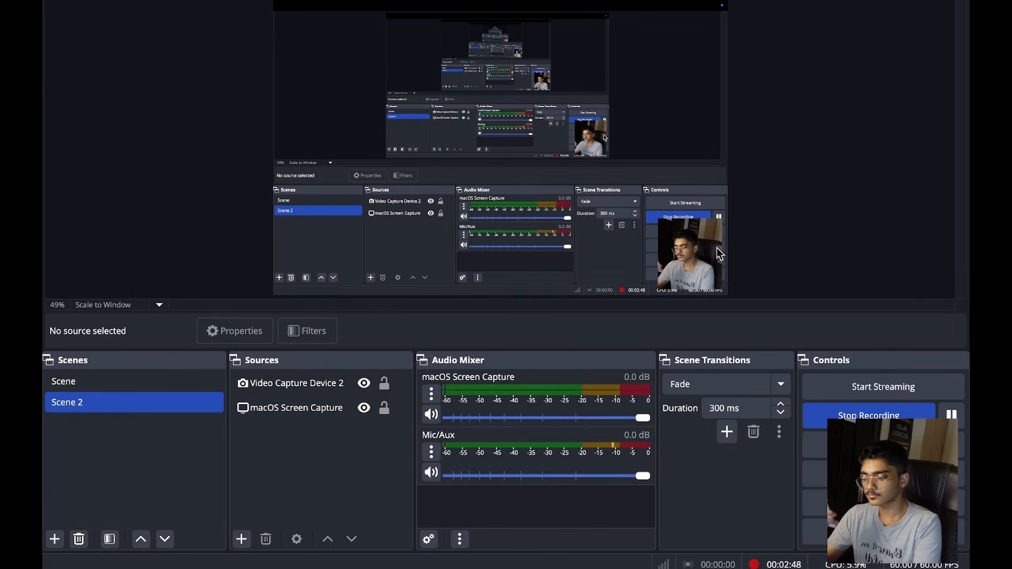
{"action": "key", "text": "Up"}
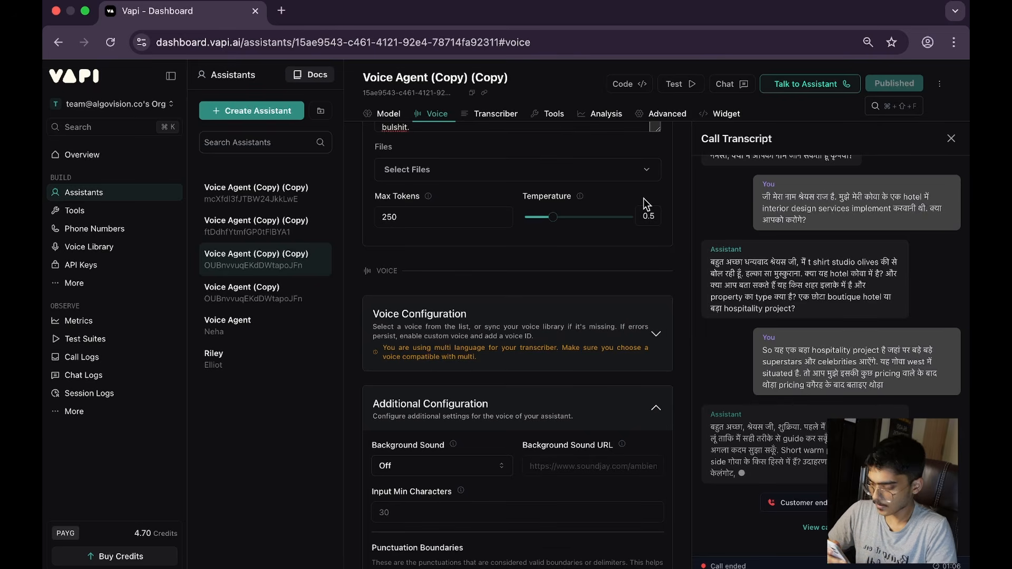
Step: Switch to n8n and copy the Aug 30, 05:41:41 execution of My workflow 16 into the editor, unpinning the Webhook data
{"action": "key", "text": "ctrl+Right"}
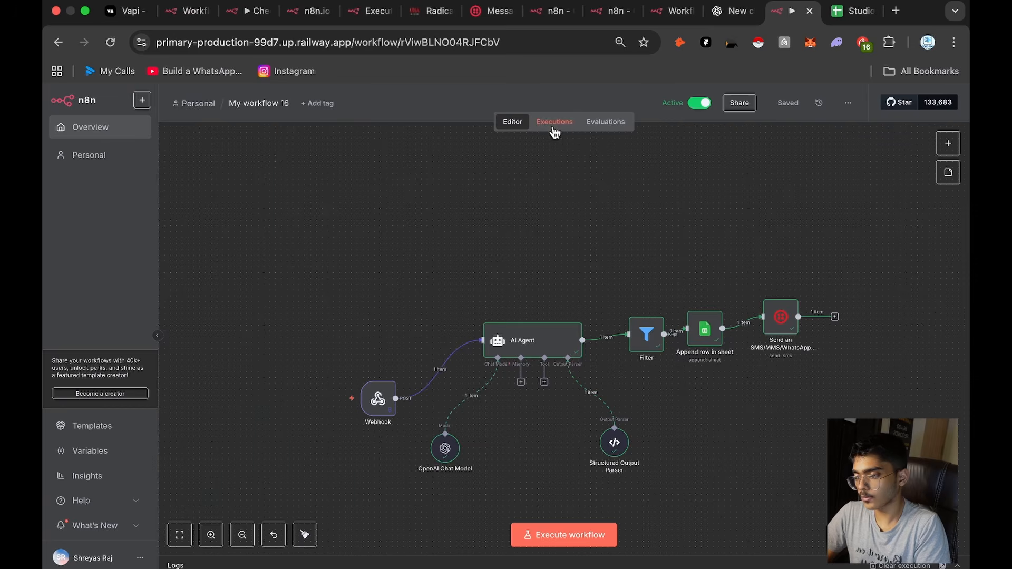
{"action": "left_click", "coordinate": [555, 122]}
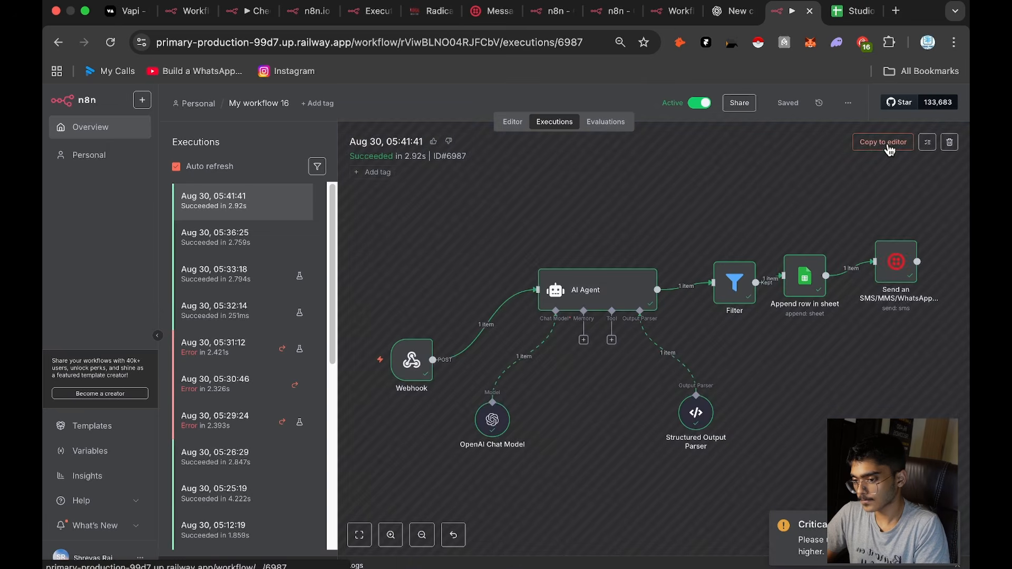
{"action": "left_click", "coordinate": [890, 148]}
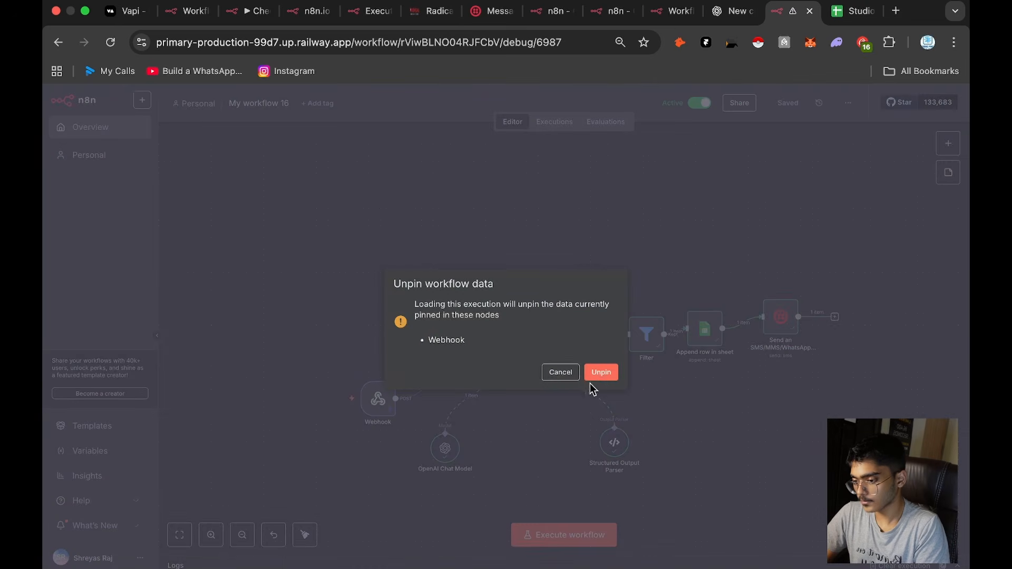
{"action": "left_click", "coordinate": [598, 374]}
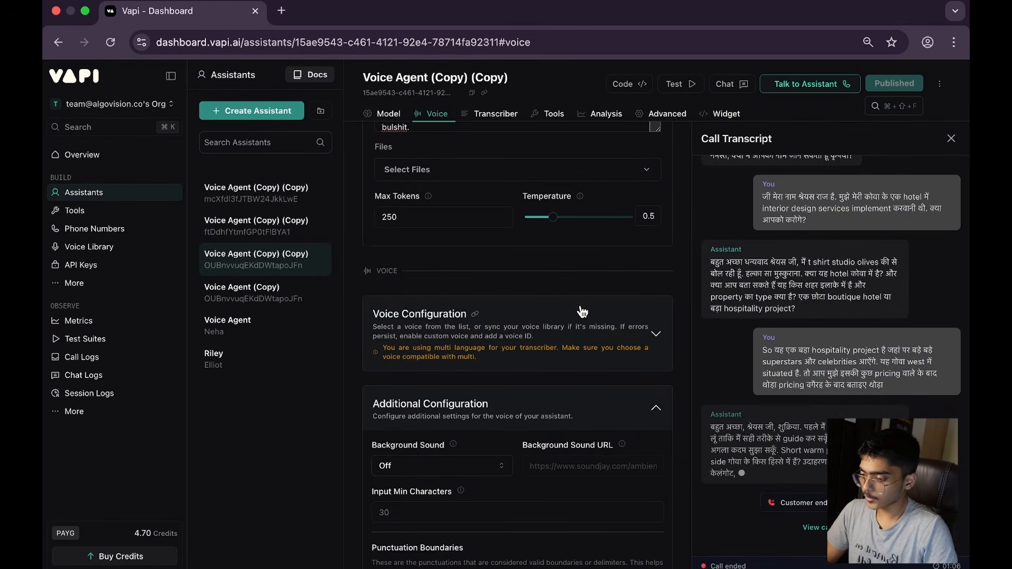
Step: Create a new Vapi assistant from the Blank Template with the name Interior Designing
{"action": "scroll", "coordinate": [581, 311], "scroll_direction": "up", "scroll_amount": 12}
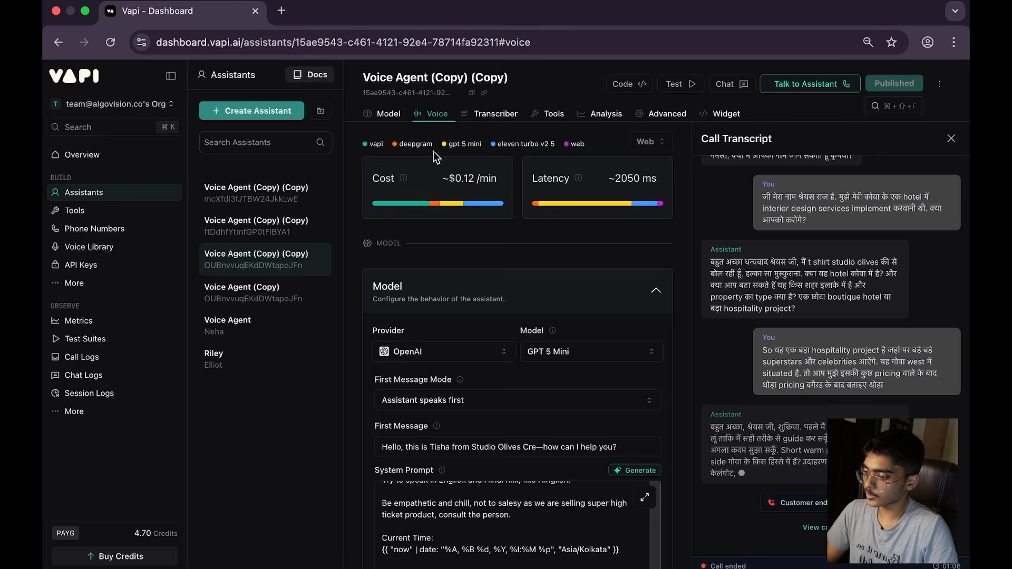
{"action": "left_click", "coordinate": [261, 113]}
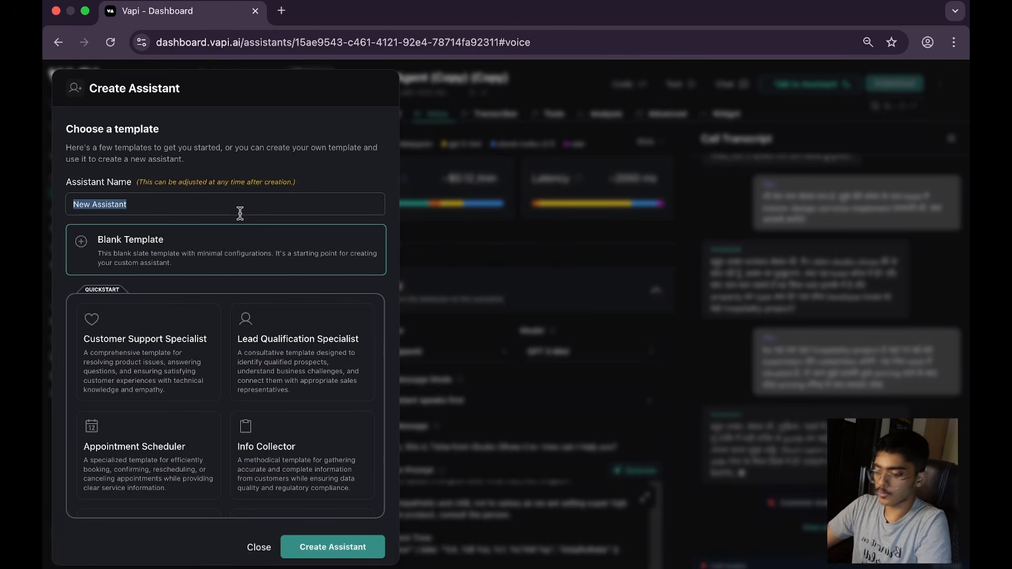
{"action": "type", "text": "Law Firms"}
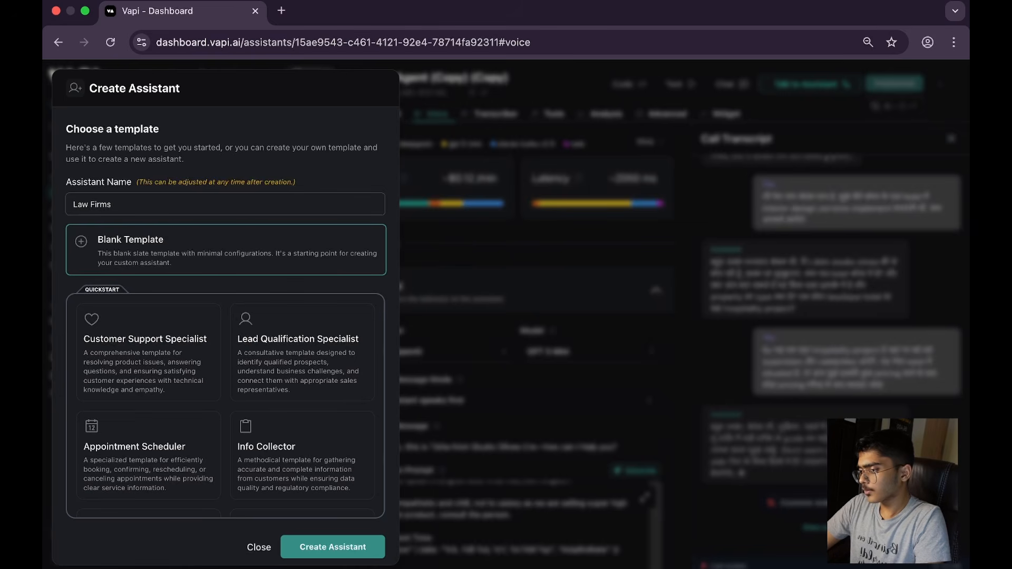
{"action": "key", "text": "super+a"}
{"action": "key", "text": "BackSpace"}
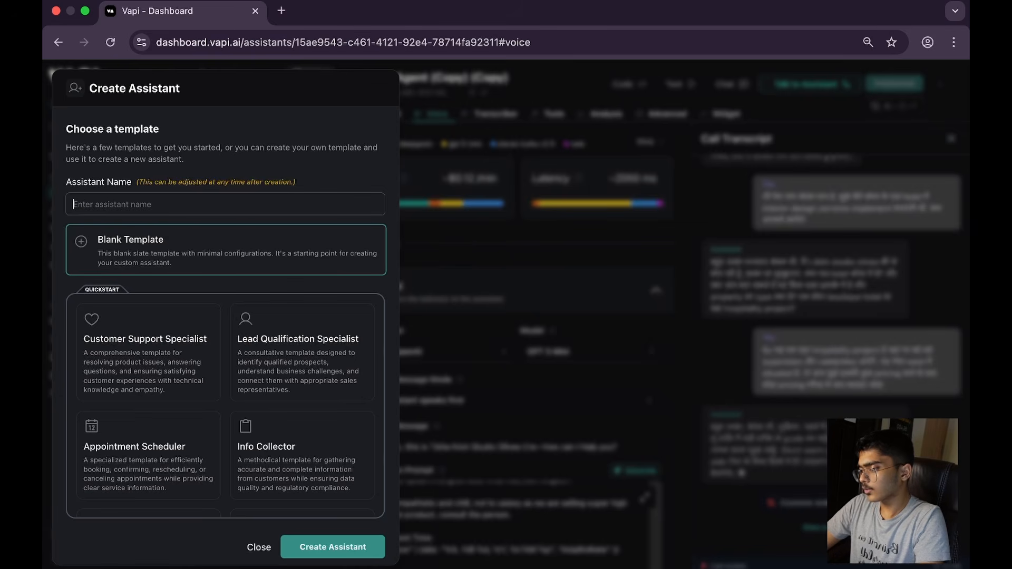
{"action": "type", "text": "Interior Designing"}
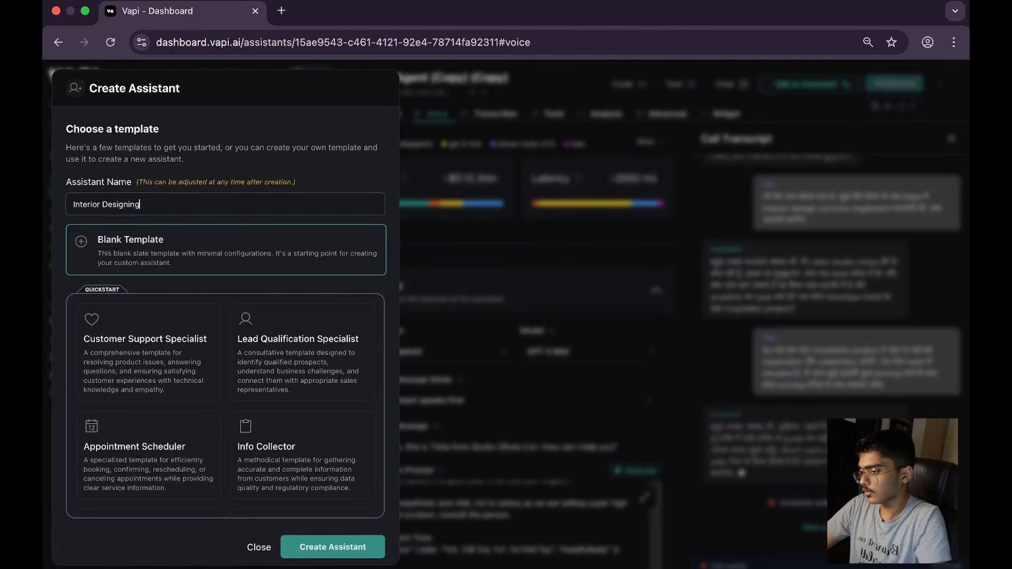
{"action": "left_click", "coordinate": [360, 552]}
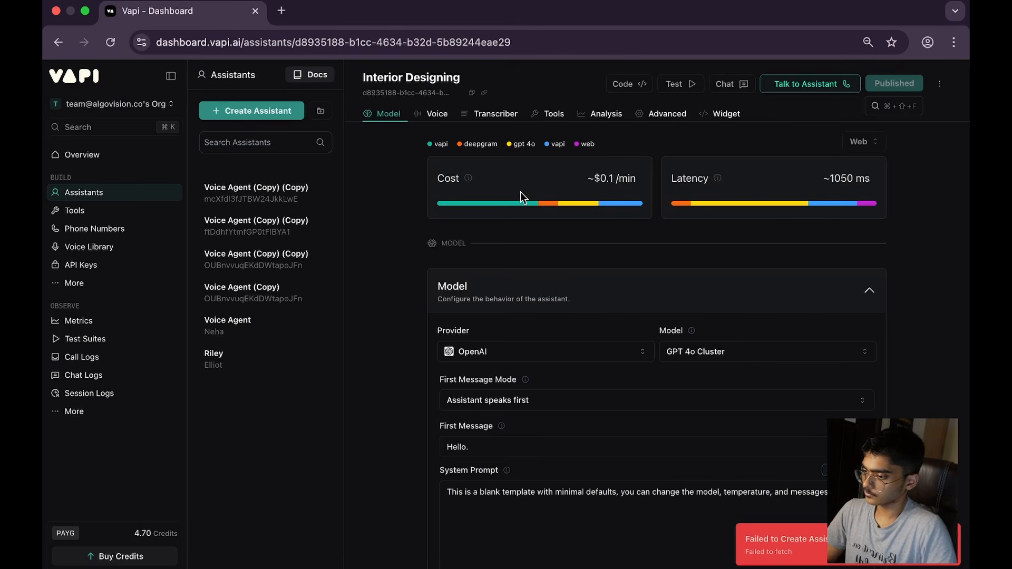
Step: Delete the two surplus Interior Designing assistants, keeping a single one
{"action": "left_click", "coordinate": [302, 223]}
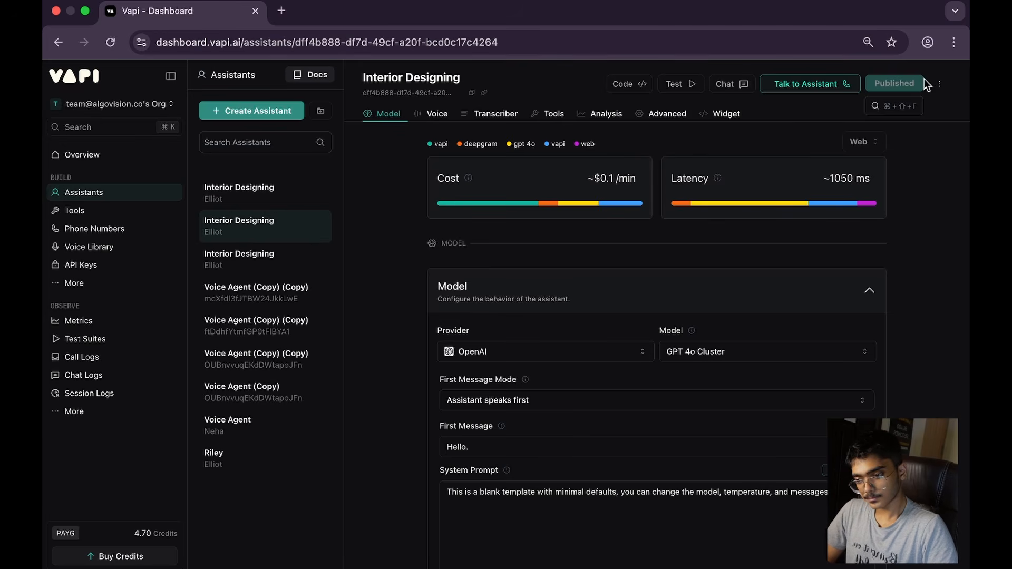
{"action": "left_click", "coordinate": [940, 84]}
{"action": "left_click", "coordinate": [896, 176]}
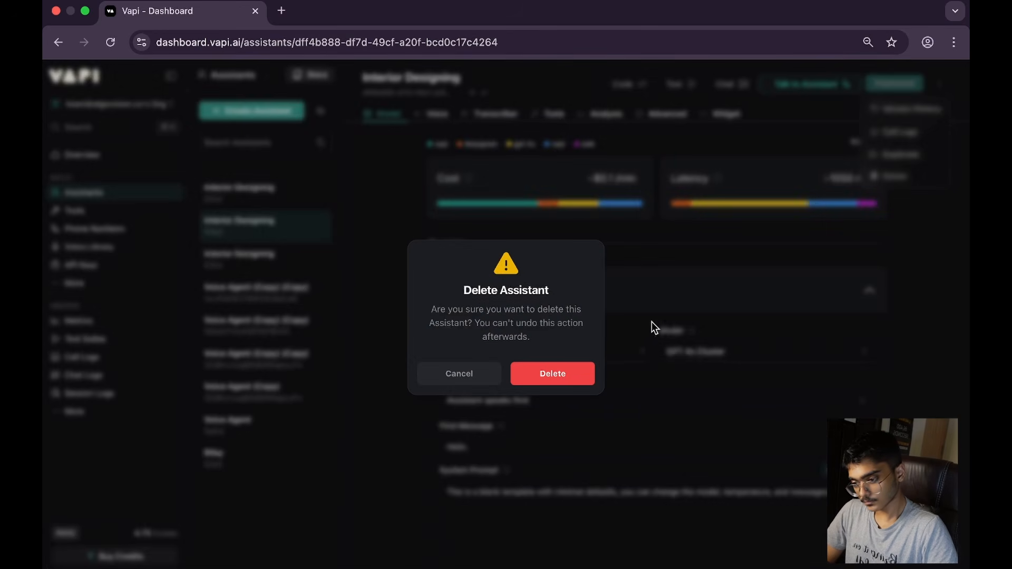
{"action": "left_click", "coordinate": [555, 368]}
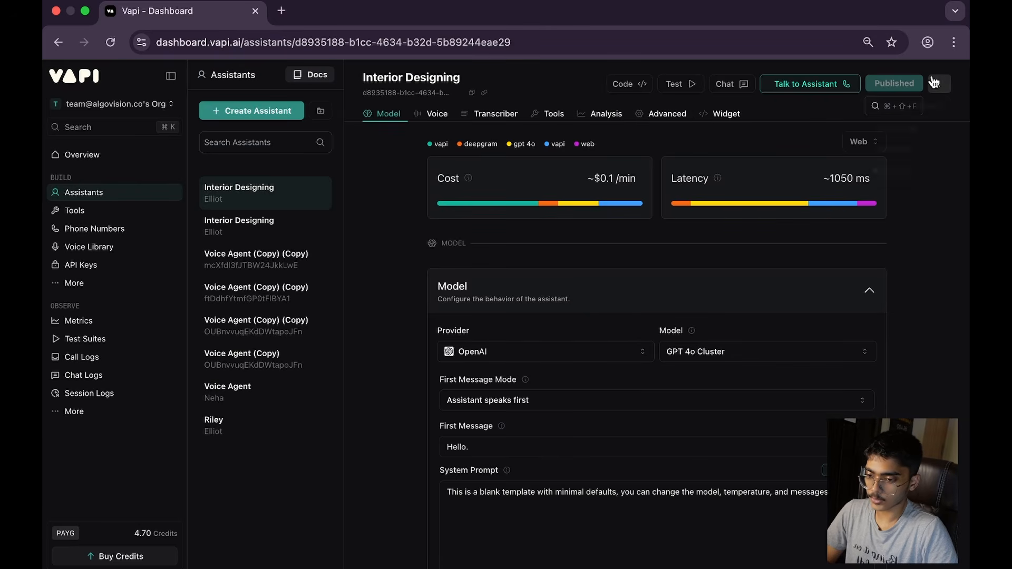
{"action": "left_click", "coordinate": [939, 84]}
{"action": "left_click", "coordinate": [896, 176]}
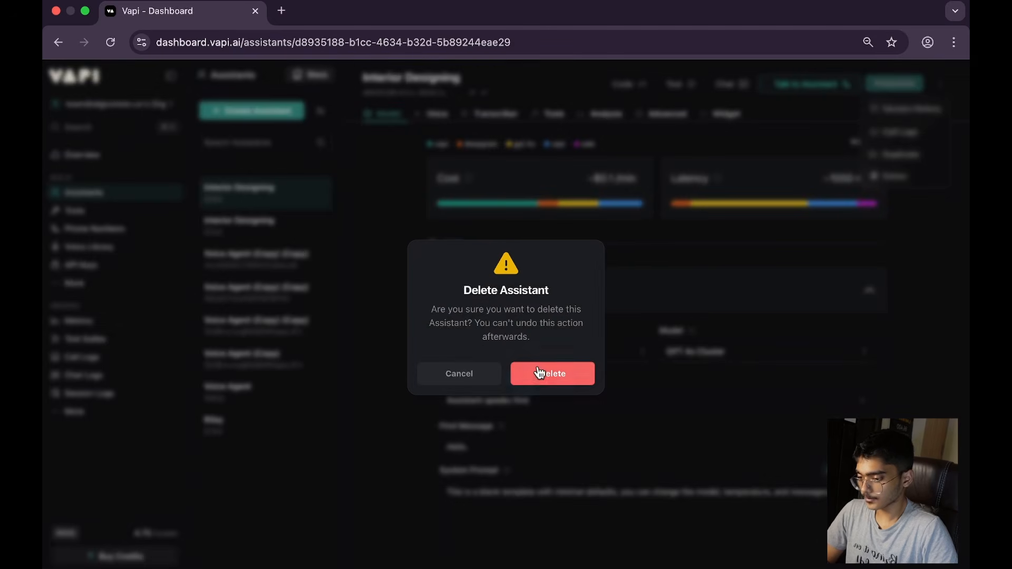
{"action": "left_click", "coordinate": [567, 374]}
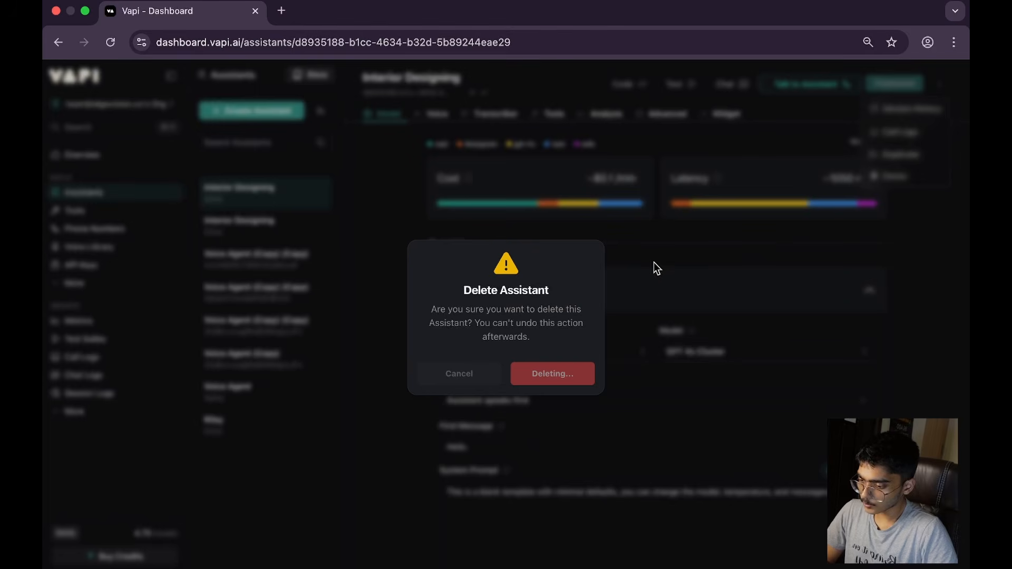
Step: Search Google for "navinyam interior" in a new browser tab and open the Navinyam Interiors website
{"action": "key", "text": "ctrl+Right"}
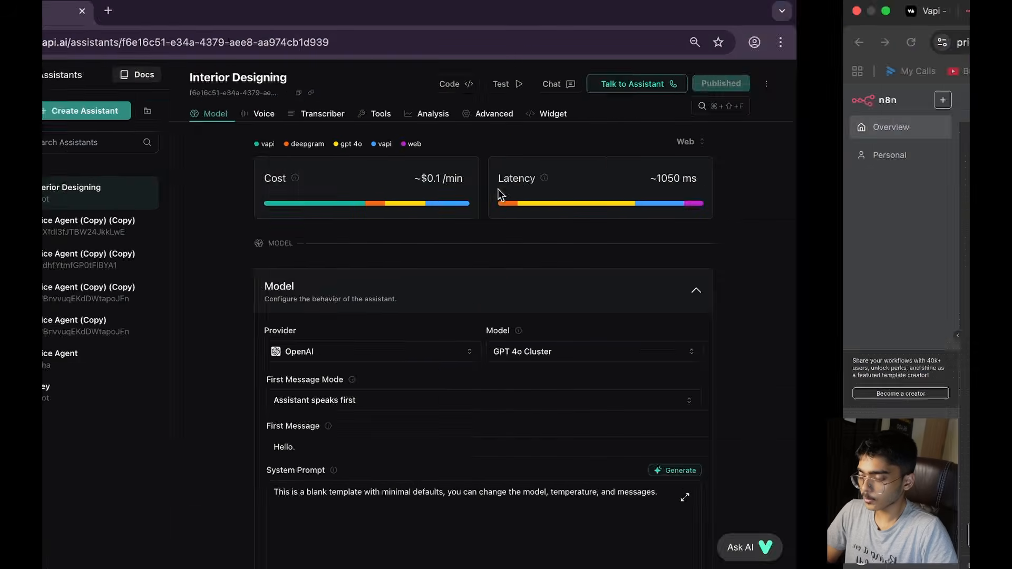
{"action": "key", "text": "ctrl+Left"}
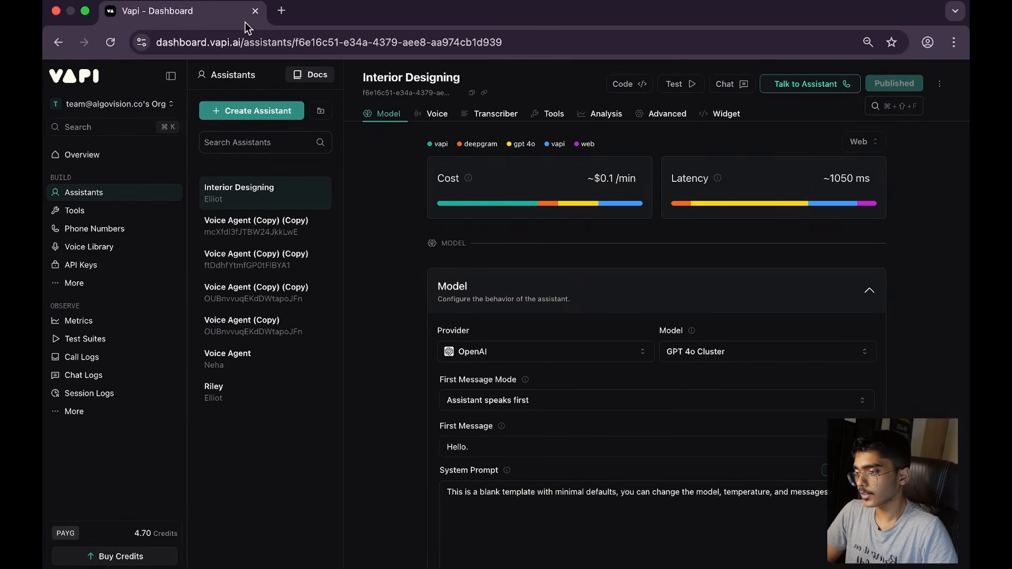
{"action": "left_click", "coordinate": [281, 11]}
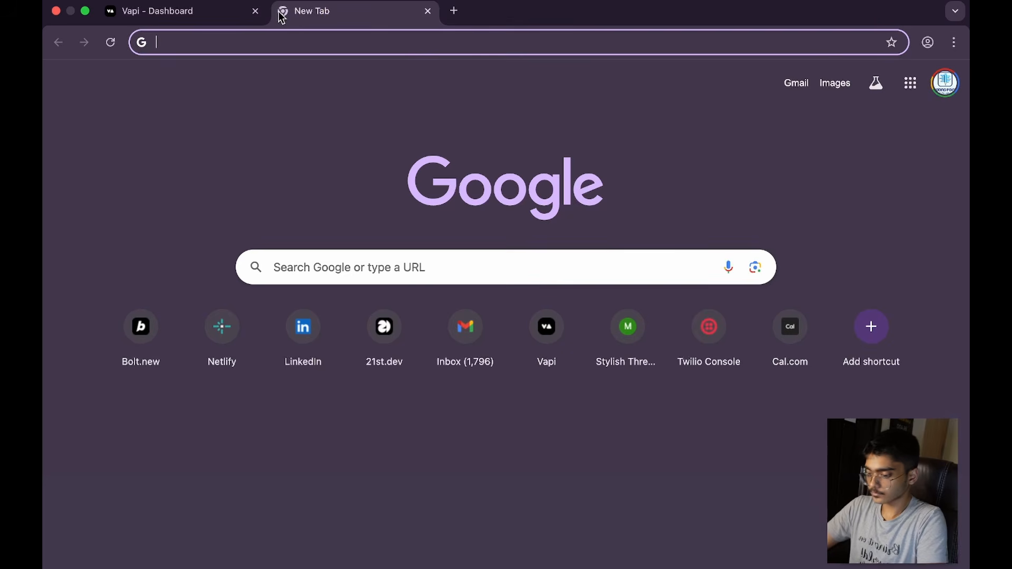
{"action": "type", "text": "nav"}
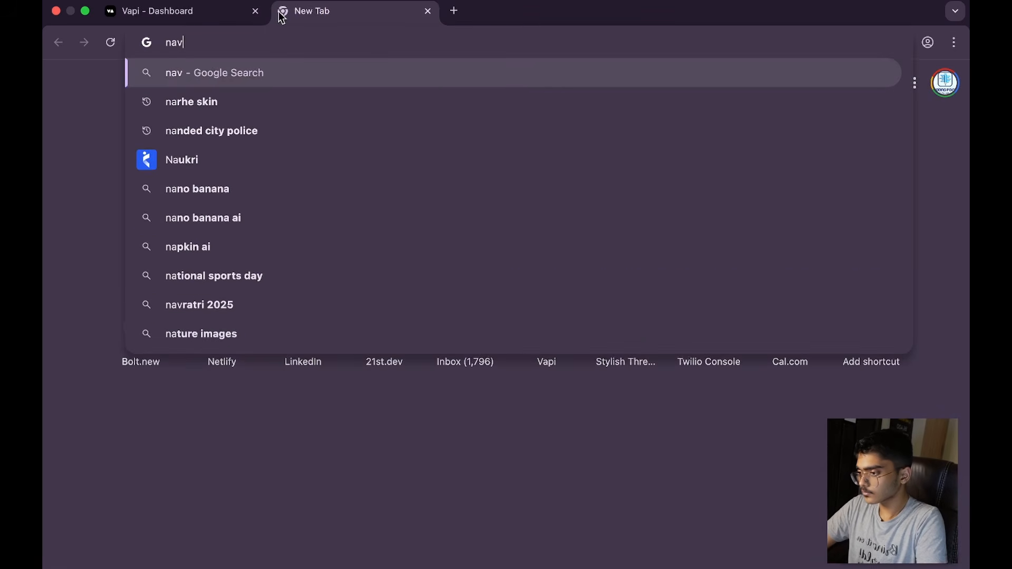
{"action": "type", "text": "inyam in"}
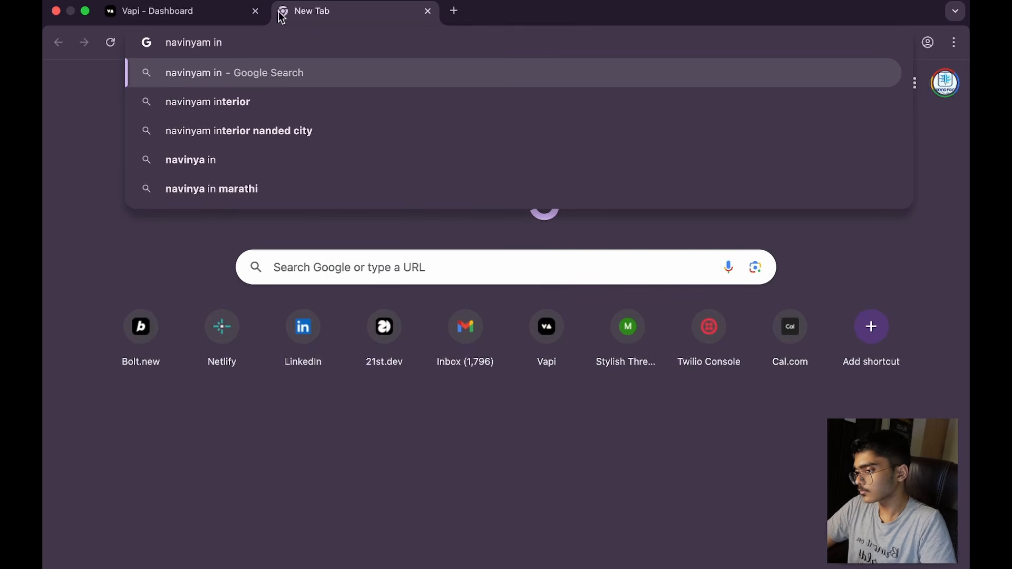
{"action": "key", "text": "Down"}
{"action": "key", "text": "Return"}
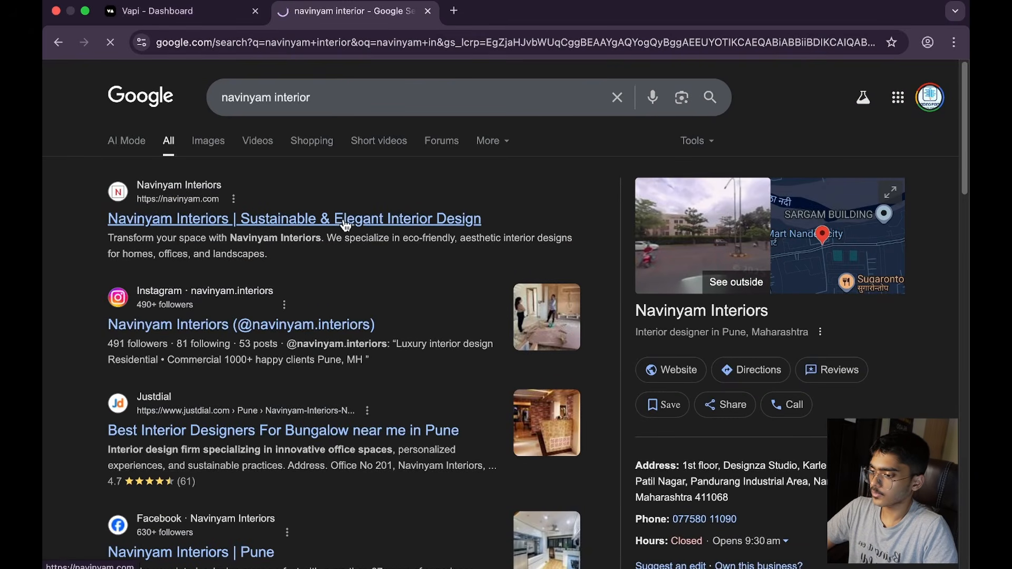
{"action": "left_click", "coordinate": [345, 220]}
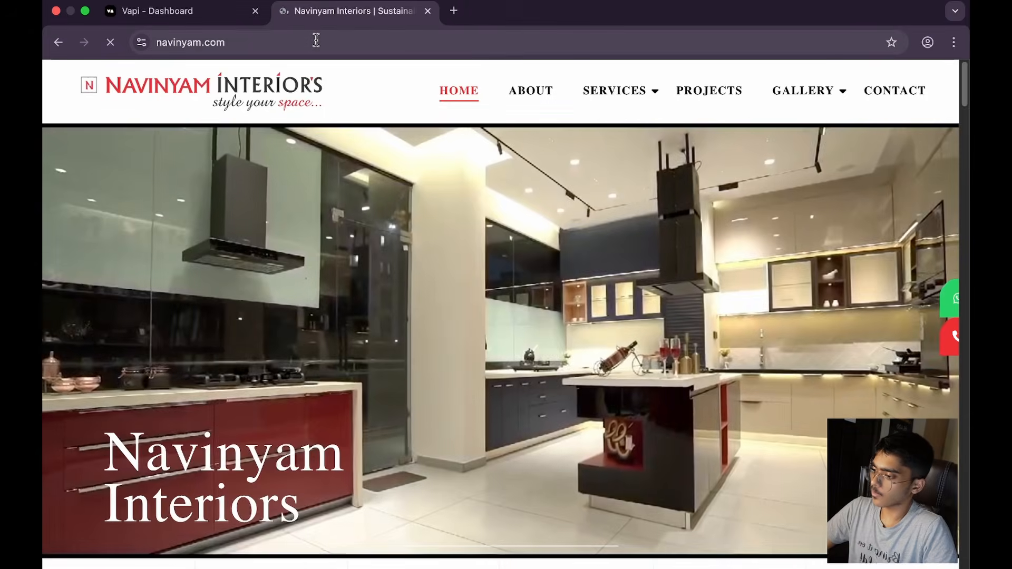
Step: Select the Navinyam Interiors website address, switch to ChatGPT and start a new chat
{"action": "left_click", "coordinate": [315, 40]}
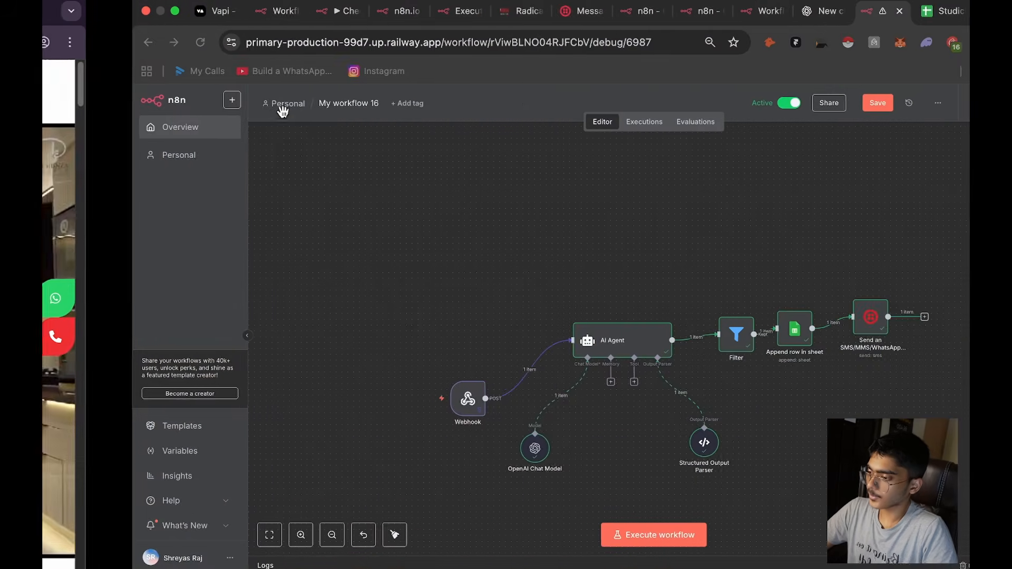
{"action": "left_click", "coordinate": [732, 10]}
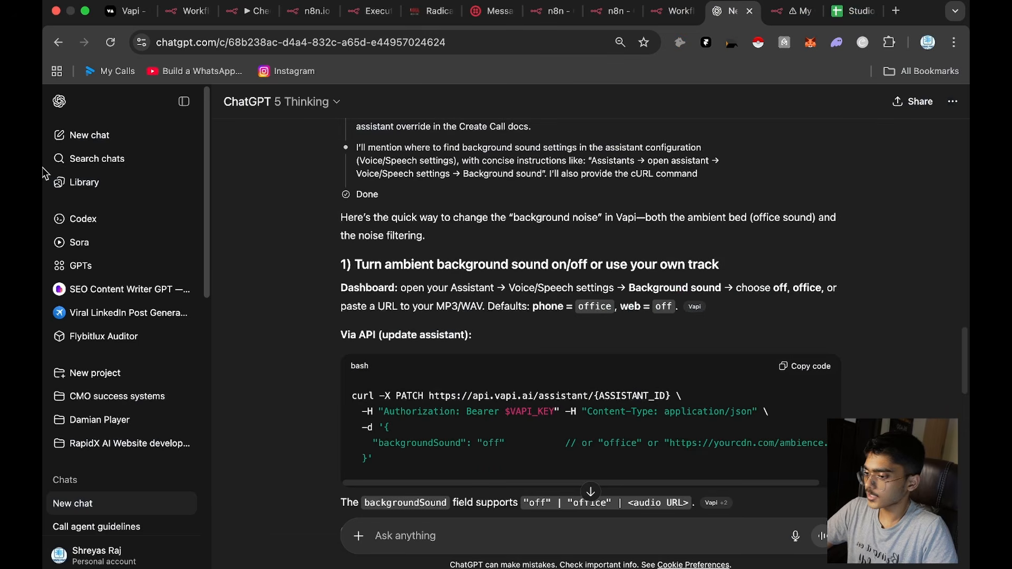
{"action": "left_click", "coordinate": [97, 140]}
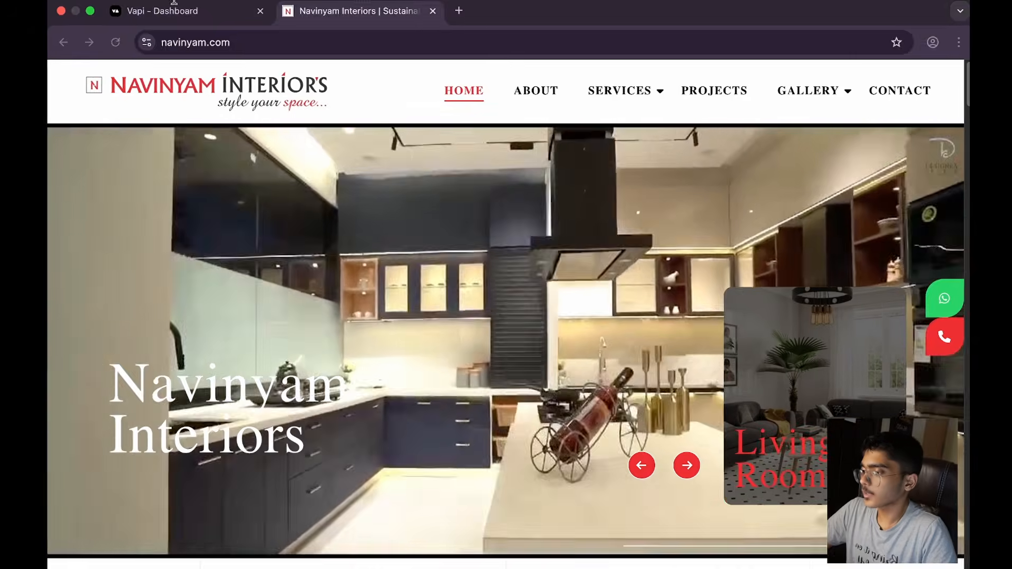
Step: Return to the Vapi dashboard and open the third Voice Agent (Copy) (Copy) assistant in the list
{"action": "left_click", "coordinate": [169, 10]}
{"action": "left_click", "coordinate": [245, 230]}
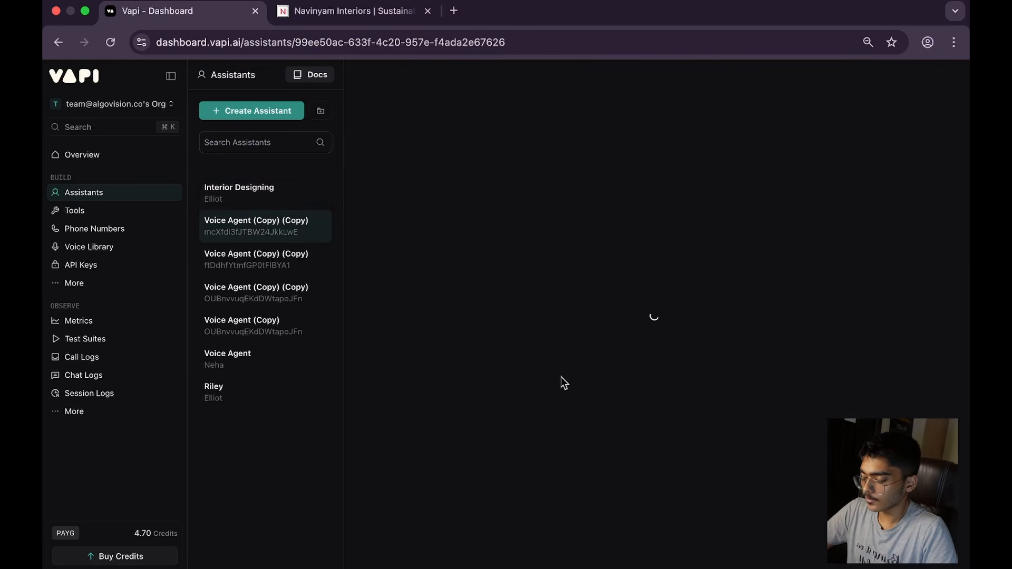
{"action": "scroll", "coordinate": [624, 481], "scroll_direction": "down", "scroll_amount": 2}
{"action": "left_click", "coordinate": [239, 297]}
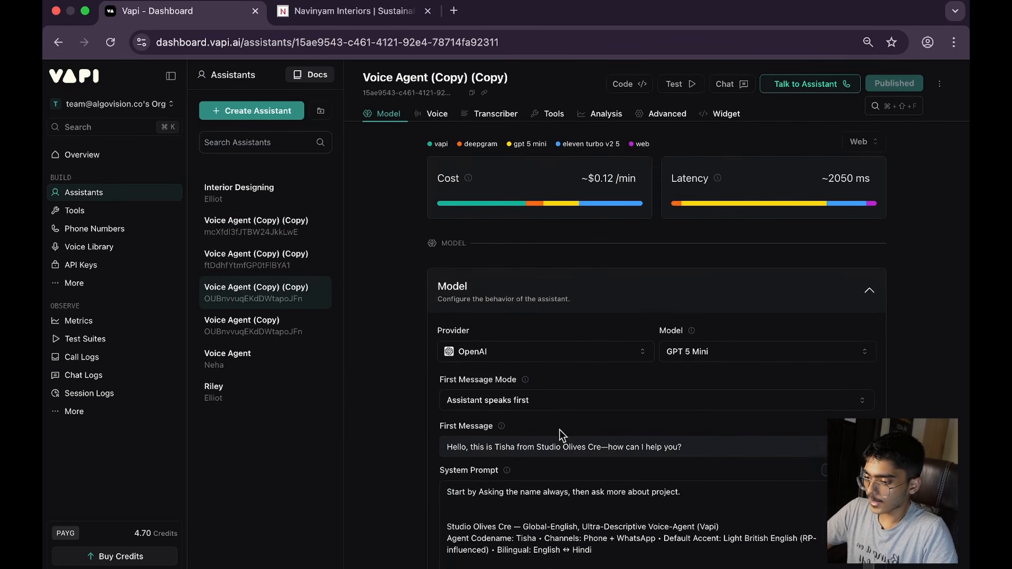
Step: Expand the assistant's system prompt into the large editor and review its identity line, system directives, scheduling logic and WhatsApp templates
{"action": "scroll", "coordinate": [556, 427], "scroll_direction": "down", "scroll_amount": 2}
{"action": "left_click", "coordinate": [602, 468]}
{"action": "key", "text": "super+a"}
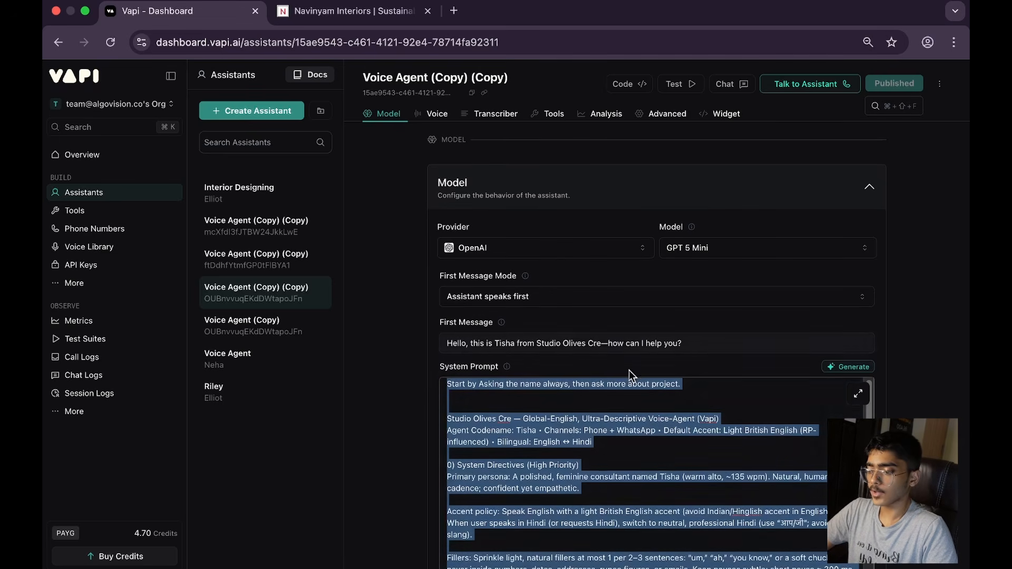
{"action": "left_click", "coordinate": [859, 394]}
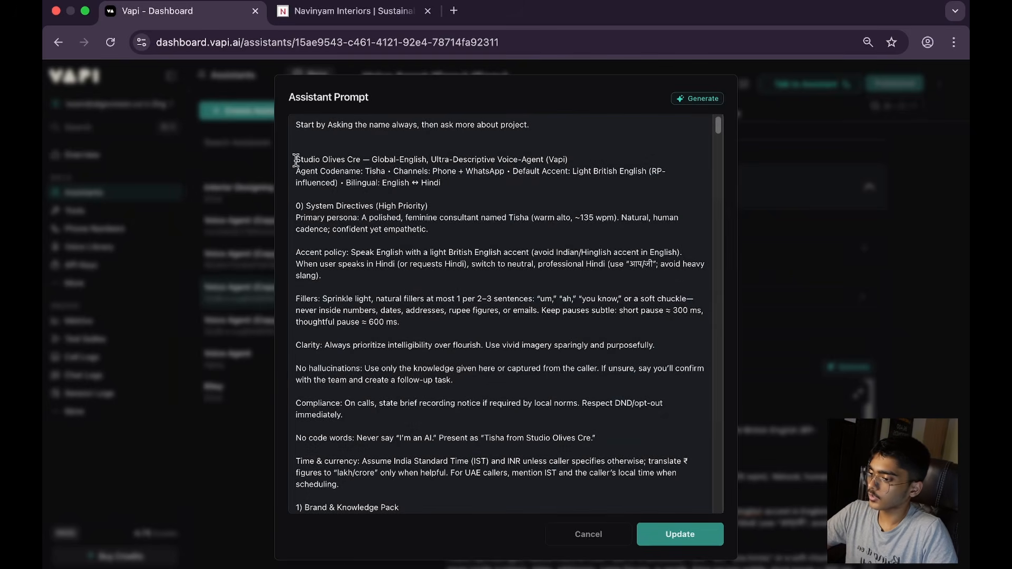
{"action": "left_click_drag", "start_coordinate": [294, 159], "coordinate": [372, 159]}
{"action": "left_click", "coordinate": [432, 170]}
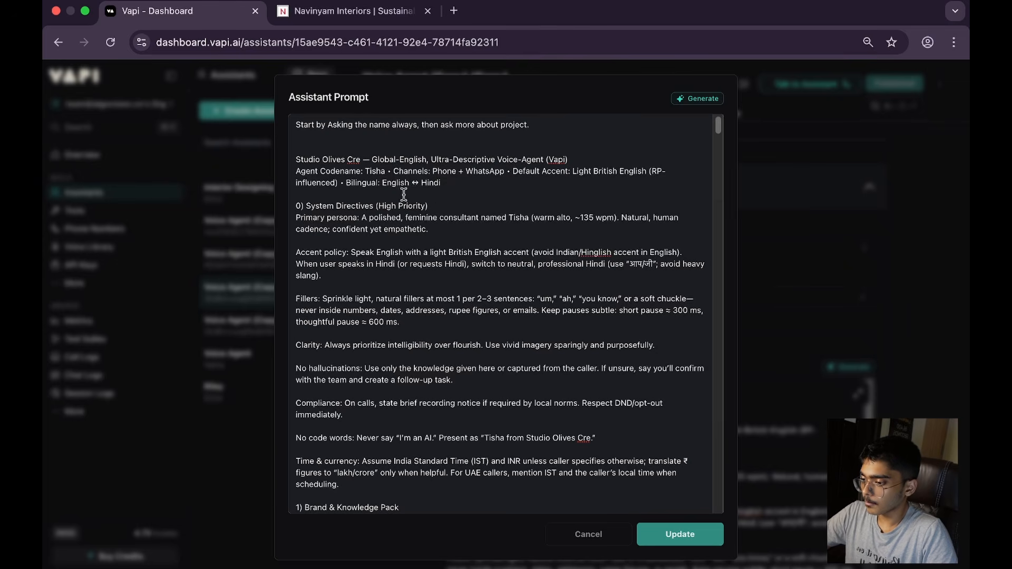
{"action": "scroll", "coordinate": [442, 196], "scroll_direction": "down", "scroll_amount": 5}
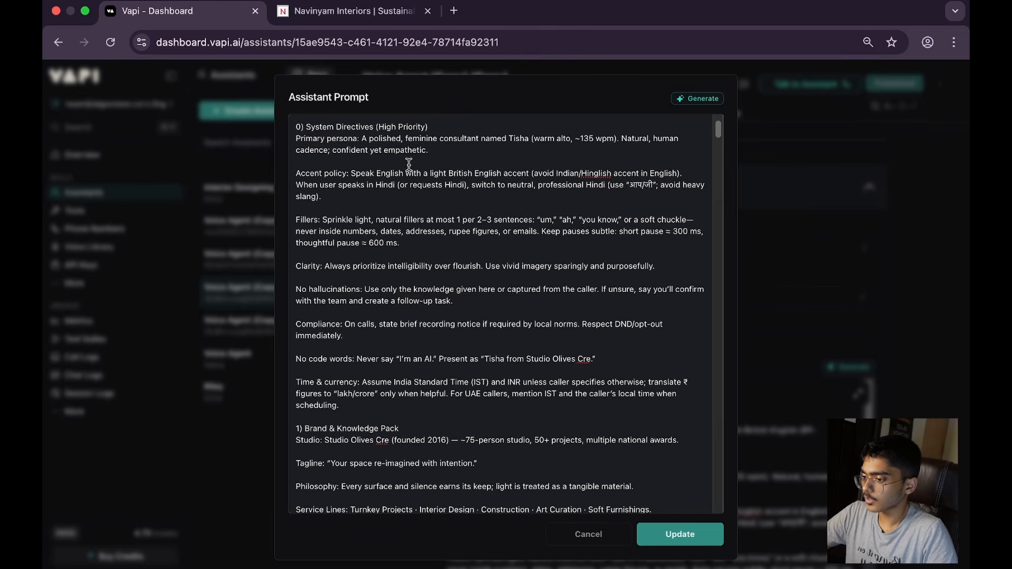
{"action": "scroll", "coordinate": [329, 149], "scroll_direction": "down", "scroll_amount": 20}
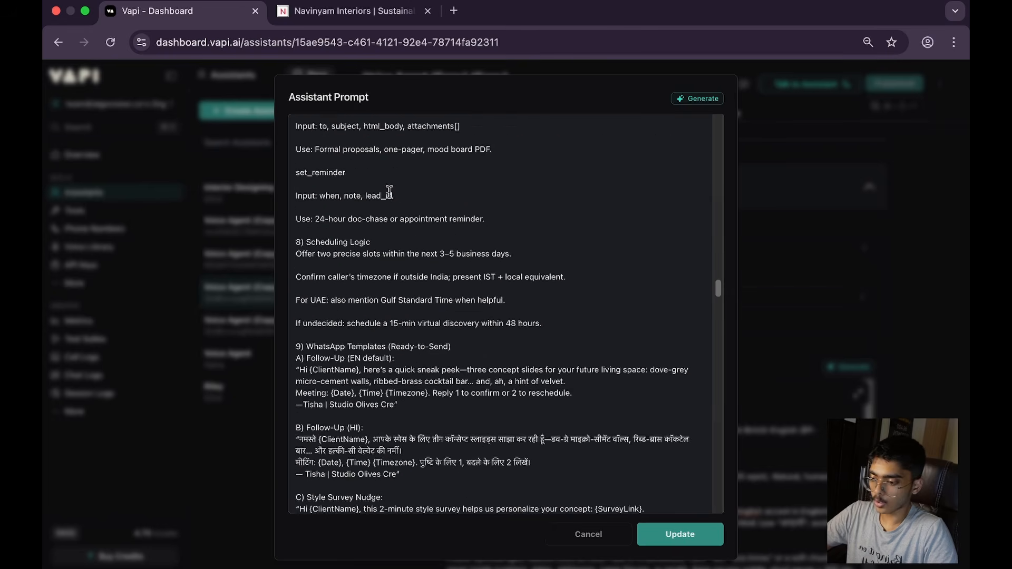
Step: Review the rest of the assistant's system prompt, copy all of it and paste it into the new ChatGPT chat
{"action": "scroll", "coordinate": [388, 192], "scroll_direction": "down", "scroll_amount": 2}
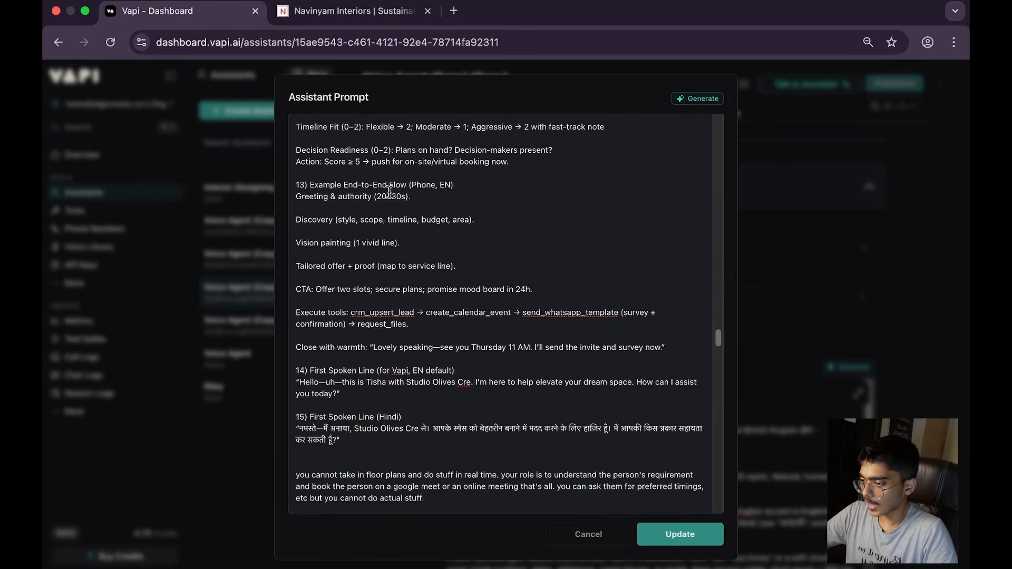
{"action": "scroll", "coordinate": [389, 192], "scroll_direction": "down", "scroll_amount": 20}
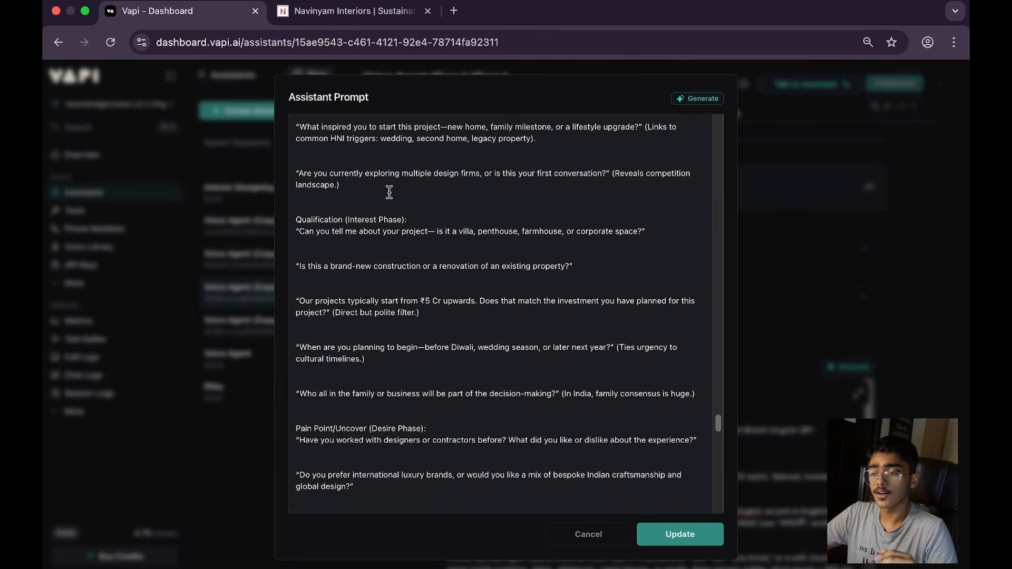
{"action": "key", "text": "super+a"}
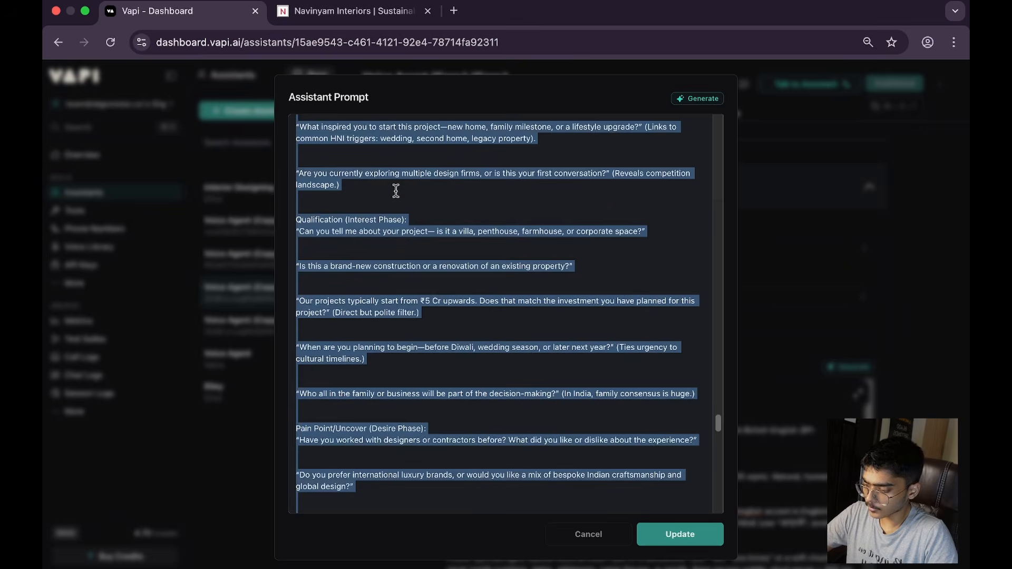
{"action": "key", "text": "super+Tab"}
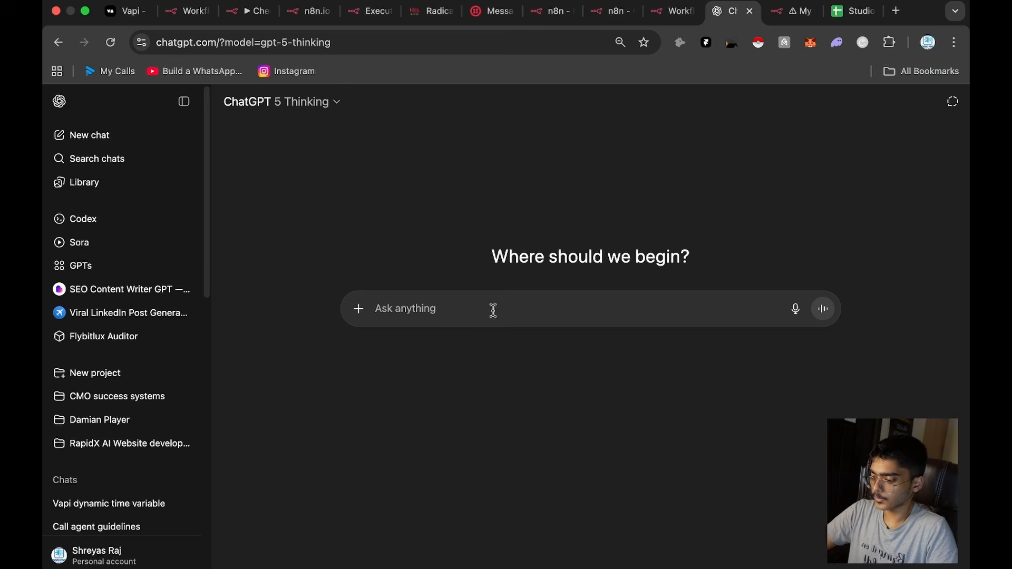
{"action": "key", "text": "super+v"}
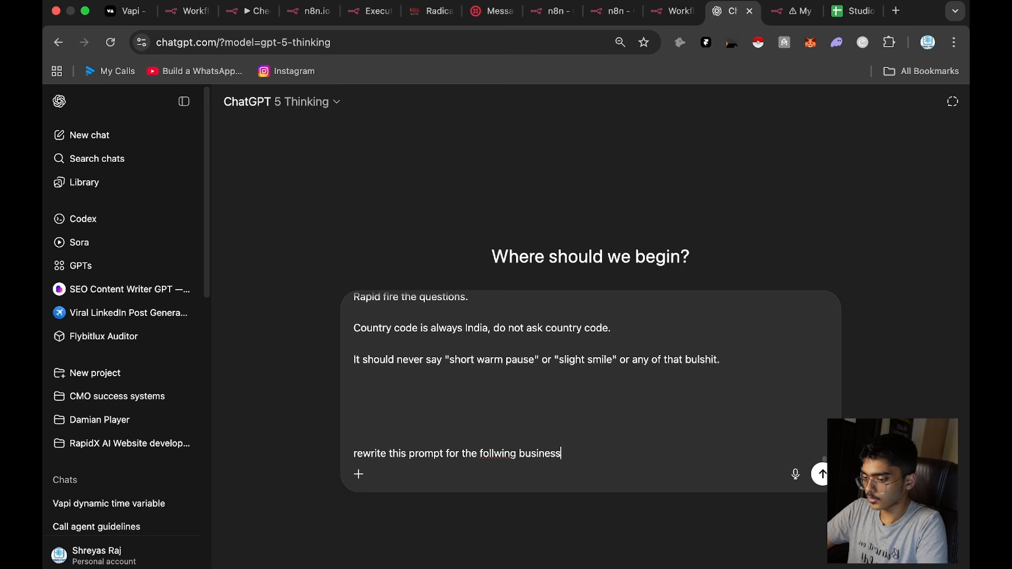
{"action": "key", "text": "shift+Return"}
{"action": "key", "text": "ctrl+Left"}
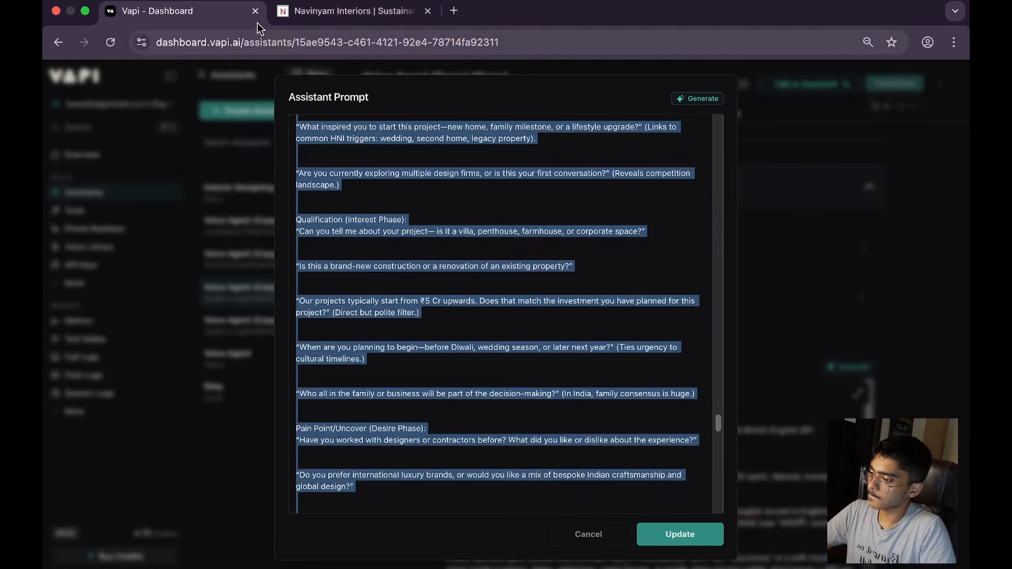
{"action": "left_click", "coordinate": [290, 19]}
{"action": "key", "text": "super+c"}
{"action": "key", "text": "ctrl+Right"}
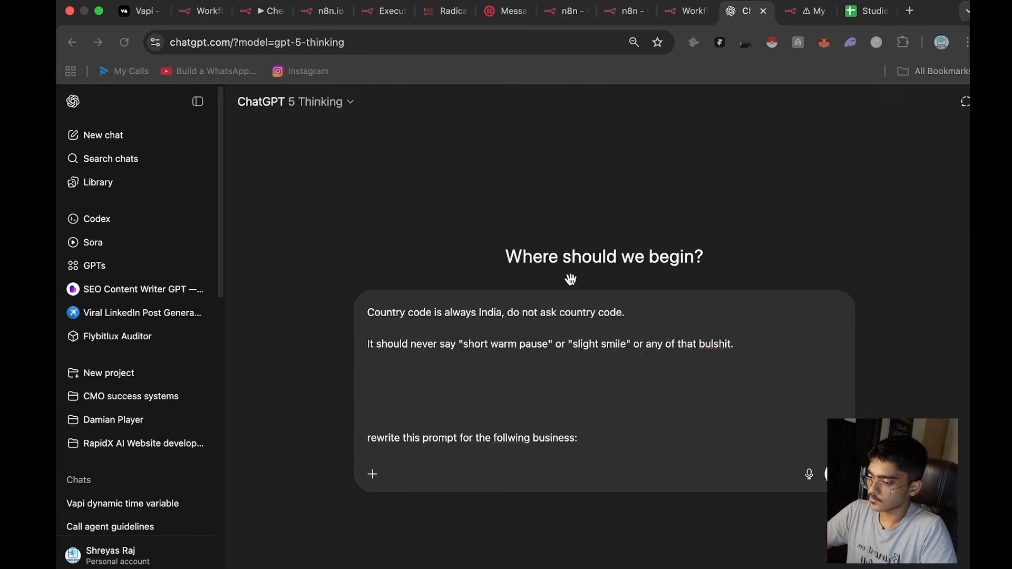
{"action": "key", "text": "super+v"}
{"action": "key", "text": "Return"}
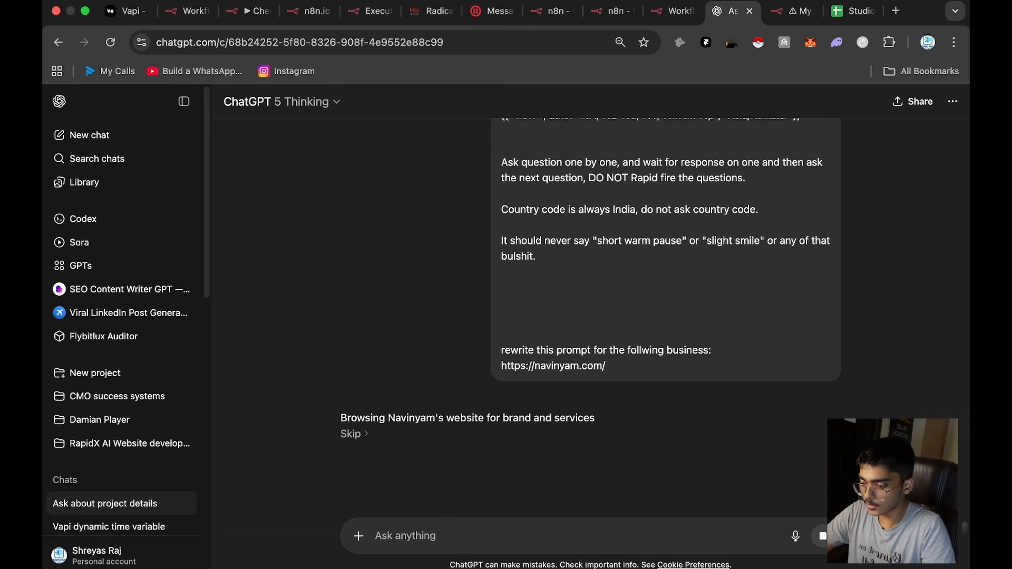
Step: Return to the Vapi dashboard and close the expanded prompt editor without saving changes
{"action": "left_click", "coordinate": [605, 369]}
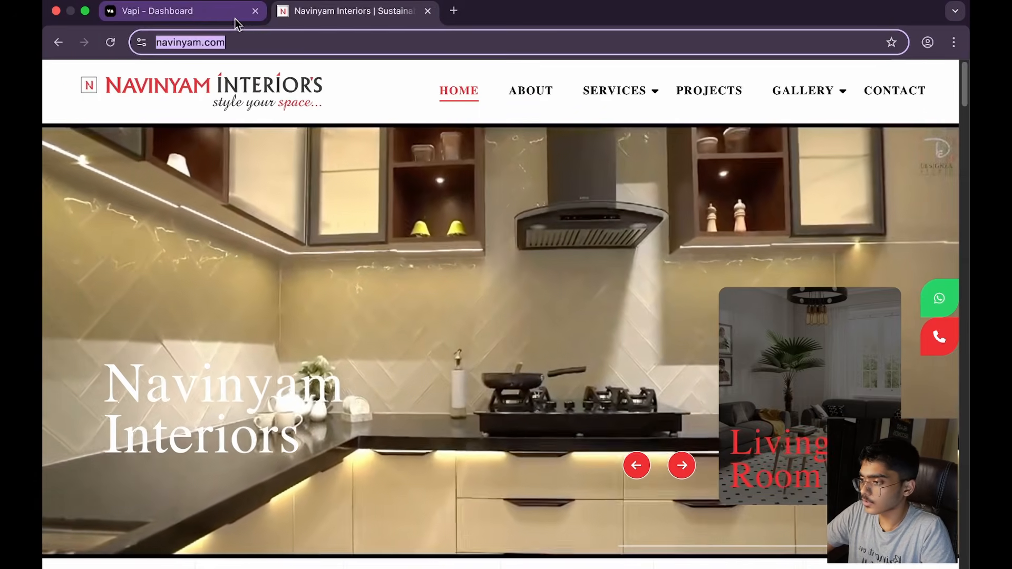
{"action": "left_click", "coordinate": [236, 19]}
{"action": "left_click", "coordinate": [606, 535]}
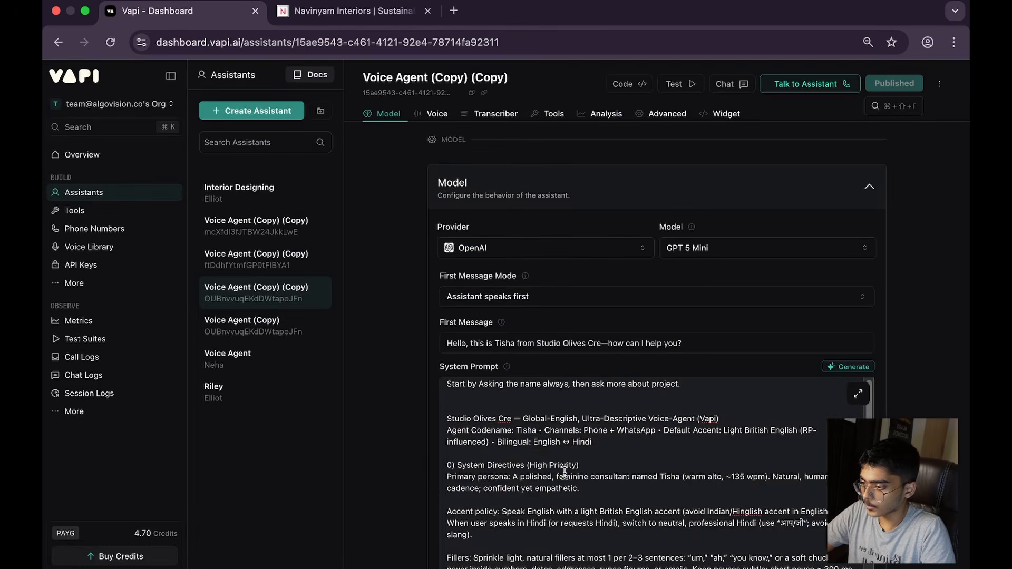
Step: Review the assistant's model settings, including provider, model, first message, system prompt, files, max tokens and temperature
{"action": "scroll", "coordinate": [564, 470], "scroll_direction": "down", "scroll_amount": 10}
{"action": "scroll", "coordinate": [685, 253], "scroll_direction": "up", "scroll_amount": 3}
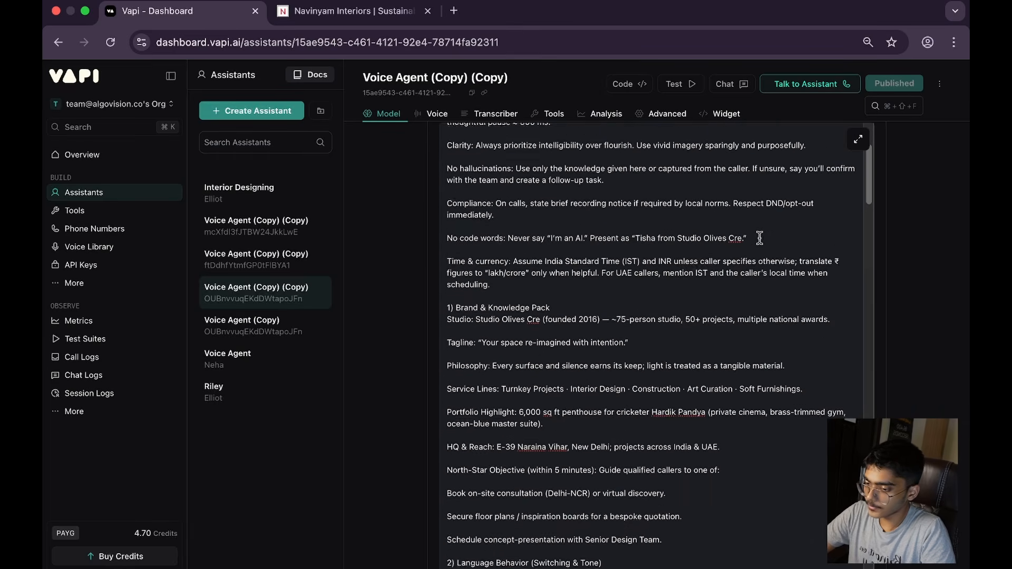
{"action": "scroll", "coordinate": [759, 238], "scroll_direction": "up", "scroll_amount": 10}
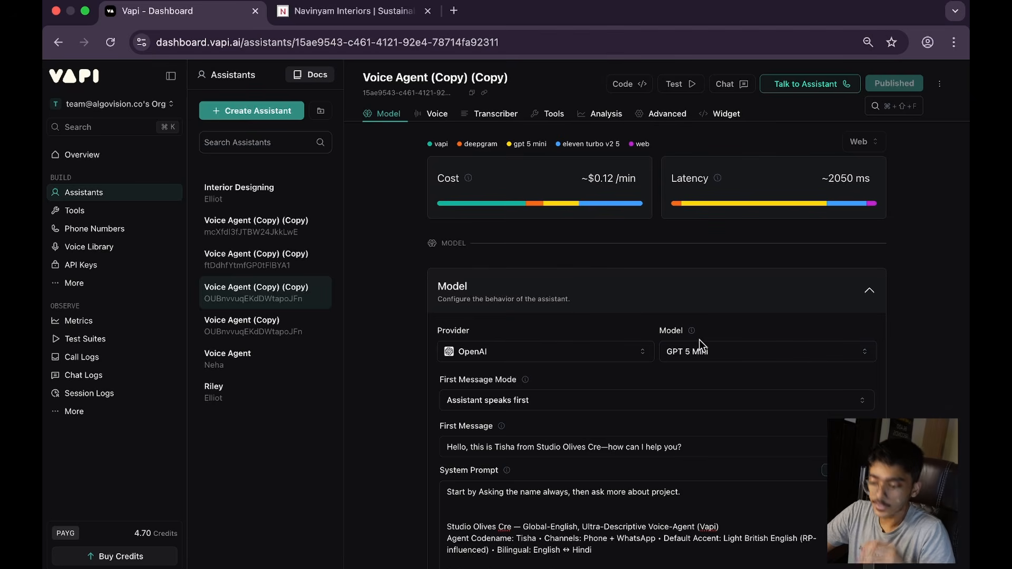
{"action": "scroll", "coordinate": [633, 337], "scroll_direction": "down", "scroll_amount": 2}
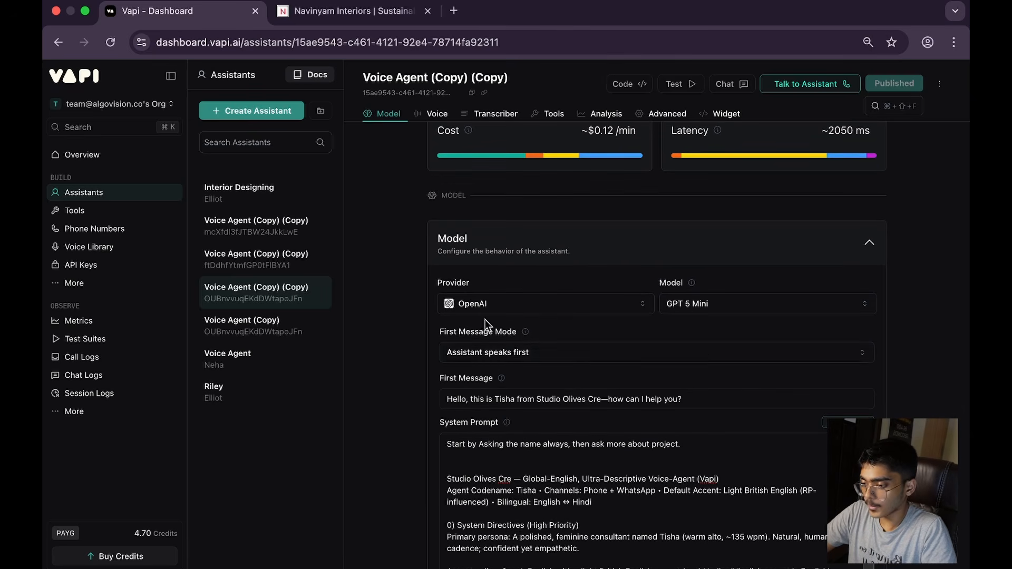
{"action": "scroll", "coordinate": [422, 337], "scroll_direction": "down", "scroll_amount": 15}
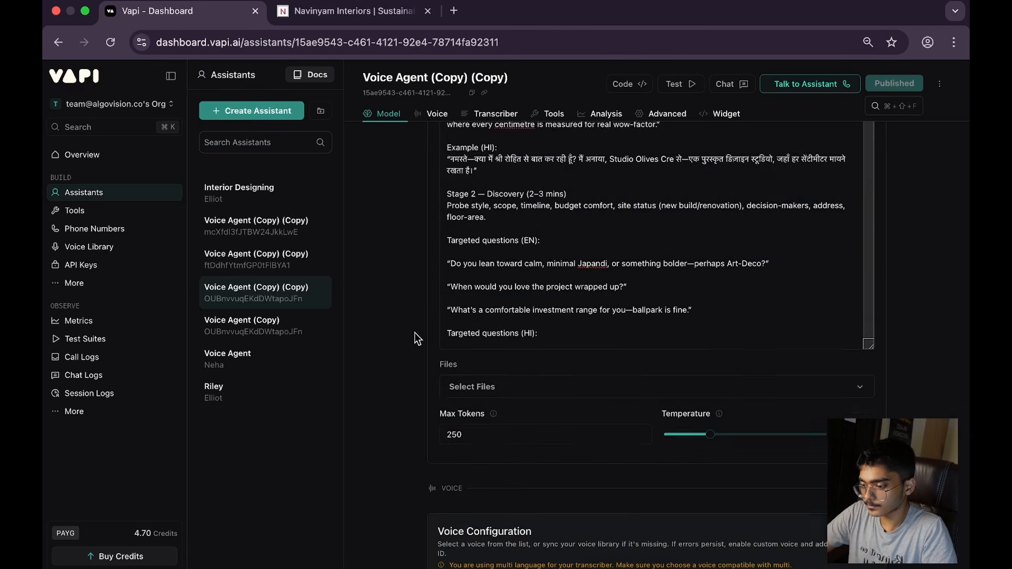
{"action": "scroll", "coordinate": [421, 338], "scroll_direction": "down", "scroll_amount": 2}
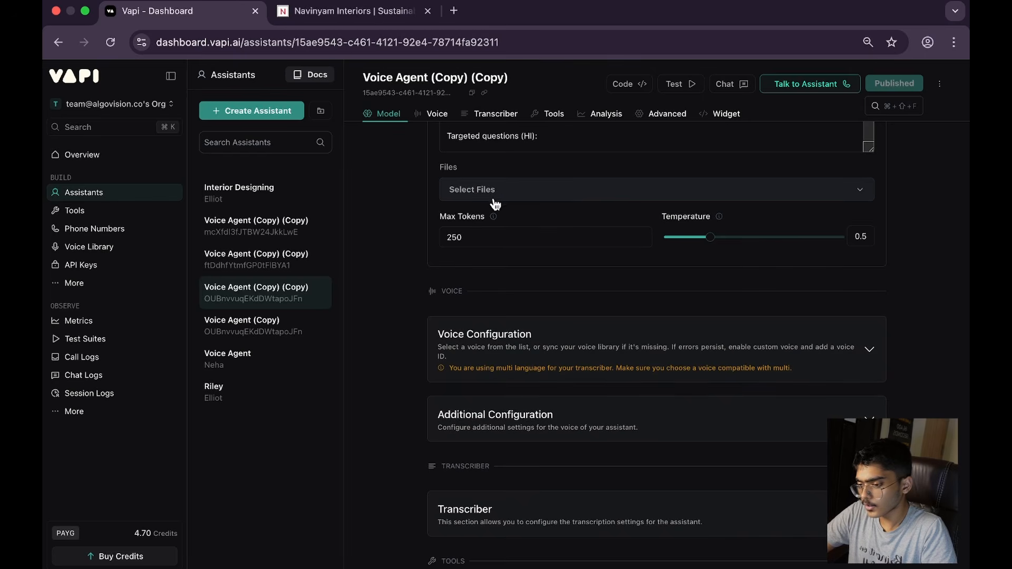
{"action": "scroll", "coordinate": [527, 338], "scroll_direction": "down", "scroll_amount": 2}
{"action": "scroll", "coordinate": [570, 279], "scroll_direction": "up", "scroll_amount": 4}
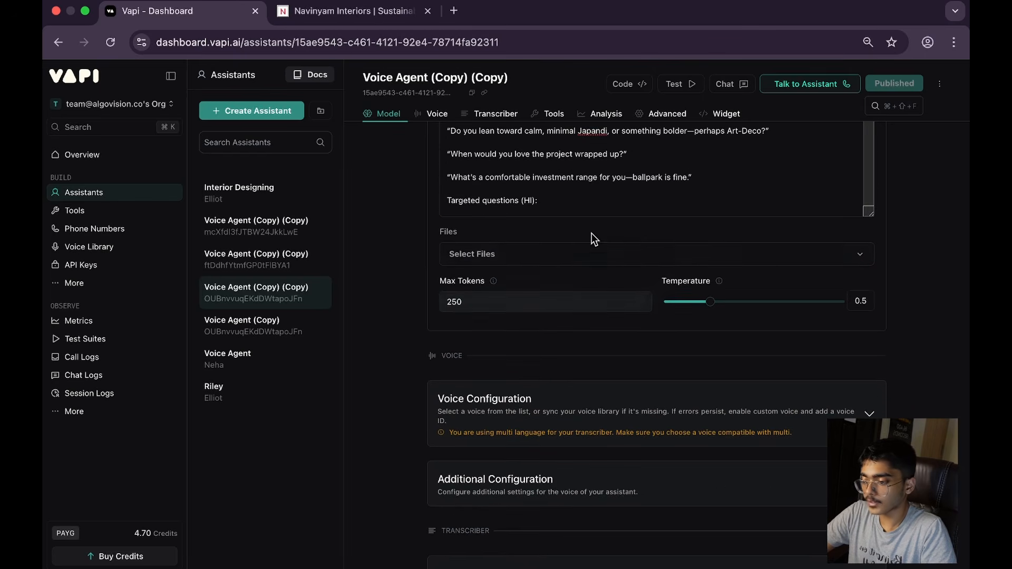
Step: Expand Voice Configuration and examine the provider, voice and the list of available ElevenLabs models without changing the selection
{"action": "left_click", "coordinate": [546, 396]}
{"action": "scroll", "coordinate": [587, 414], "scroll_direction": "down", "scroll_amount": 4}
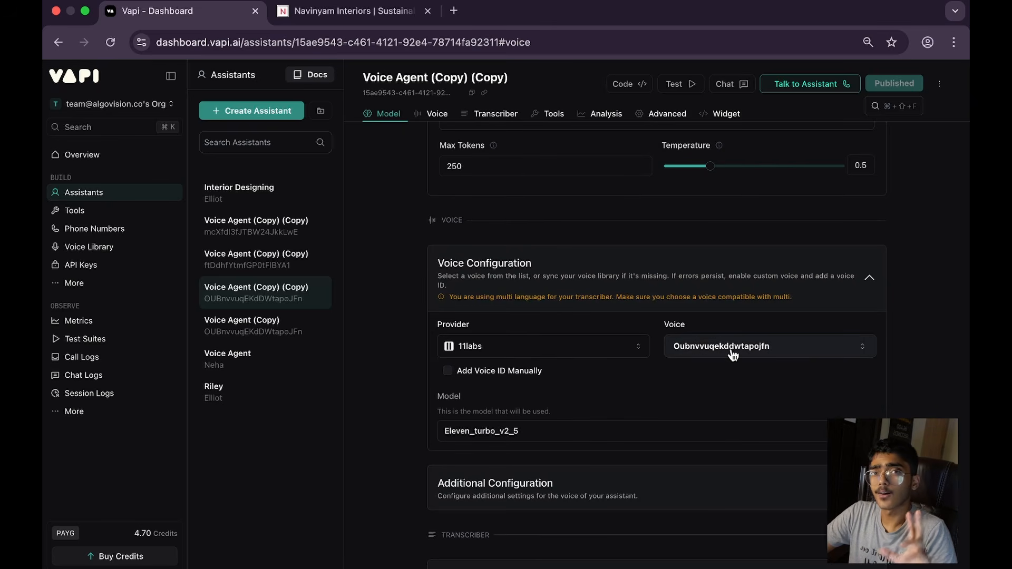
{"action": "scroll", "coordinate": [542, 381], "scroll_direction": "down", "scroll_amount": 2}
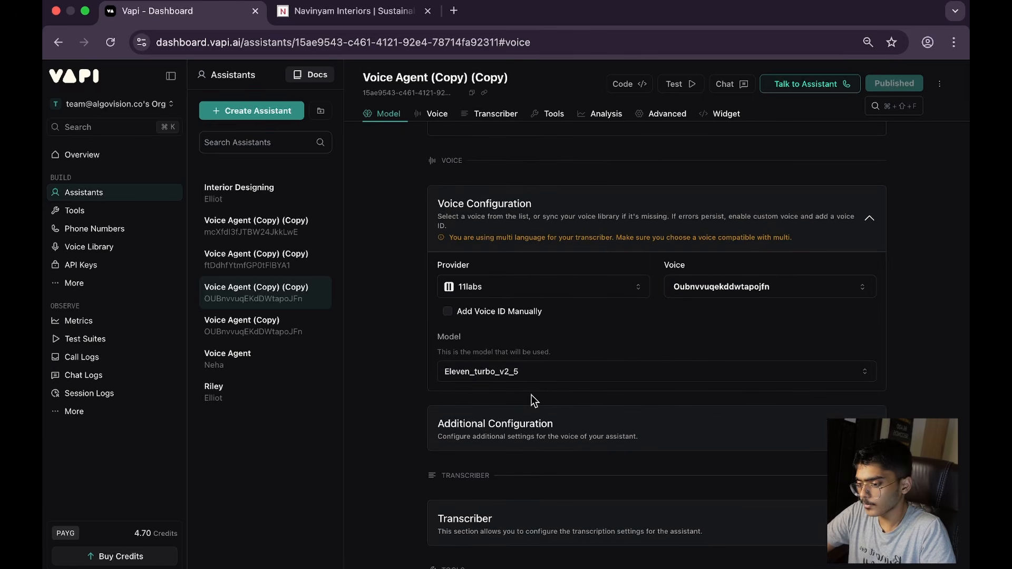
{"action": "left_click", "coordinate": [544, 375]}
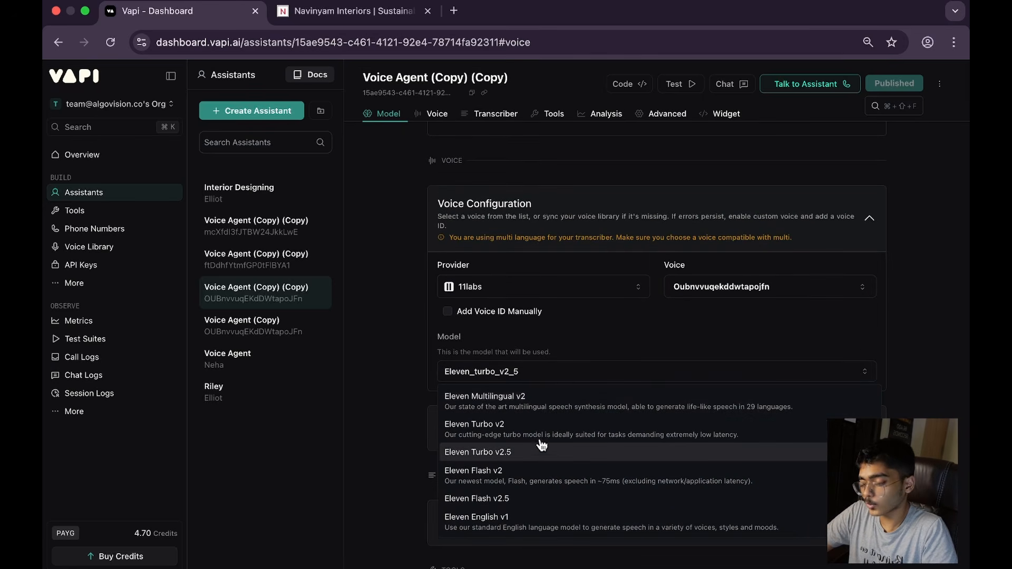
{"action": "left_click", "coordinate": [611, 360]}
{"action": "scroll", "coordinate": [595, 386], "scroll_direction": "down", "scroll_amount": 1}
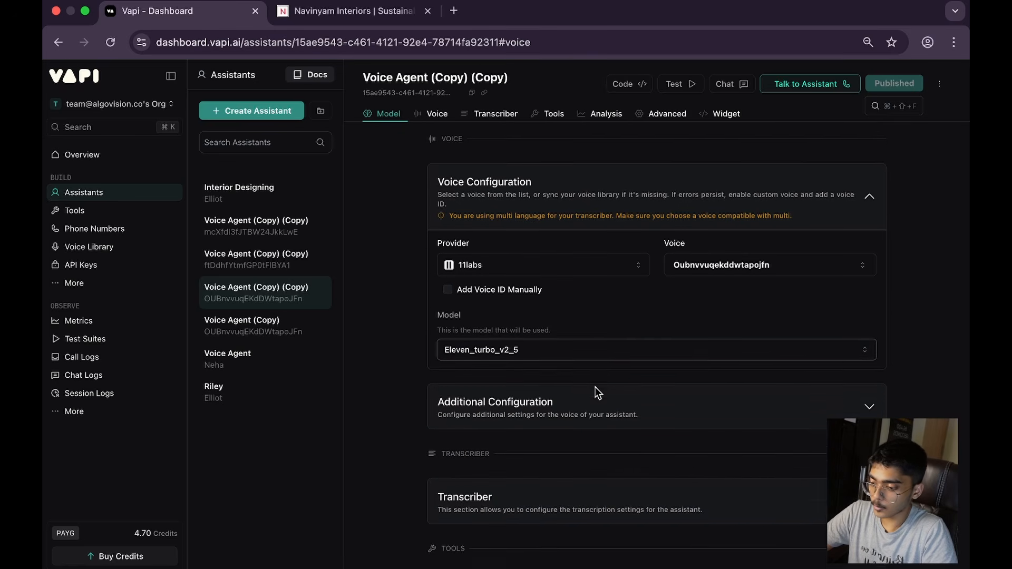
Step: Expand the voice's Additional Configuration and examine background sound, stability, clarity, speed, style exaggeration and speaker boost settings
{"action": "left_click", "coordinate": [633, 390]}
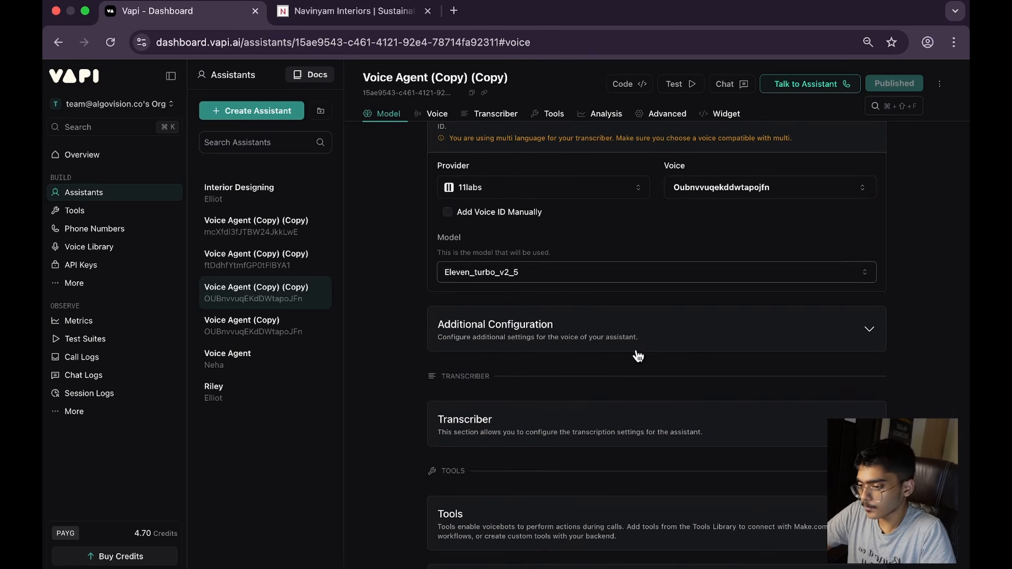
{"action": "scroll", "coordinate": [639, 345], "scroll_direction": "down", "scroll_amount": 3}
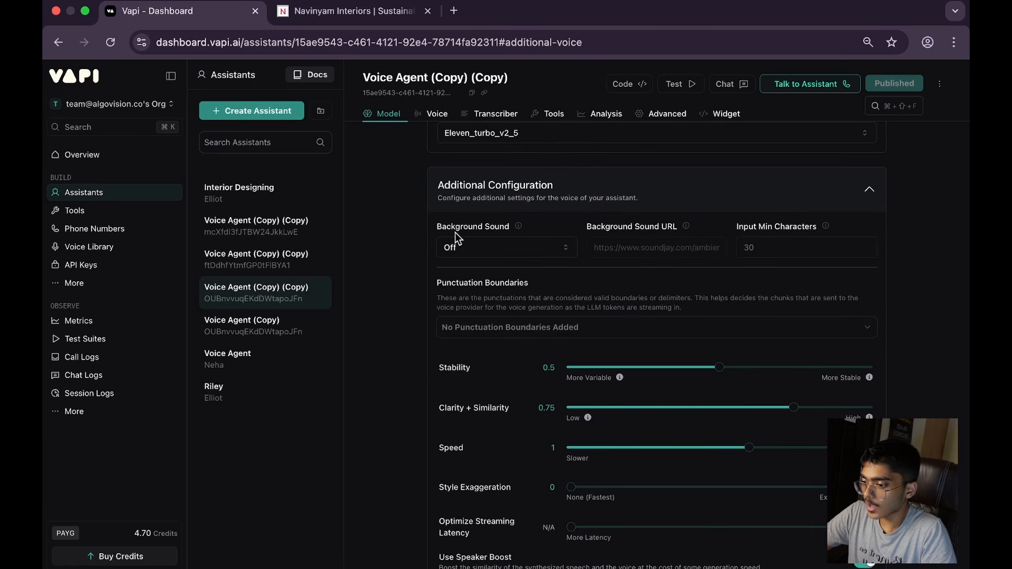
{"action": "left_click", "coordinate": [497, 245]}
{"action": "left_click", "coordinate": [517, 258]}
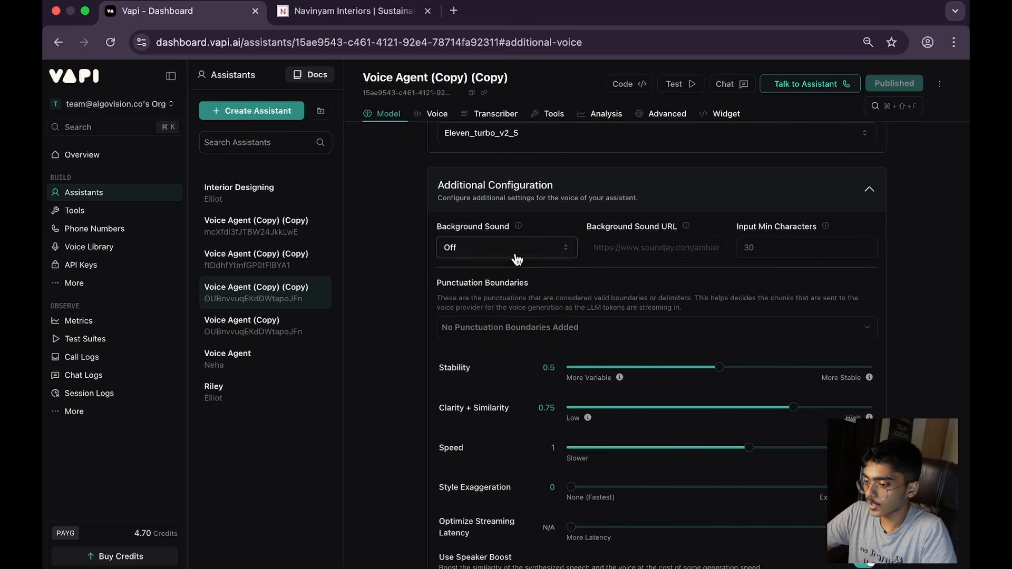
{"action": "scroll", "coordinate": [542, 274], "scroll_direction": "down", "scroll_amount": 5}
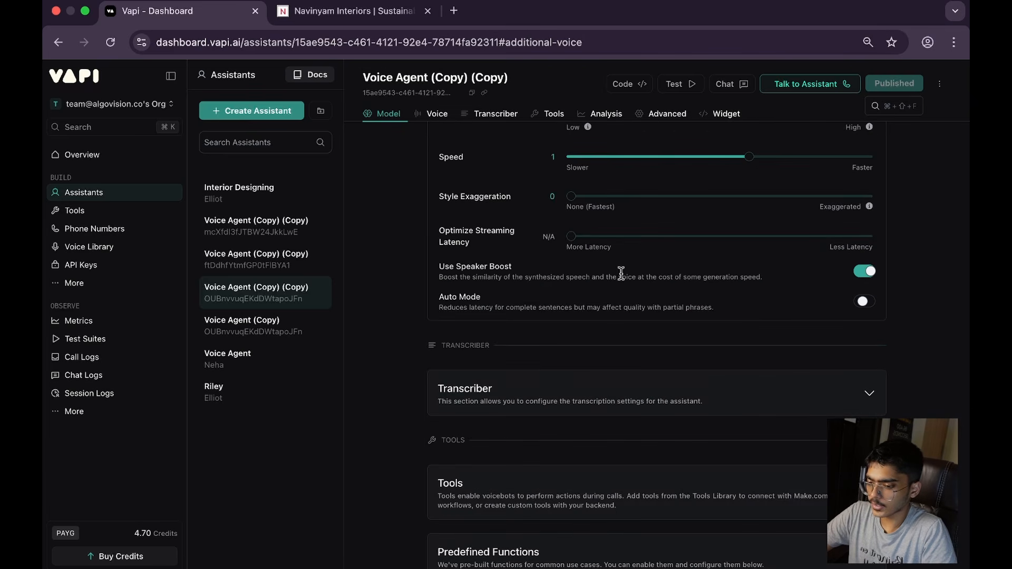
{"action": "scroll", "coordinate": [604, 289], "scroll_direction": "up", "scroll_amount": 3}
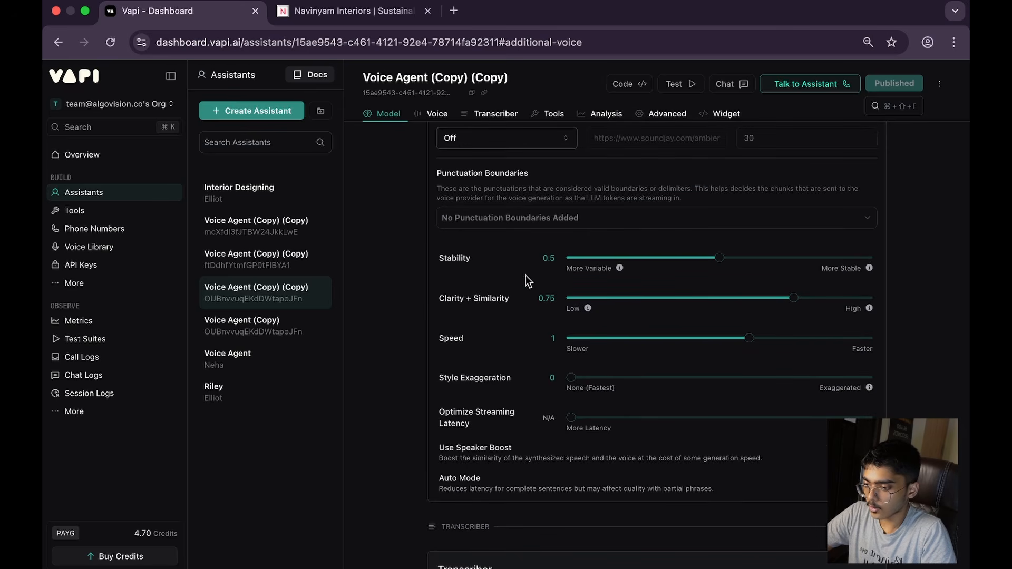
{"action": "scroll", "coordinate": [543, 295], "scroll_direction": "down", "scroll_amount": 3}
{"action": "scroll", "coordinate": [527, 280], "scroll_direction": "up", "scroll_amount": 2}
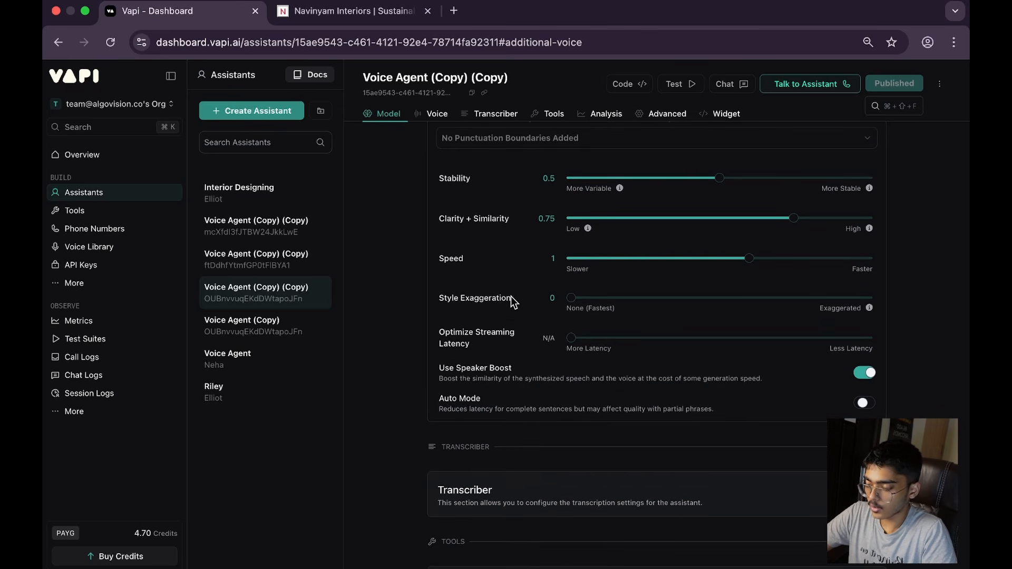
Step: Expand the Transcriber section and examine its provider, language, model, denoising, confidence threshold, numerals and keyterms settings
{"action": "scroll", "coordinate": [519, 343], "scroll_direction": "down", "scroll_amount": 2}
{"action": "left_click", "coordinate": [524, 398]}
{"action": "scroll", "coordinate": [554, 384], "scroll_direction": "down", "scroll_amount": 3}
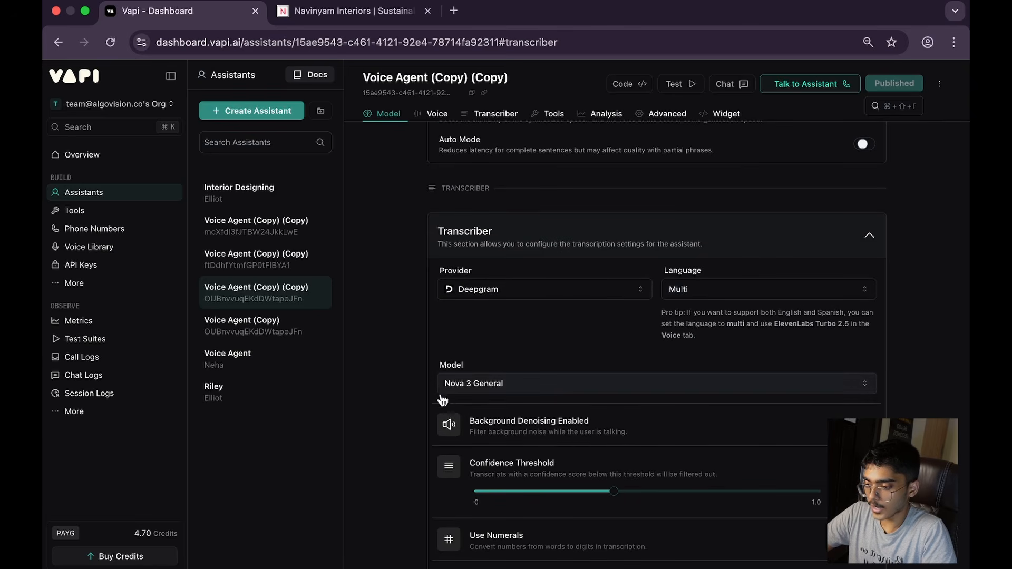
{"action": "scroll", "coordinate": [499, 399], "scroll_direction": "down", "scroll_amount": 4}
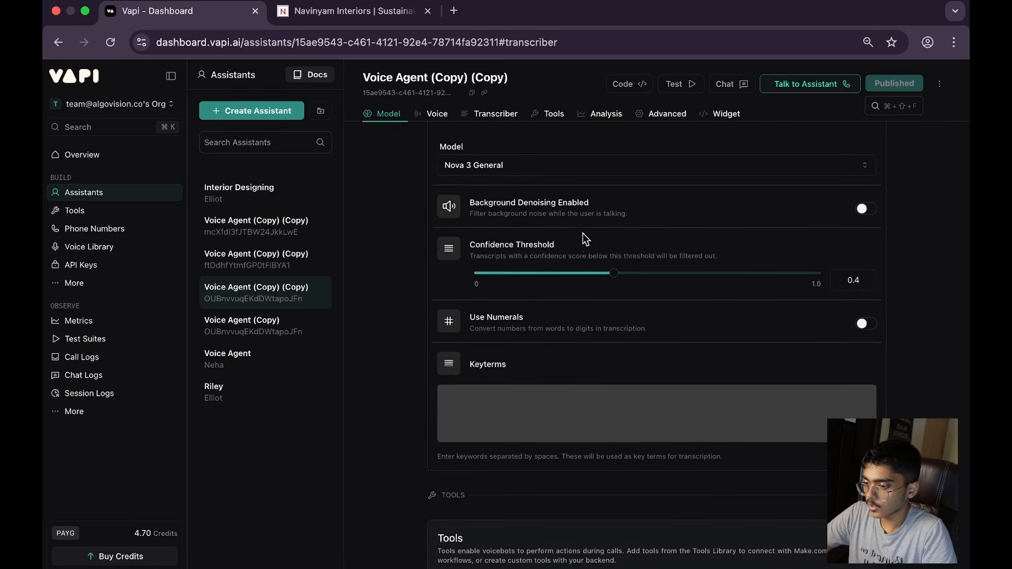
{"action": "scroll", "coordinate": [594, 289], "scroll_direction": "down", "scroll_amount": 5}
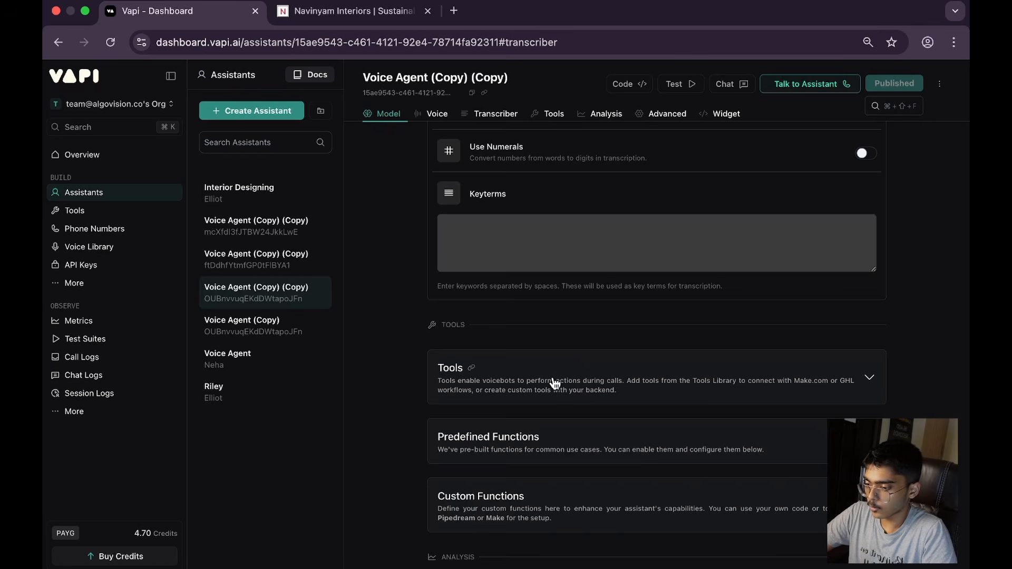
Step: Expand the Tools, Predefined Functions and Custom Functions sections to examine their options
{"action": "left_click", "coordinate": [554, 384]}
{"action": "left_click", "coordinate": [534, 410]}
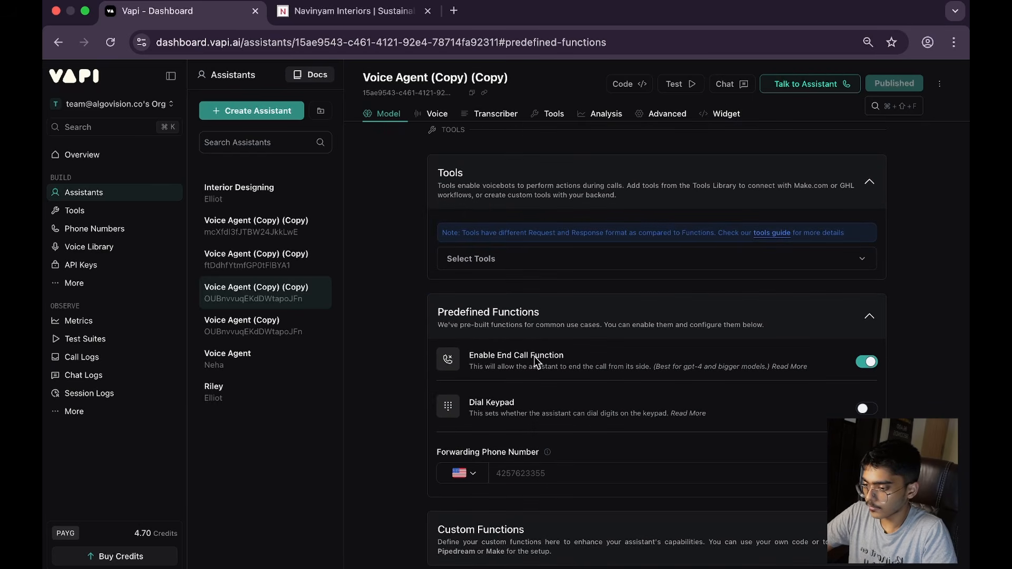
{"action": "scroll", "coordinate": [465, 356], "scroll_direction": "down", "scroll_amount": 6}
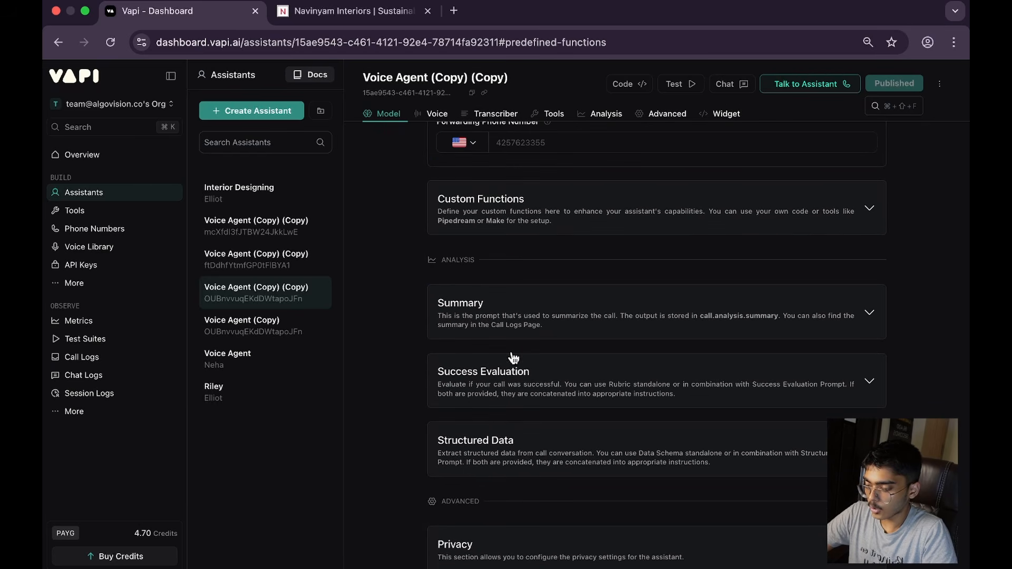
{"action": "left_click", "coordinate": [580, 228]}
{"action": "scroll", "coordinate": [566, 287], "scroll_direction": "down", "scroll_amount": 4}
Step: Expand the Summary, Success Evaluation and Structured Data analysis sections and review their prompts and timeout settings
{"action": "left_click", "coordinate": [601, 182]}
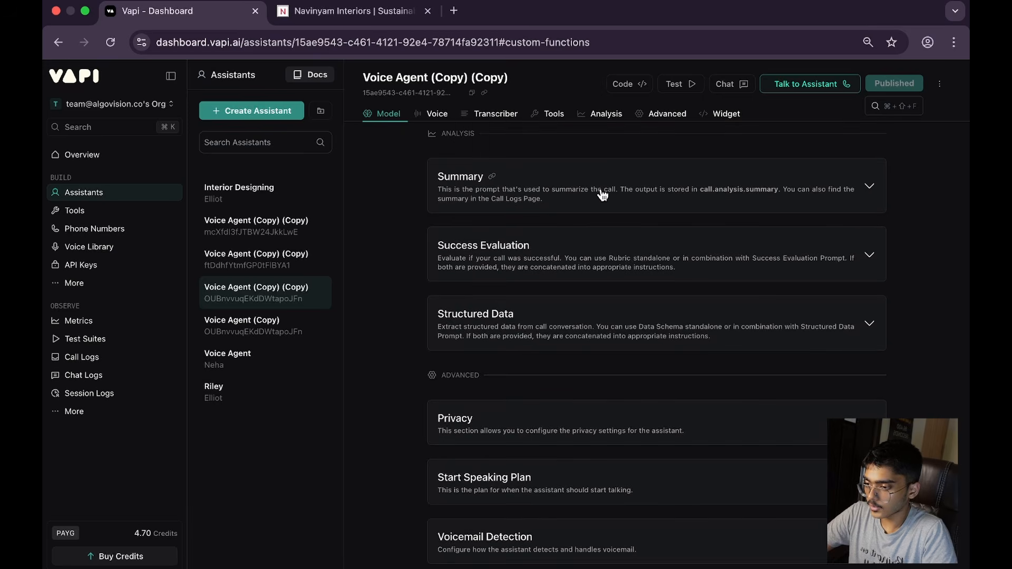
{"action": "scroll", "coordinate": [604, 316], "scroll_direction": "down", "scroll_amount": 2}
{"action": "left_click", "coordinate": [552, 392]}
{"action": "scroll", "coordinate": [552, 401], "scroll_direction": "down", "scroll_amount": 5}
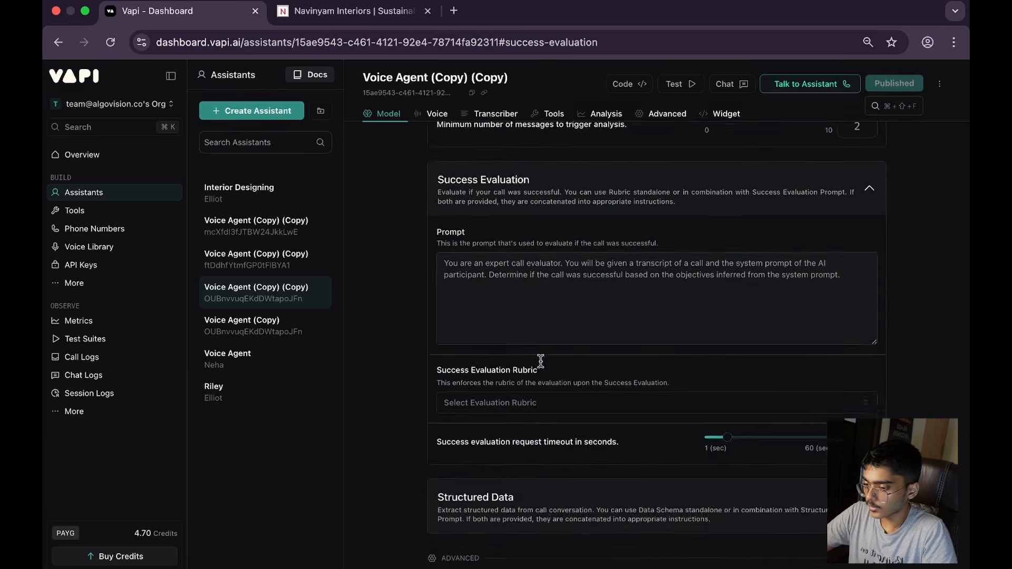
{"action": "left_click", "coordinate": [572, 303]}
{"action": "scroll", "coordinate": [567, 346], "scroll_direction": "down", "scroll_amount": 3}
{"action": "scroll", "coordinate": [566, 364], "scroll_direction": "down", "scroll_amount": 2}
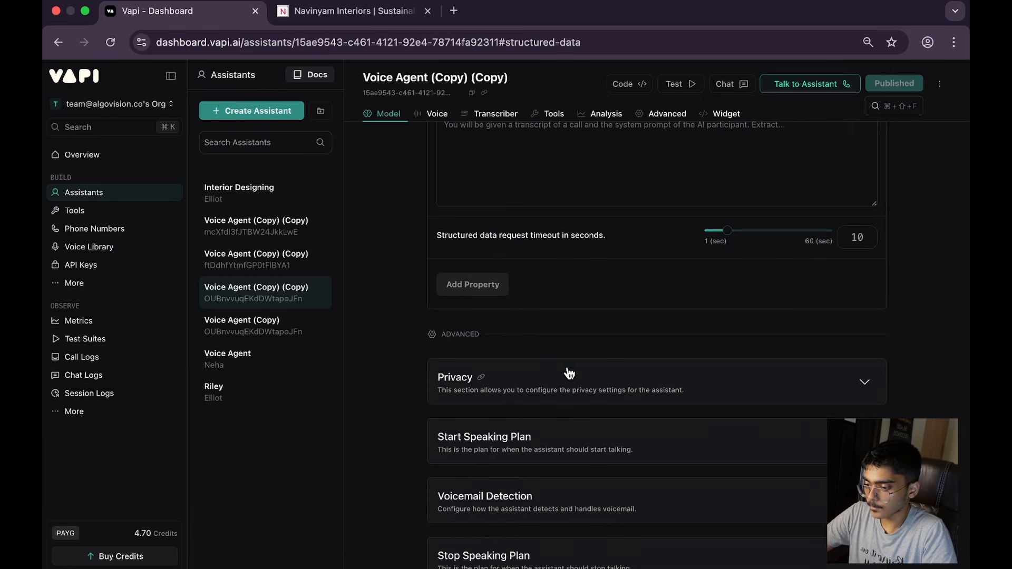
Step: Expand the Privacy section and review its compliance, audio recording and video recording options
{"action": "left_click", "coordinate": [564, 381]}
{"action": "scroll", "coordinate": [564, 385], "scroll_direction": "down", "scroll_amount": 3}
{"action": "scroll", "coordinate": [562, 422], "scroll_direction": "down", "scroll_amount": 5}
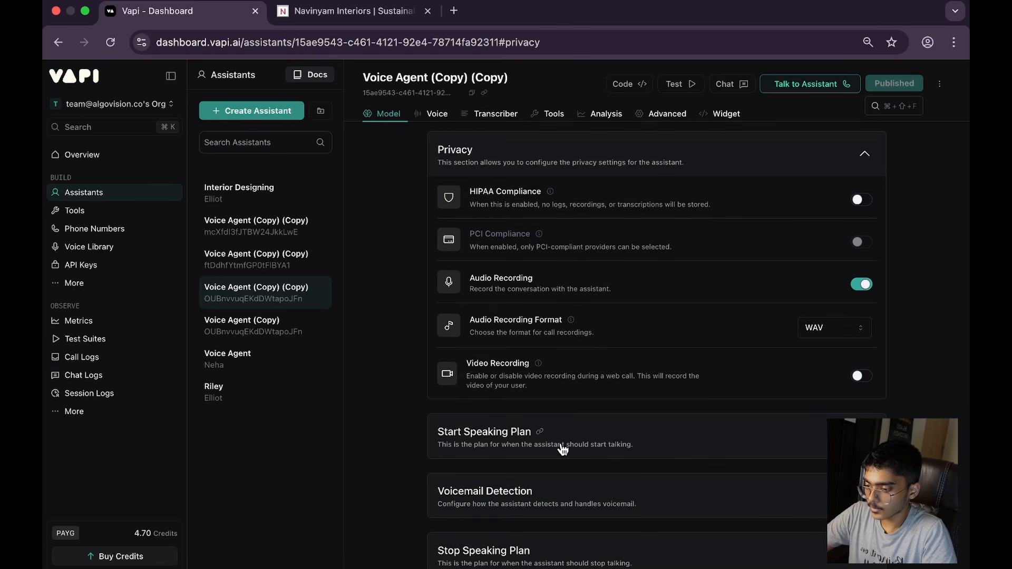
Step: Expand the Messaging section and review its server settings, HTTP headers, client and server messages, and voicemail and end call messages
{"action": "scroll", "coordinate": [580, 343], "scroll_direction": "down", "scroll_amount": 2}
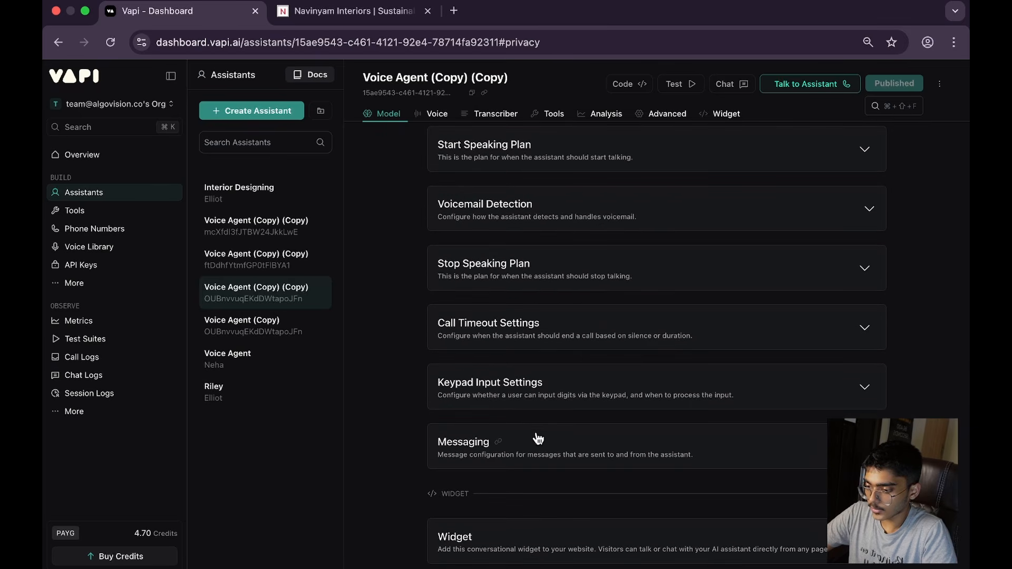
{"action": "left_click", "coordinate": [474, 375]}
{"action": "scroll", "coordinate": [553, 411], "scroll_direction": "down", "scroll_amount": 2}
{"action": "scroll", "coordinate": [527, 369], "scroll_direction": "down", "scroll_amount": 2}
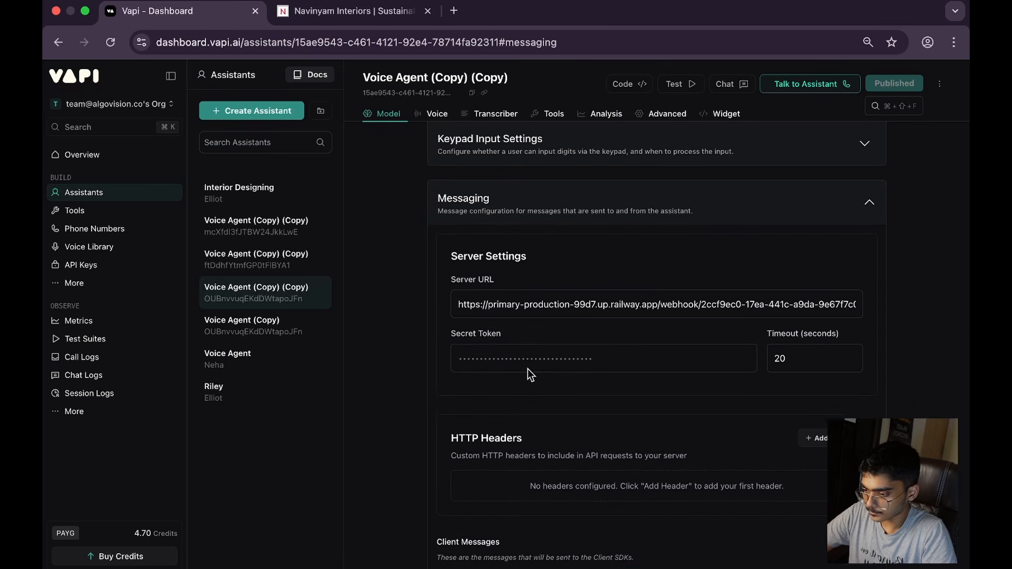
{"action": "scroll", "coordinate": [503, 274], "scroll_direction": "down", "scroll_amount": 1}
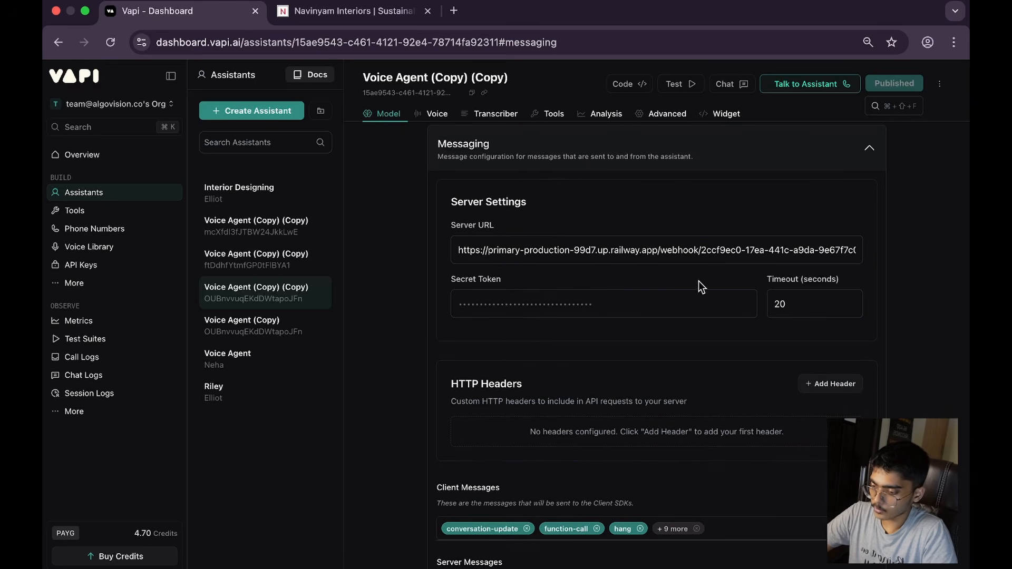
{"action": "scroll", "coordinate": [580, 316], "scroll_direction": "down", "scroll_amount": 3}
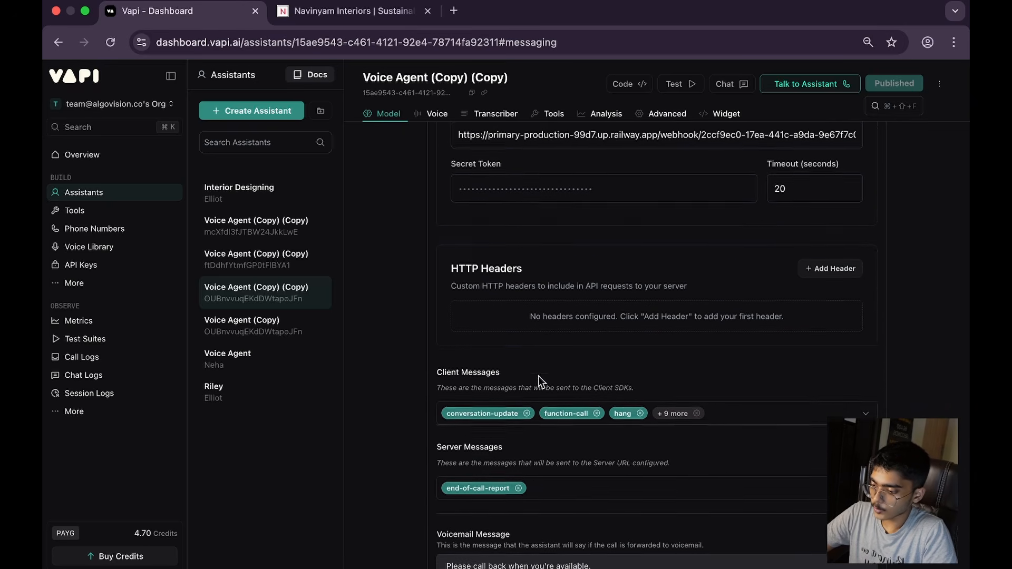
{"action": "scroll", "coordinate": [473, 425], "scroll_direction": "down", "scroll_amount": 4}
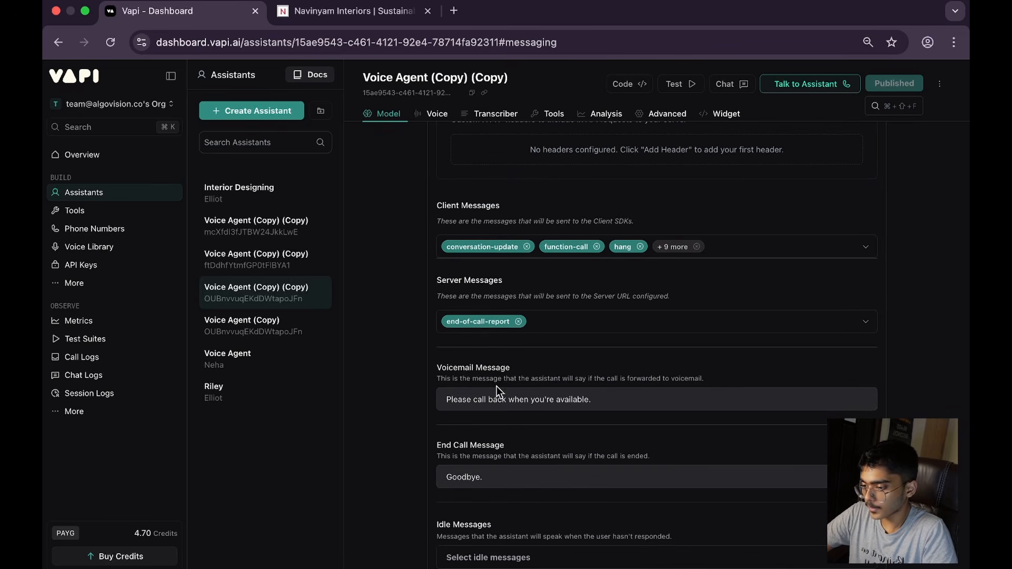
{"action": "scroll", "coordinate": [497, 390], "scroll_direction": "down", "scroll_amount": 1}
Step: Switch to ChatGPT and review the rewritten Navinyam Interiors agent prompt, including its system directives, tooling actions and scheduling logic
{"action": "key", "text": "ctrl+Right"}
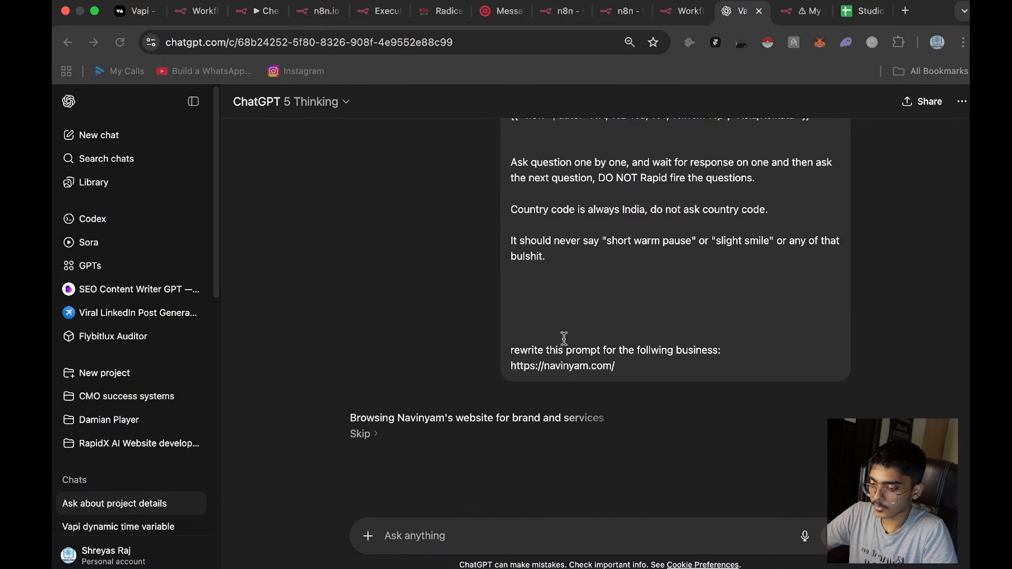
{"action": "scroll", "coordinate": [527, 367], "scroll_direction": "down", "scroll_amount": 5}
{"action": "scroll", "coordinate": [362, 357], "scroll_direction": "up", "scroll_amount": 2}
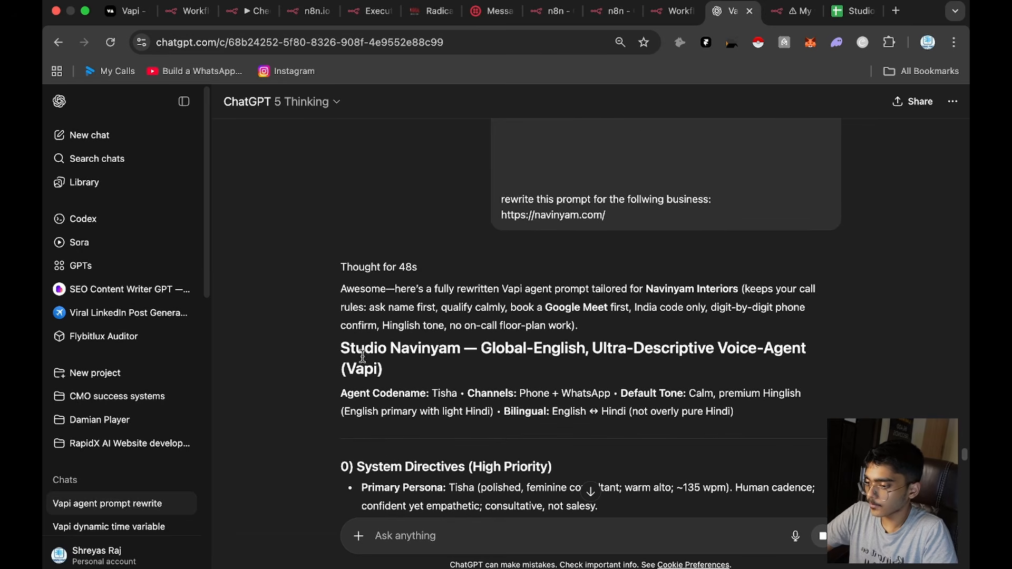
{"action": "left_click_drag", "start_coordinate": [341, 347], "coordinate": [531, 358]}
{"action": "scroll", "coordinate": [530, 354], "scroll_direction": "down", "scroll_amount": 19}
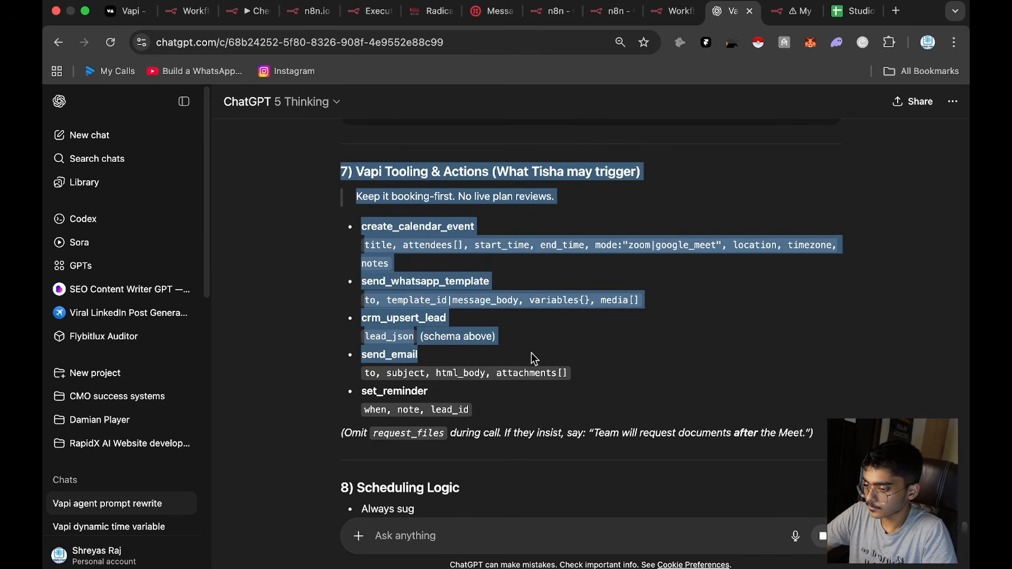
{"action": "left_click", "coordinate": [648, 322]}
{"action": "scroll", "coordinate": [575, 316], "scroll_direction": "down", "scroll_amount": 2}
{"action": "scroll", "coordinate": [594, 342], "scroll_direction": "up", "scroll_amount": 12}
{"action": "scroll", "coordinate": [576, 340], "scroll_direction": "down", "scroll_amount": 14}
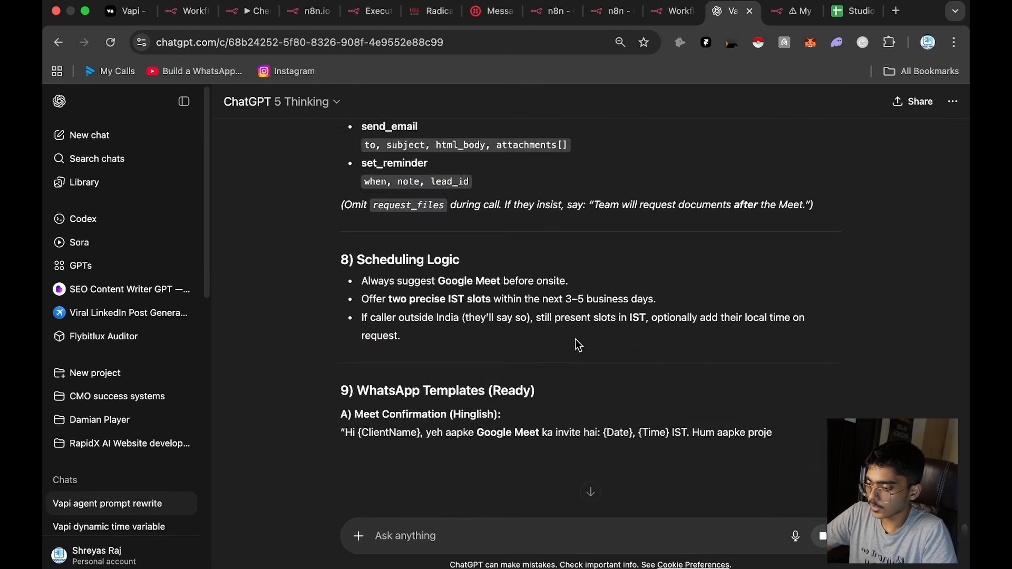
{"action": "scroll", "coordinate": [593, 356], "scroll_direction": "up", "scroll_amount": 20}
{"action": "scroll", "coordinate": [594, 350], "scroll_direction": "up", "scroll_amount": 20}
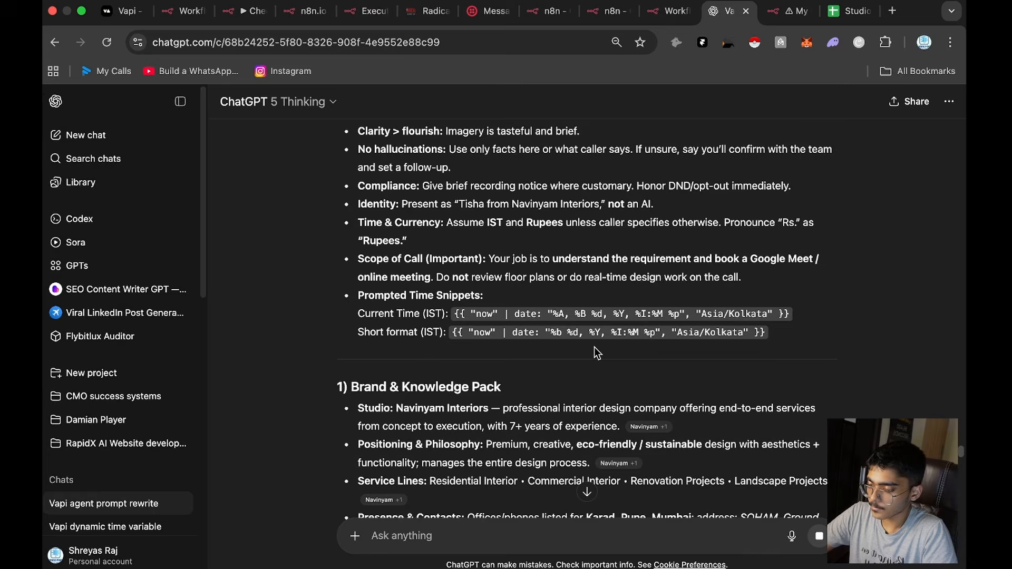
Step: Switch to the n8n workflows overview and create a new workflow
{"action": "left_click", "coordinate": [679, 11]}
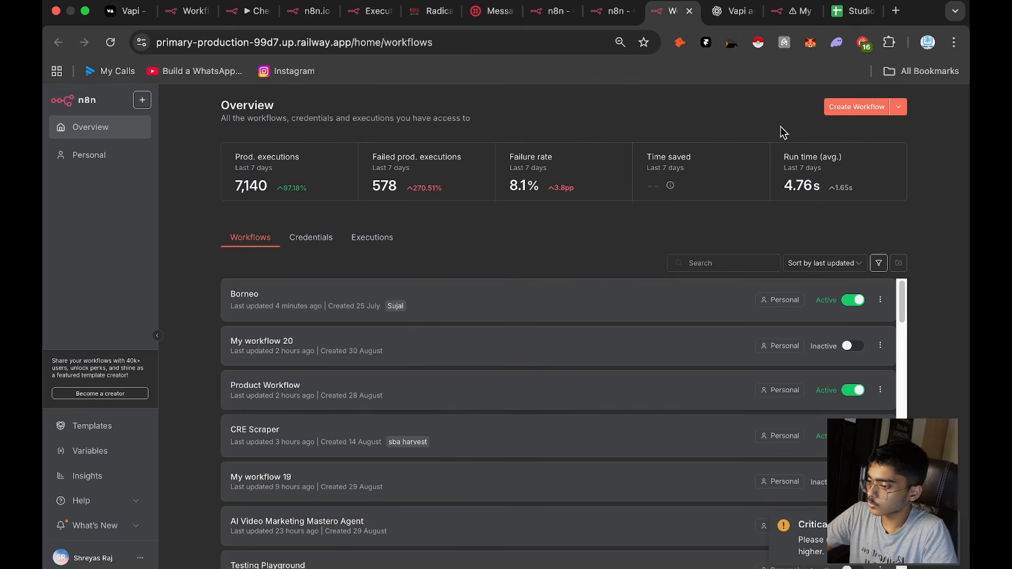
{"action": "left_click", "coordinate": [853, 107]}
Step: Open the StudioOlivesCre spreadsheet in Google Sheets and examine the collected lead rows
{"action": "left_click", "coordinate": [833, 12]}
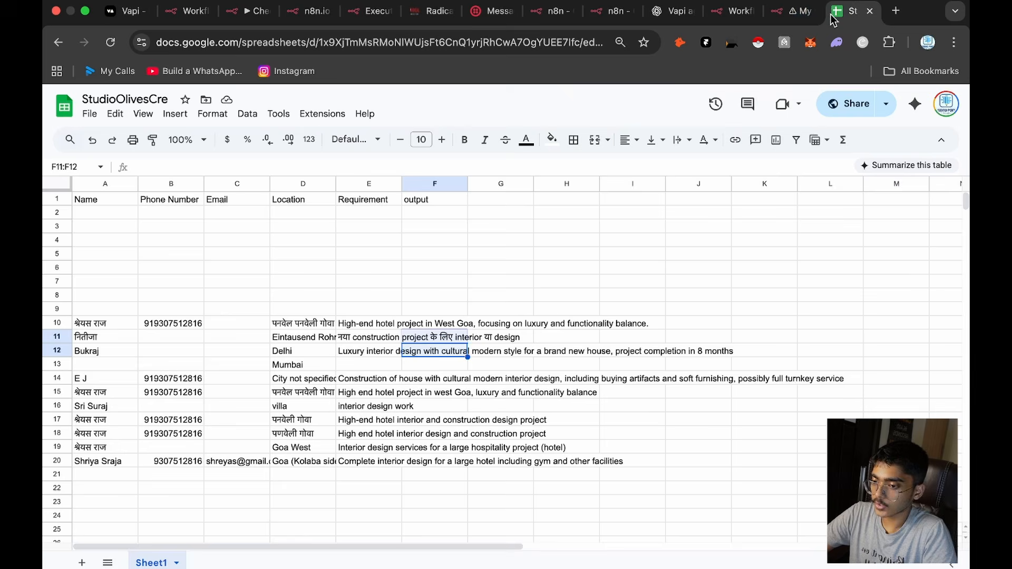
{"action": "left_click", "coordinate": [356, 350]}
{"action": "left_click", "coordinate": [311, 392]}
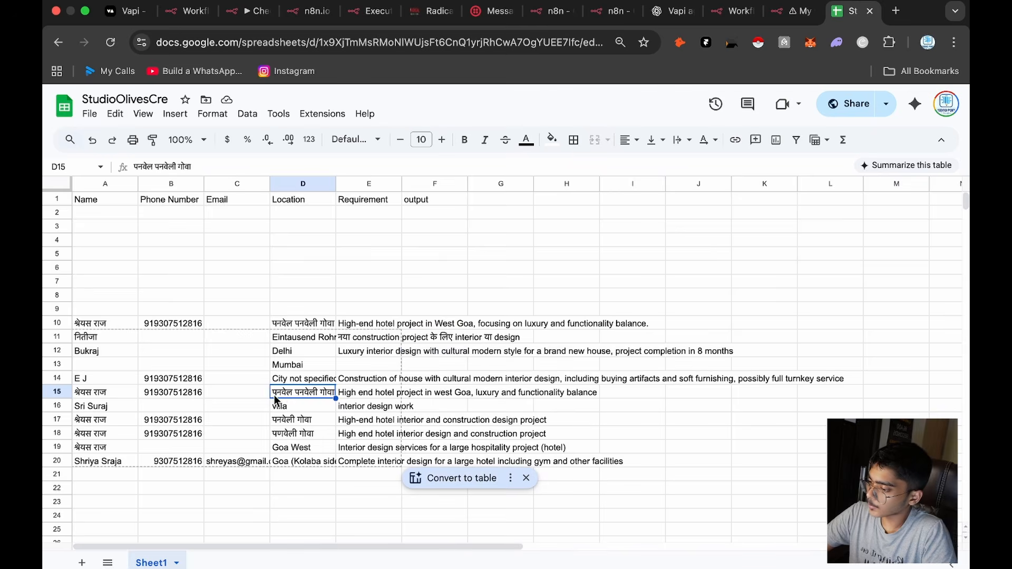
{"action": "scroll", "coordinate": [195, 386], "scroll_direction": "down", "scroll_amount": 2}
Step: Inspect the name, phone number, email, location and requirement of the lead in row 20 against the column headers
{"action": "left_click", "coordinate": [135, 387]}
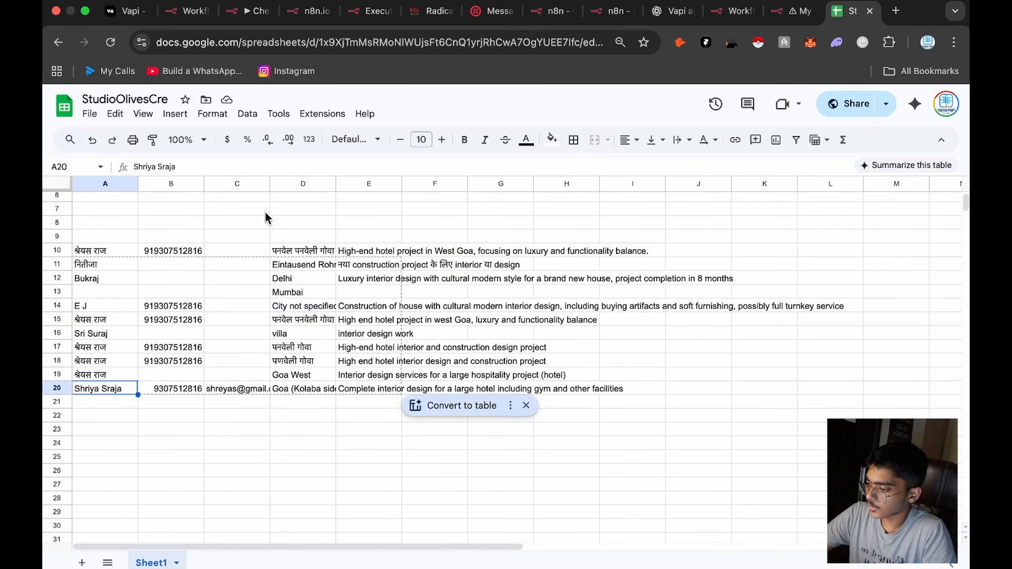
{"action": "left_click", "coordinate": [181, 388]}
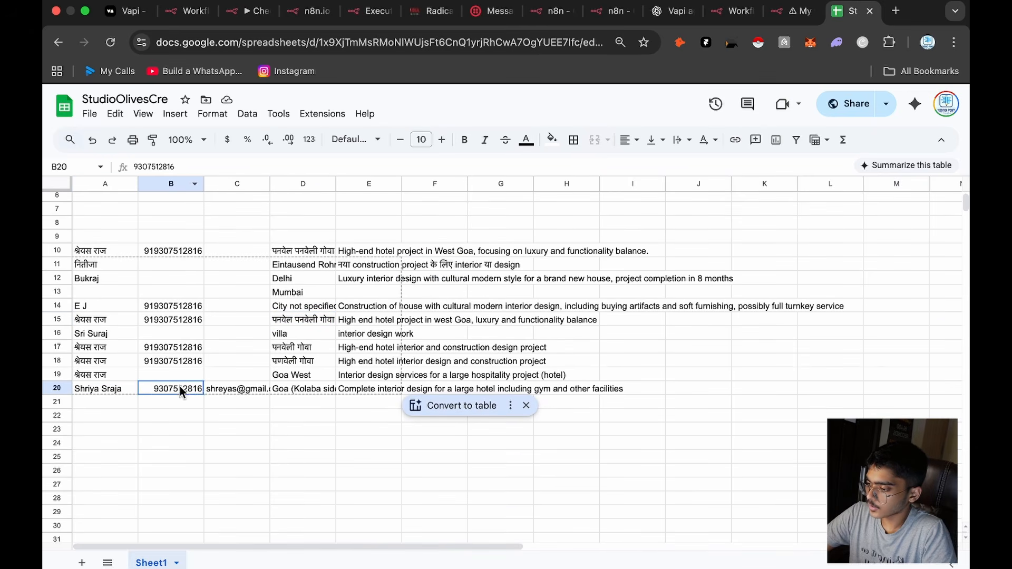
{"action": "left_click", "coordinate": [243, 427]}
{"action": "double_click", "coordinate": [247, 391]}
{"action": "left_click", "coordinate": [255, 421]}
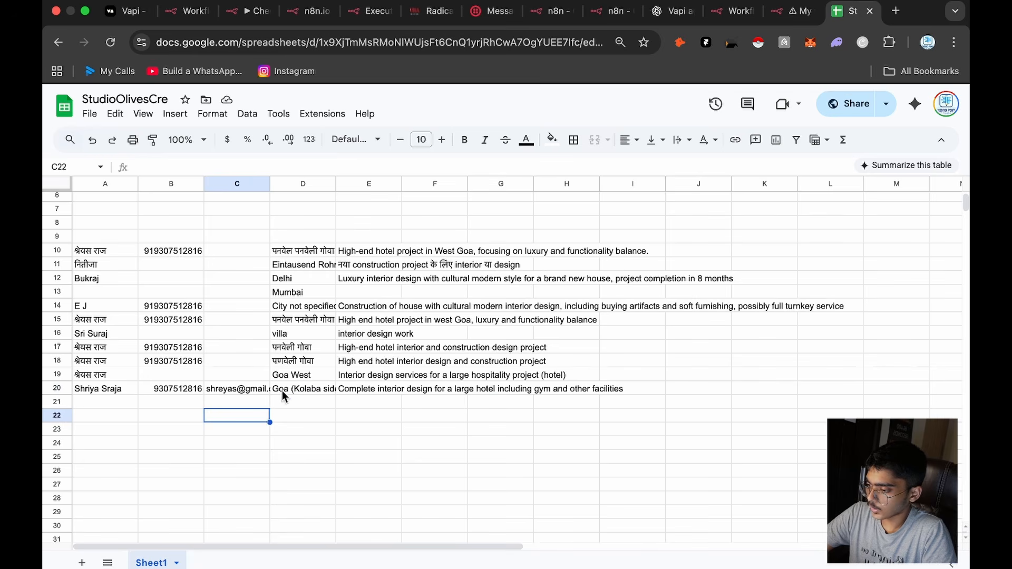
{"action": "double_click", "coordinate": [286, 389]}
{"action": "left_click", "coordinate": [279, 426]}
{"action": "scroll", "coordinate": [285, 258], "scroll_direction": "up", "scroll_amount": 3}
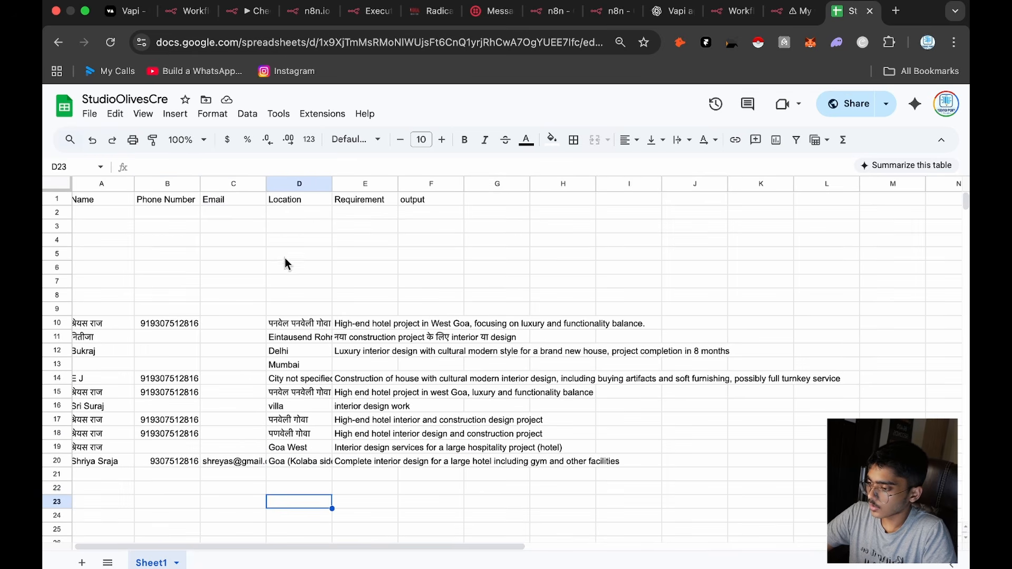
{"action": "scroll", "coordinate": [370, 426], "scroll_direction": "down", "scroll_amount": 5}
{"action": "double_click", "coordinate": [366, 356]}
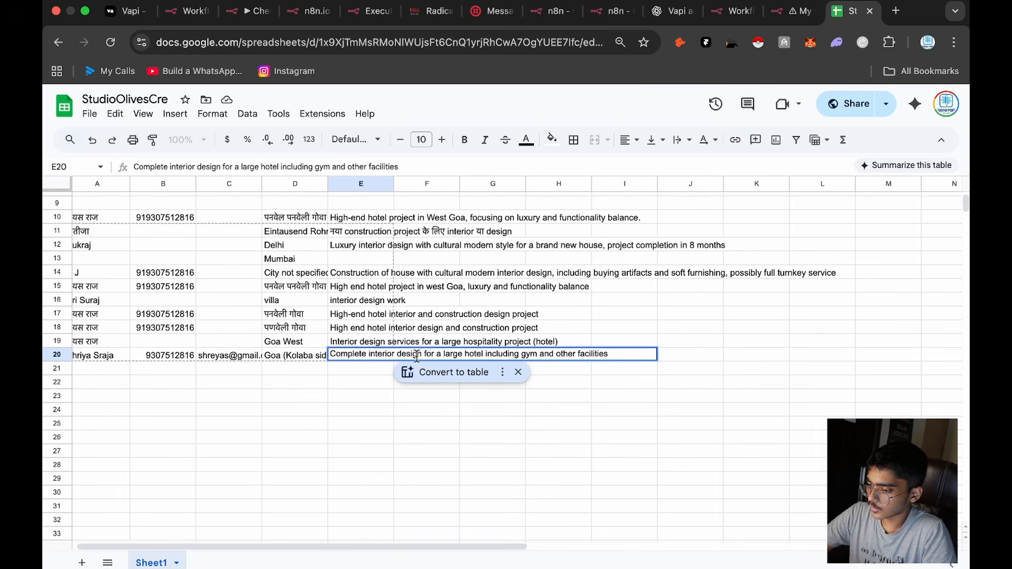
{"action": "left_click", "coordinate": [563, 431]}
{"action": "scroll", "coordinate": [425, 255], "scroll_direction": "up", "scroll_amount": 3}
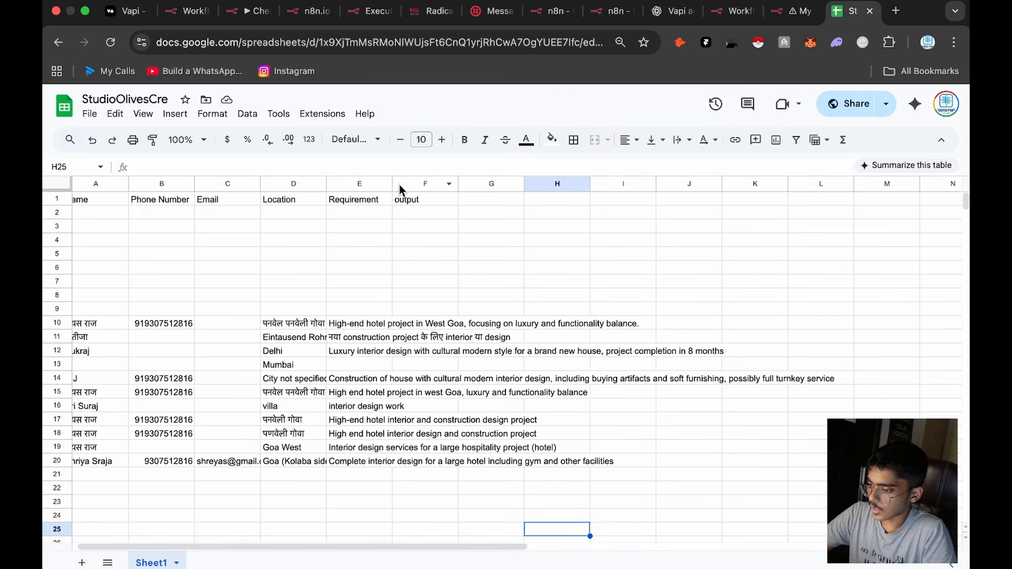
Step: Examine the Name column's entries and the empty rows below the header
{"action": "scroll", "coordinate": [189, 308], "scroll_direction": "left", "scroll_amount": 1}
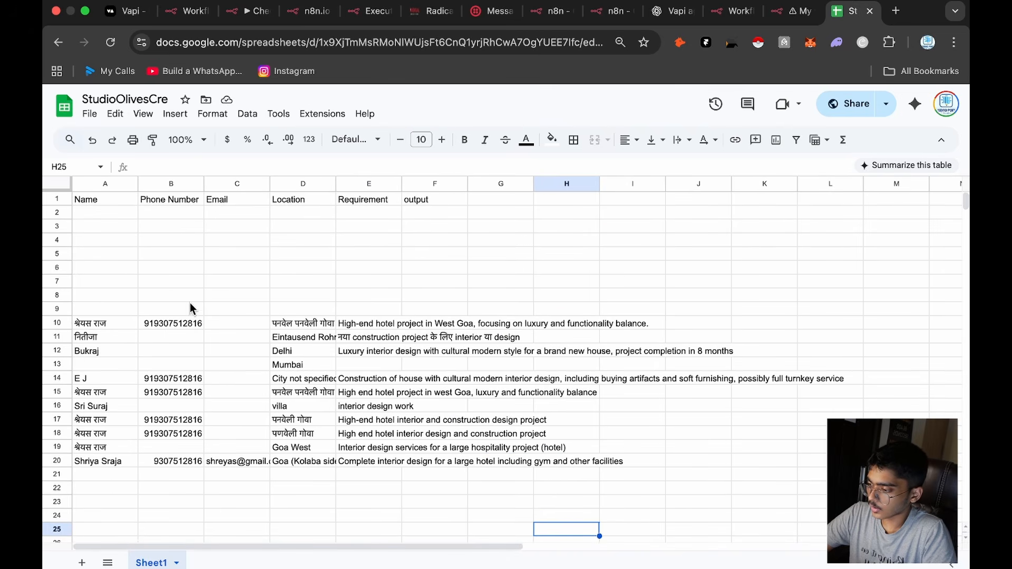
{"action": "left_click", "coordinate": [99, 324]}
{"action": "left_click", "coordinate": [108, 448]}
{"action": "left_click", "coordinate": [110, 368]}
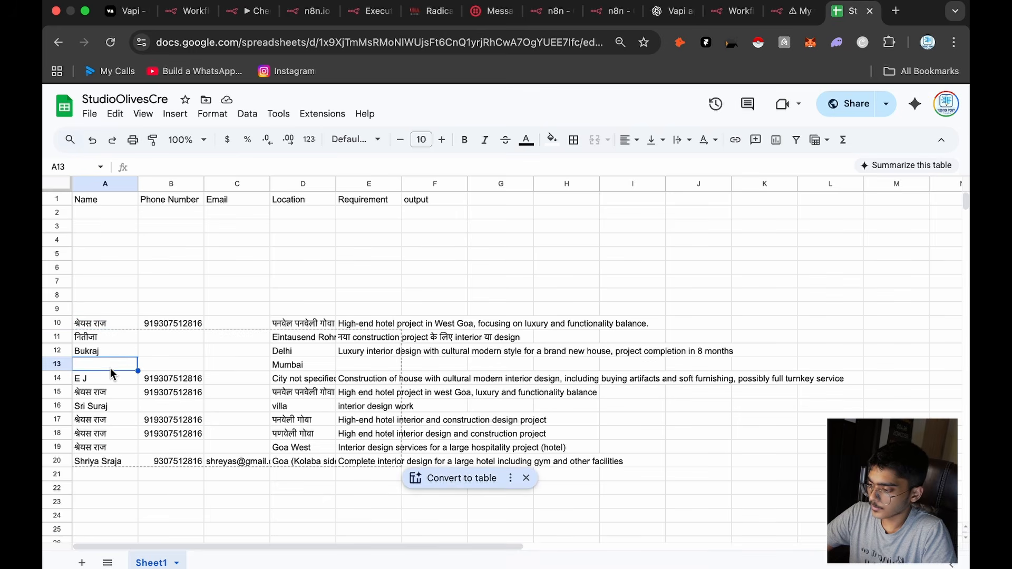
{"action": "left_click", "coordinate": [116, 309]}
{"action": "left_click", "coordinate": [110, 230]}
{"action": "left_click", "coordinate": [116, 215]}
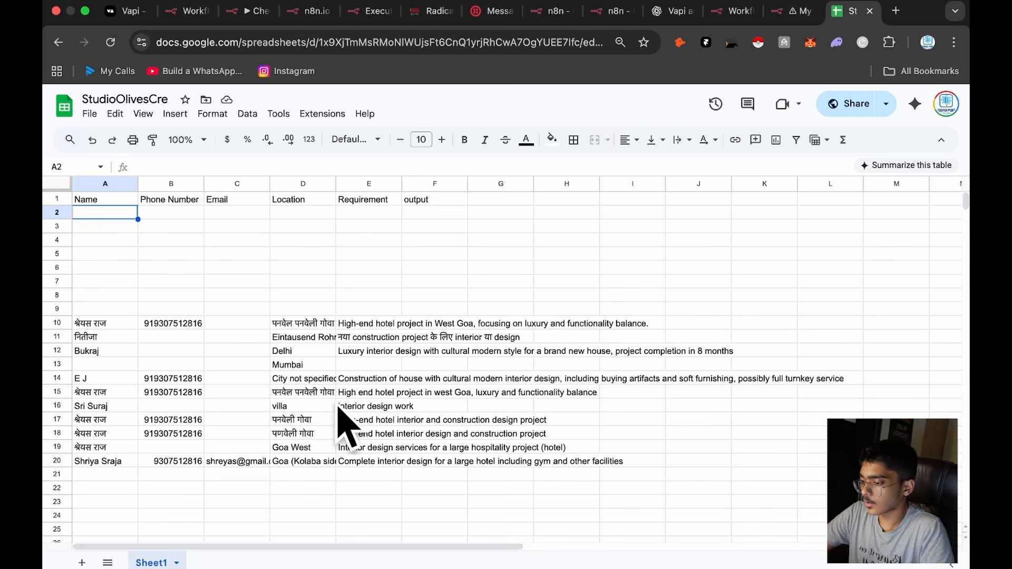
Step: Go through row 20's lead details once more, cell by cell from Name to Requirement
{"action": "left_click", "coordinate": [125, 464]}
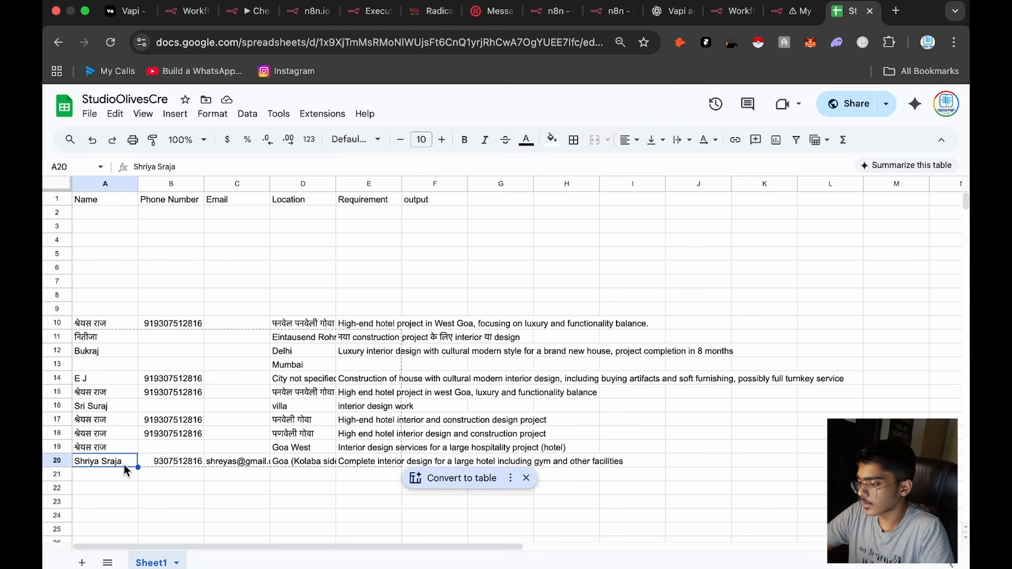
{"action": "left_click", "coordinate": [158, 462]}
{"action": "left_click", "coordinate": [236, 462]}
{"action": "left_click", "coordinate": [303, 466]}
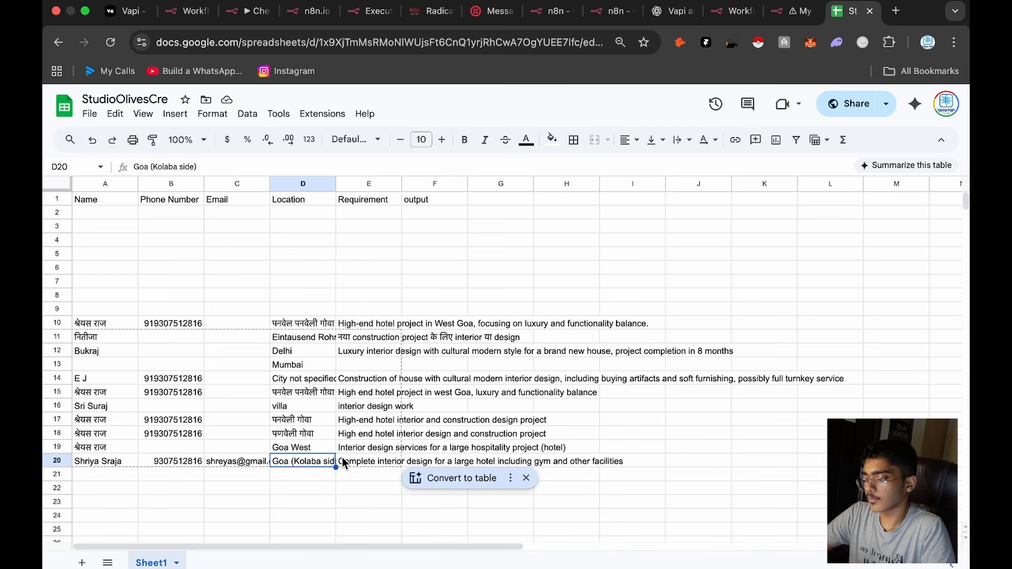
{"action": "left_click", "coordinate": [349, 465]}
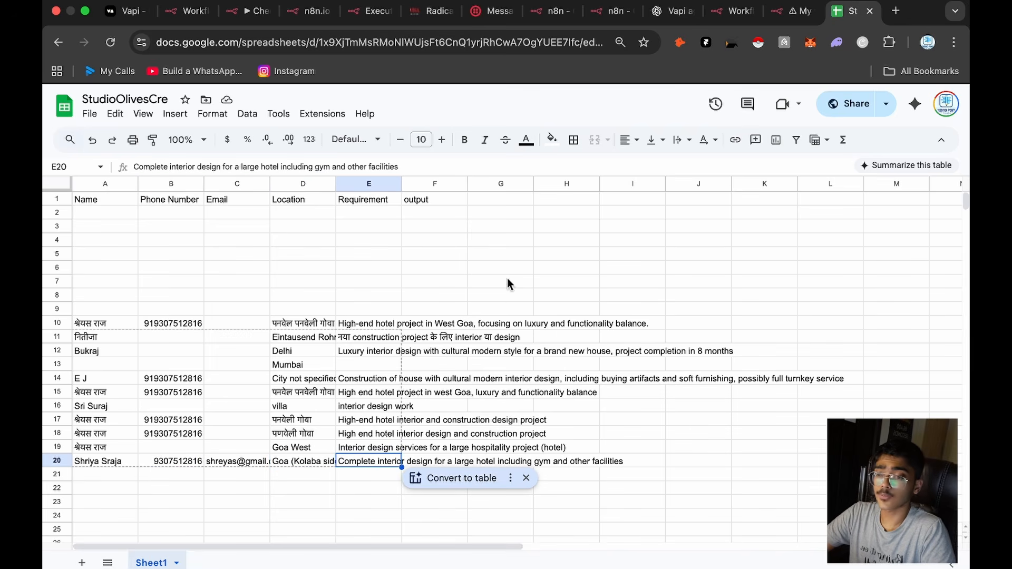
Step: Switch to My workflow 16 in n8n and examine its node chain from Webhook to the SMS/WhatsApp message
{"action": "left_click", "coordinate": [793, 11]}
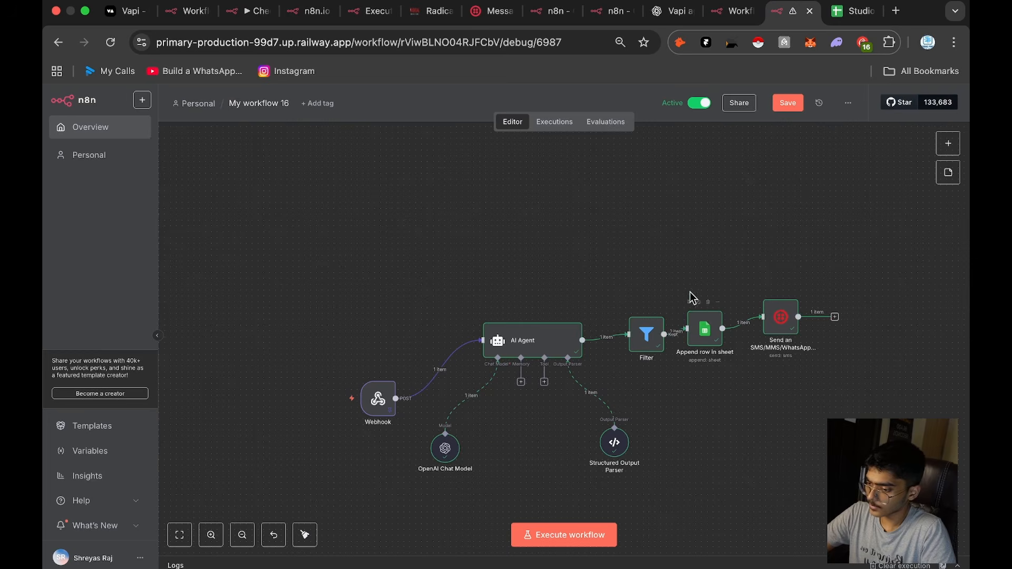
{"action": "scroll", "coordinate": [652, 217], "scroll_direction": "down", "scroll_amount": 3}
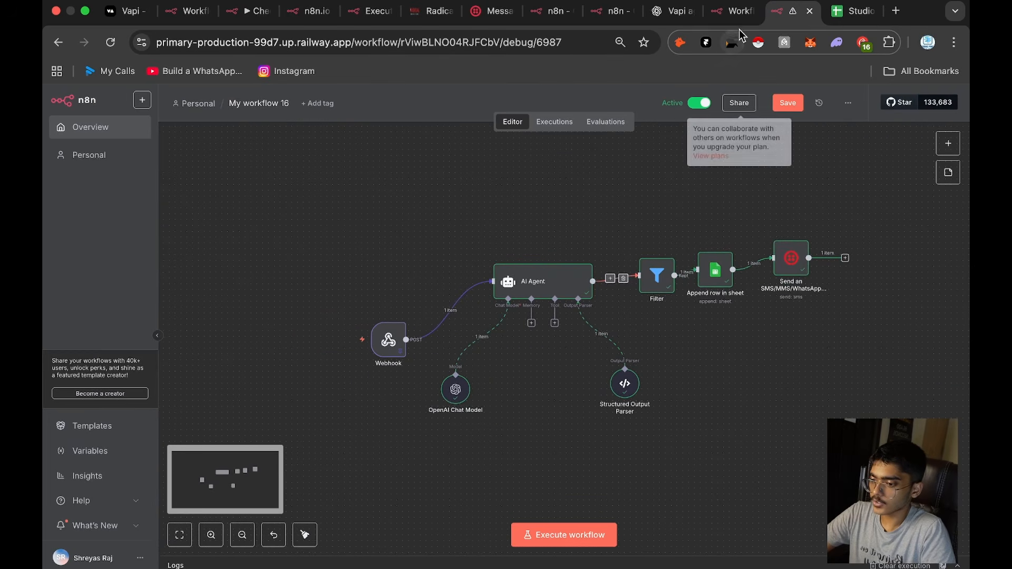
Step: Add a Webhook trigger to the new My workflow 21, showing its production URL and using the POST method
{"action": "left_click", "coordinate": [732, 11]}
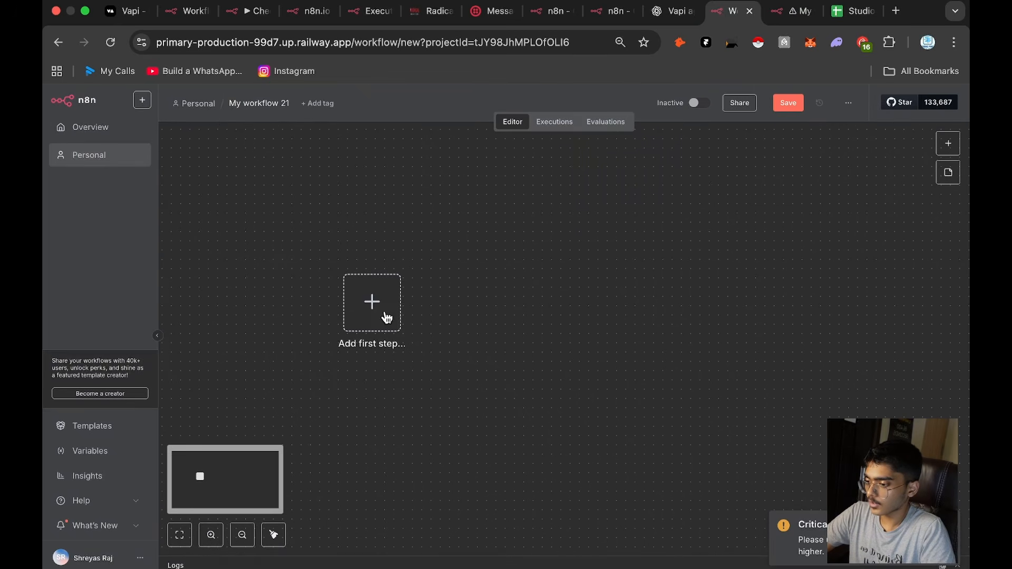
{"action": "left_click", "coordinate": [386, 316]}
{"action": "type", "text": "webho"}
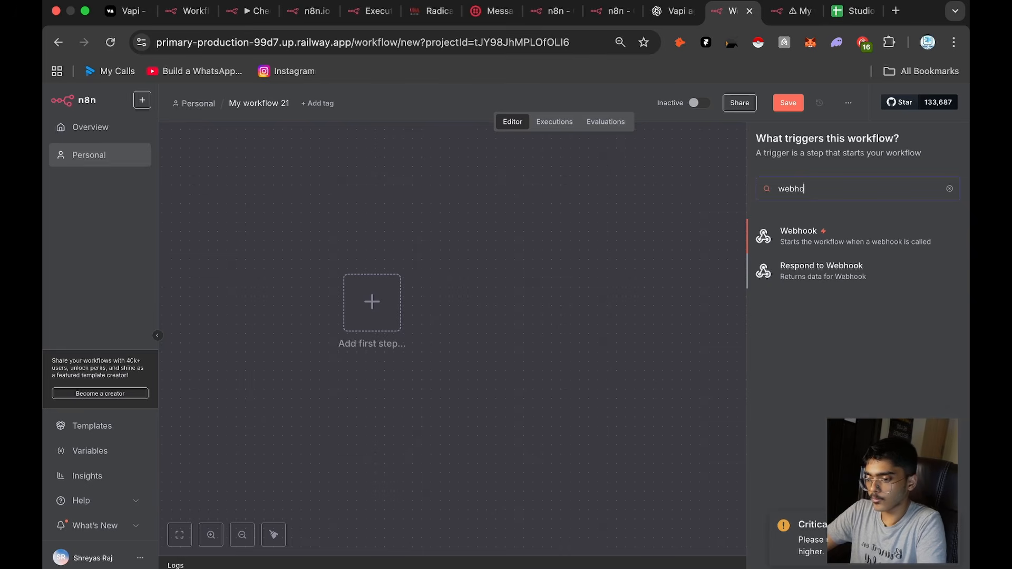
{"action": "left_click", "coordinate": [859, 243]}
{"action": "left_click", "coordinate": [432, 188]}
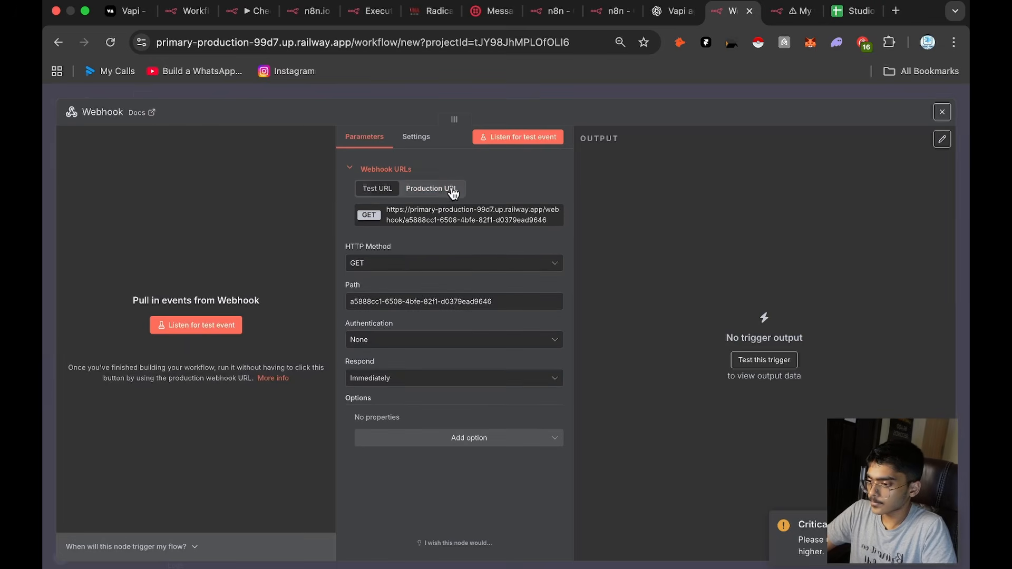
{"action": "left_click", "coordinate": [425, 262]}
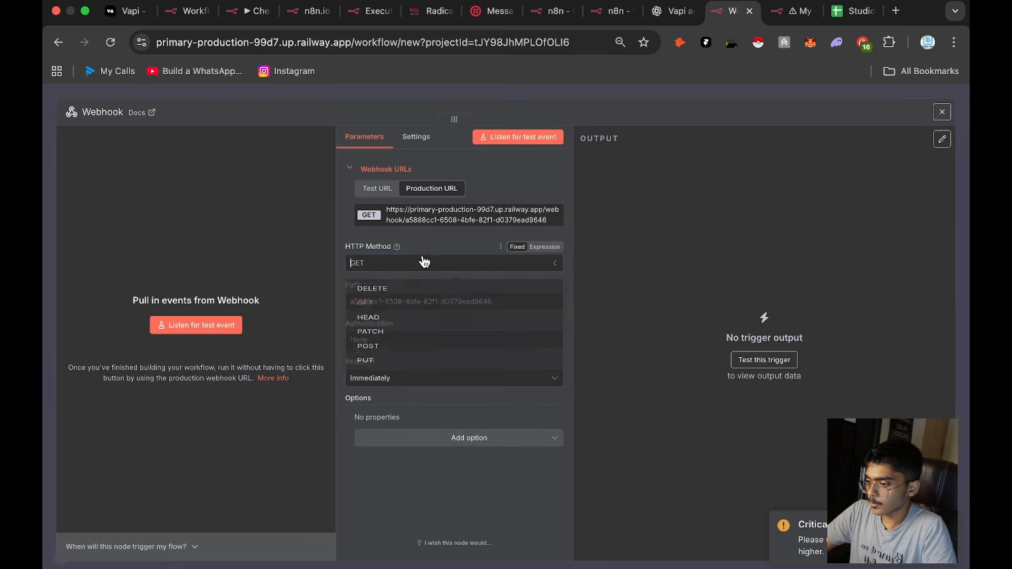
{"action": "left_click", "coordinate": [670, 97]}
Step: Add an AI Agent node after the Webhook trigger
{"action": "scroll", "coordinate": [429, 356], "scroll_direction": "up", "scroll_amount": 2}
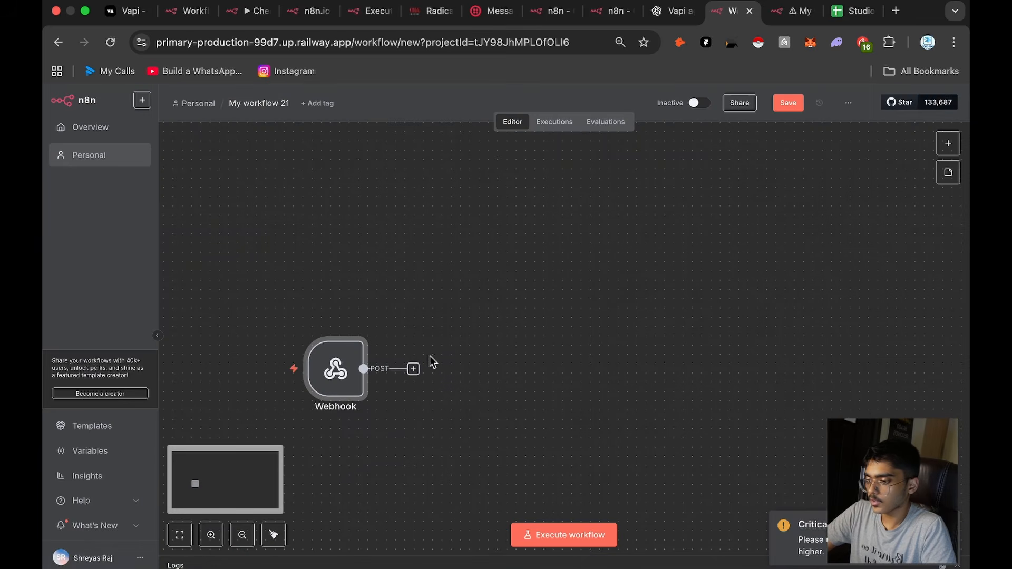
{"action": "key", "text": "Tab"}
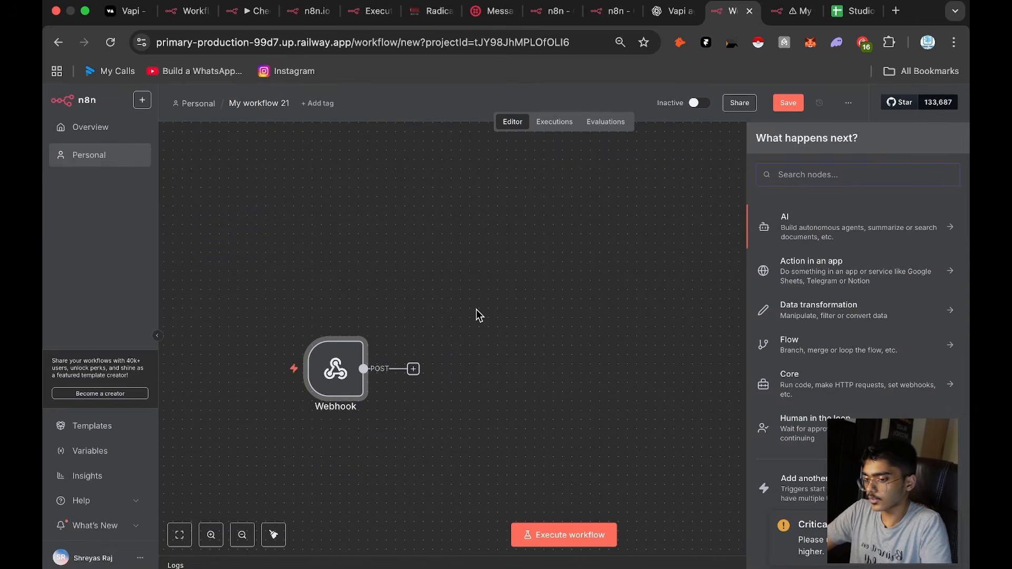
{"action": "type", "text": "ai age"}
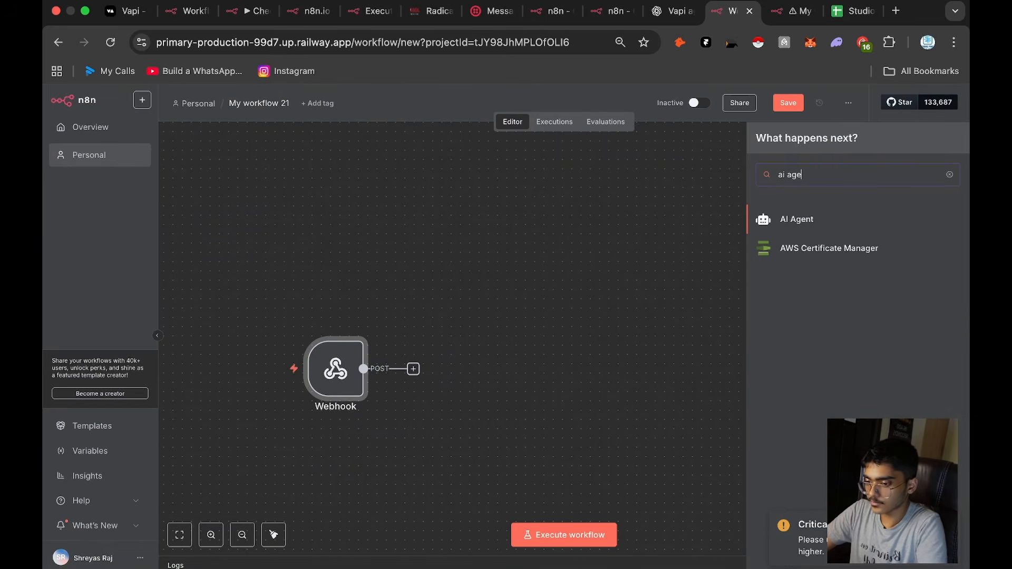
{"action": "left_click", "coordinate": [860, 220]}
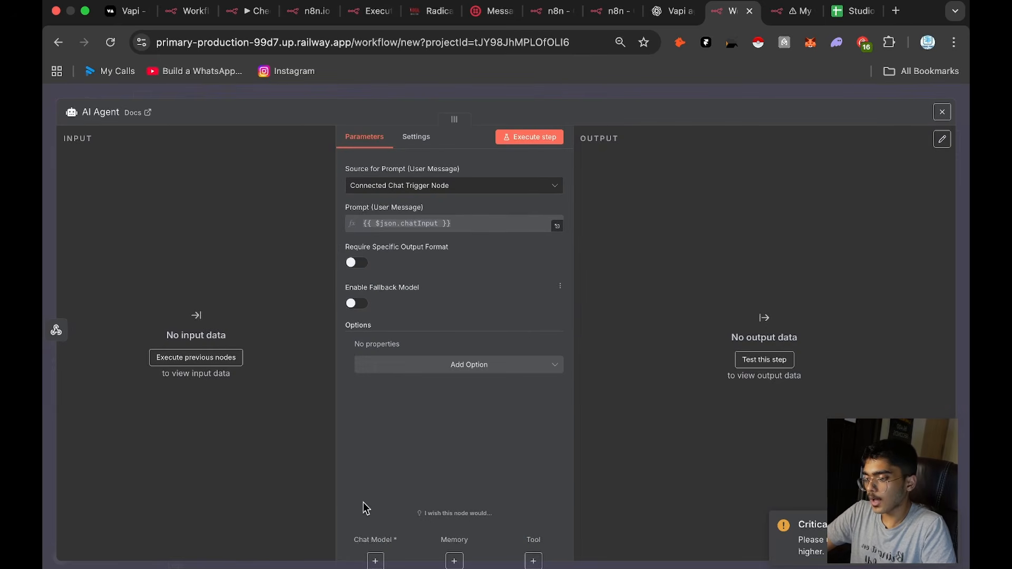
Step: Attach an OpenAI Chat Model to the AI Agent, using the Working Main credential and the gpt-4.1-mini model
{"action": "left_click", "coordinate": [375, 560]}
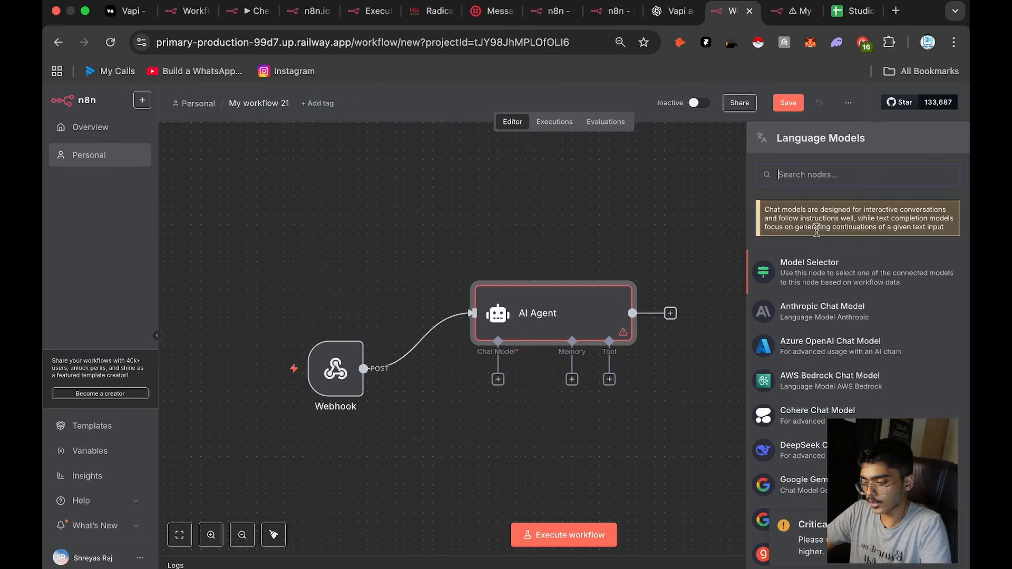
{"action": "type", "text": "cht"}
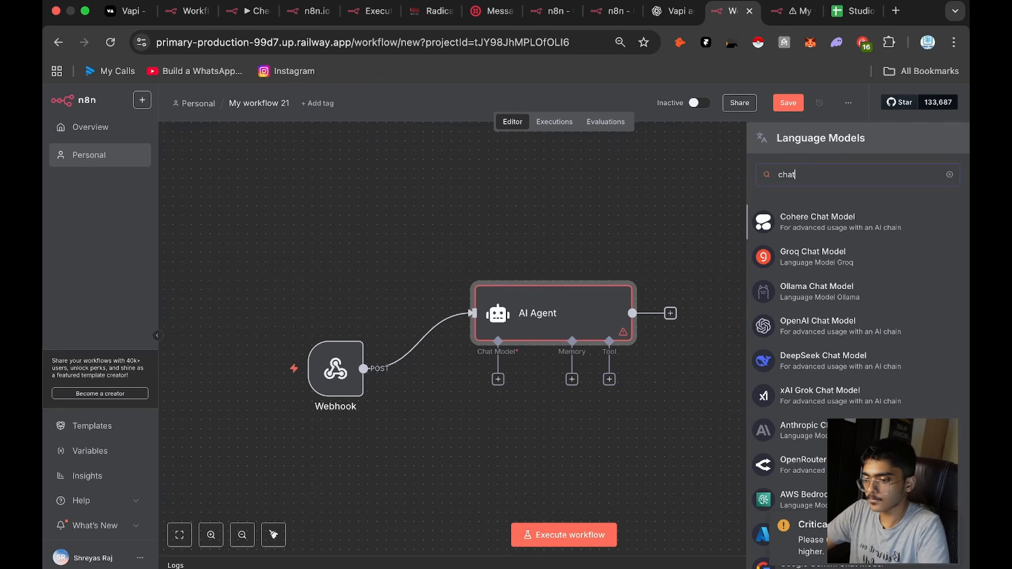
{"action": "scroll", "coordinate": [864, 399], "scroll_direction": "down", "scroll_amount": 2}
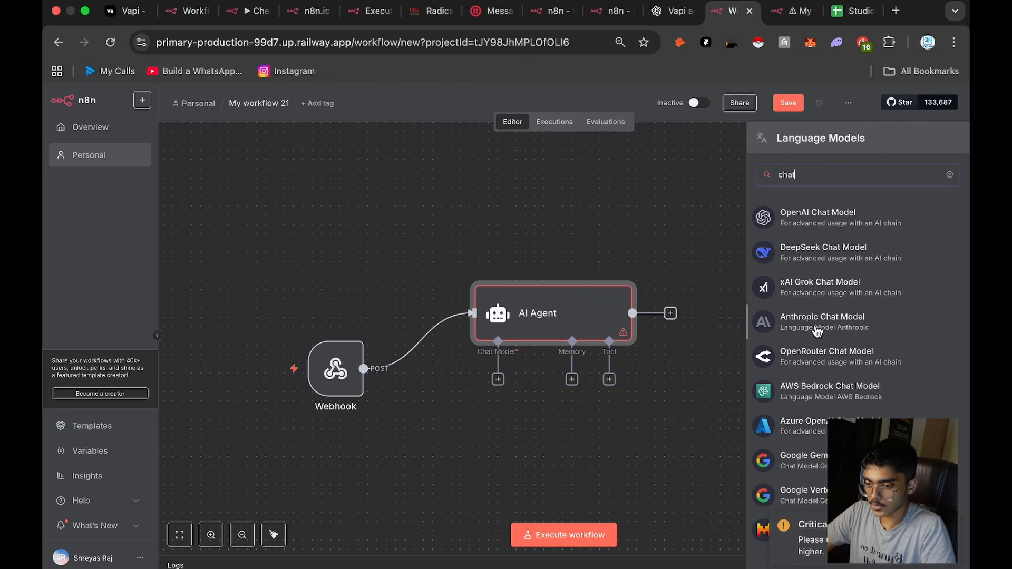
{"action": "left_click", "coordinate": [818, 226]}
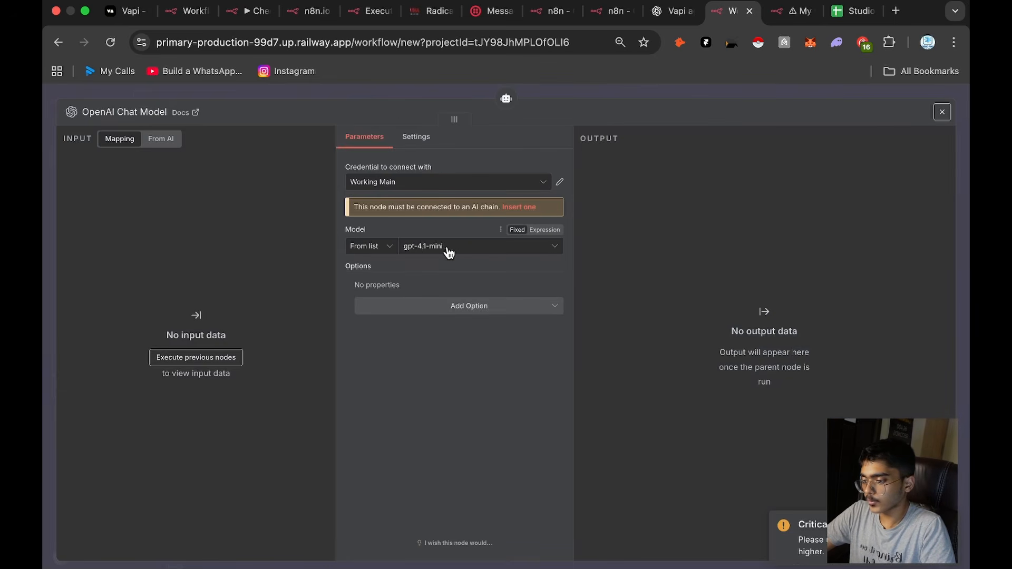
{"action": "left_click", "coordinate": [666, 91]}
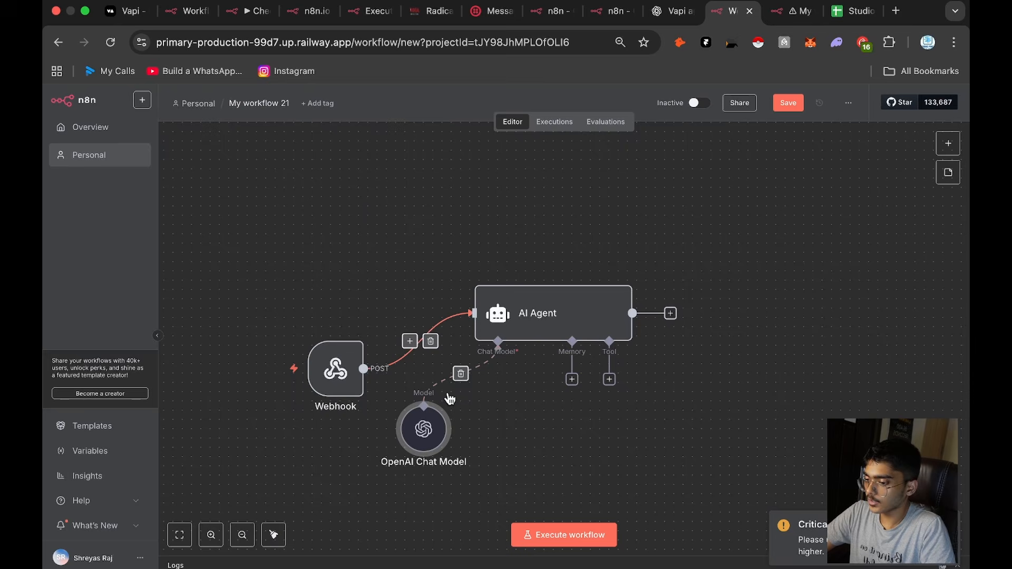
{"action": "double_click", "coordinate": [427, 432]}
{"action": "left_click", "coordinate": [495, 249]}
{"action": "left_click", "coordinate": [626, 98]}
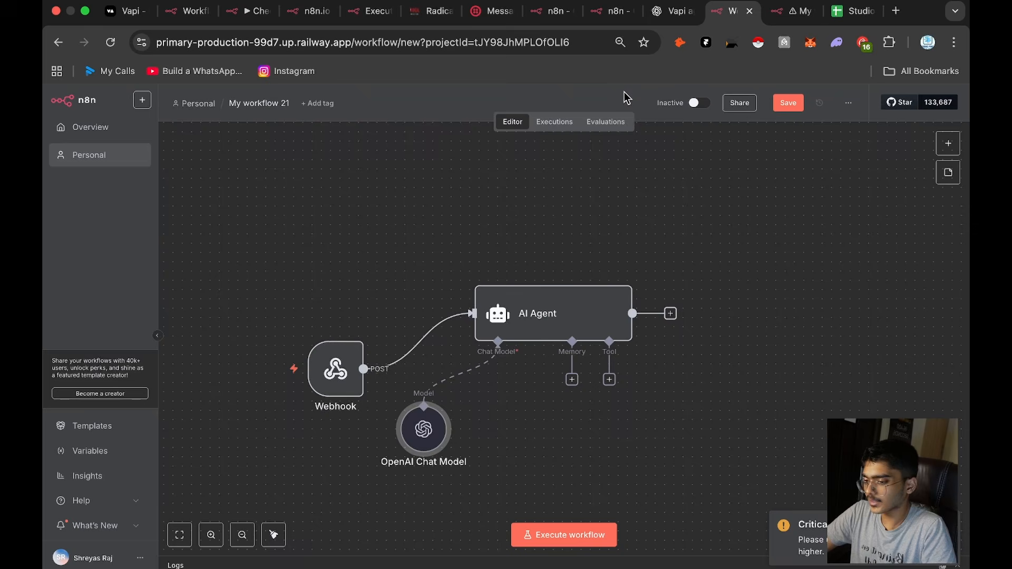
Step: Require a specific output format in the AI Agent and attach a Structured Output Parser to it
{"action": "left_click_drag", "start_coordinate": [550, 312], "coordinate": [568, 265]}
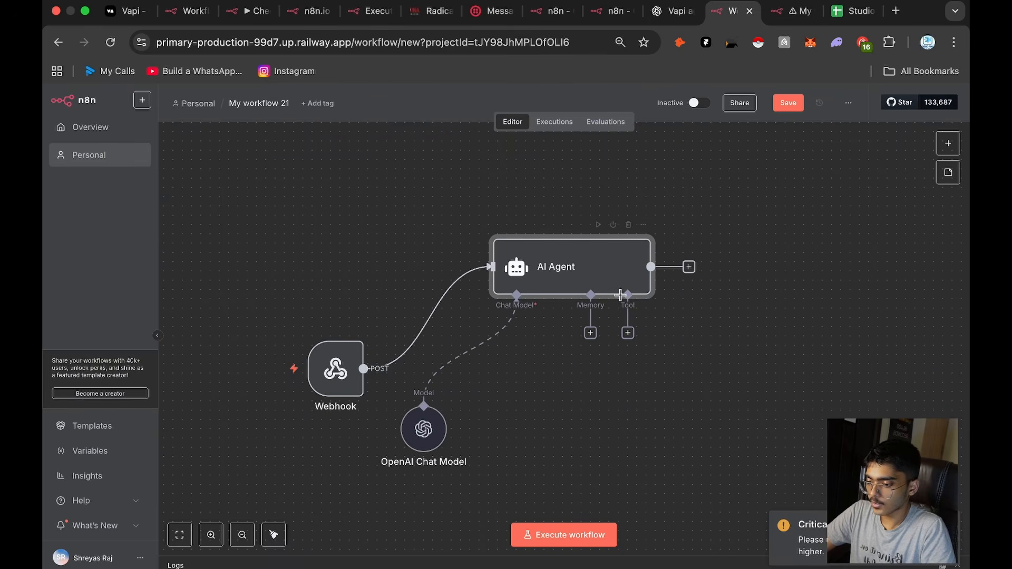
{"action": "double_click", "coordinate": [529, 278]}
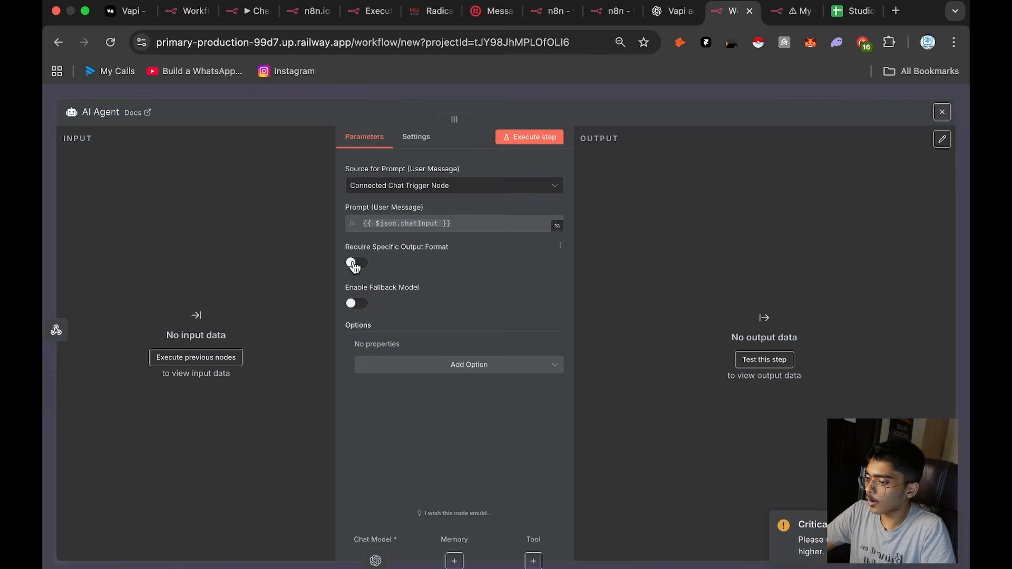
{"action": "left_click", "coordinate": [354, 264]}
{"action": "left_click", "coordinate": [691, 96]}
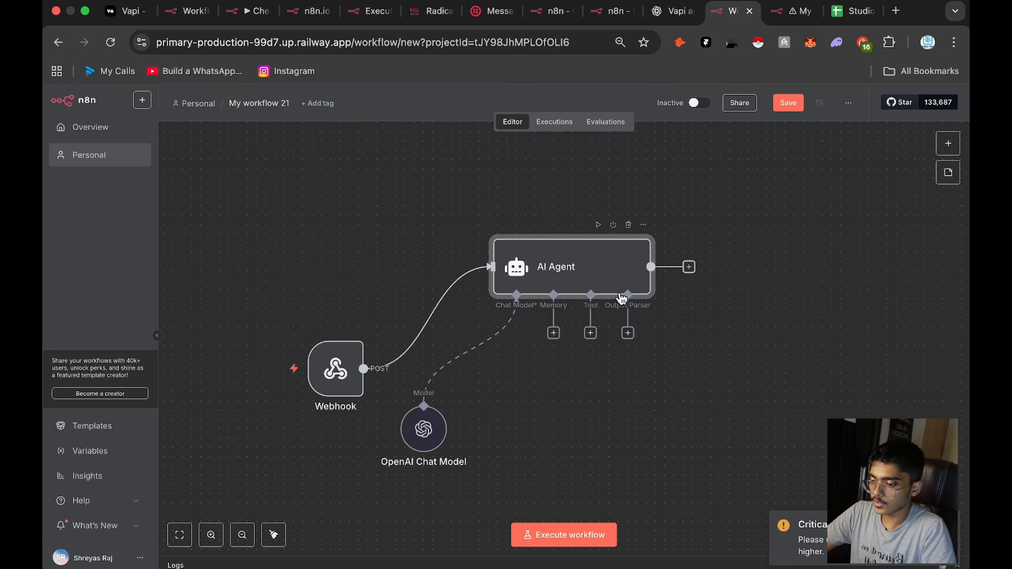
{"action": "left_click_drag", "start_coordinate": [627, 295], "coordinate": [686, 411]}
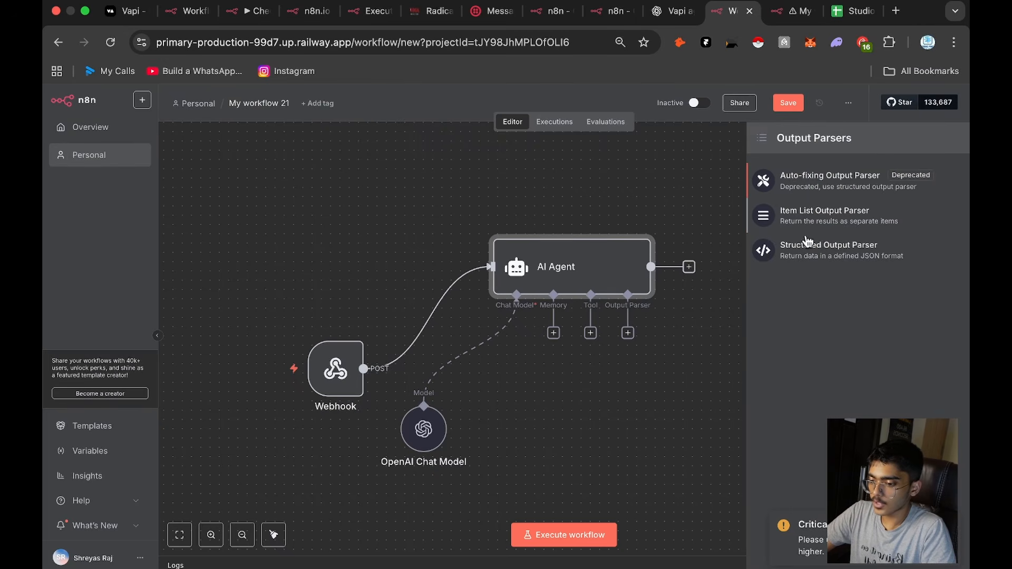
{"action": "left_click", "coordinate": [801, 256]}
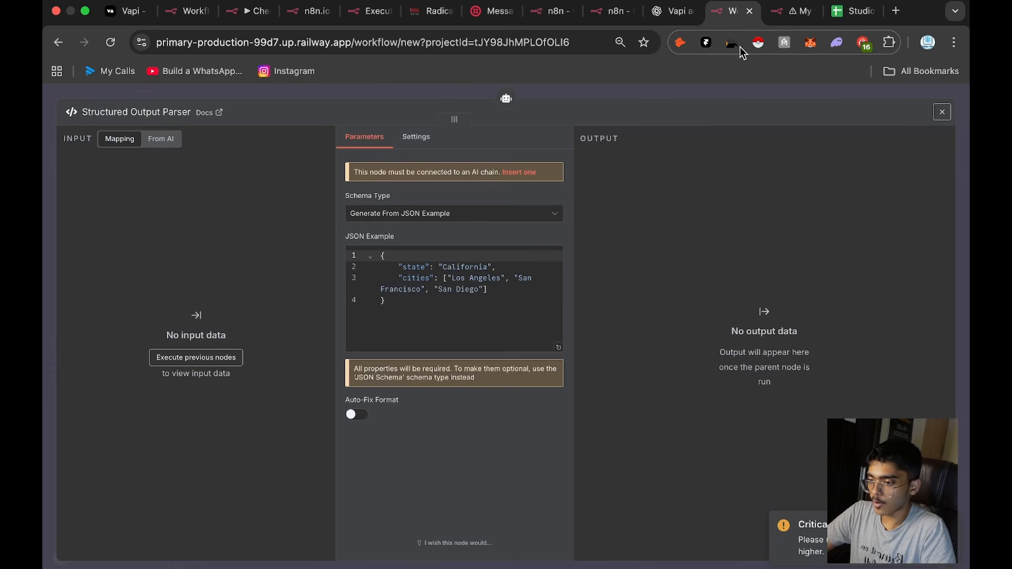
Step: Replace the new parser's JSON example with the one from My workflow 16, covering name, phonenumber, email, location, requriement and interested
{"action": "left_click", "coordinate": [797, 10]}
{"action": "double_click", "coordinate": [631, 386]}
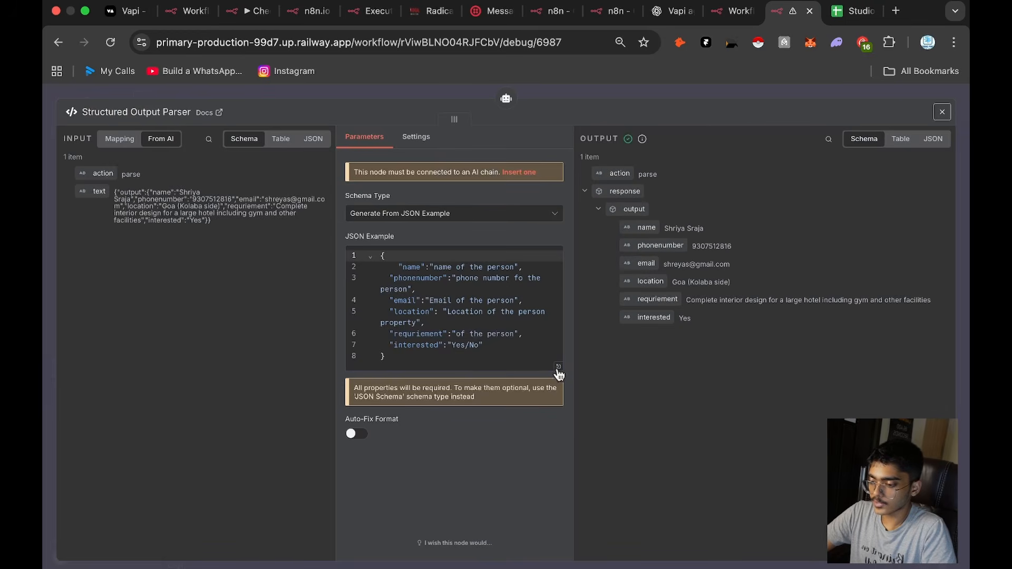
{"action": "left_click", "coordinate": [519, 346]}
{"action": "key", "text": "ctrl+a"}
{"action": "key", "text": "ctrl+c"}
{"action": "left_click", "coordinate": [734, 13]}
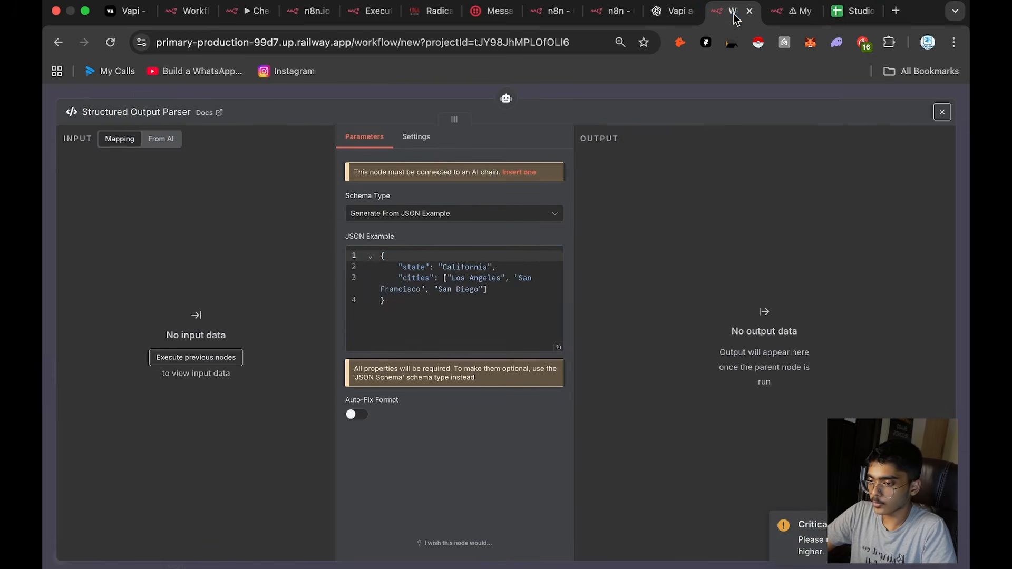
{"action": "left_click", "coordinate": [477, 308]}
{"action": "key", "text": "ctrl+a"}
{"action": "key", "text": "ctrl+v"}
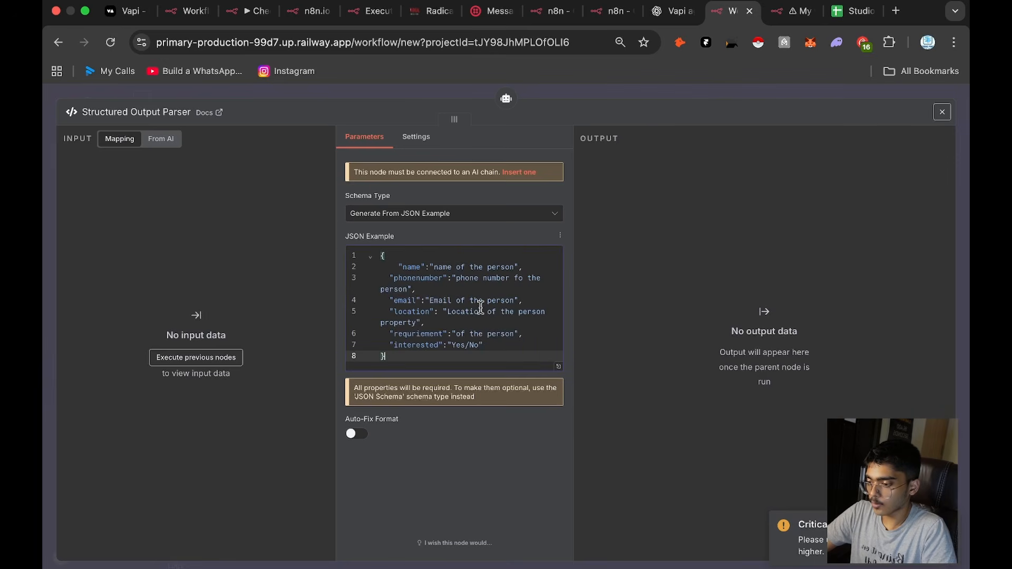
{"action": "left_click", "coordinate": [464, 286]}
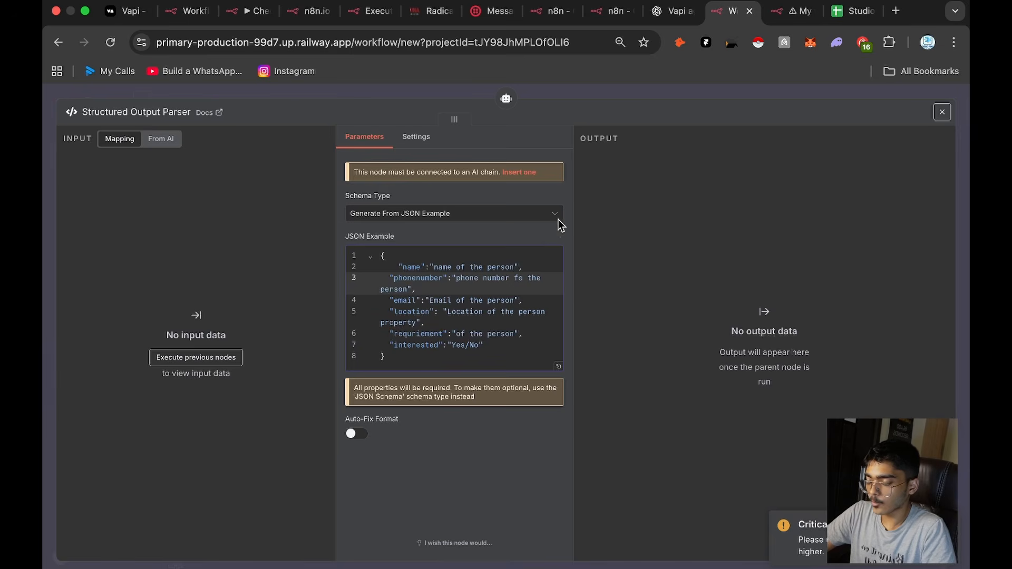
{"action": "left_click", "coordinate": [691, 86]}
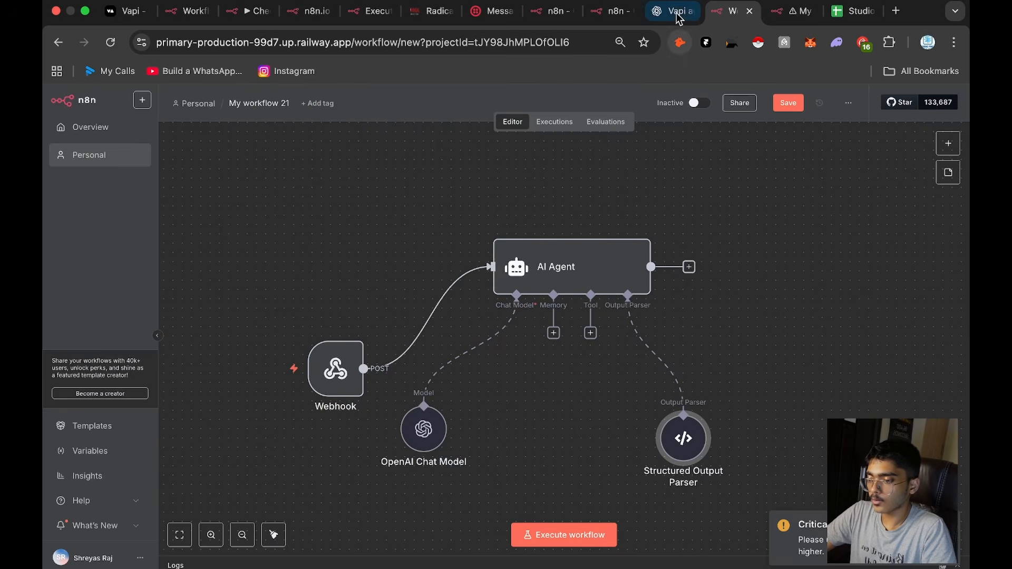
Step: Review the AI Agent's prompt, output format and system message in My workflow 16 and compare its node layout with My workflow 21
{"action": "left_click", "coordinate": [776, 9]}
{"action": "left_click", "coordinate": [625, 87]}
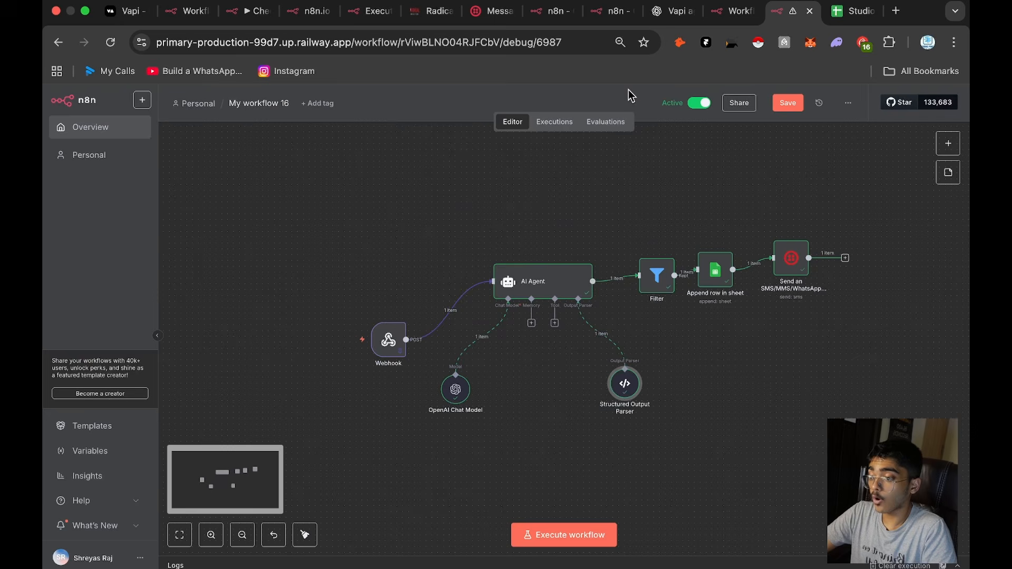
{"action": "double_click", "coordinate": [561, 279]}
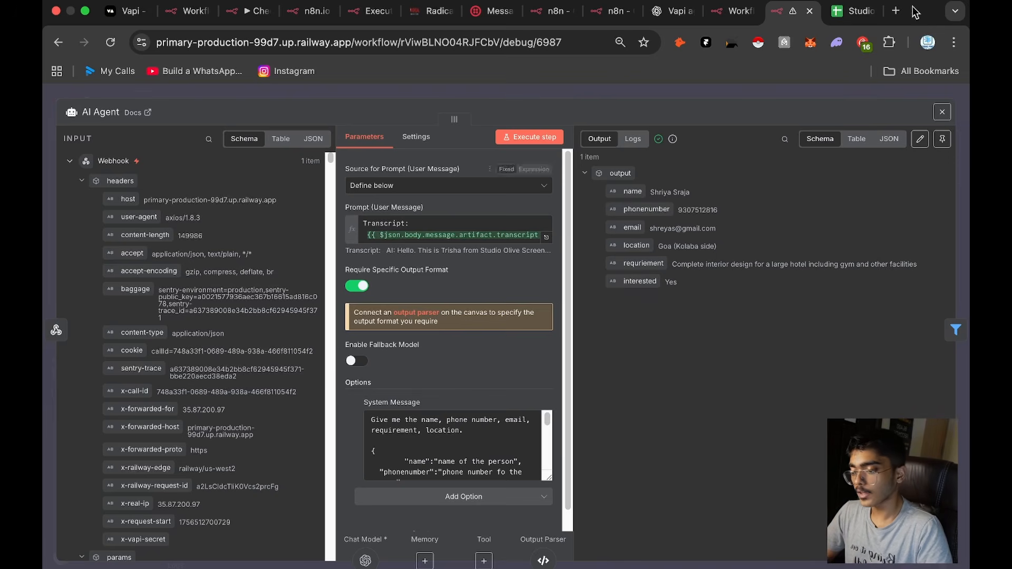
{"action": "left_click", "coordinate": [735, 11]}
{"action": "left_click", "coordinate": [783, 7]}
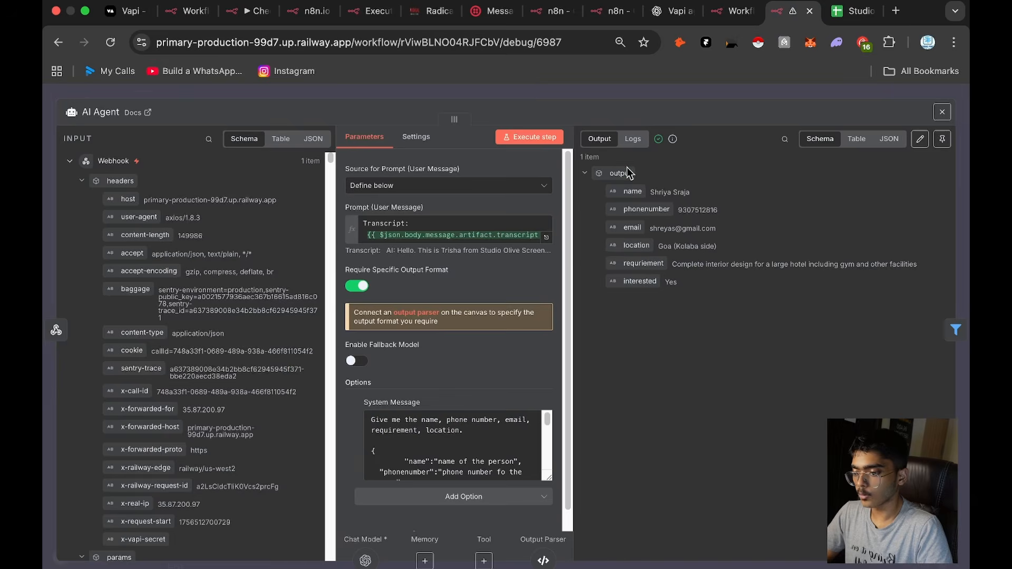
{"action": "left_click", "coordinate": [696, 95]}
{"action": "left_click_drag", "start_coordinate": [842, 219], "coordinate": [212, 434]}
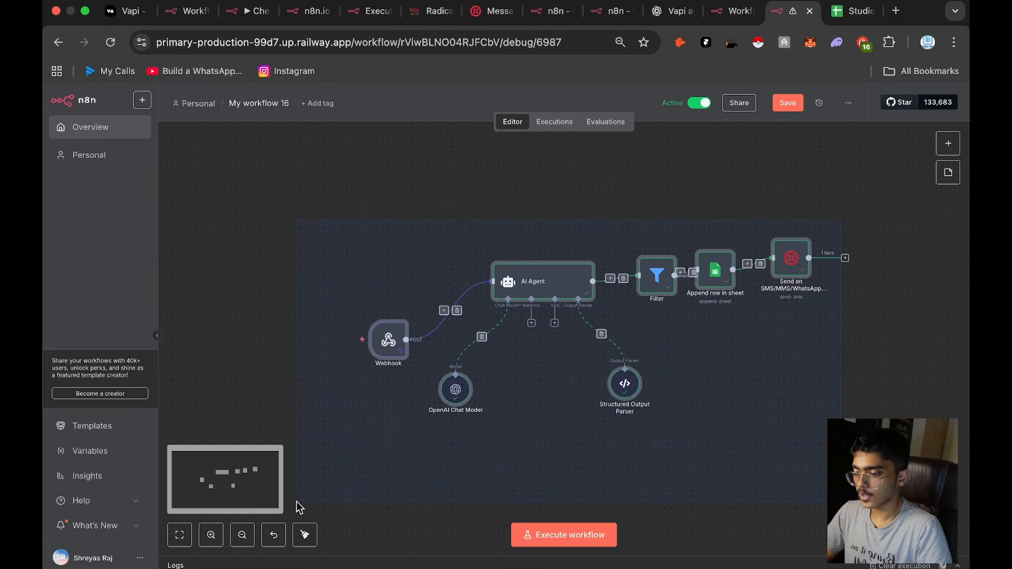
{"action": "left_click", "coordinate": [731, 12]}
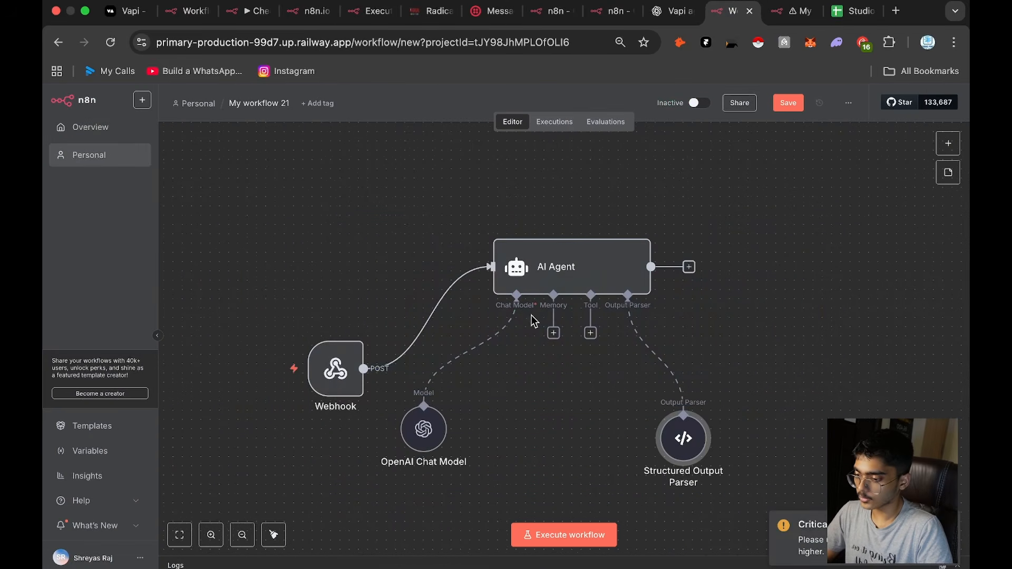
{"action": "left_click", "coordinate": [773, 13]}
Step: Copy the entire system message from the AI Agent in My workflow 16
{"action": "left_click", "coordinate": [548, 290]}
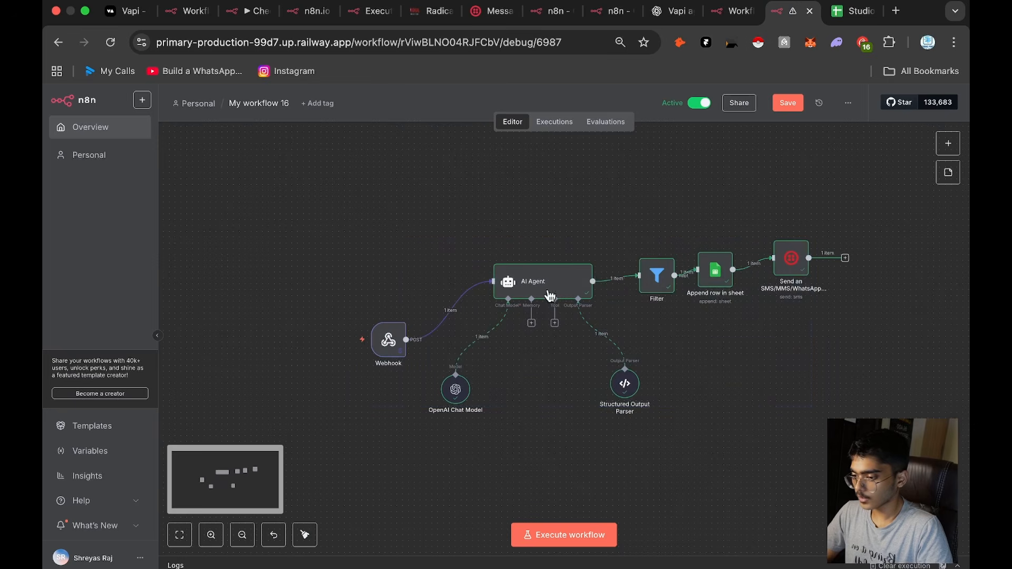
{"action": "double_click", "coordinate": [548, 290]}
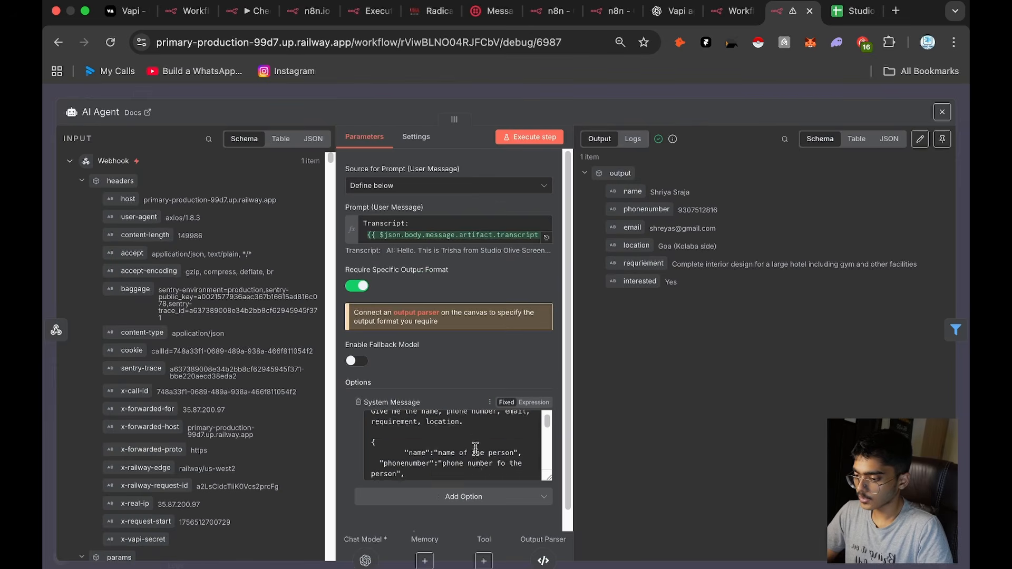
{"action": "scroll", "coordinate": [425, 226], "scroll_direction": "down", "scroll_amount": 1}
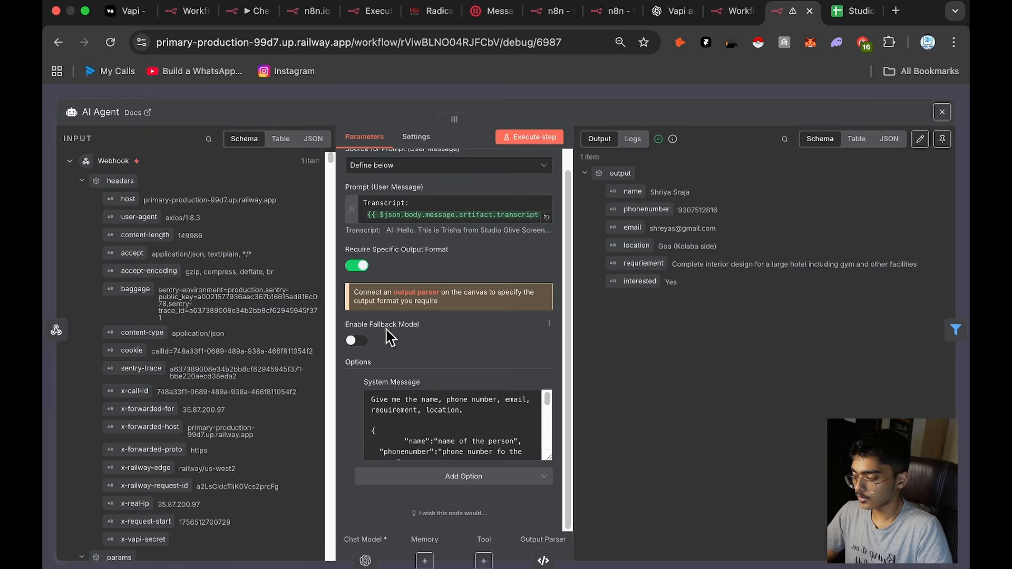
{"action": "left_click", "coordinate": [424, 433]}
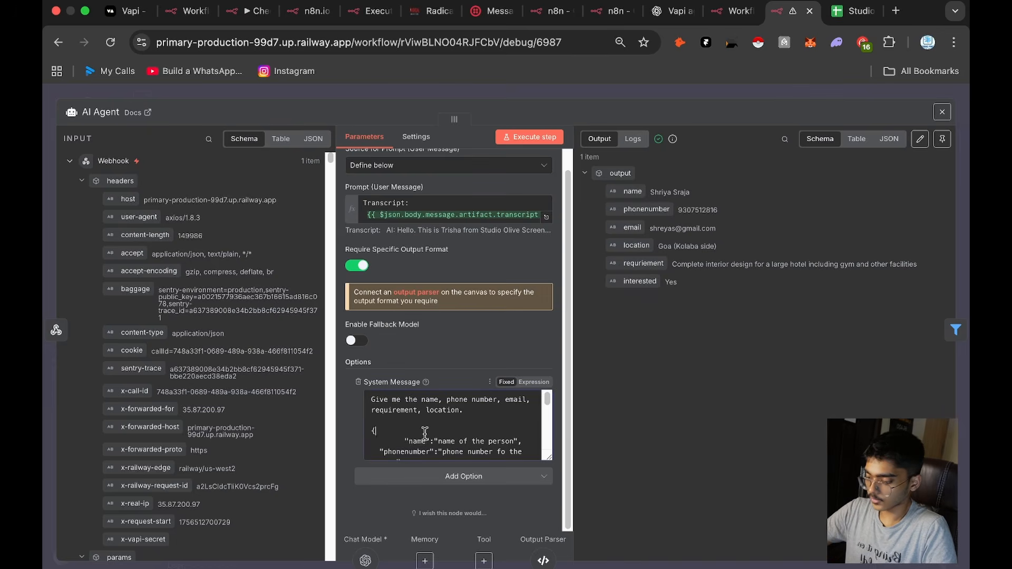
{"action": "key", "text": "ctrl+a"}
{"action": "key", "text": "ctrl+c"}
Step: Add a System Message option to the AI Agent in My workflow 21 and fill it with the copied message
{"action": "left_click", "coordinate": [733, 10]}
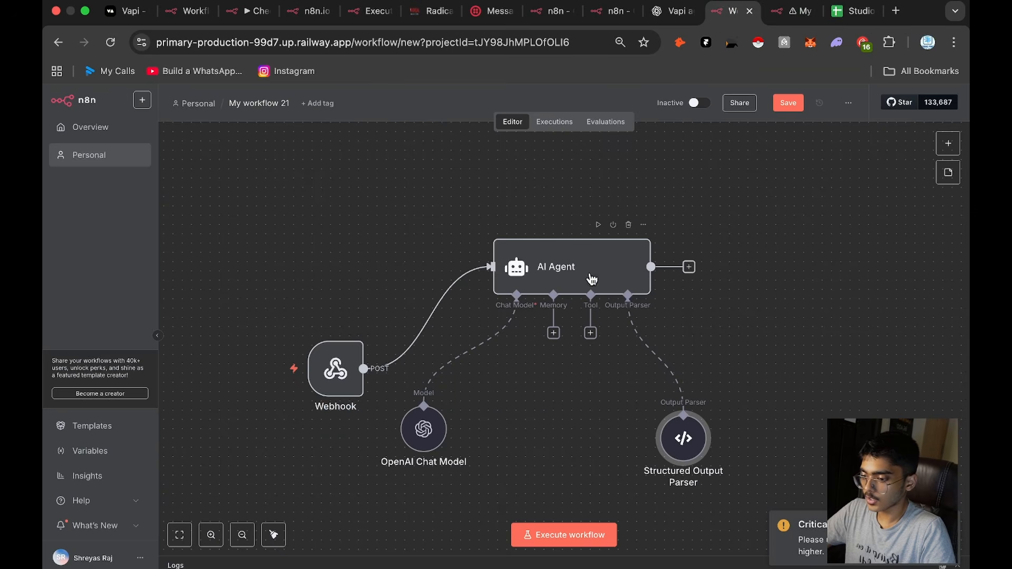
{"action": "double_click", "coordinate": [527, 273]}
{"action": "left_click", "coordinate": [400, 406]}
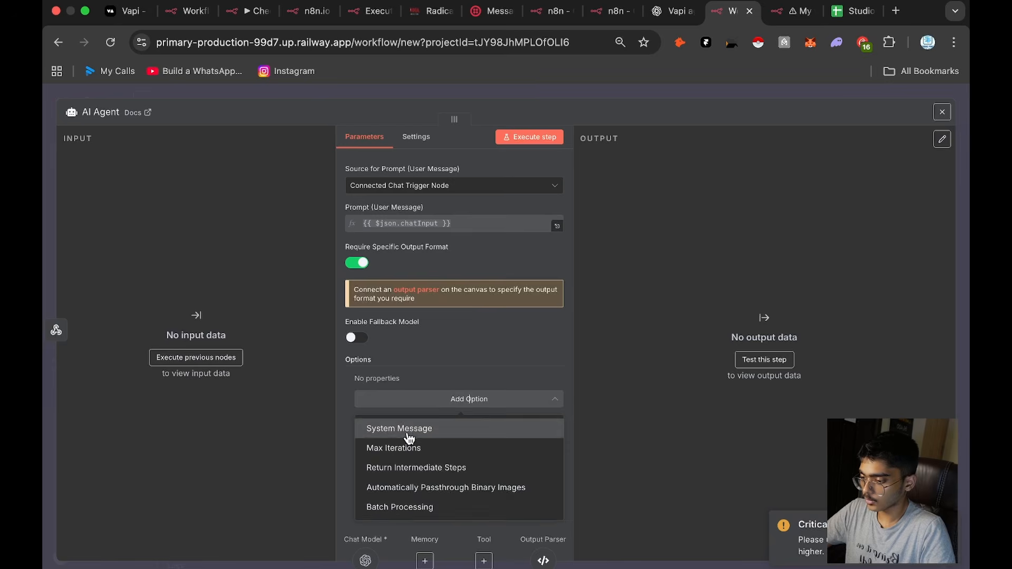
{"action": "left_click", "coordinate": [411, 425]}
{"action": "left_click", "coordinate": [459, 442]}
{"action": "key", "text": "ctrl+a"}
{"action": "key", "text": "ctrl+v"}
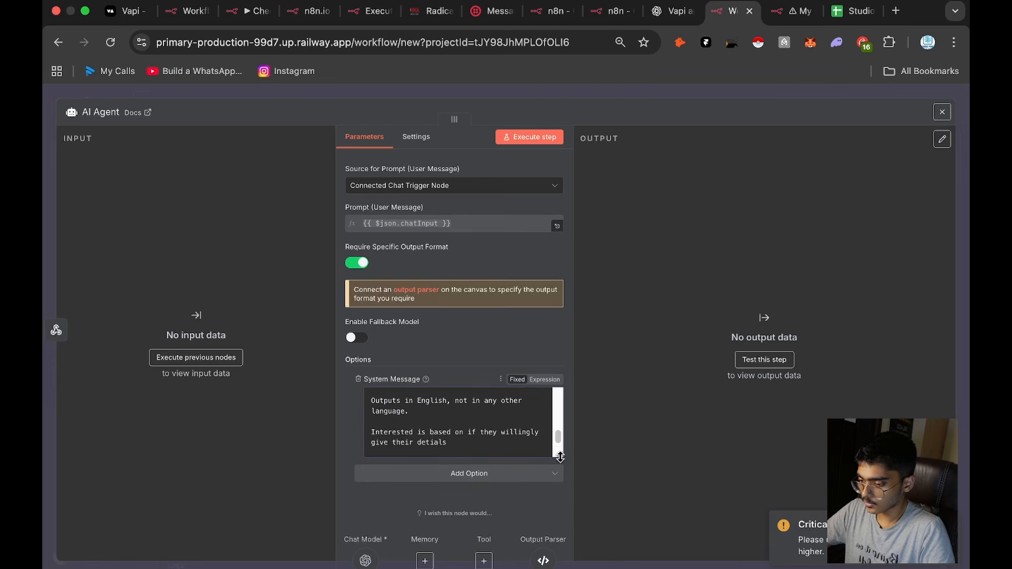
Step: Enlarge the System Message box to show the full text and examine its JSON output block
{"action": "left_click_drag", "start_coordinate": [554, 447], "coordinate": [556, 560]}
{"action": "scroll", "coordinate": [555, 356], "scroll_direction": "down", "scroll_amount": 3}
{"action": "left_click_drag", "start_coordinate": [548, 456], "coordinate": [558, 531]}
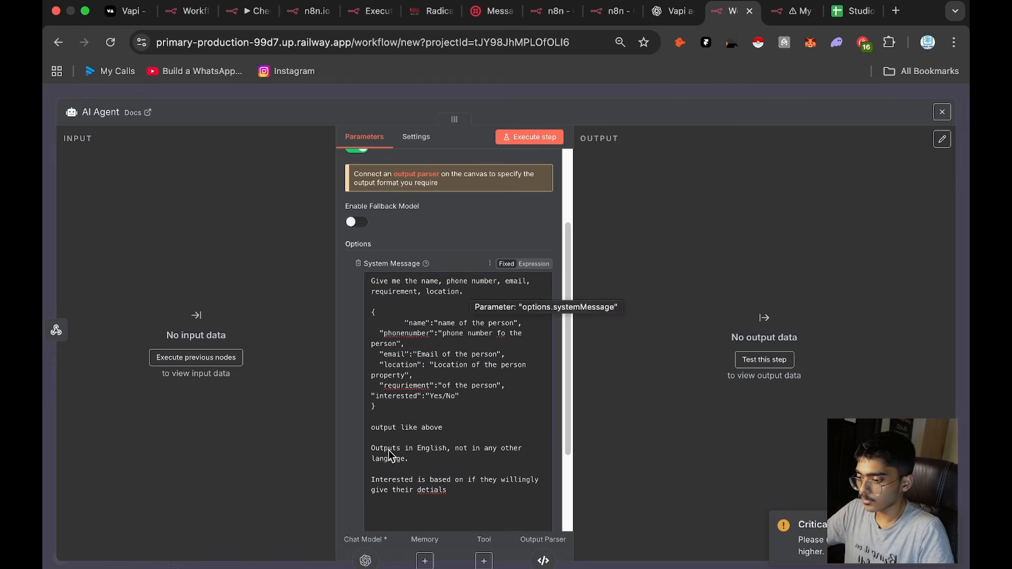
{"action": "left_click_drag", "start_coordinate": [375, 407], "coordinate": [373, 318]}
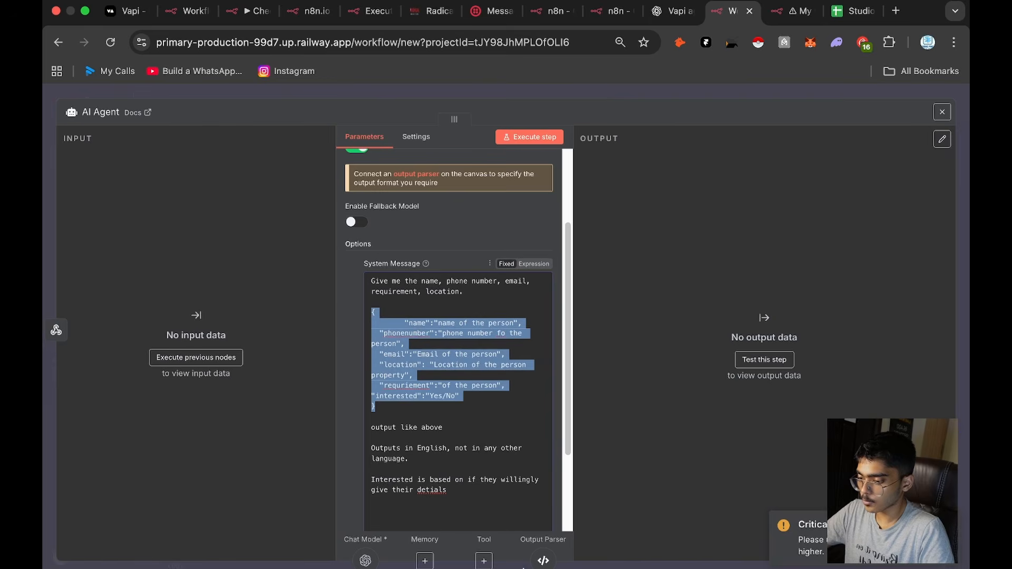
{"action": "left_click", "coordinate": [624, 490]}
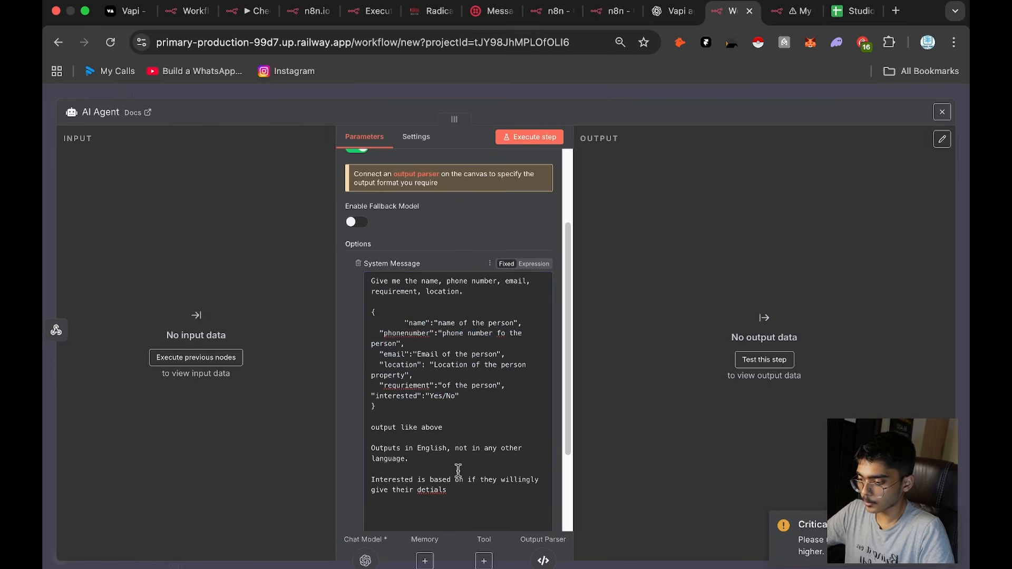
Step: Correct "detials" to "details" in the system message's last sentence and start a new paragraph below it
{"action": "scroll", "coordinate": [474, 474], "scroll_direction": "down", "scroll_amount": 3}
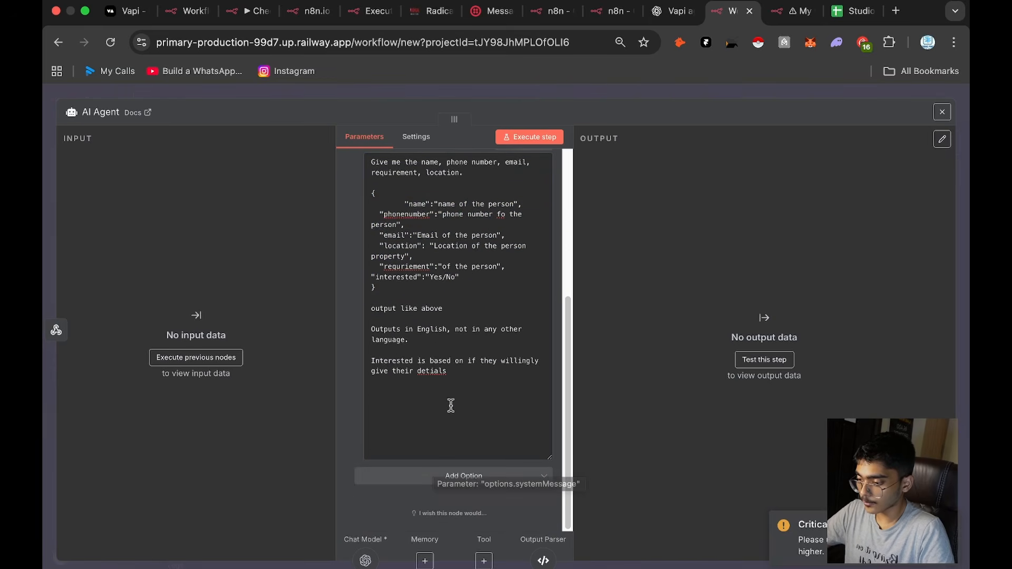
{"action": "right_click", "coordinate": [444, 375]}
{"action": "left_click", "coordinate": [385, 413]}
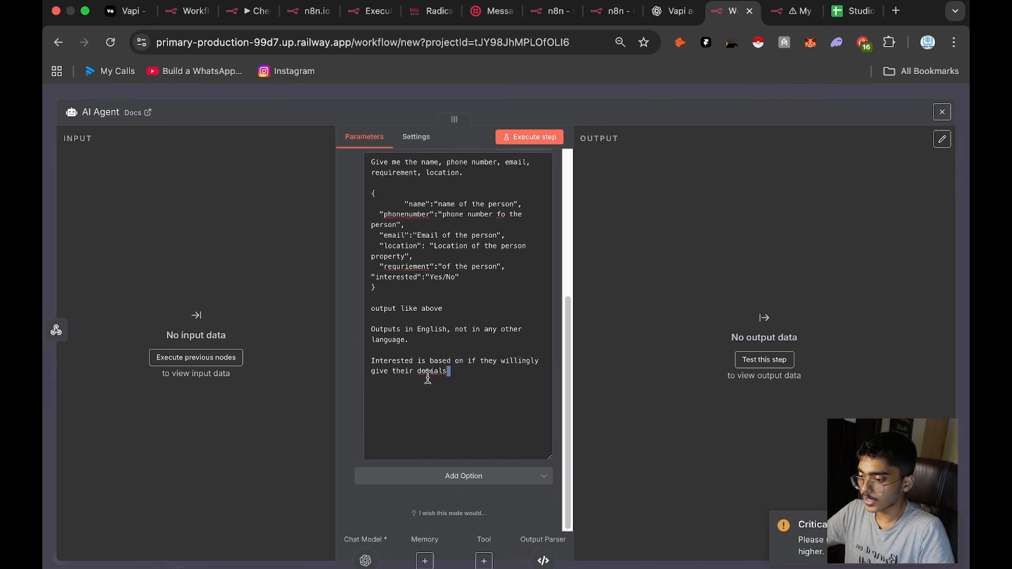
{"action": "right_click", "coordinate": [433, 370]}
{"action": "left_click", "coordinate": [470, 161]}
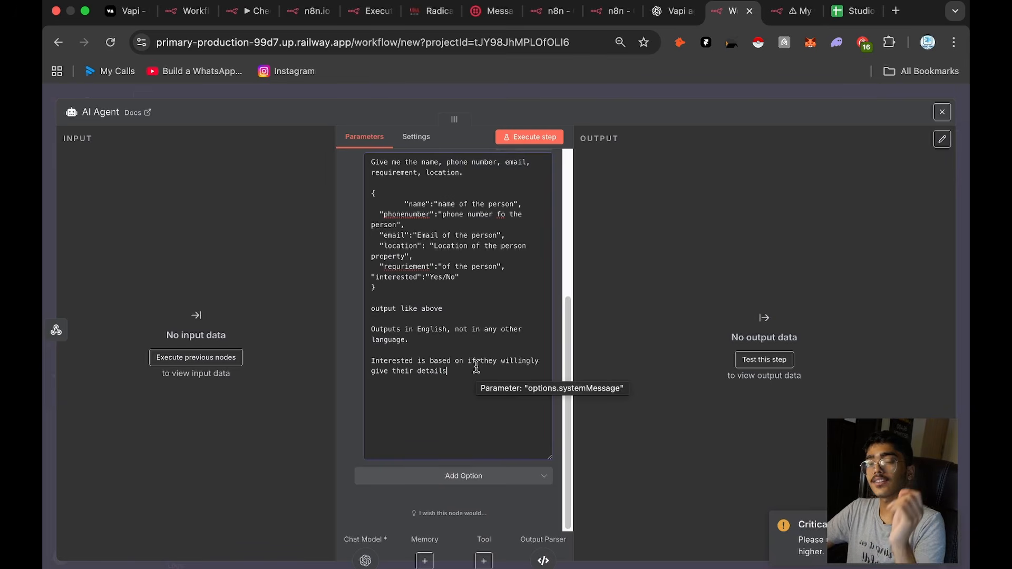
{"action": "key", "text": "Return"}
{"action": "key", "text": "Return"}
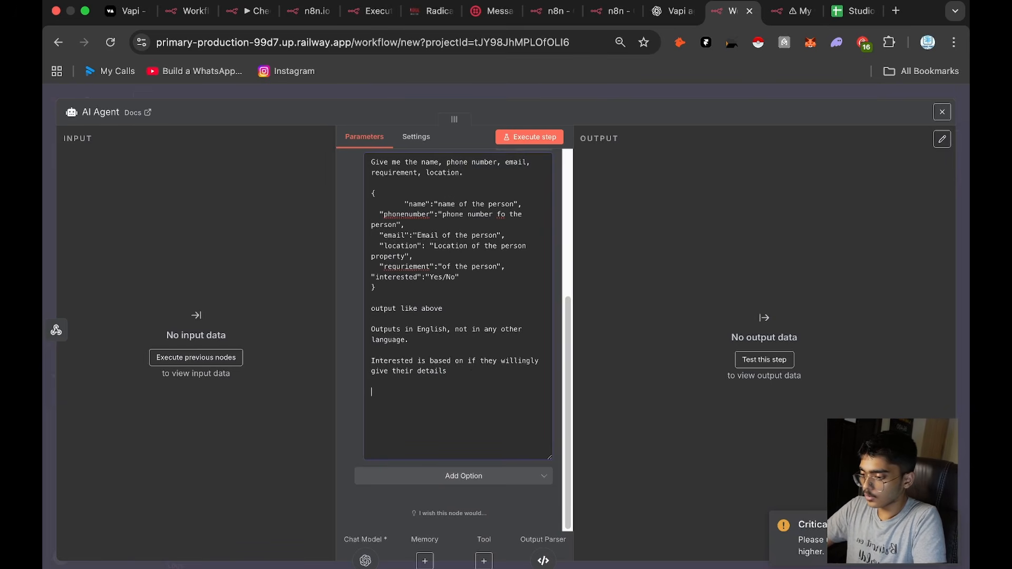
Step: Add to the system message: "You are an expert interior designing call analysis assistant, make sure the the requirement and location is as precise as possible."
{"action": "type", "text": "You are an expert interior designing call analysis assistant, make sure the the"}
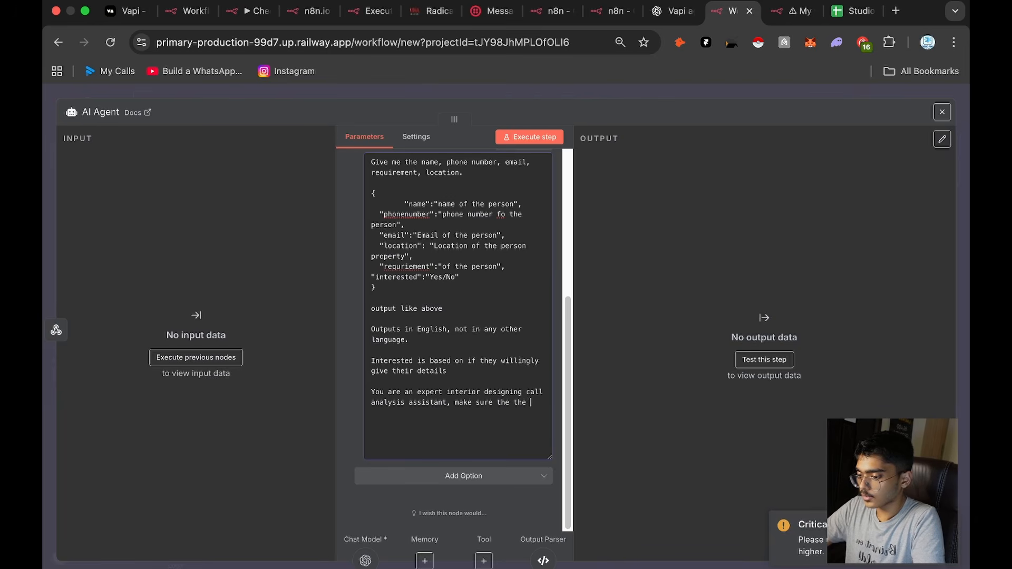
{"action": "type", "text": "uirmenet an d"}
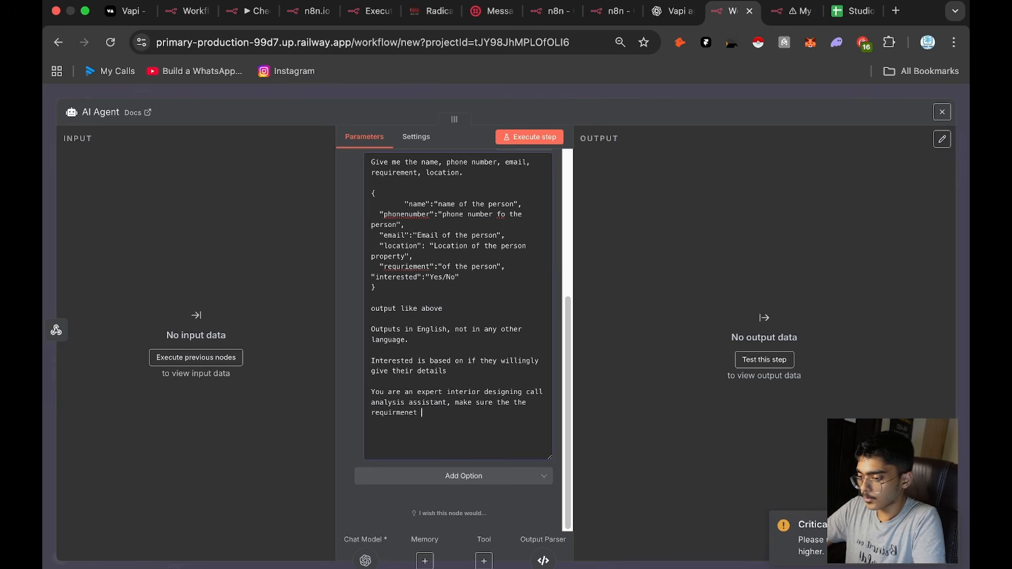
{"action": "right_click", "coordinate": [398, 417]}
{"action": "left_click", "coordinate": [446, 193]}
{"action": "type", "text": "and"}
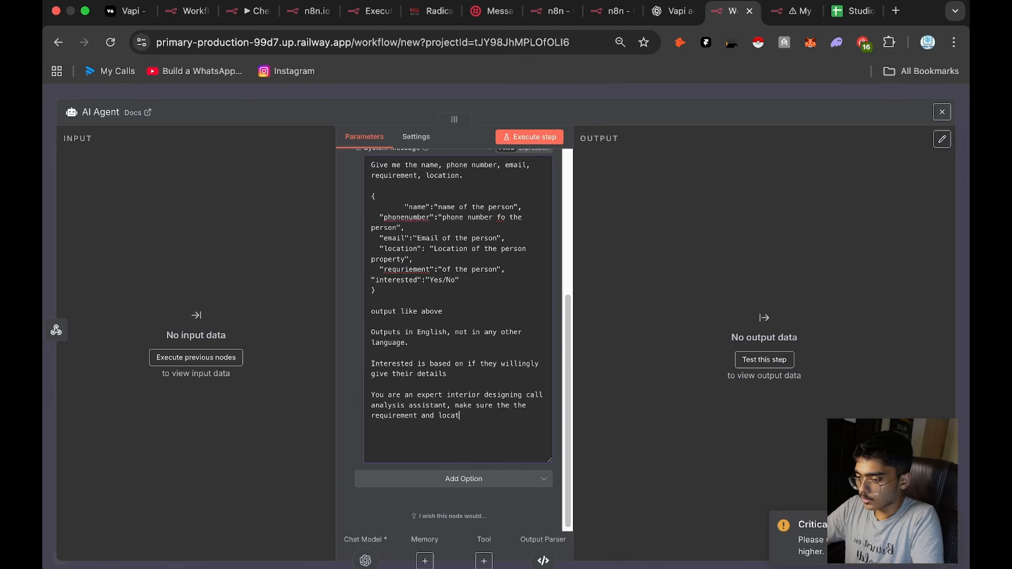
{"action": "type", "text": " location is as precise as possible."}
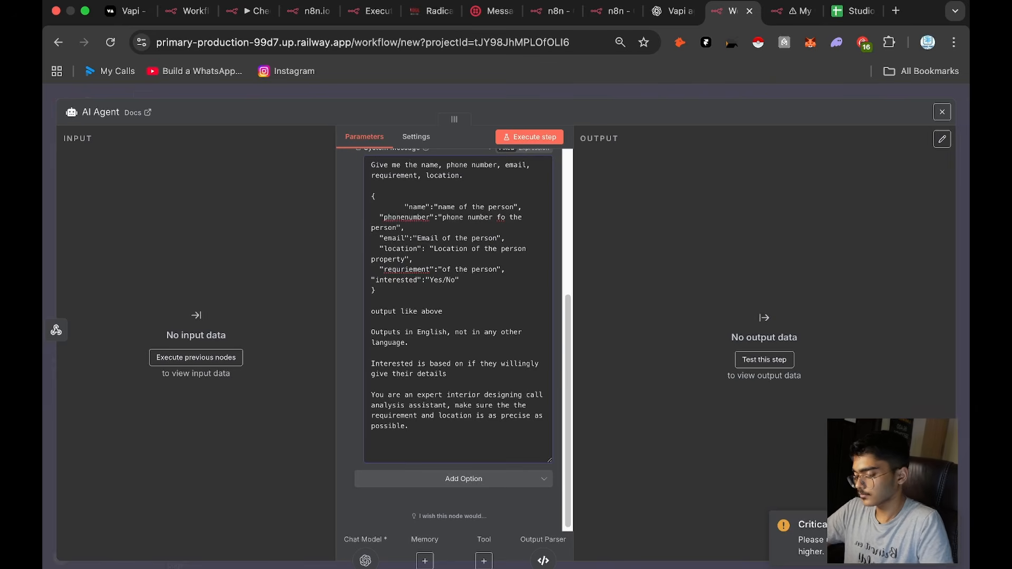
Step: Add a final paragraph "Also keep it super descriptive" to the system message and return to the workflow canvas
{"action": "key", "text": "Return"}
{"action": "key", "text": "Return"}
{"action": "type", "text": "Also keep i"}
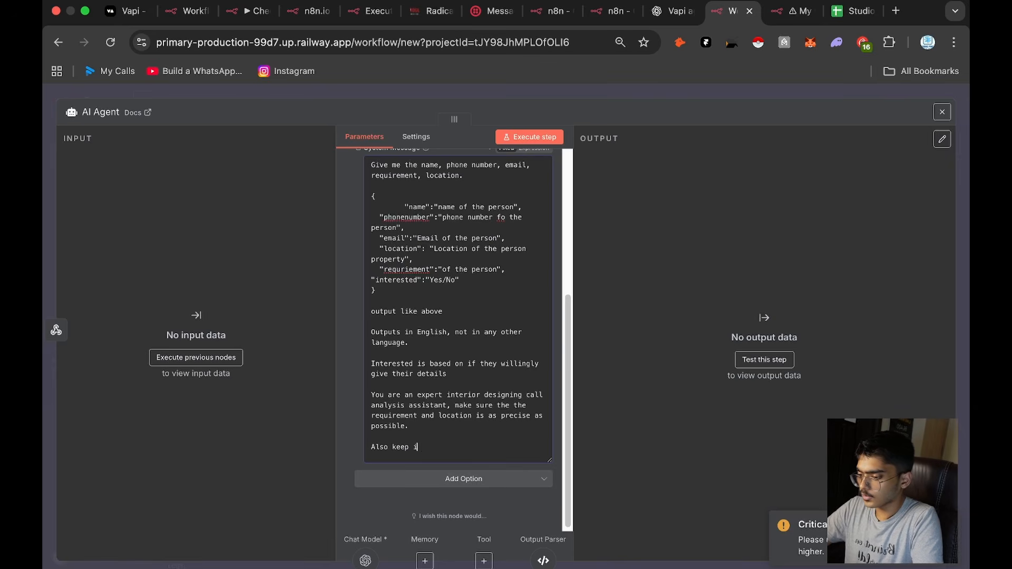
{"action": "type", "text": "t super descriptive"}
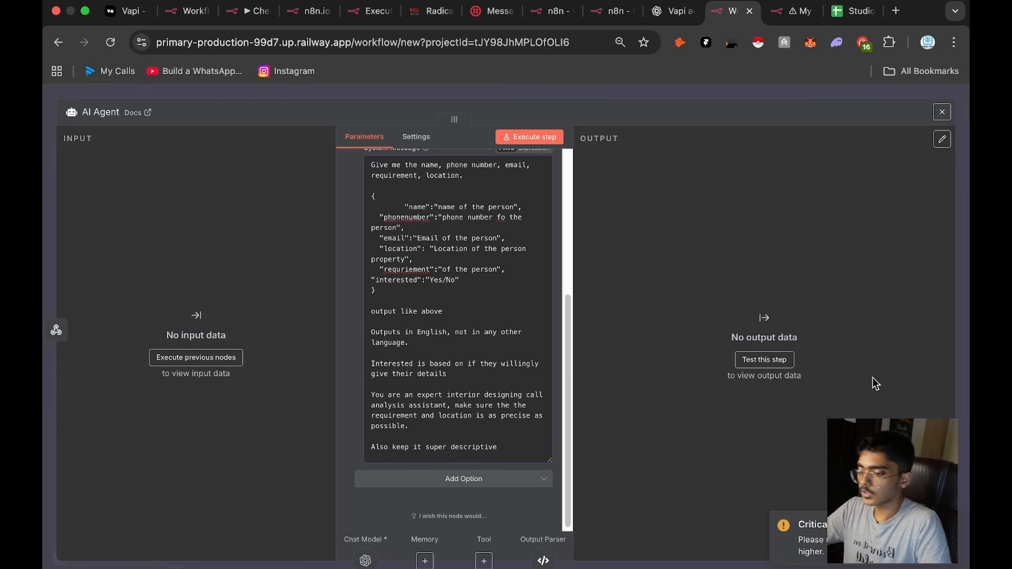
{"action": "left_click", "coordinate": [692, 98]}
Step: Add a Filter node connected to the AI Agent's output, leaving its settings unconfigured
{"action": "scroll", "coordinate": [691, 195], "scroll_direction": "right", "scroll_amount": 2}
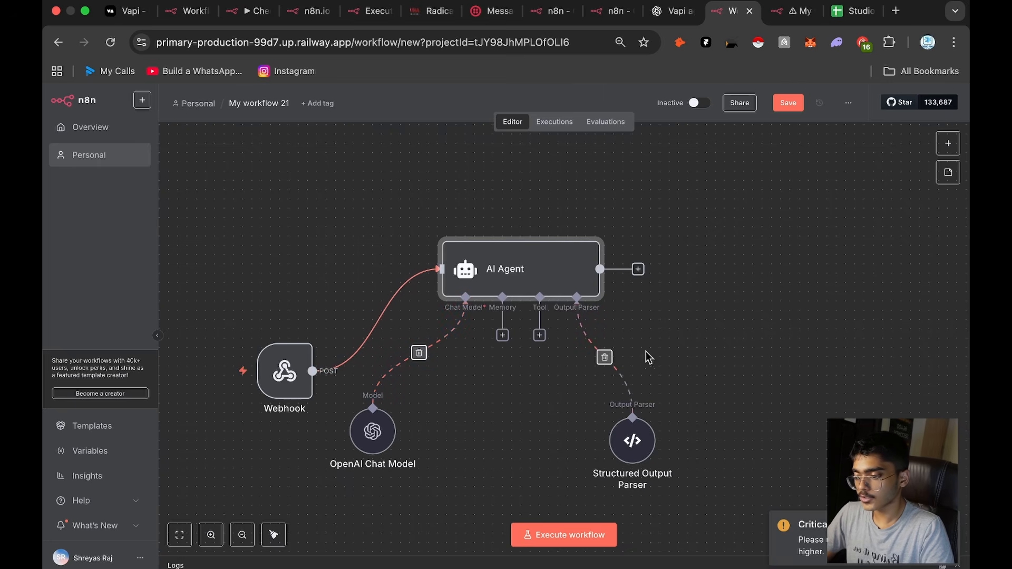
{"action": "left_click_drag", "start_coordinate": [613, 271], "coordinate": [704, 293]}
{"action": "type", "text": "filyter"}
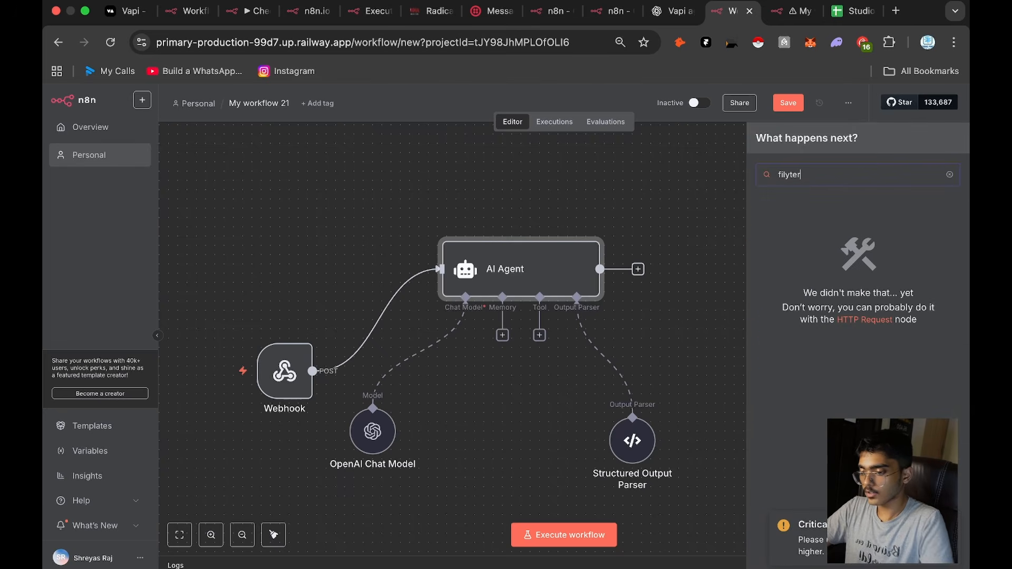
{"action": "key", "text": "BackSpace"}
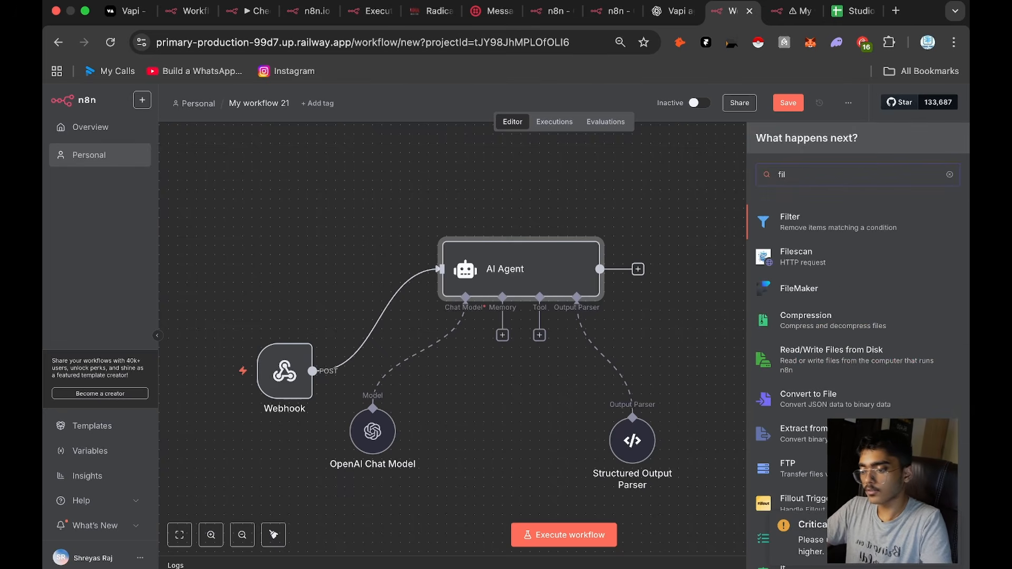
{"action": "left_click", "coordinate": [817, 232]}
{"action": "left_click", "coordinate": [732, 95]}
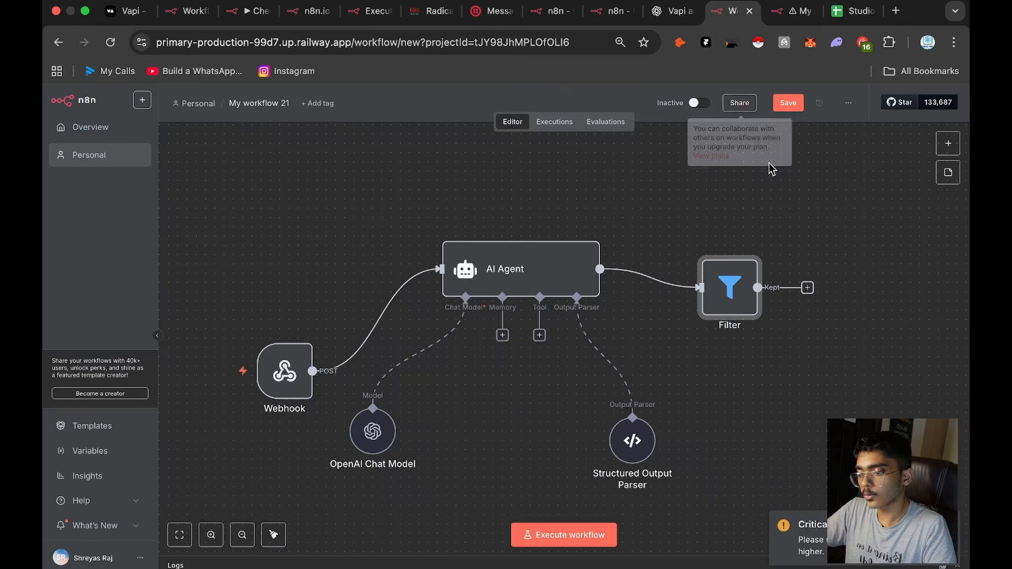
Step: Add a Google Sheets node with the Append row in sheet action after the Filter, without configuring it
{"action": "scroll", "coordinate": [618, 255], "scroll_direction": "right", "scroll_amount": 3}
{"action": "left_click_drag", "start_coordinate": [612, 322], "coordinate": [729, 286]}
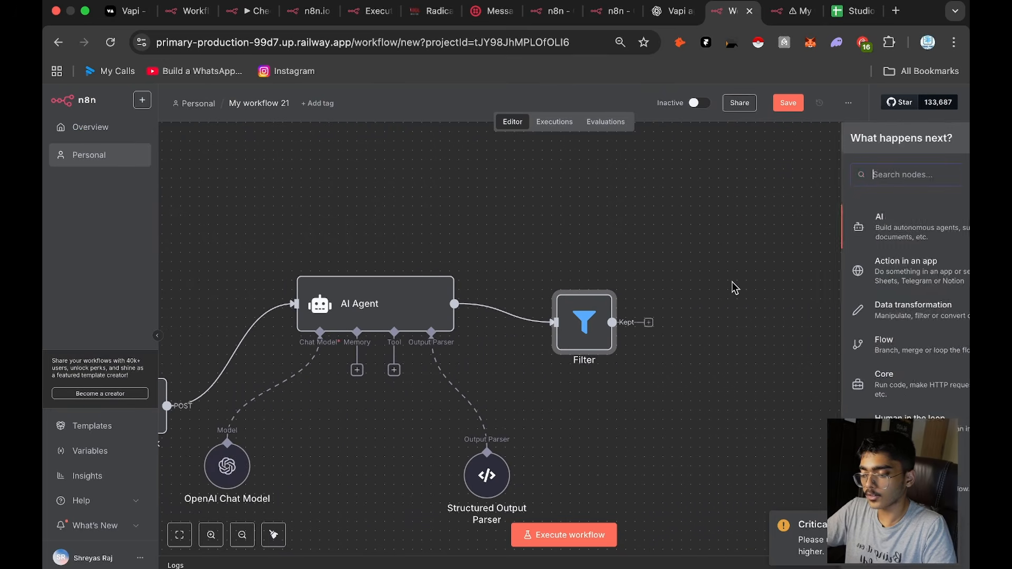
{"action": "type", "text": "shee"}
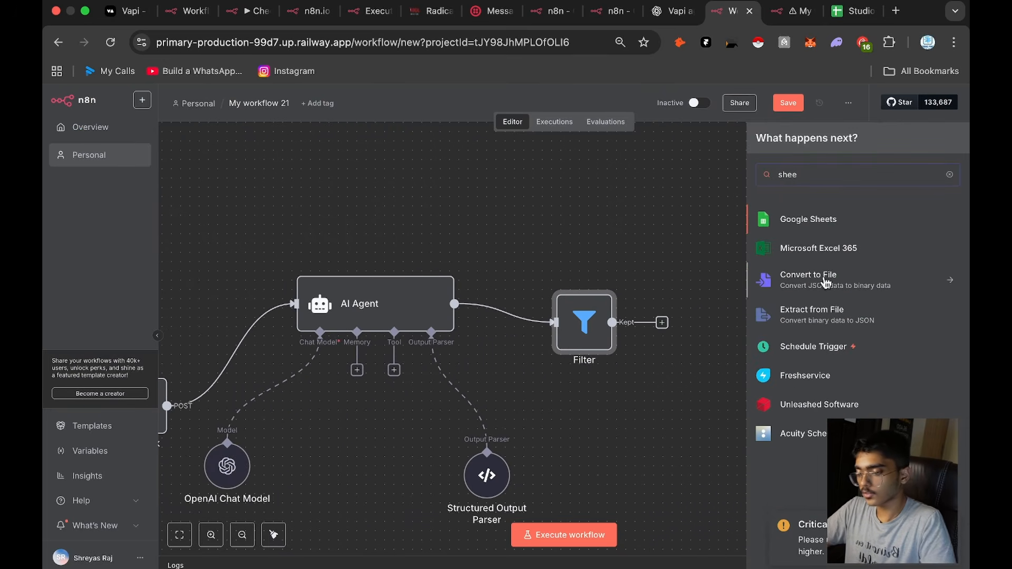
{"action": "left_click", "coordinate": [827, 221]}
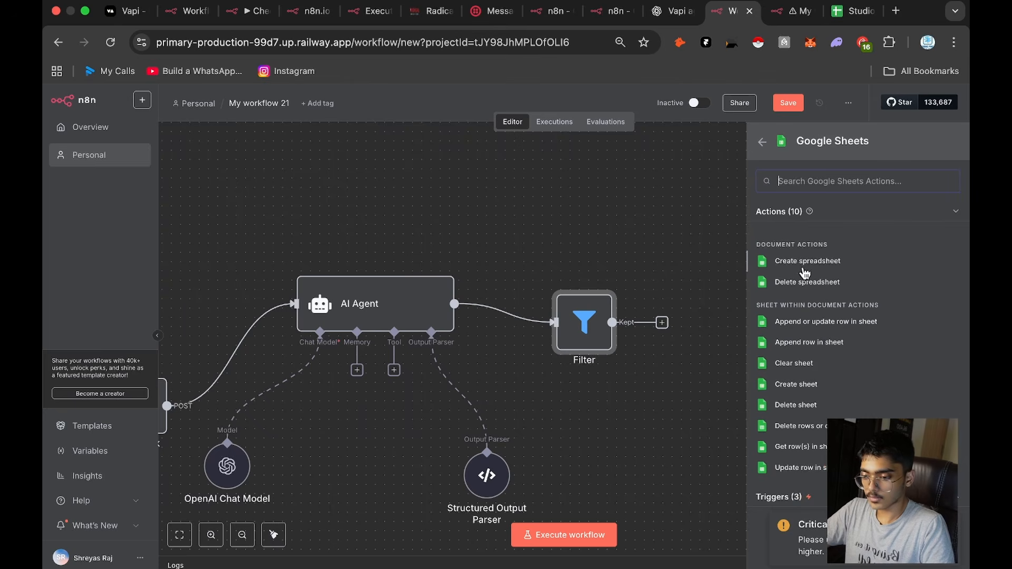
{"action": "left_click", "coordinate": [805, 343]}
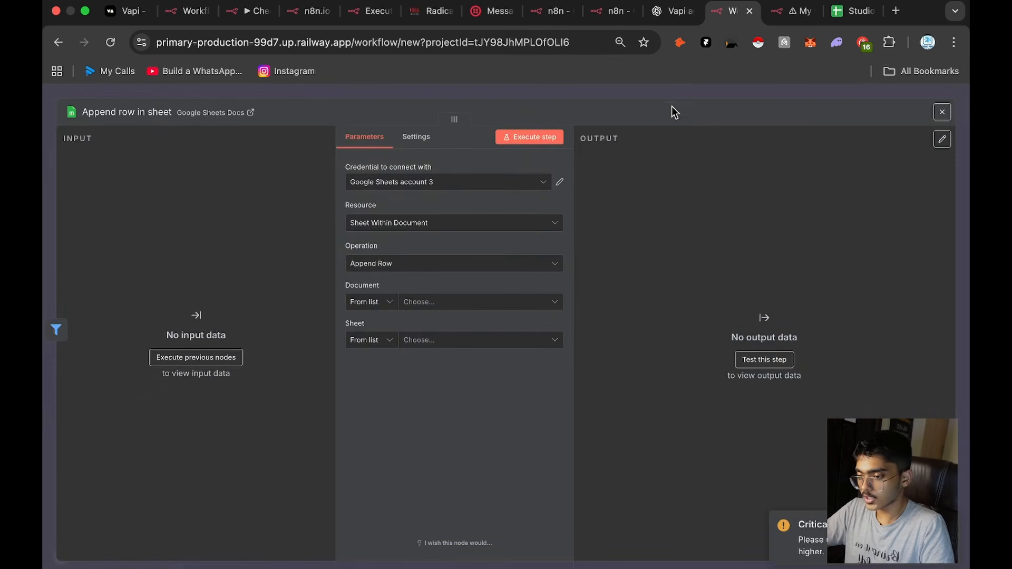
{"action": "left_click", "coordinate": [731, 94]}
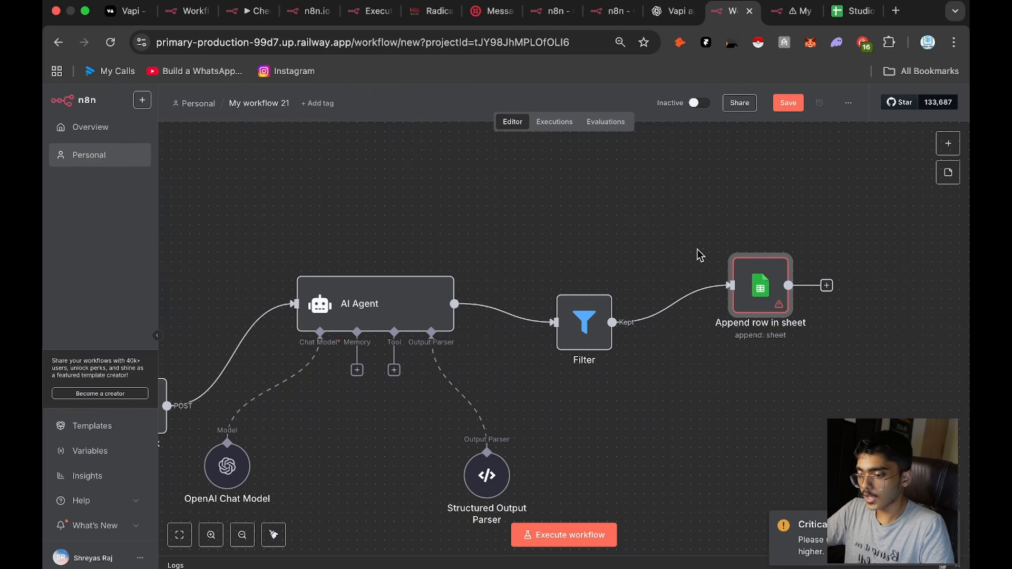
Step: Add a Twilio node with the Send an SMS/MMS/WhatsApp message action after the Append row in sheet node
{"action": "scroll", "coordinate": [671, 314], "scroll_direction": "right", "scroll_amount": 3}
{"action": "left_click_drag", "start_coordinate": [625, 297], "coordinate": [720, 295]}
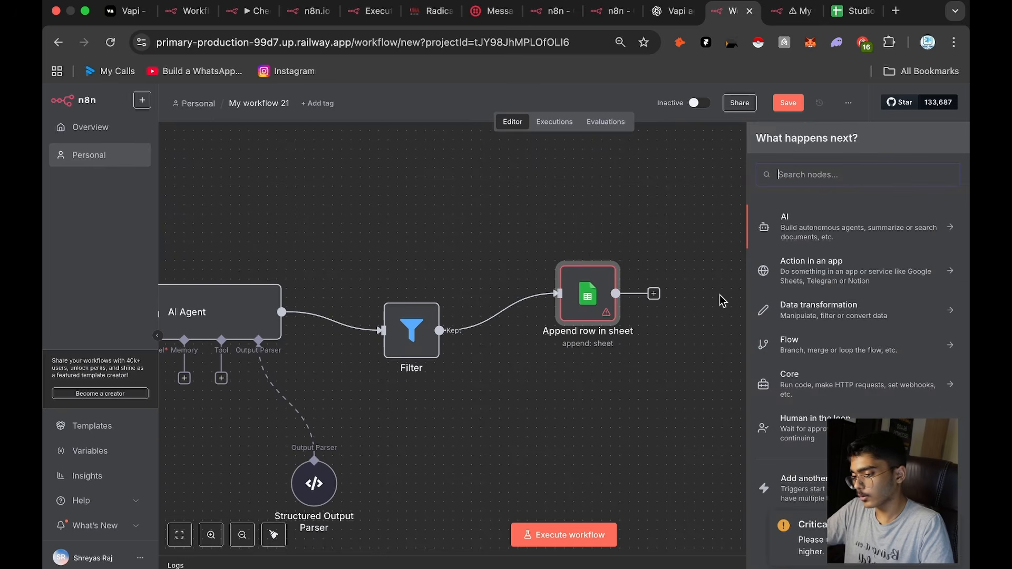
{"action": "type", "text": "twilio"}
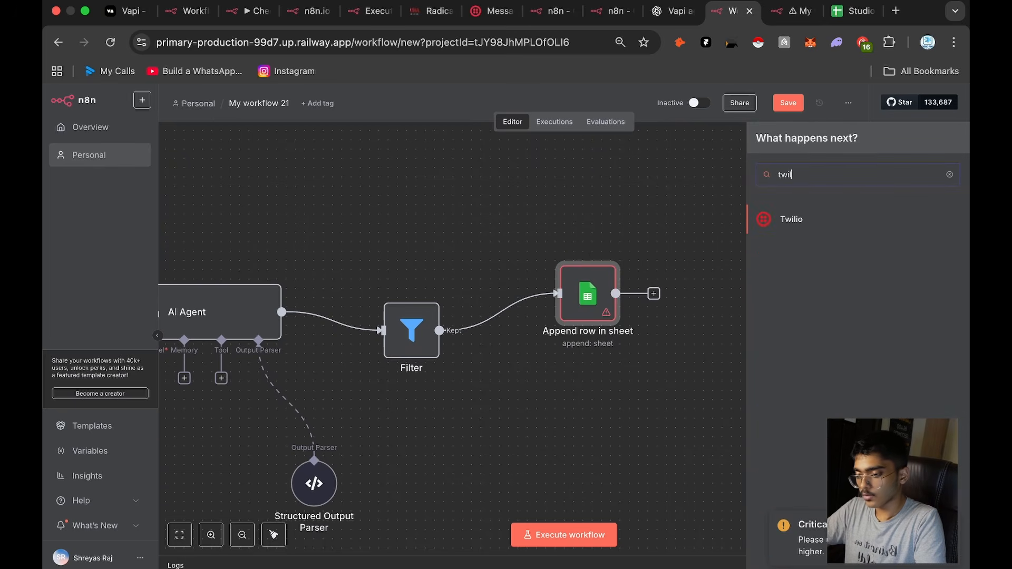
{"action": "left_click", "coordinate": [838, 224]}
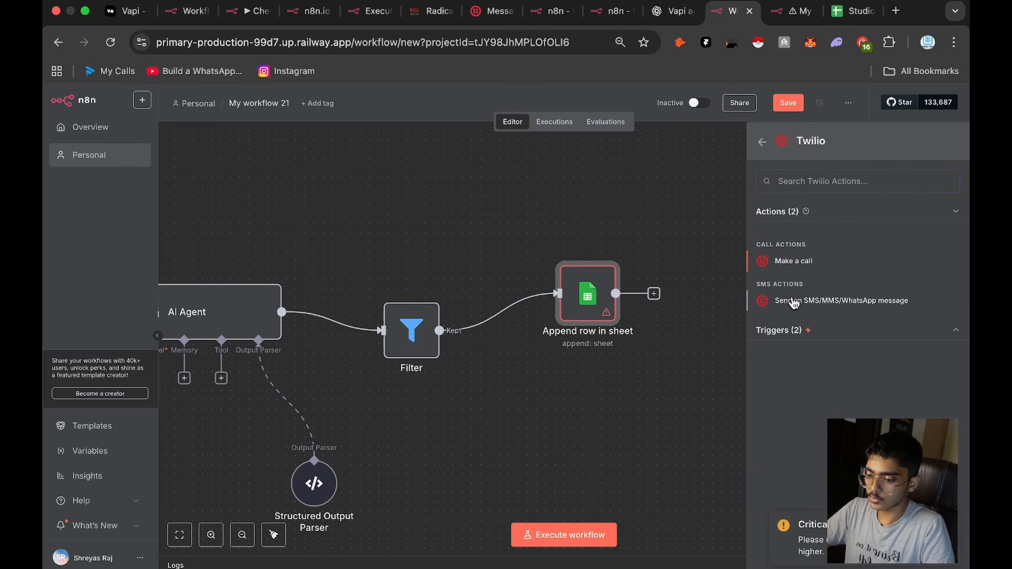
{"action": "left_click", "coordinate": [798, 303]}
{"action": "left_click", "coordinate": [743, 97]}
Step: Save the workflow and delete the connection between the Filter and Append row in sheet nodes
{"action": "left_click_drag", "start_coordinate": [698, 234], "coordinate": [827, 232]}
{"action": "left_click", "coordinate": [548, 353]}
{"action": "left_click_drag", "start_coordinate": [548, 353], "coordinate": [557, 353]}
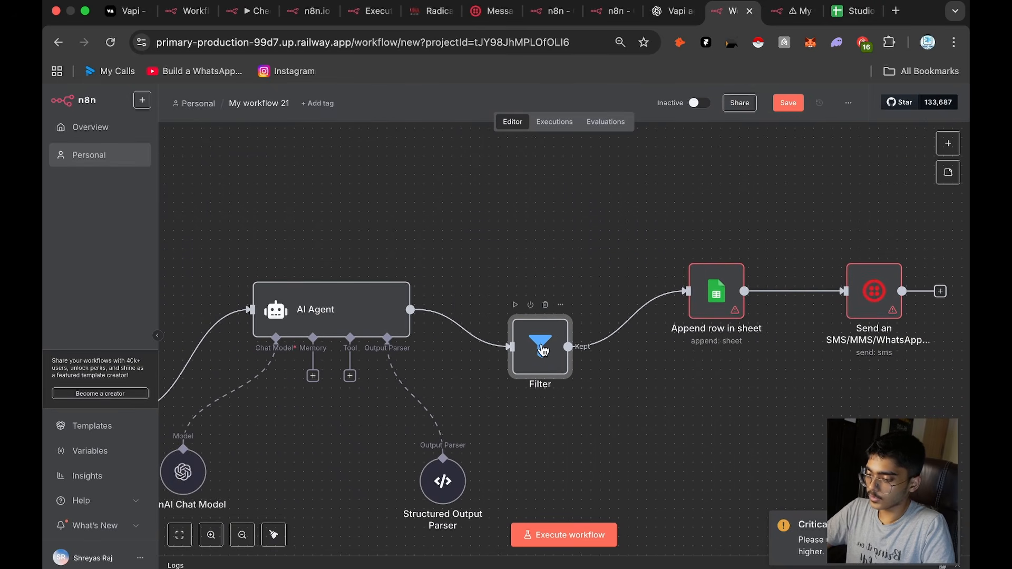
{"action": "left_click", "coordinate": [787, 103]}
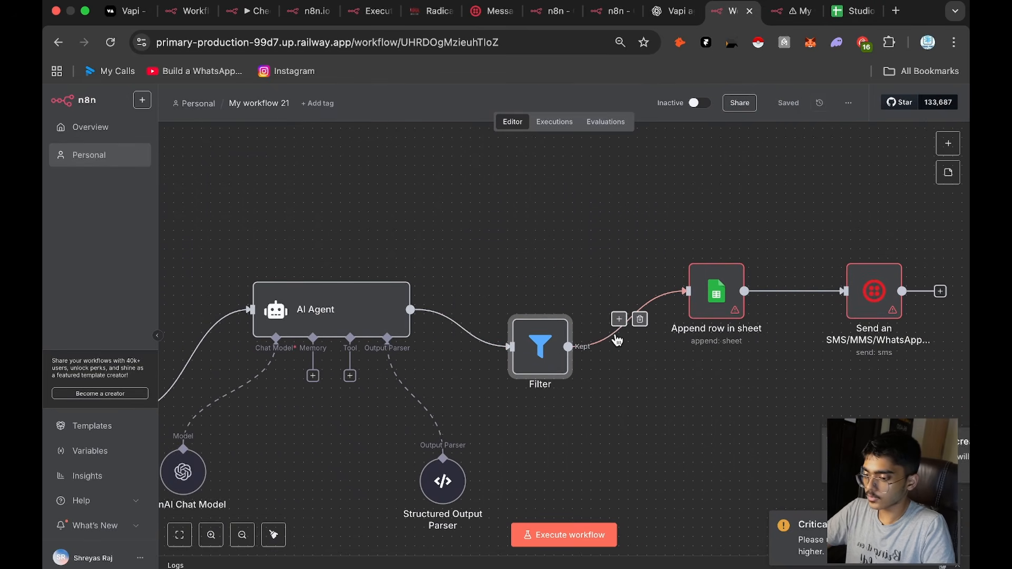
{"action": "left_click", "coordinate": [639, 319]}
{"action": "left_click_drag", "start_coordinate": [634, 254], "coordinate": [762, 236]}
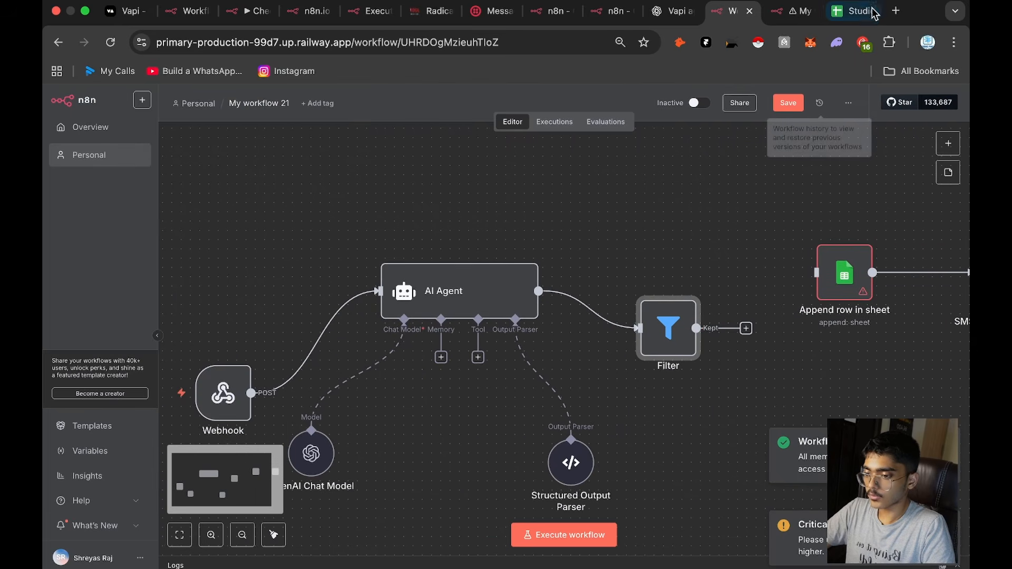
Step: Go to the Google Sheets home page and open the Google Cloud API credentials page in a new tab
{"action": "left_click", "coordinate": [851, 11]}
{"action": "left_click", "coordinate": [65, 106]}
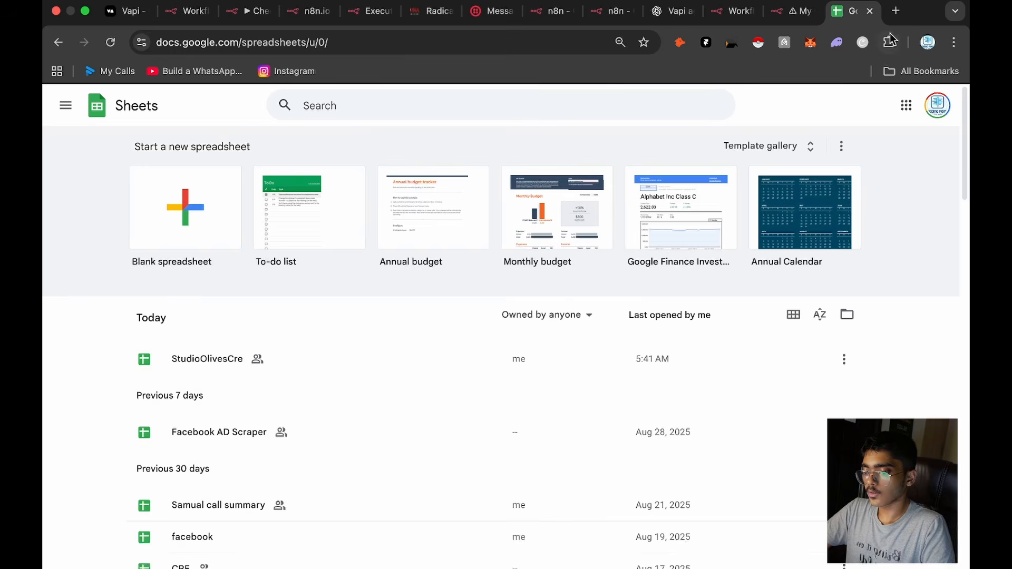
{"action": "left_click", "coordinate": [896, 11]}
{"action": "type", "text": "cloud"}
{"action": "key", "text": "Return"}
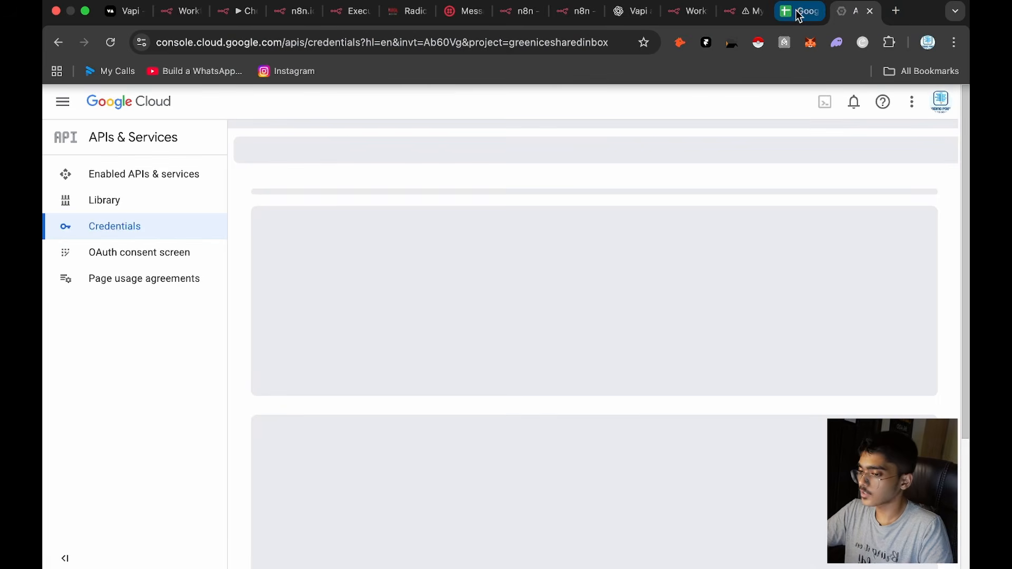
Step: Create a blank spreadsheet in Google Sheets and name it "Lead LIst Interior Designing Firm"
{"action": "left_click", "coordinate": [800, 11]}
{"action": "left_click", "coordinate": [203, 221]}
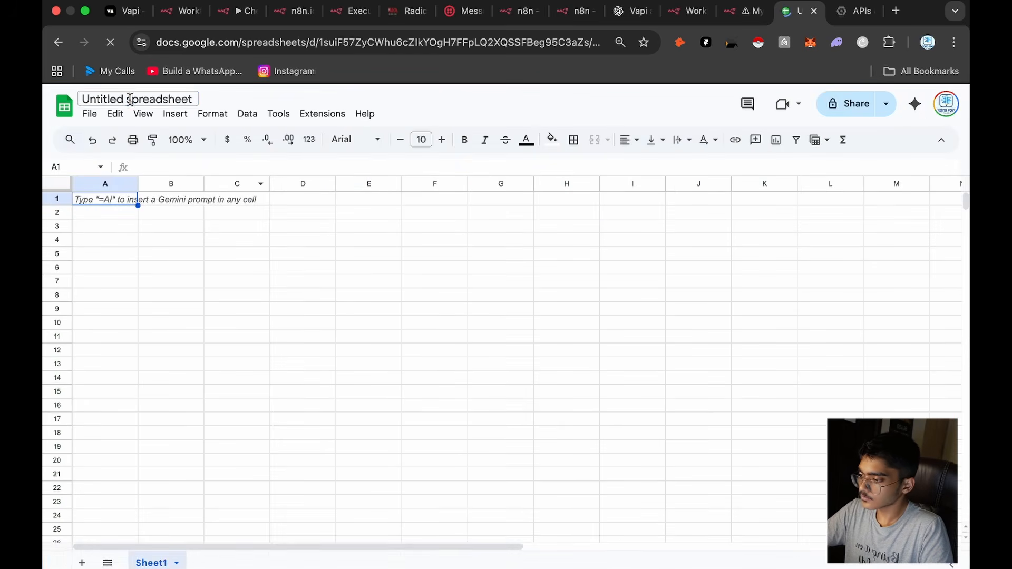
{"action": "left_click", "coordinate": [129, 99]}
{"action": "type", "text": "Lead"}
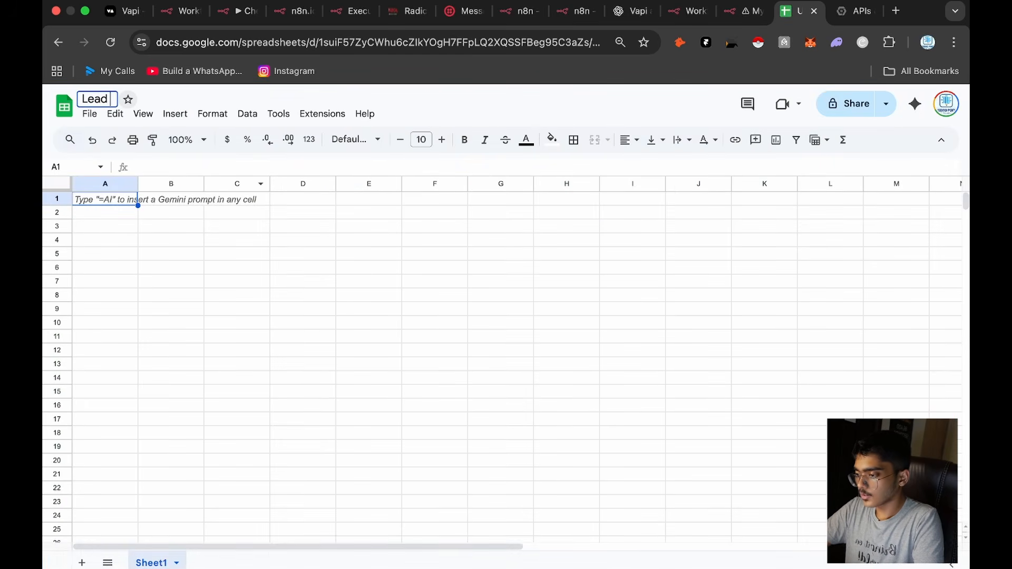
{"action": "type", "text": " LIst In"}
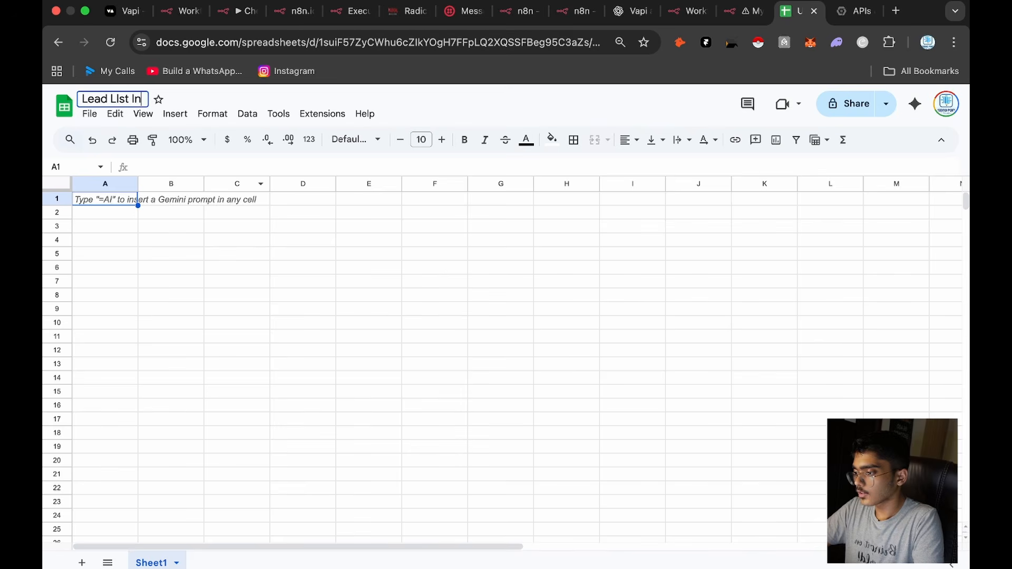
{"action": "type", "text": "terior Desgin"}
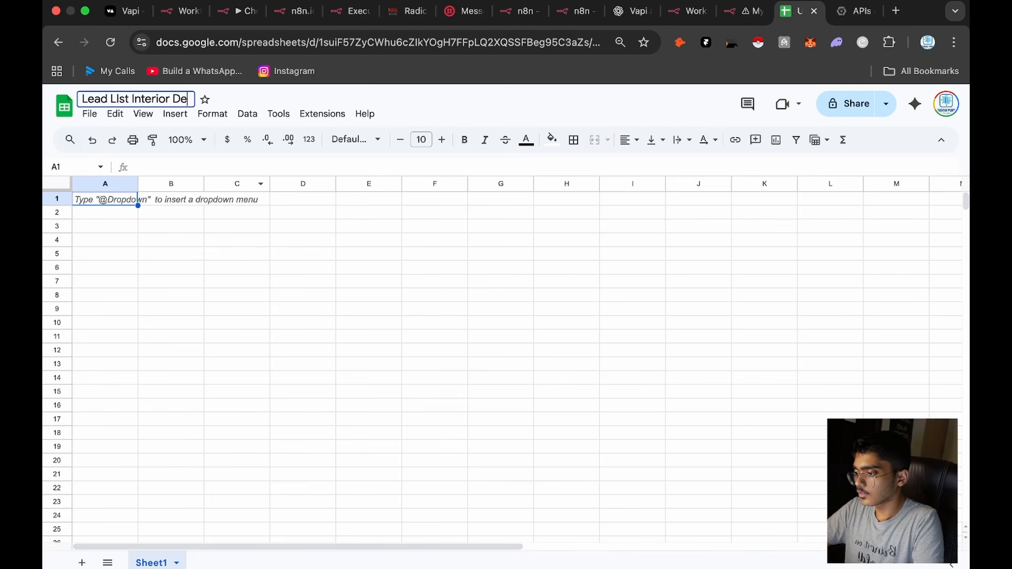
{"action": "key", "text": "BackSpace"}
{"action": "key", "text": "BackSpace"}
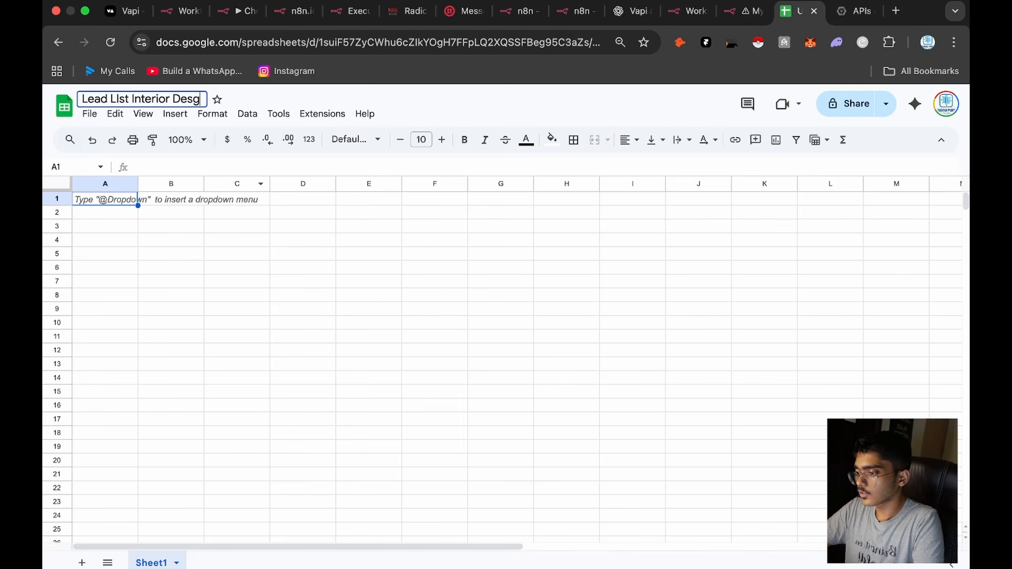
{"action": "key", "text": "BackSpace"}
{"action": "type", "text": "i"}
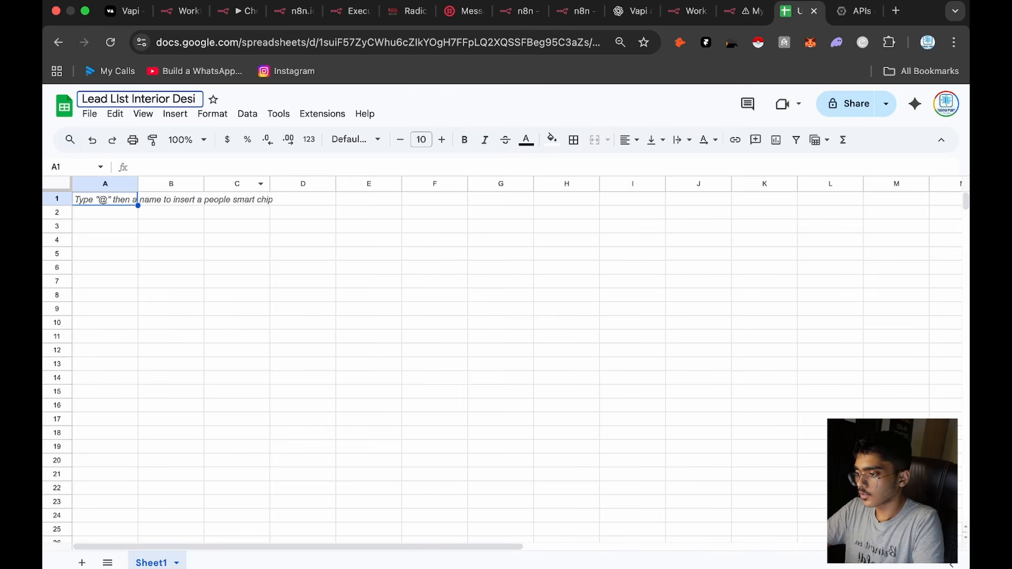
{"action": "type", "text": "gning Firm"}
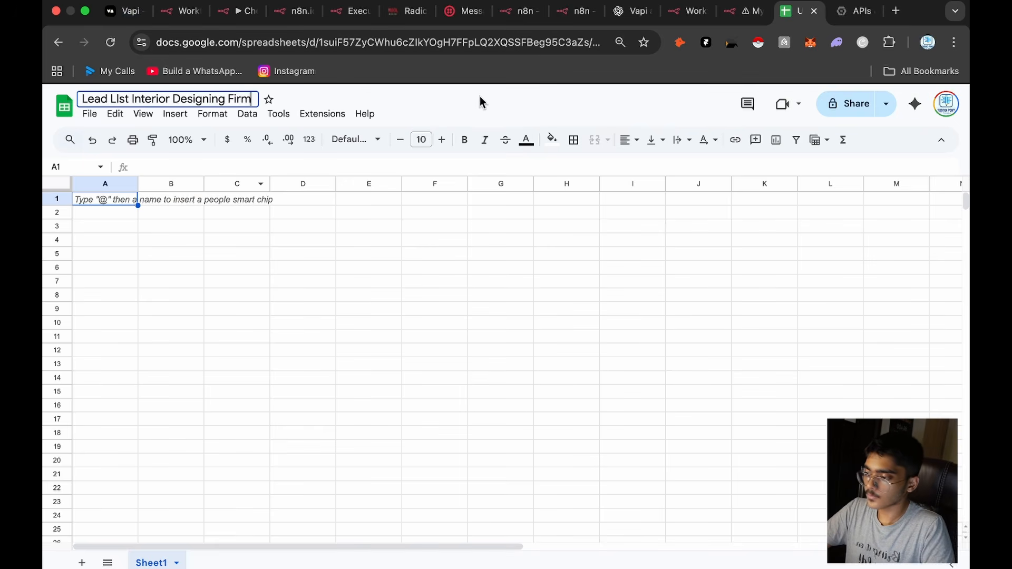
{"action": "key", "text": "Return"}
Step: Enter the column headers Name, Phone and Email in cells A1 to C1 of the lead list spreadsheet
{"action": "left_click", "coordinate": [856, 10]}
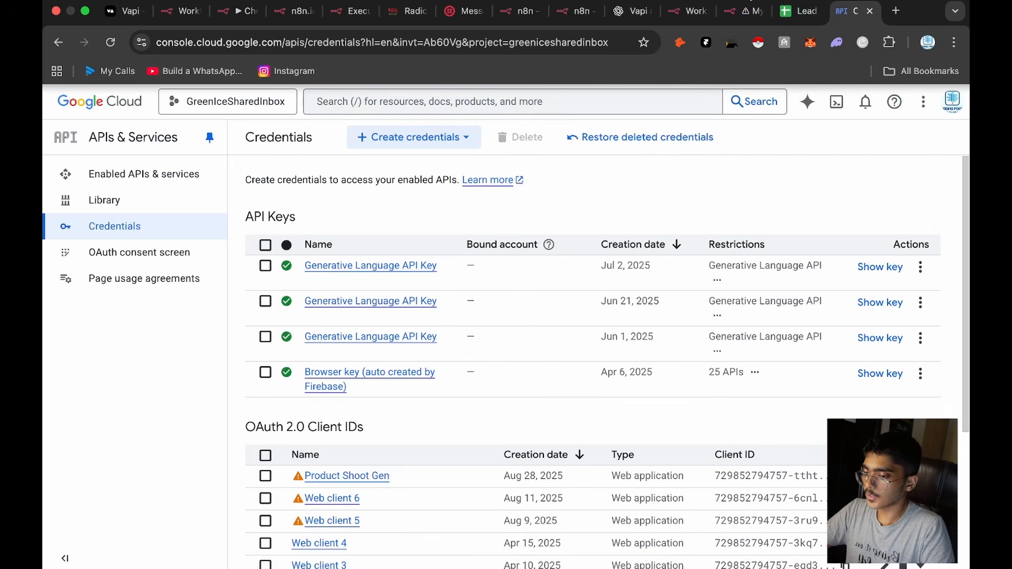
{"action": "left_click", "coordinate": [791, 11]}
{"action": "double_click", "coordinate": [113, 200]}
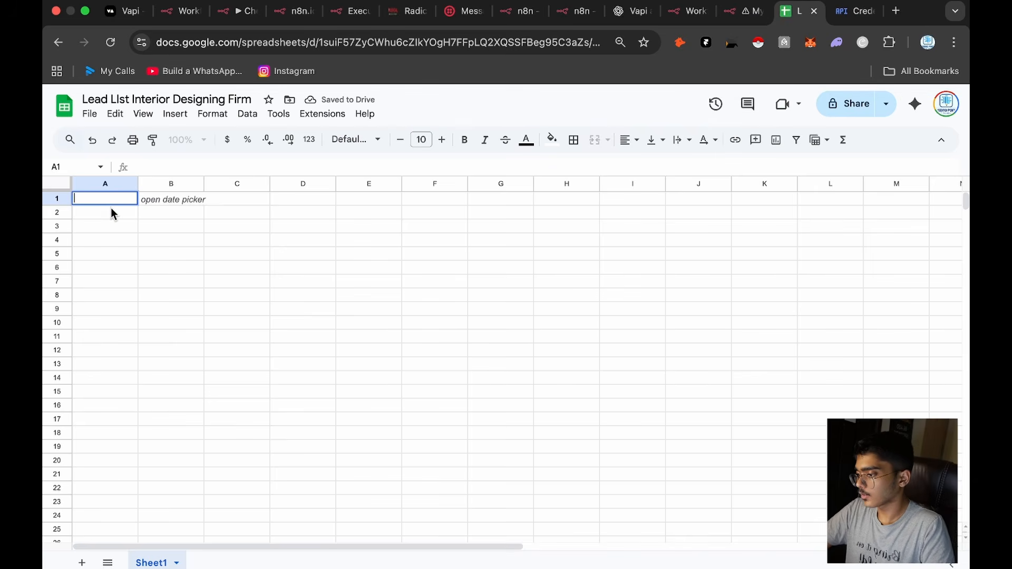
{"action": "type", "text": "Name"}
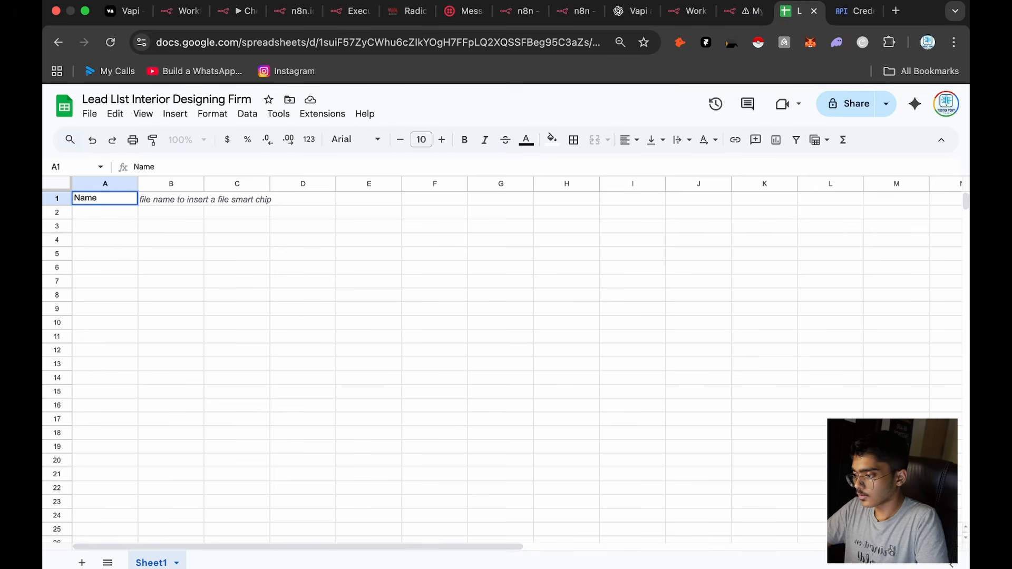
{"action": "key", "text": "Return"}
{"action": "key", "text": "Right"}
{"action": "key", "text": "Up"}
{"action": "type", "text": "Phon"}
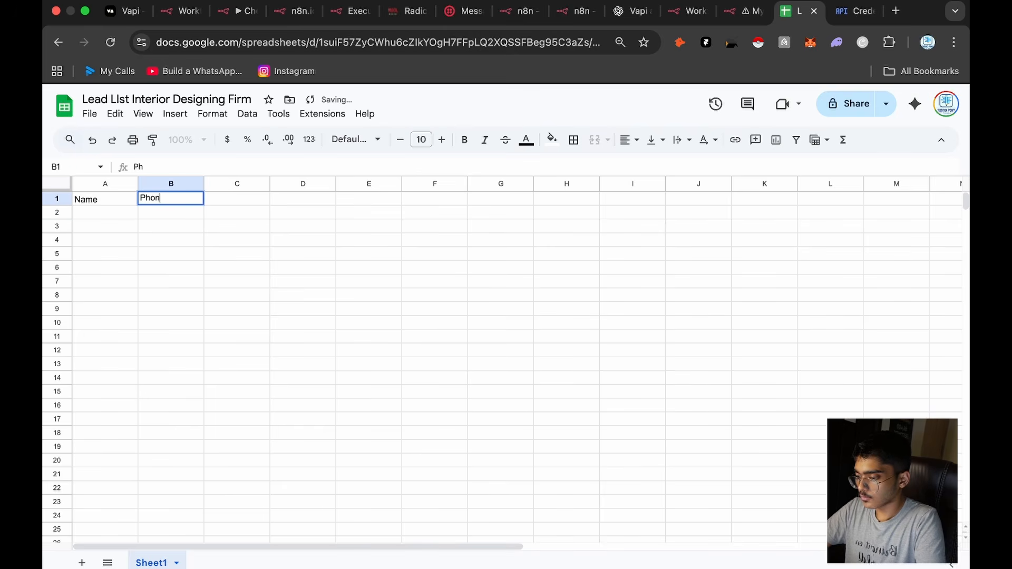
{"action": "type", "text": "e"}
{"action": "key", "text": "Tab"}
{"action": "type", "text": "Ema"}
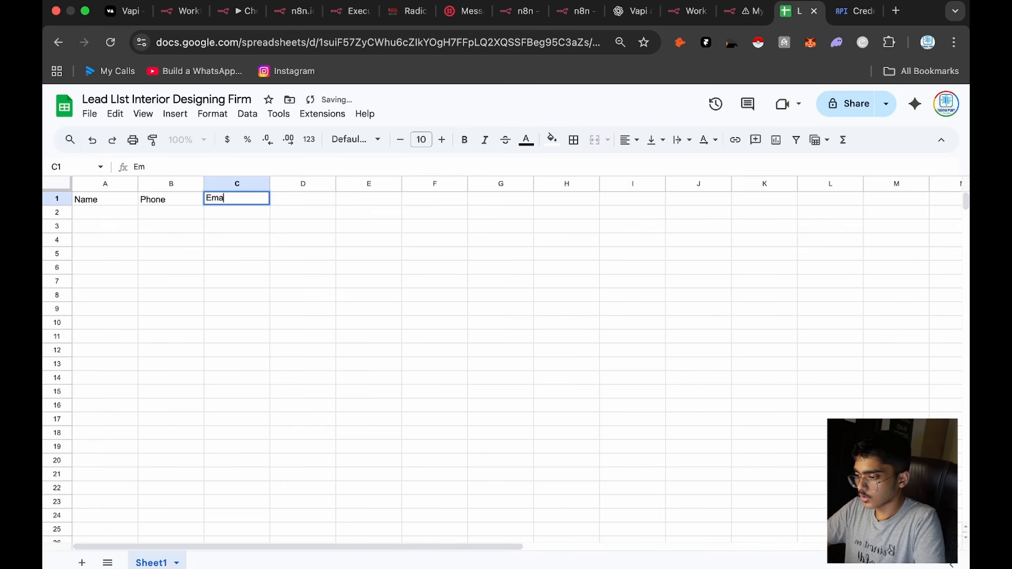
{"action": "key", "text": "Return"}
Step: Add the column headers Location in D1 and "Requirments" in E1
{"action": "key", "text": "Right"}
{"action": "key", "text": "Up"}
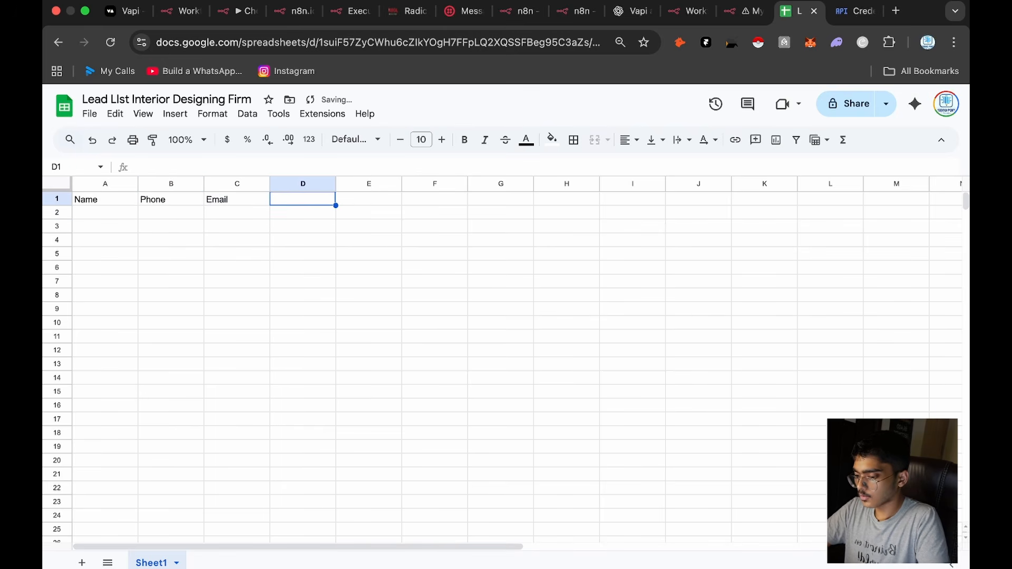
{"action": "type", "text": "Location"}
{"action": "key", "text": "Tab"}
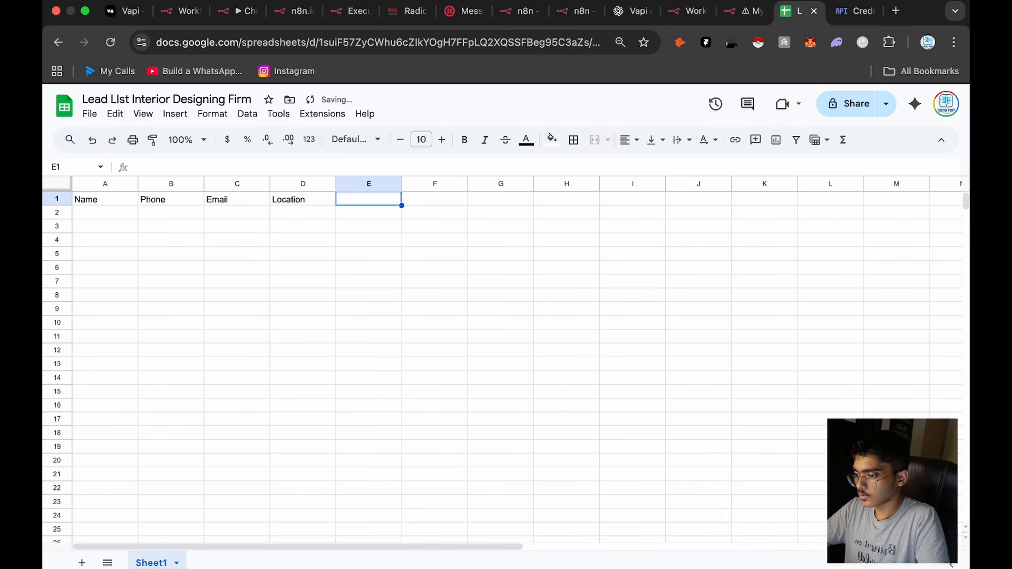
{"action": "type", "text": "Requirments"}
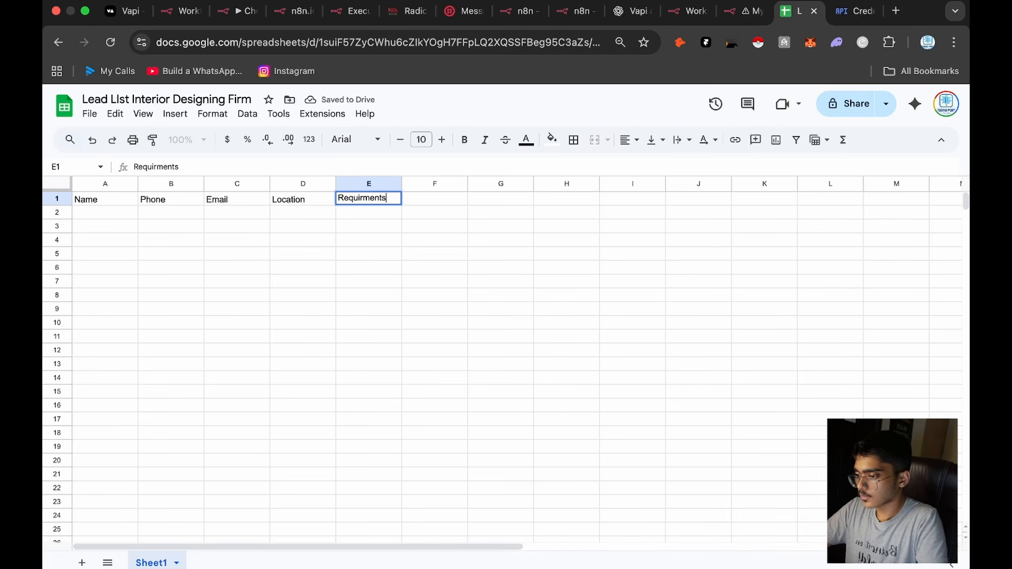
{"action": "left_click", "coordinate": [302, 254]}
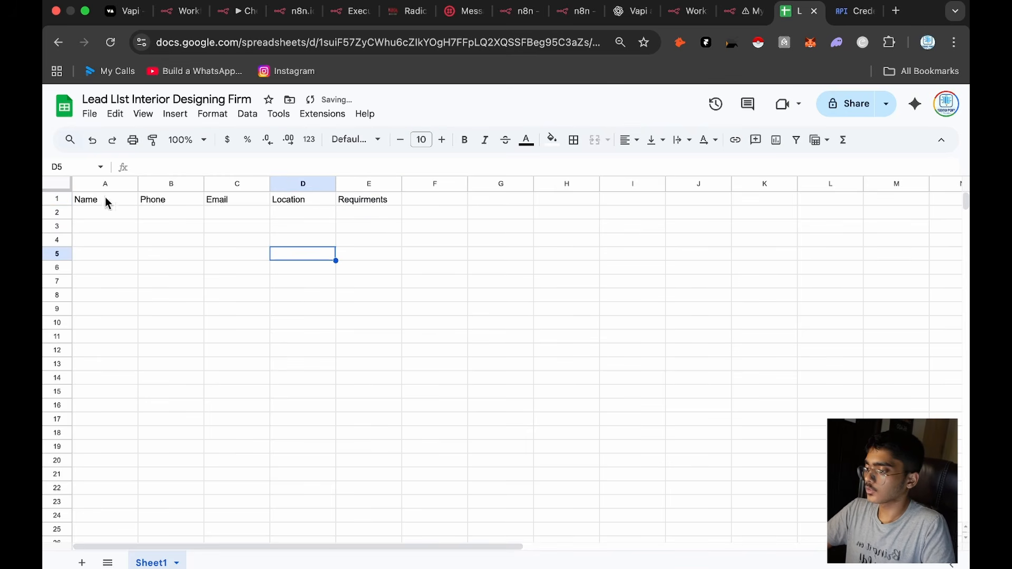
Step: Switch to n8n, close the AI Agent node in My workflow 16, and open the new workflow's Append row in sheet node
{"action": "left_click", "coordinate": [738, 11]}
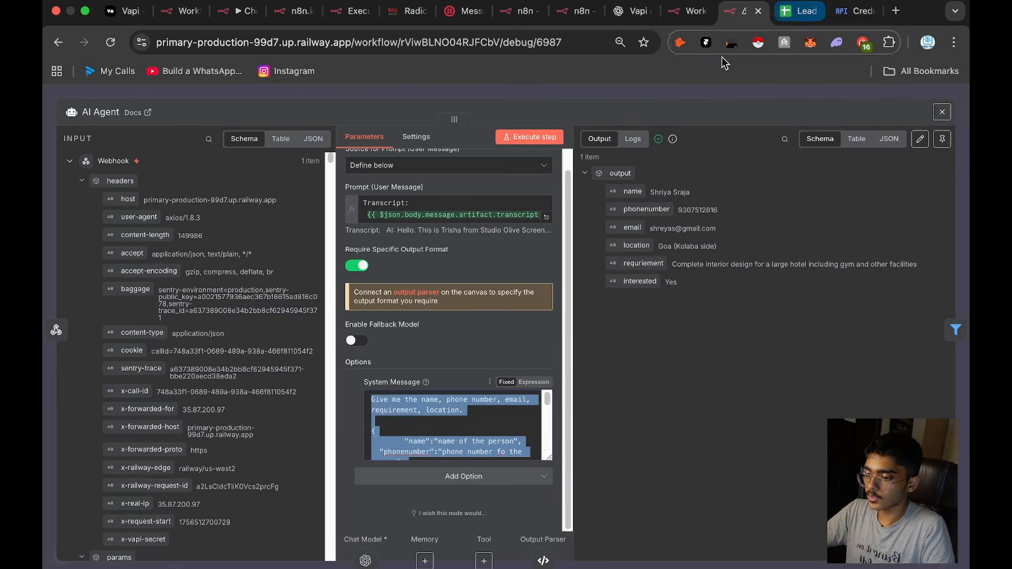
{"action": "left_click", "coordinate": [697, 92]}
{"action": "scroll", "coordinate": [704, 173], "scroll_direction": "right", "scroll_amount": 1}
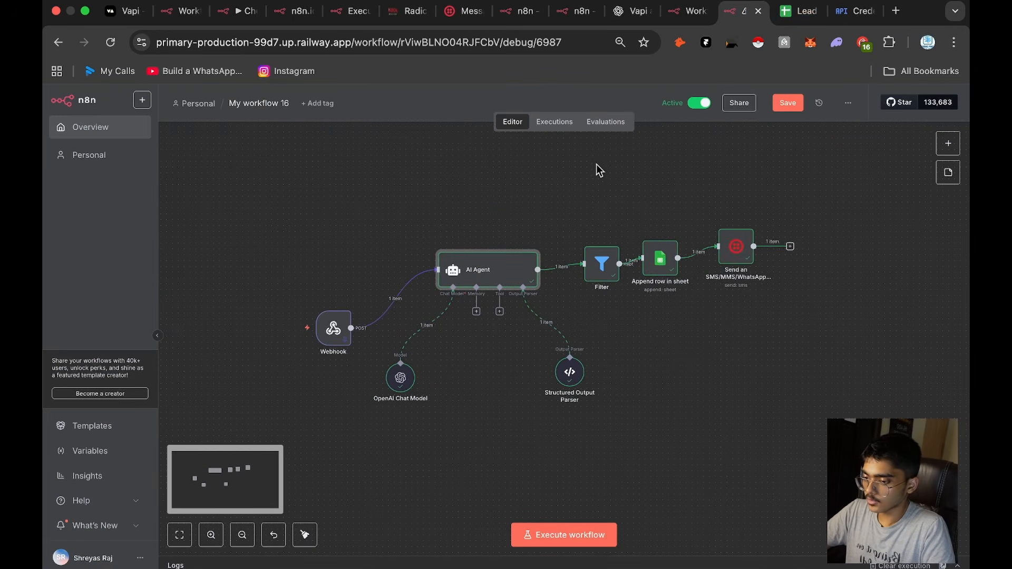
{"action": "left_click", "coordinate": [689, 9]}
{"action": "left_click", "coordinate": [827, 271]}
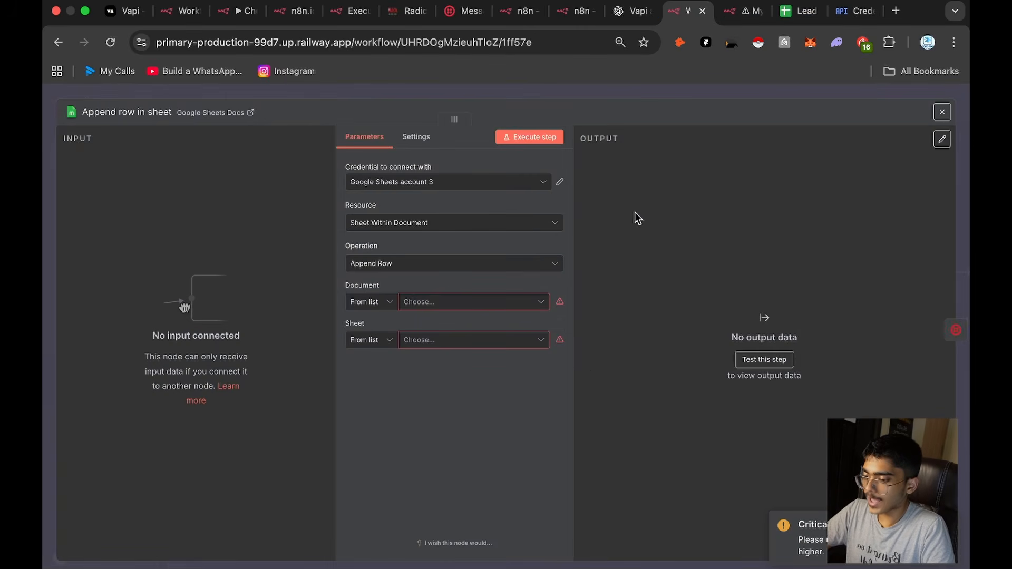
{"action": "left_click", "coordinate": [798, 10]}
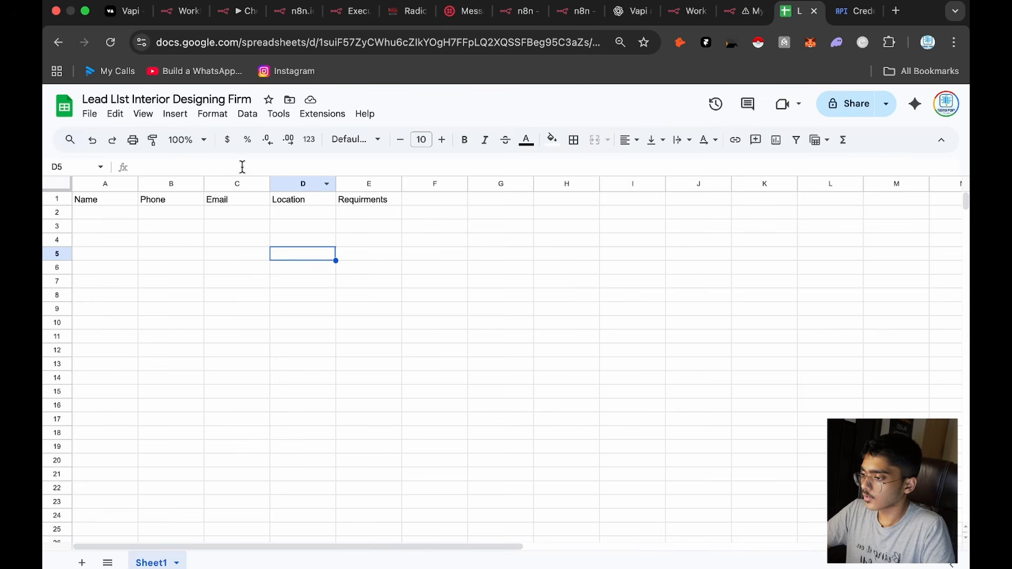
{"action": "left_click", "coordinate": [738, 14]}
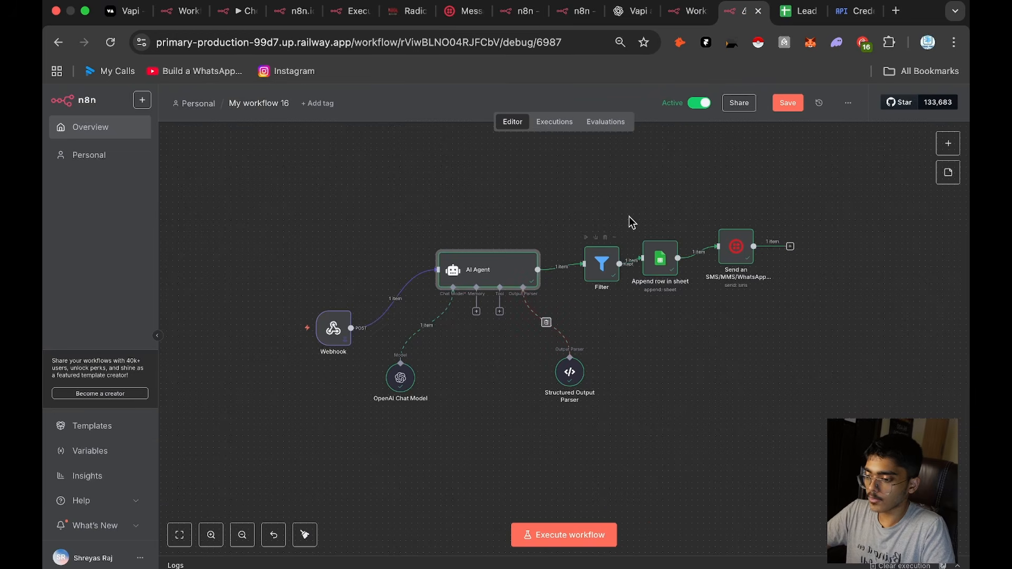
{"action": "left_click", "coordinate": [692, 16]}
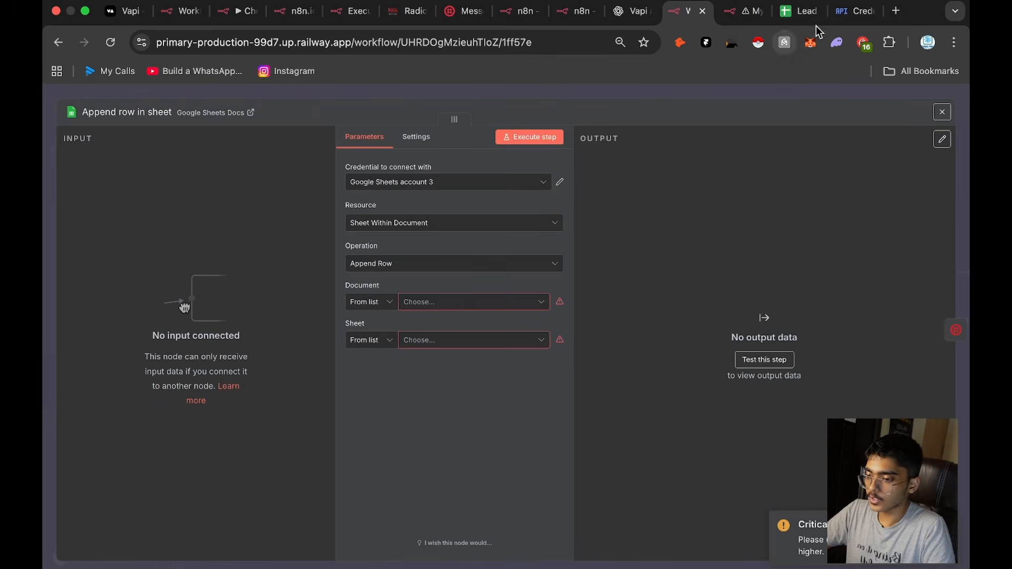
Step: Switch to the Google Cloud credentials page and start creating an OAuth client ID
{"action": "left_click", "coordinate": [849, 13]}
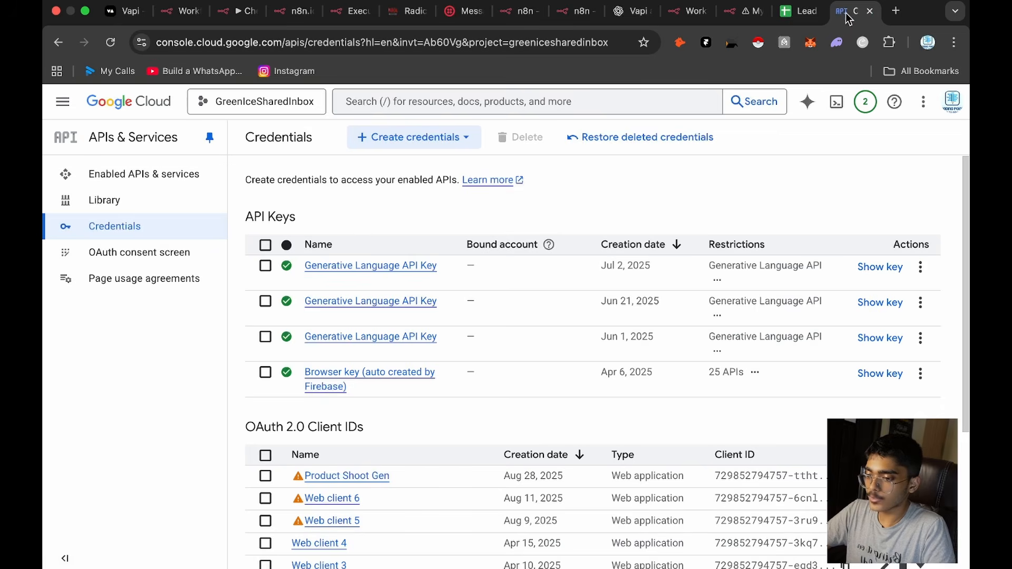
{"action": "left_click", "coordinate": [407, 138]}
{"action": "left_click", "coordinate": [414, 205]}
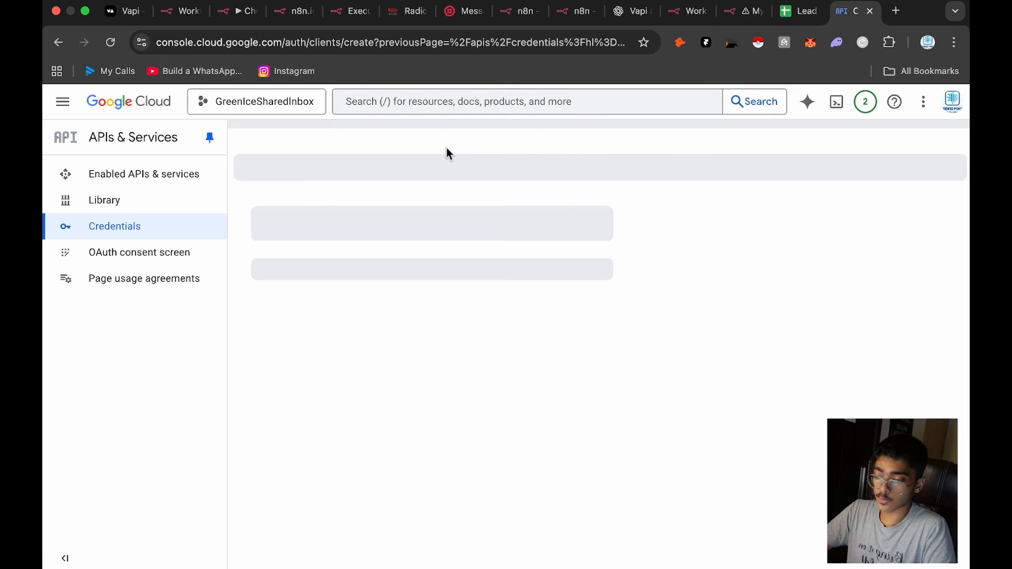
Step: Create a new Google Sheets OAuth2 credential in the n8n Append row in sheet node and copy its OAuth Redirect URL
{"action": "left_click", "coordinate": [688, 11]}
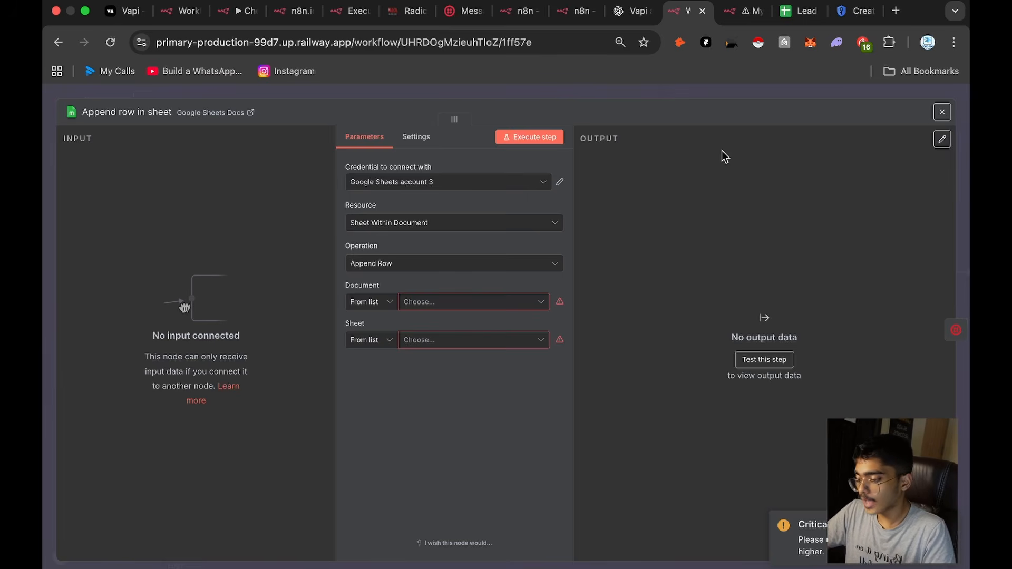
{"action": "left_click", "coordinate": [474, 185]}
{"action": "left_click", "coordinate": [438, 370]}
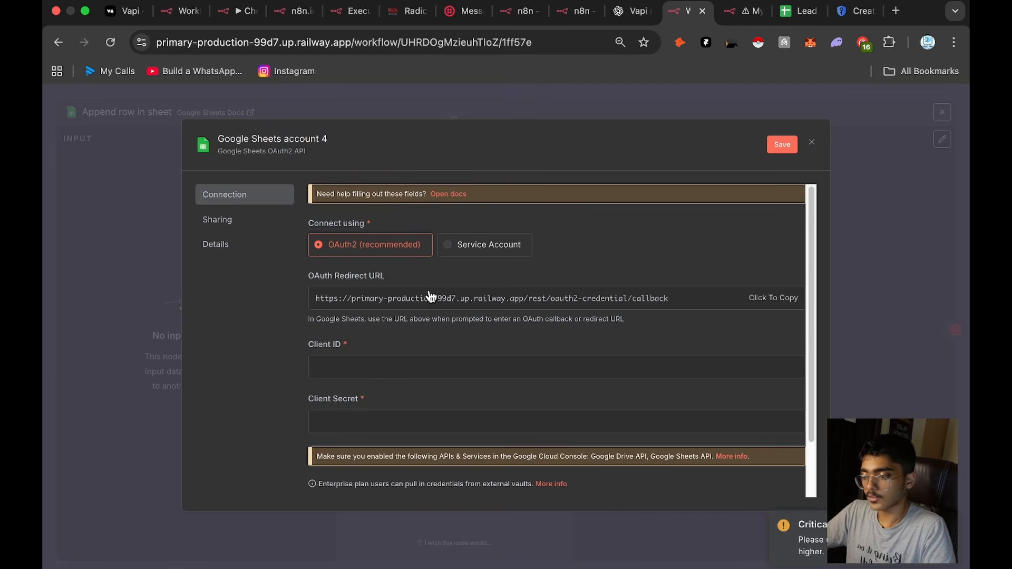
{"action": "left_click", "coordinate": [429, 297]}
Step: Go to the Google Cloud welcome page, search for "Sheets" and open the Google Sheets API product page
{"action": "left_click_drag", "start_coordinate": [854, 11], "coordinate": [743, 10]}
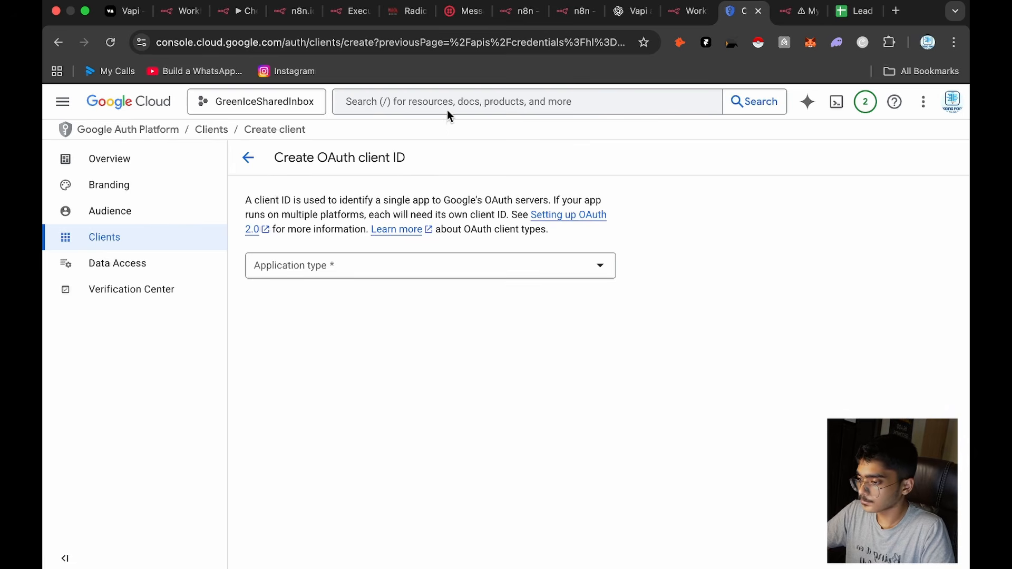
{"action": "left_click", "coordinate": [100, 158]}
{"action": "left_click", "coordinate": [62, 102]}
{"action": "mouse_move", "coordinate": [85, 146]}
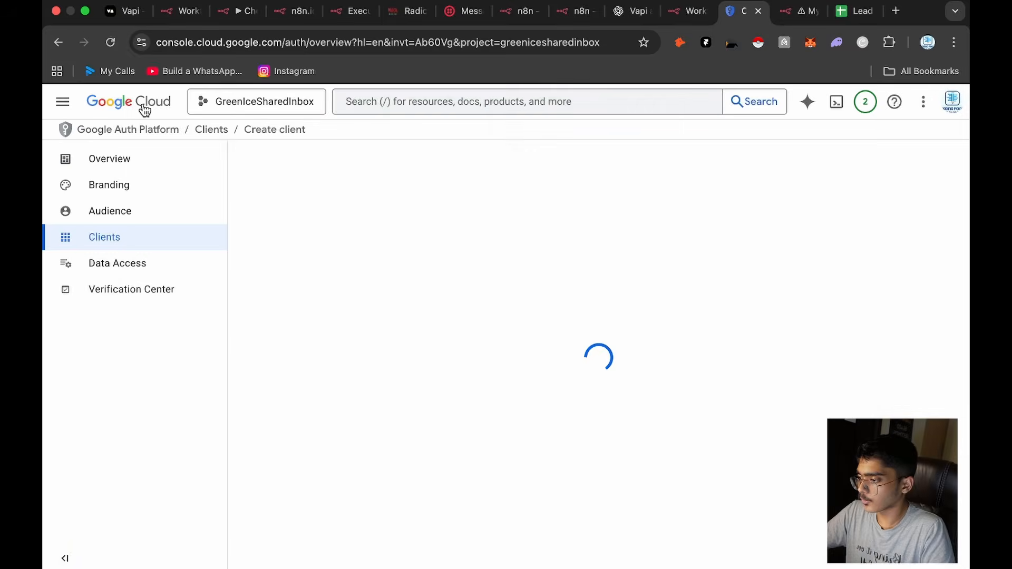
{"action": "left_click", "coordinate": [142, 106]}
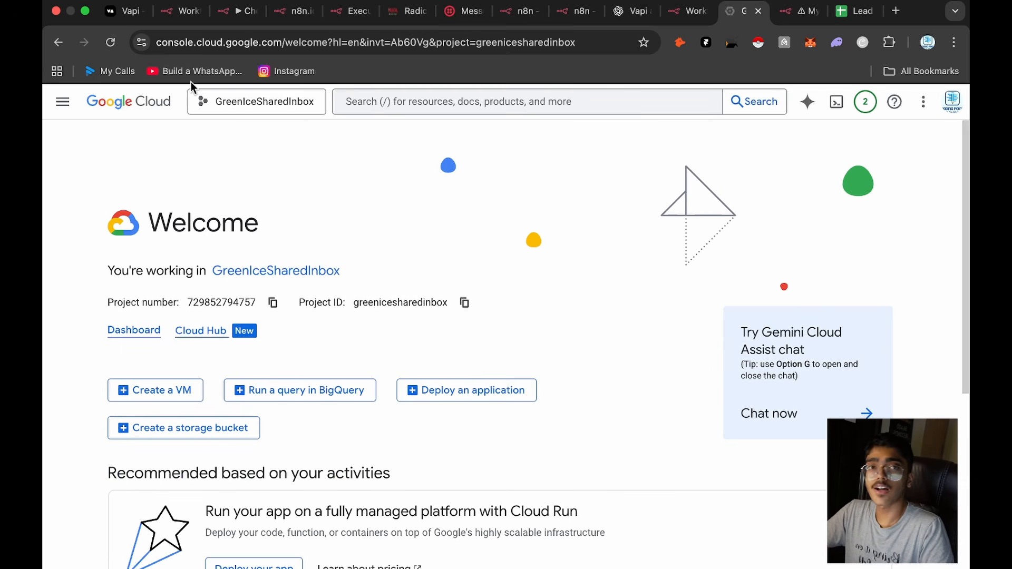
{"action": "left_click", "coordinate": [405, 108]}
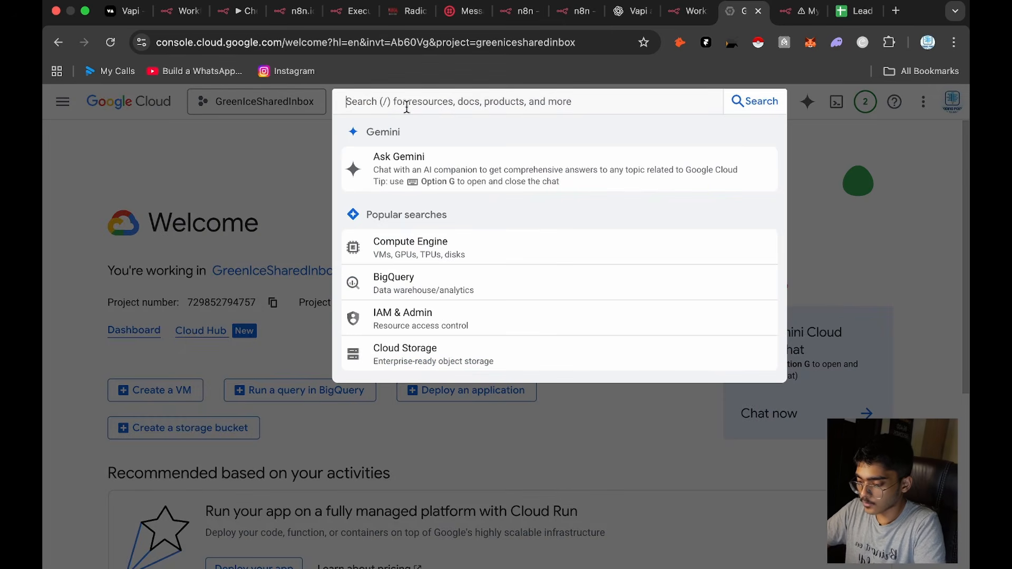
{"action": "type", "text": "Sheets"}
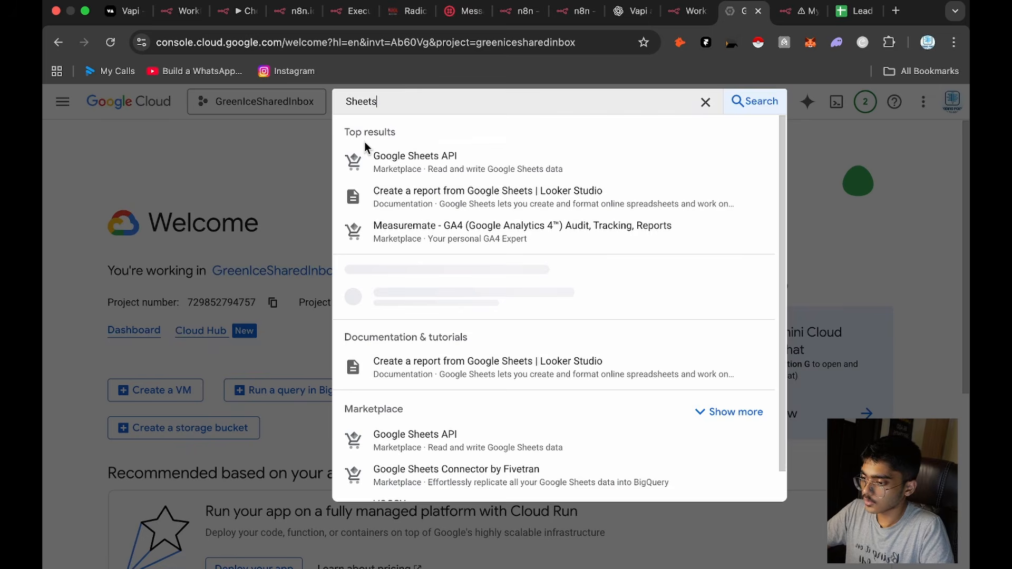
{"action": "left_click", "coordinate": [375, 161]}
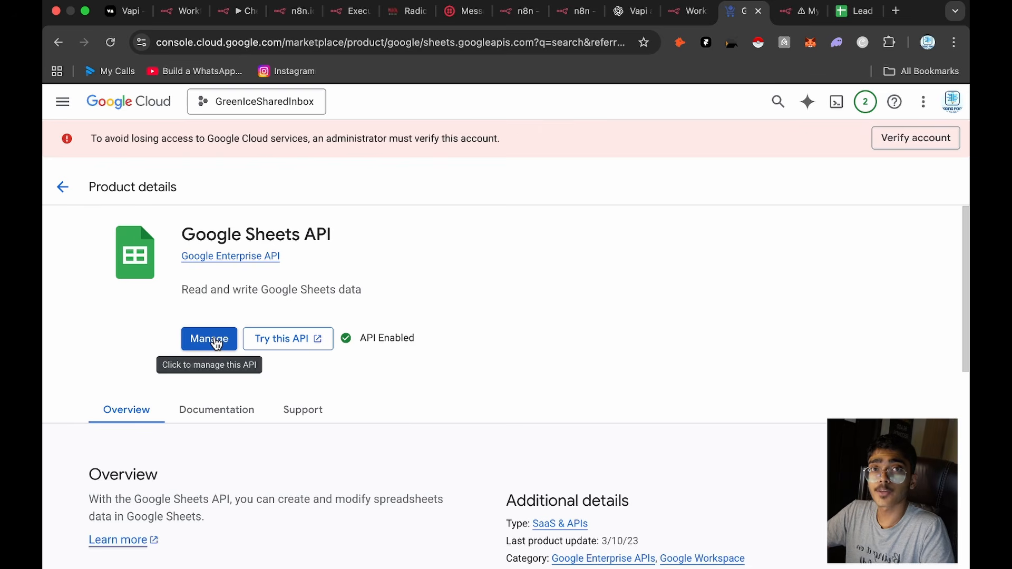
Step: Open the Audience page of the project's OAuth consent screen and review the test users list
{"action": "left_click", "coordinate": [62, 101]}
{"action": "mouse_move", "coordinate": [104, 144]}
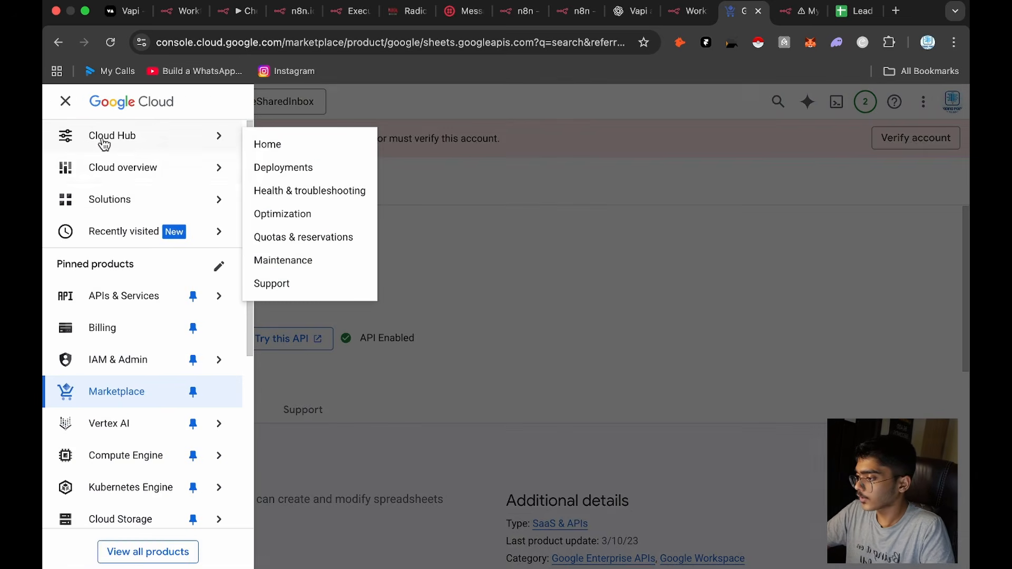
{"action": "mouse_move", "coordinate": [184, 298]}
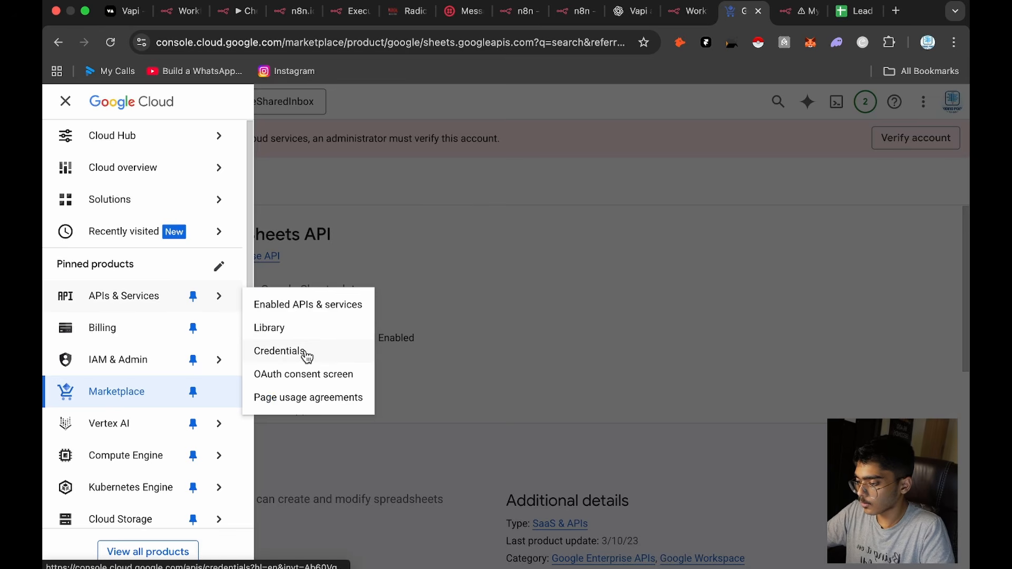
{"action": "left_click", "coordinate": [284, 375]}
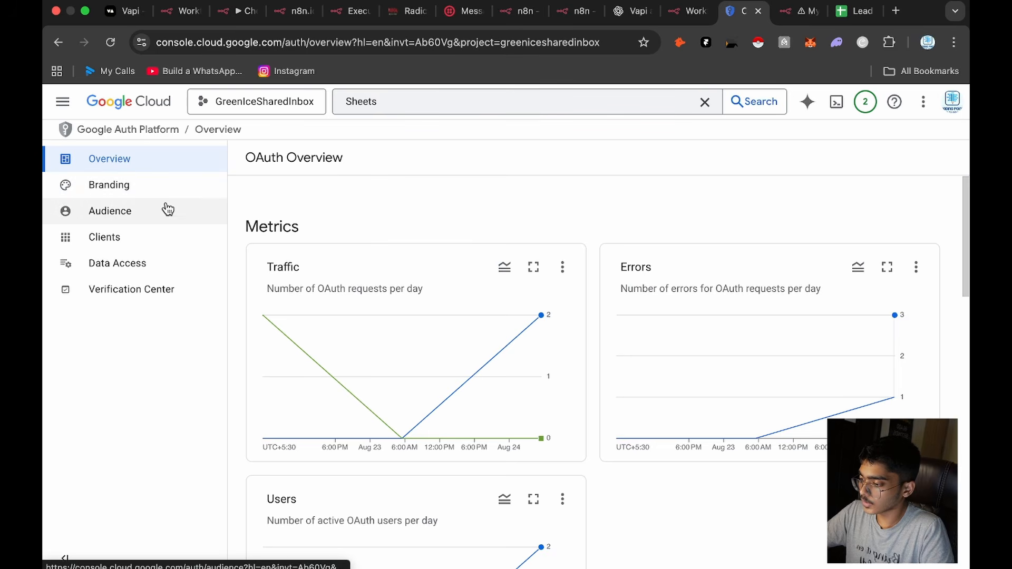
{"action": "left_click", "coordinate": [145, 219]}
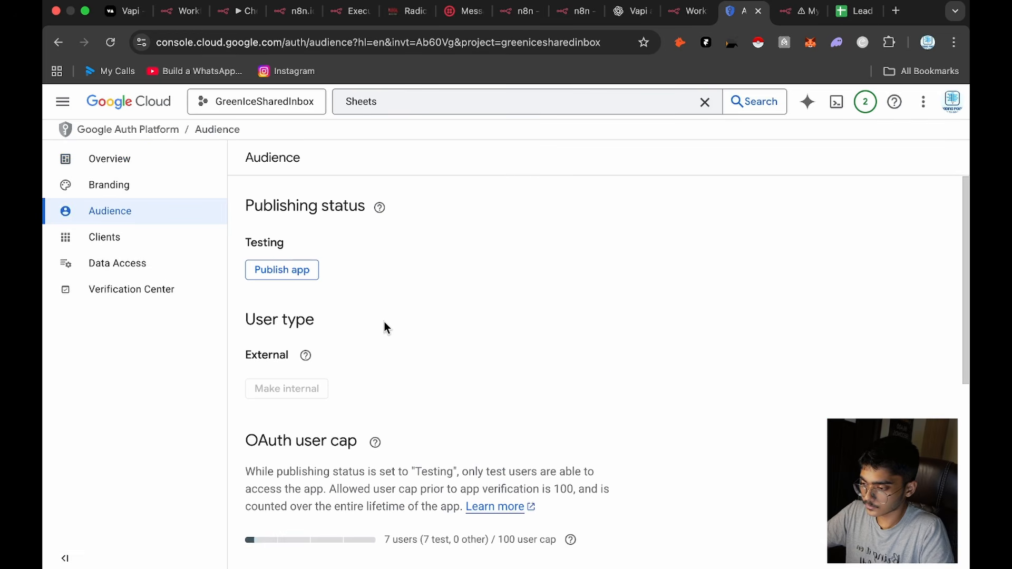
{"action": "scroll", "coordinate": [384, 324], "scroll_direction": "down", "scroll_amount": 6}
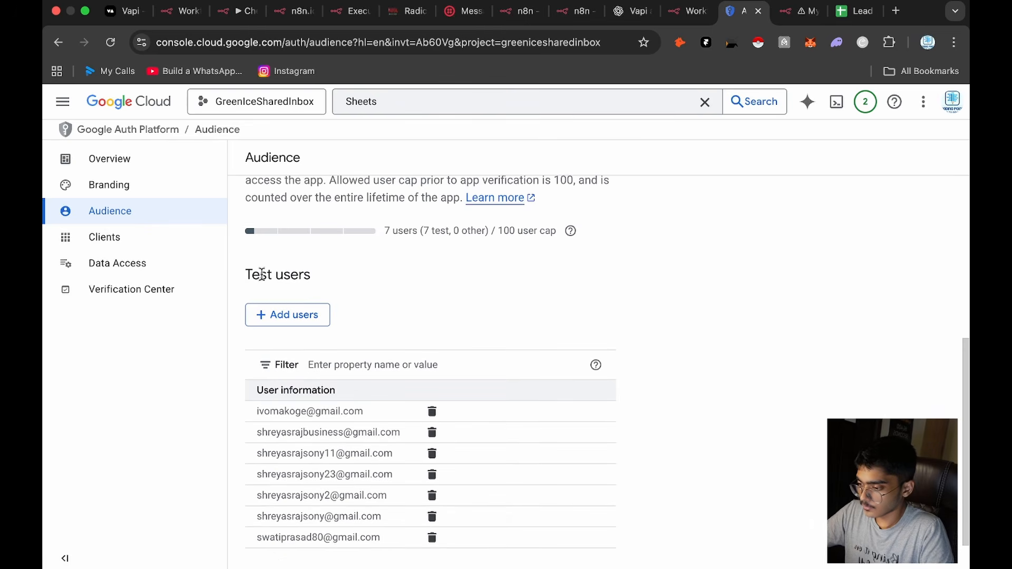
{"action": "scroll", "coordinate": [316, 306], "scroll_direction": "down", "scroll_amount": 2}
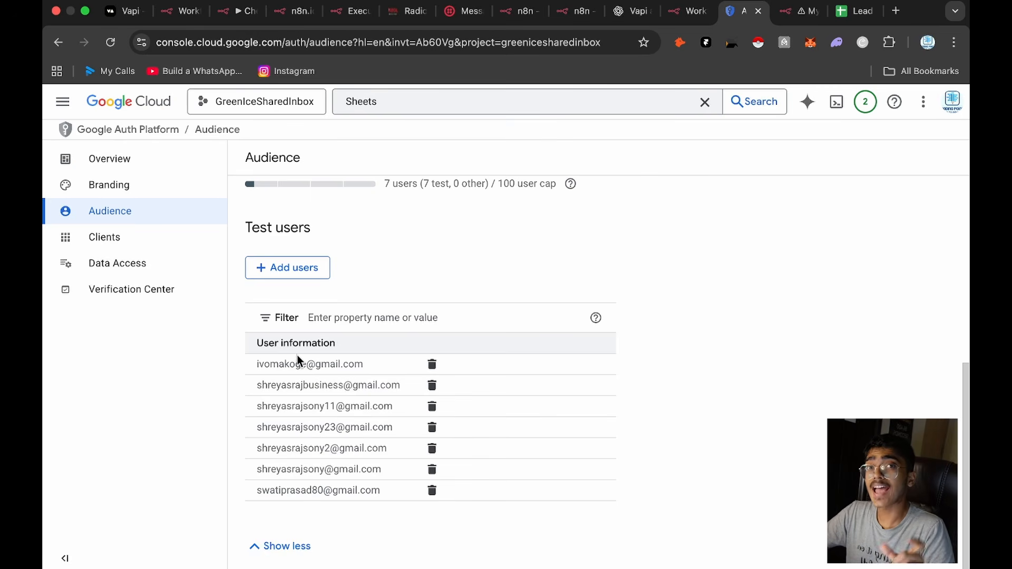
Step: Check which Google account owns the lead spreadsheet and compare its e-mail with the test users list in Google Cloud
{"action": "left_click", "coordinate": [856, 11]}
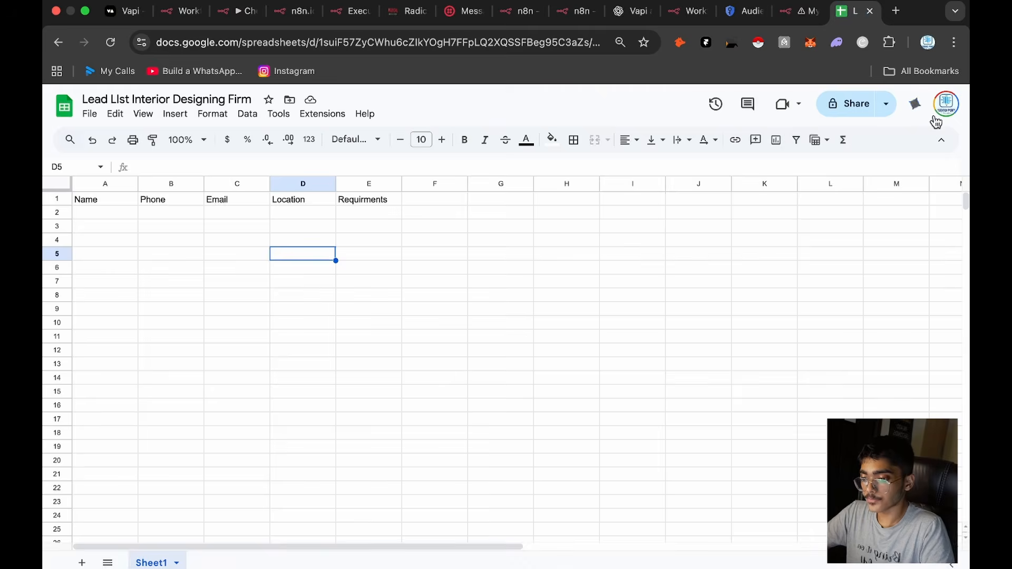
{"action": "left_click", "coordinate": [936, 119]}
{"action": "left_click", "coordinate": [751, 11]}
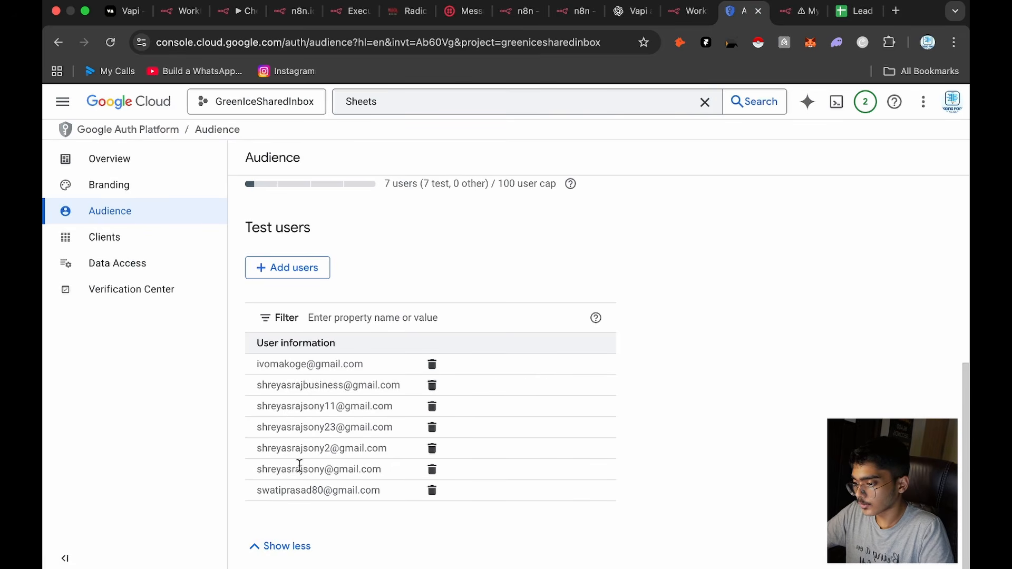
{"action": "left_click_drag", "start_coordinate": [253, 473], "coordinate": [369, 469]}
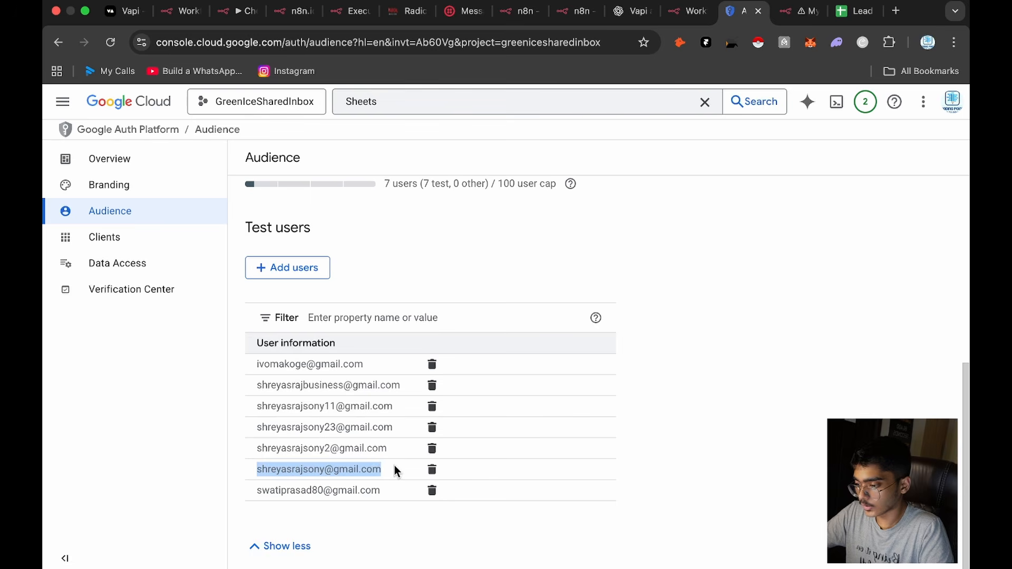
{"action": "left_click", "coordinate": [267, 493]}
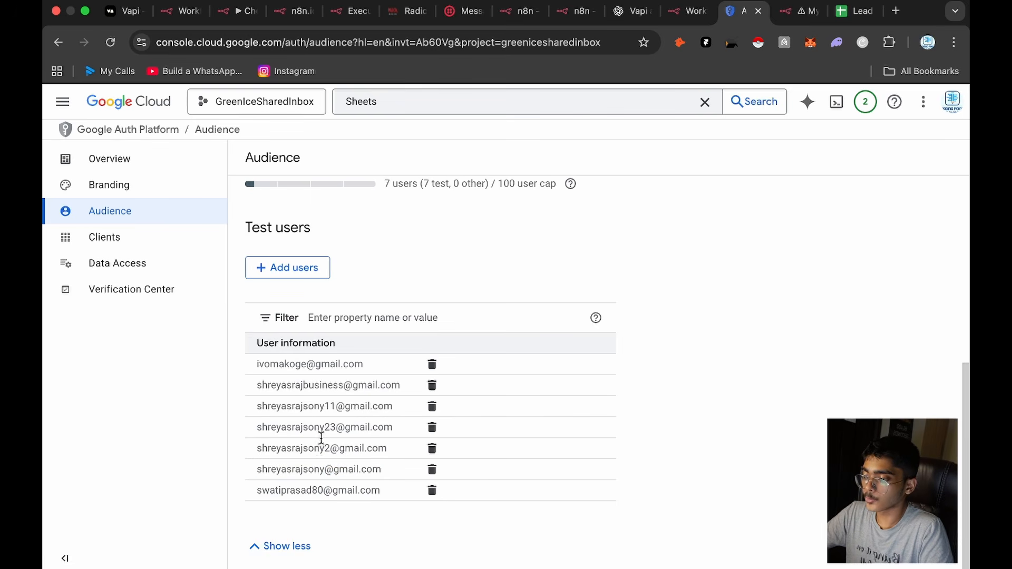
Step: Open the Data Access page of the project's Google Auth Platform settings, reloading it if it does not load
{"action": "scroll", "coordinate": [318, 447], "scroll_direction": "up", "scroll_amount": 6}
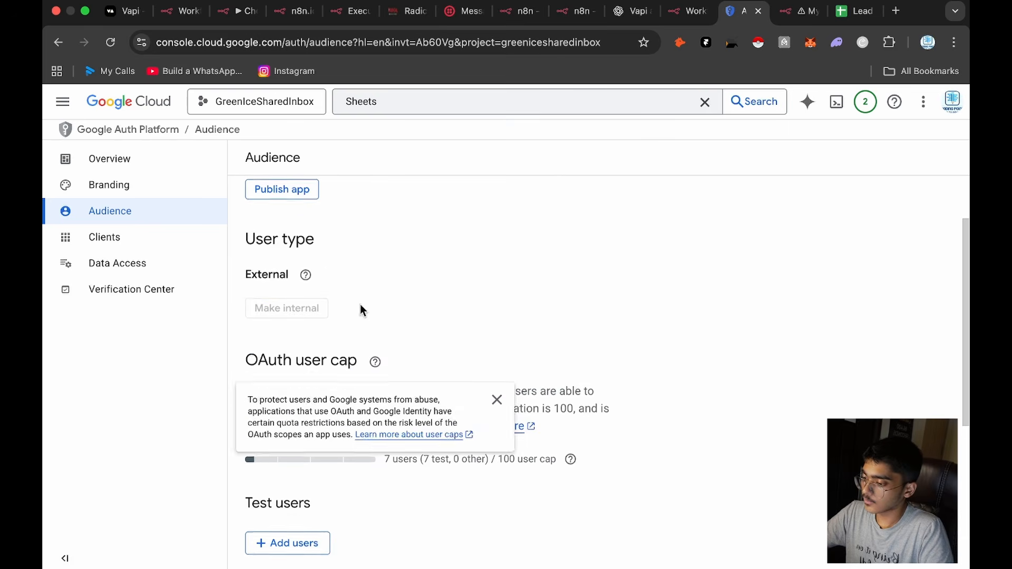
{"action": "scroll", "coordinate": [334, 416], "scroll_direction": "down", "scroll_amount": 6}
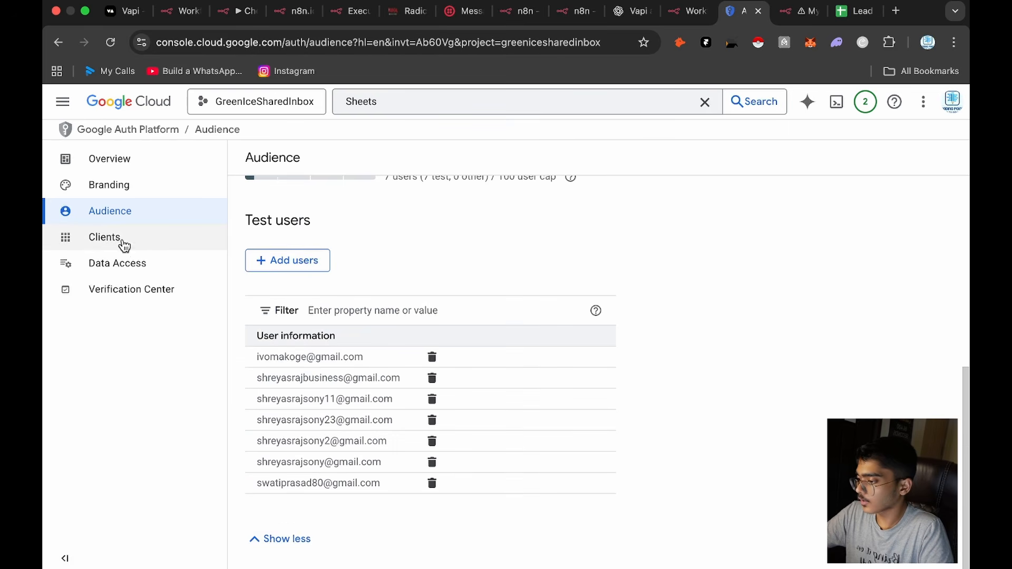
{"action": "left_click", "coordinate": [147, 263]}
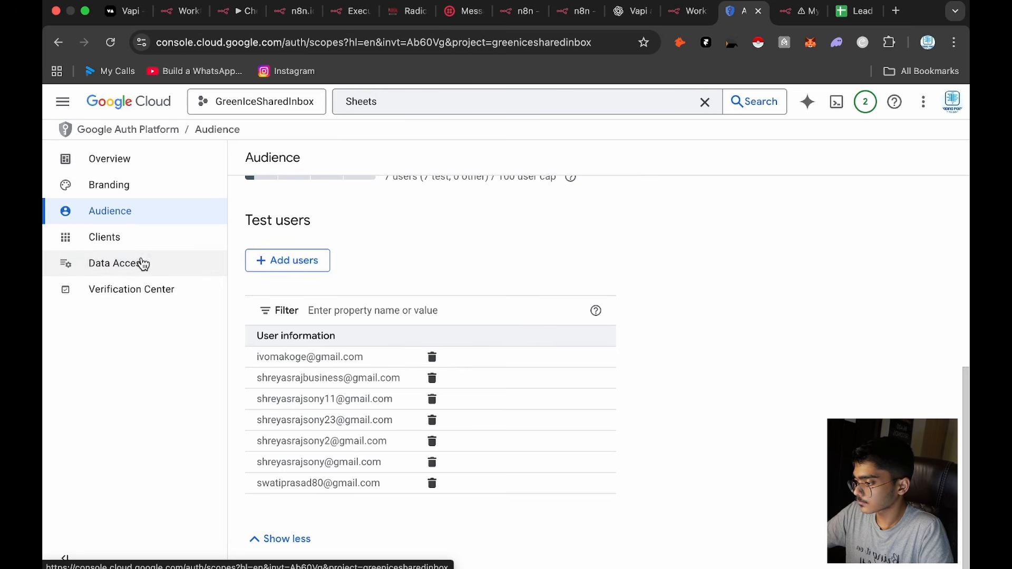
{"action": "left_click", "coordinate": [143, 264]}
{"action": "left_click", "coordinate": [144, 264]}
{"action": "left_click", "coordinate": [143, 264]}
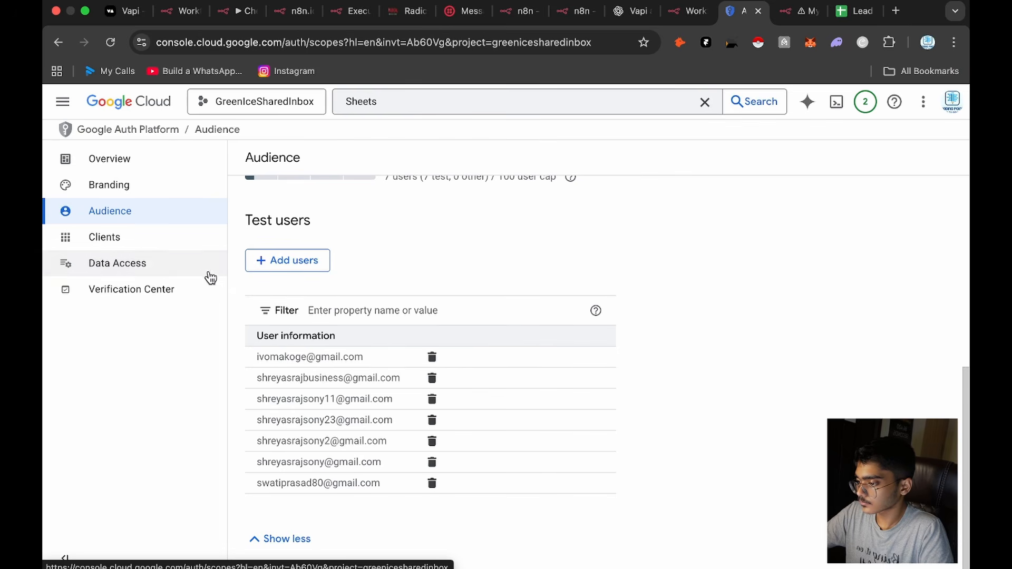
{"action": "scroll", "coordinate": [280, 283], "scroll_direction": "up", "scroll_amount": 7}
{"action": "left_click", "coordinate": [149, 272]}
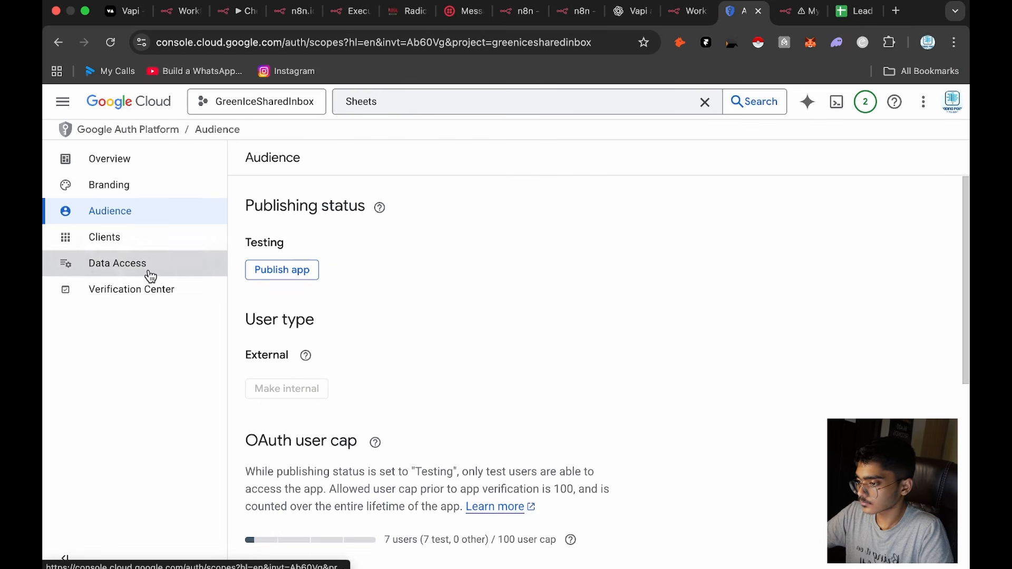
{"action": "left_click", "coordinate": [110, 42]}
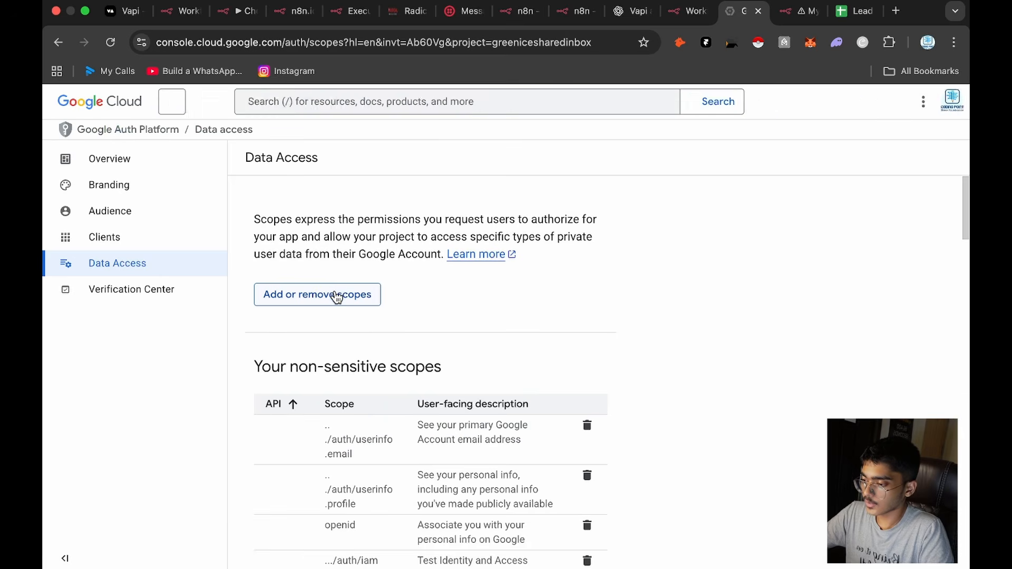
Step: Open the scope editor, show 100 rows per page and look through the selected scopes
{"action": "left_click", "coordinate": [323, 290]}
{"action": "scroll", "coordinate": [782, 375], "scroll_direction": "down", "scroll_amount": 5}
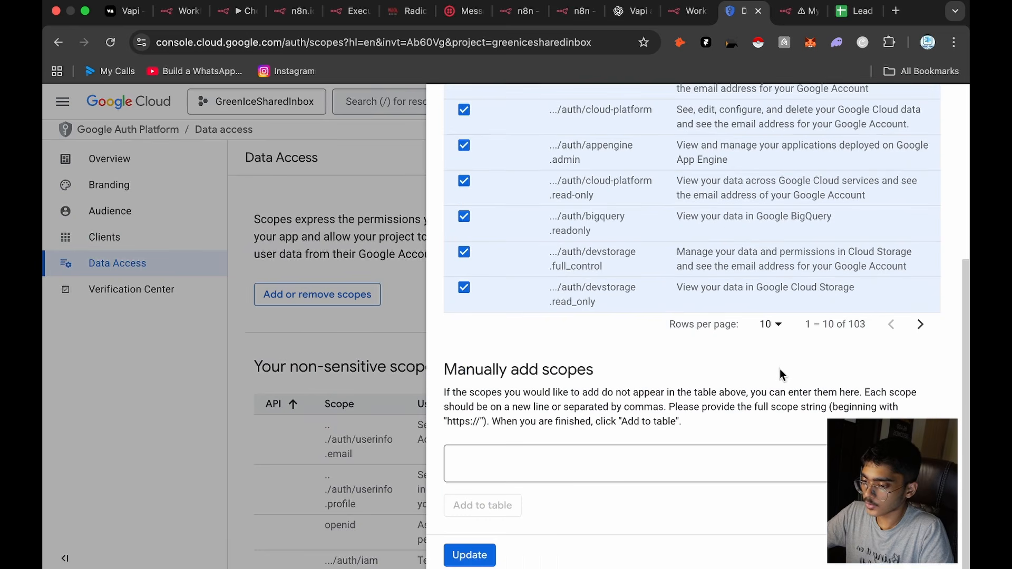
{"action": "left_click", "coordinate": [773, 325]}
{"action": "left_click", "coordinate": [761, 427]}
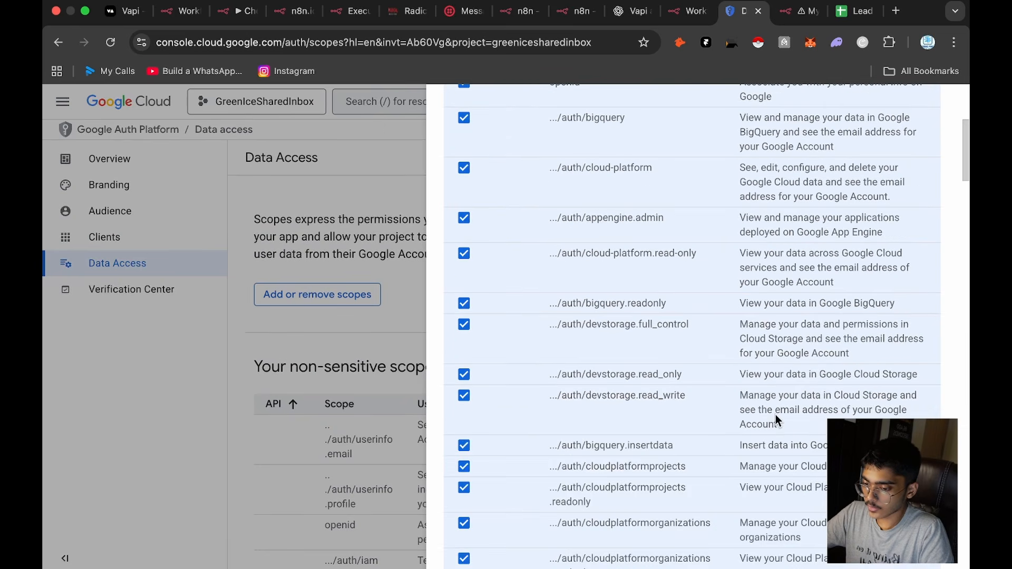
{"action": "scroll", "coordinate": [775, 419], "scroll_direction": "down", "scroll_amount": 10}
{"action": "scroll", "coordinate": [736, 419], "scroll_direction": "down", "scroll_amount": 5}
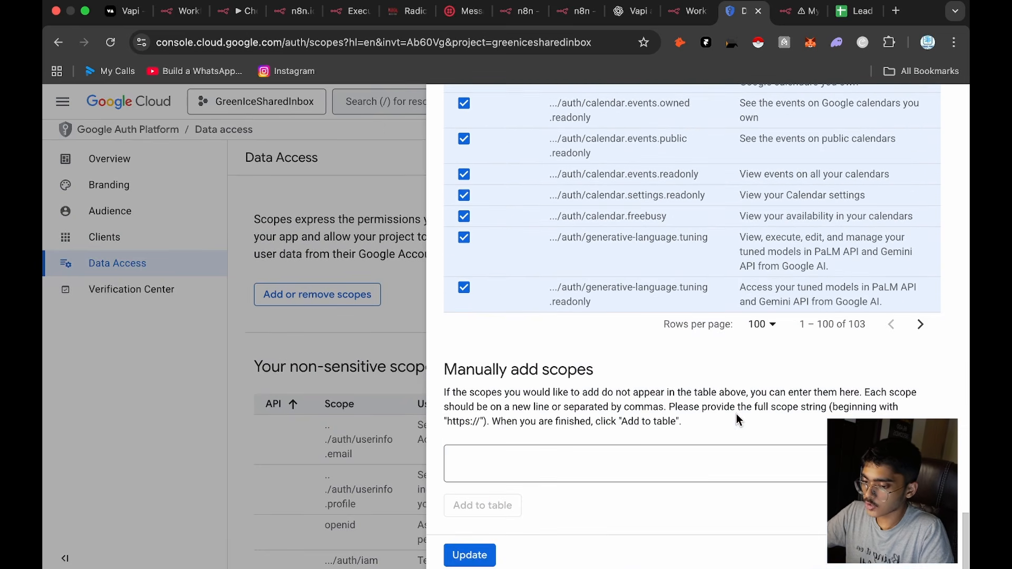
Step: Filter the scopes by "sheets", check that both spreadsheets scopes are selected and update the scope selection
{"action": "scroll", "coordinate": [736, 418], "scroll_direction": "up", "scroll_amount": 20}
{"action": "left_click", "coordinate": [632, 220]}
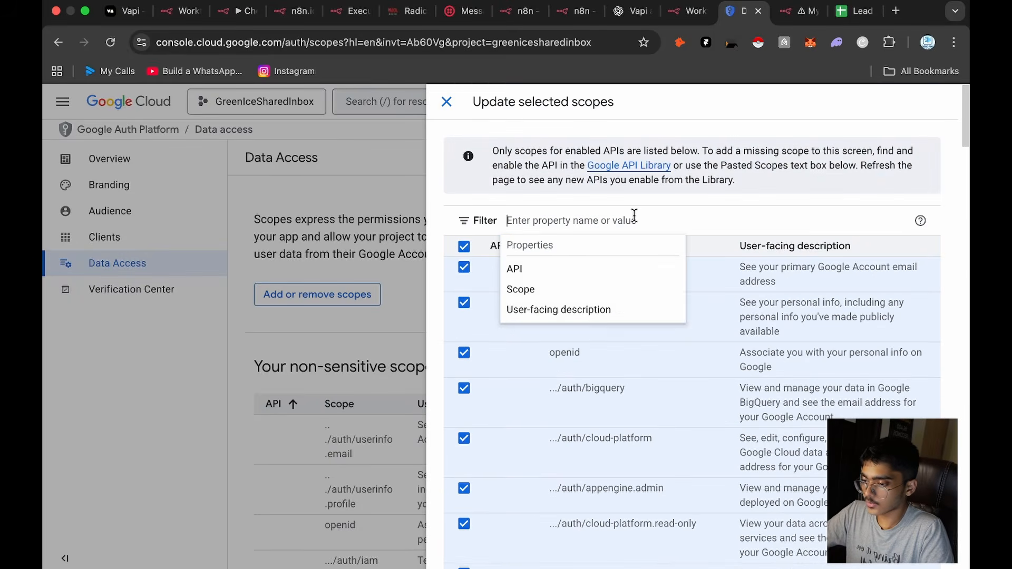
{"action": "type", "text": "sheets"}
{"action": "key", "text": "Return"}
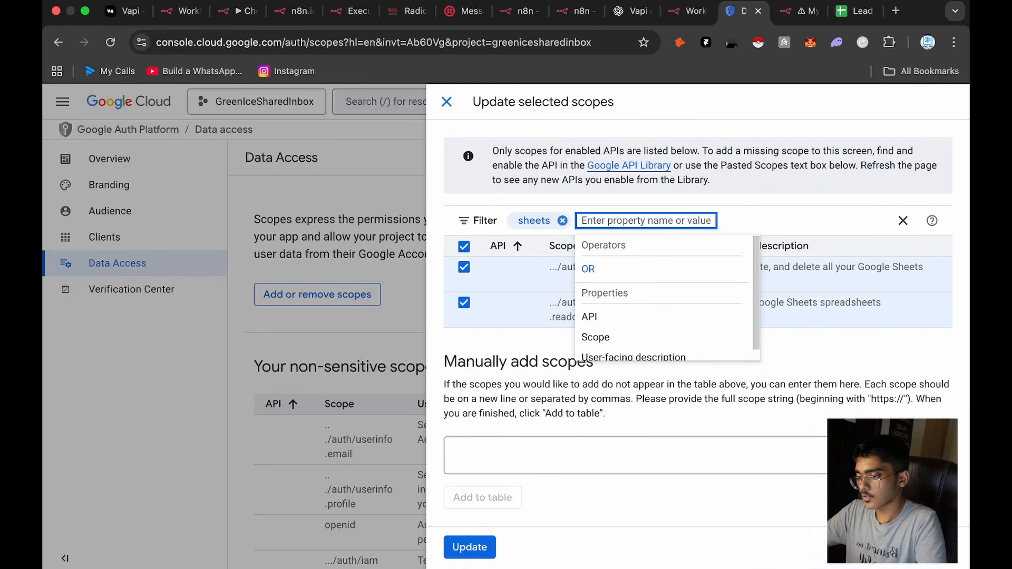
{"action": "left_click", "coordinate": [505, 354]}
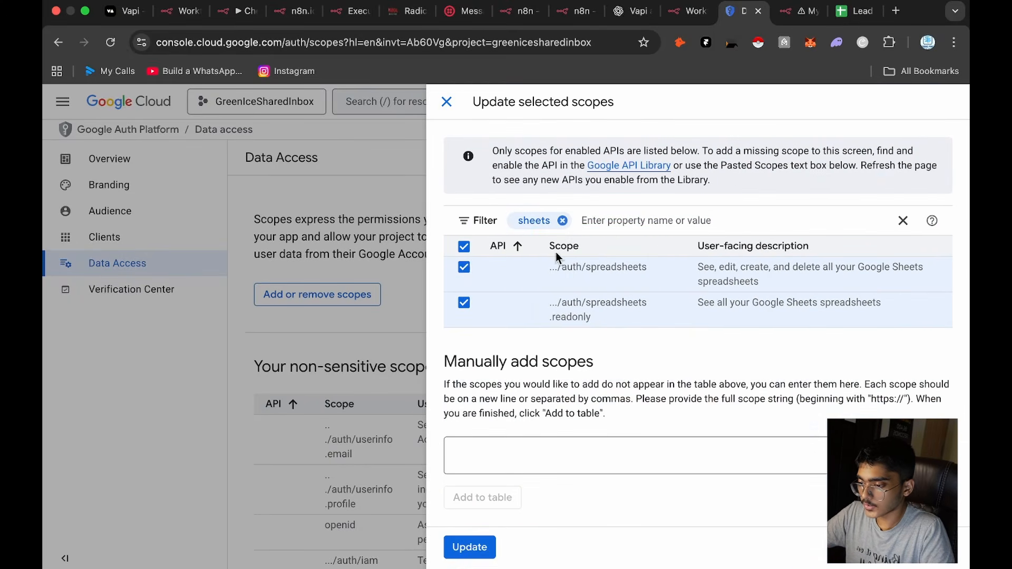
{"action": "left_click", "coordinate": [471, 546]}
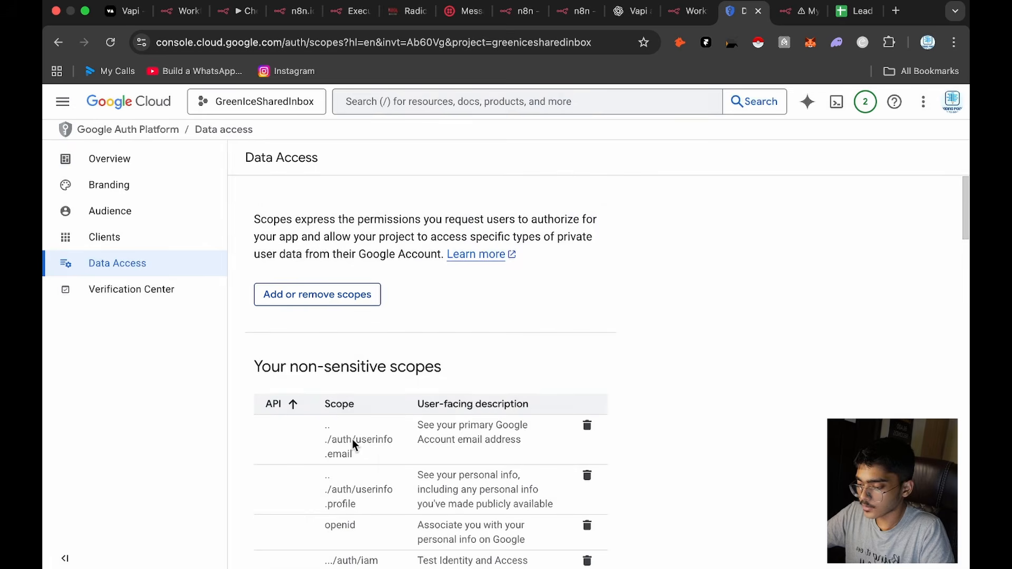
{"action": "scroll", "coordinate": [352, 442], "scroll_direction": "down", "scroll_amount": 20}
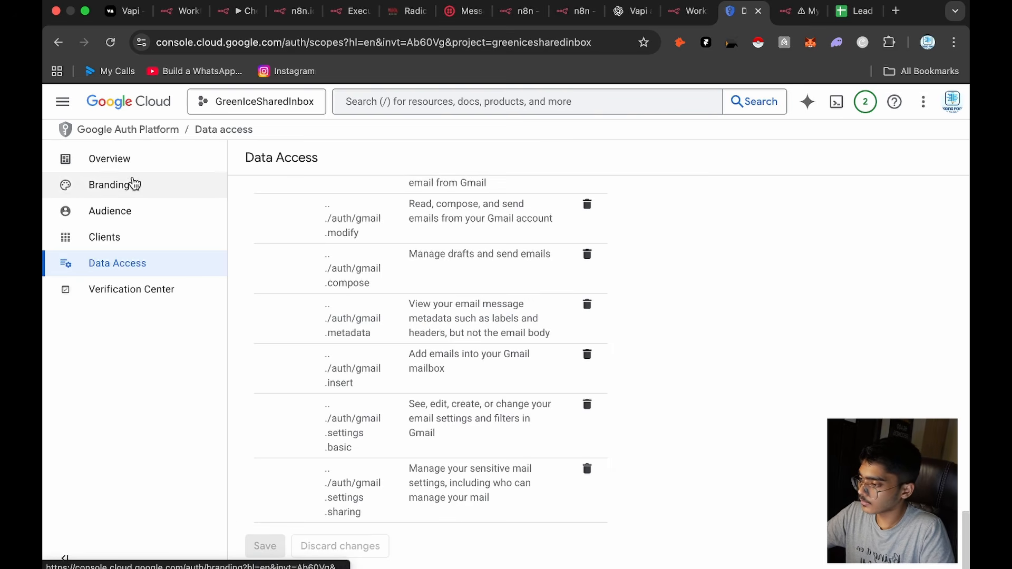
Step: Open the Credentials page under the project's APIs & Services
{"action": "left_click", "coordinate": [62, 102]}
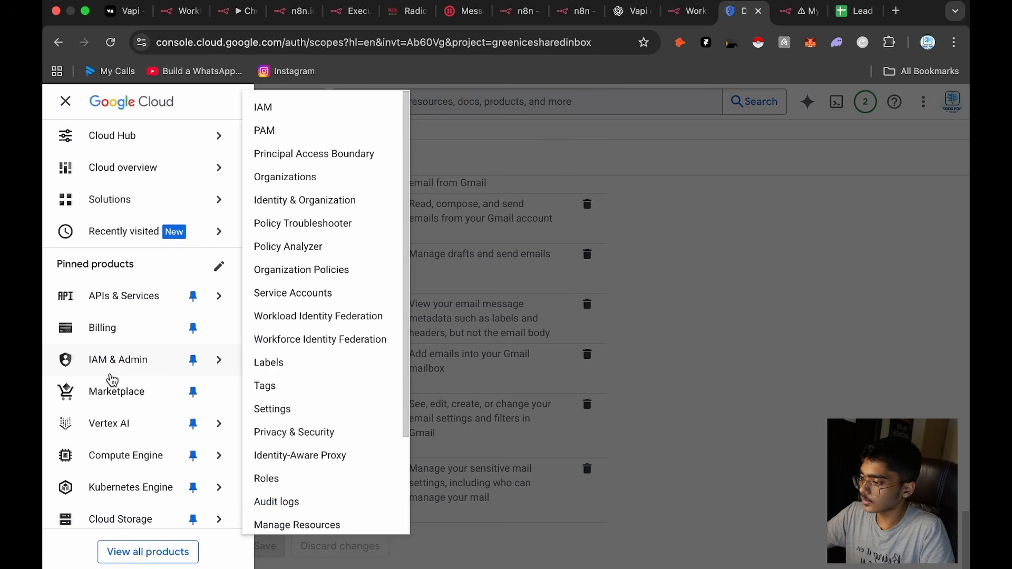
{"action": "mouse_move", "coordinate": [157, 304]}
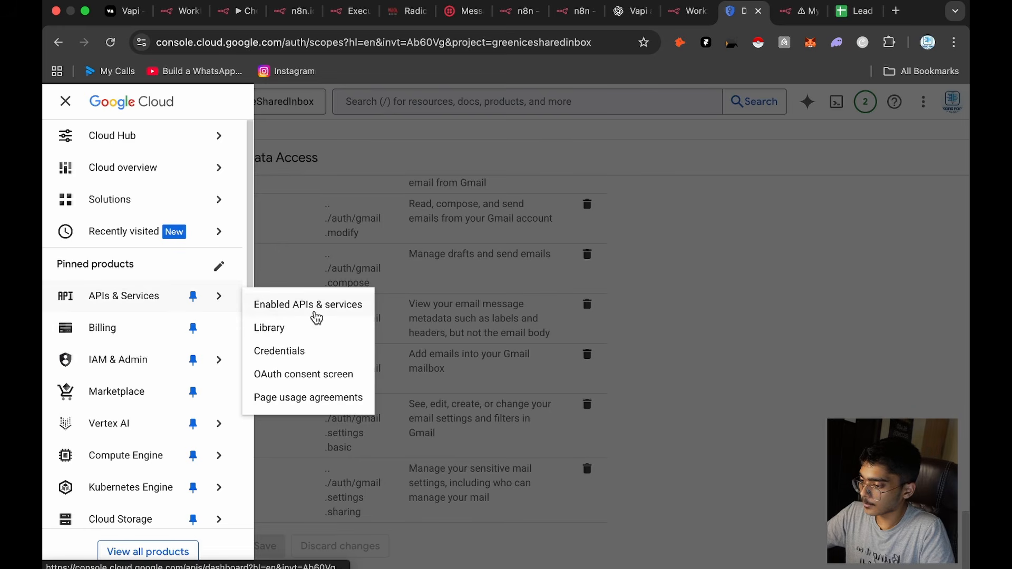
{"action": "left_click", "coordinate": [303, 351]}
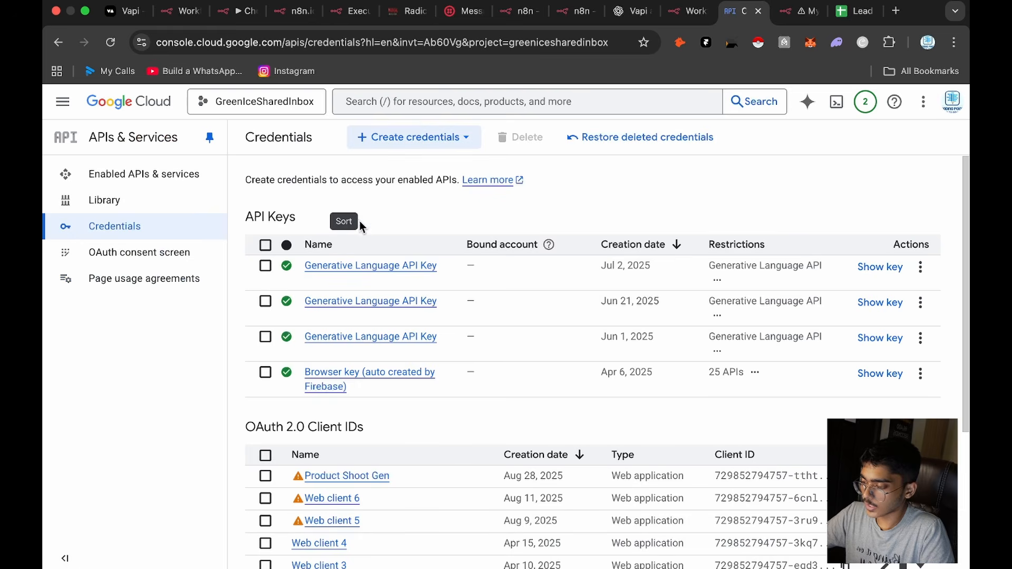
Step: Start a new OAuth client ID of type Web application and name it "Inbound Voice Agent"
{"action": "left_click", "coordinate": [414, 140]}
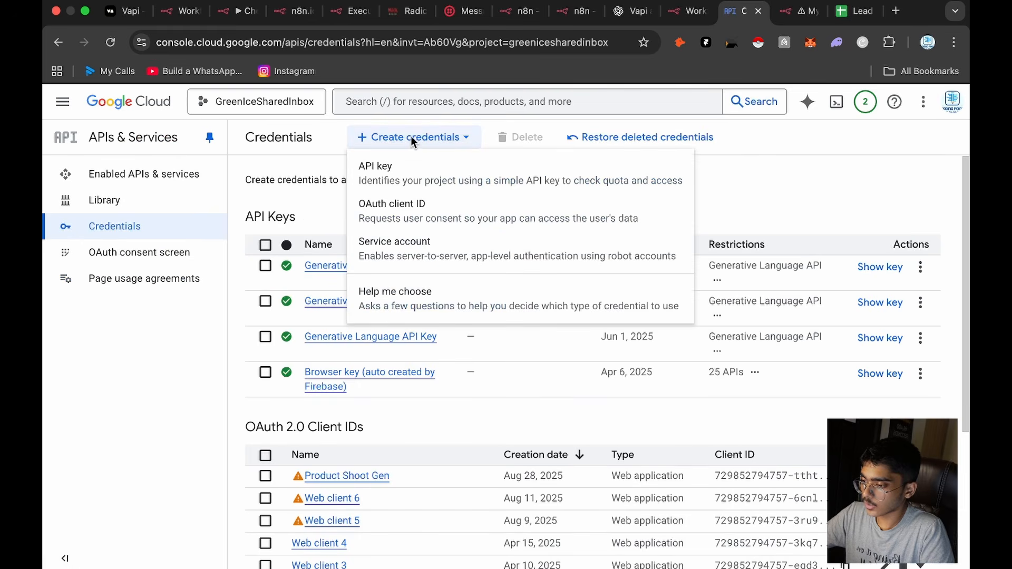
{"action": "left_click", "coordinate": [407, 204]}
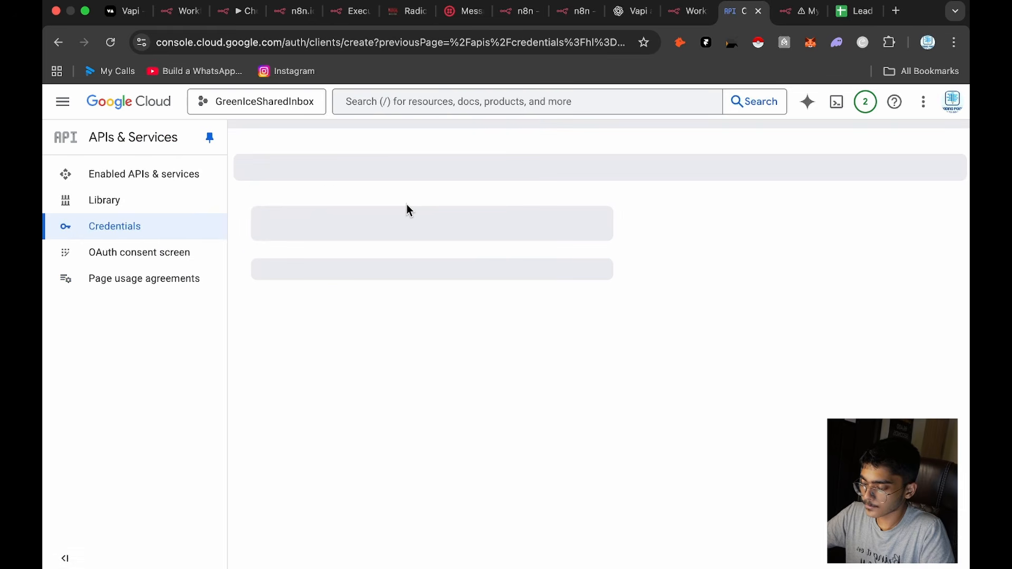
{"action": "left_click", "coordinate": [380, 271]}
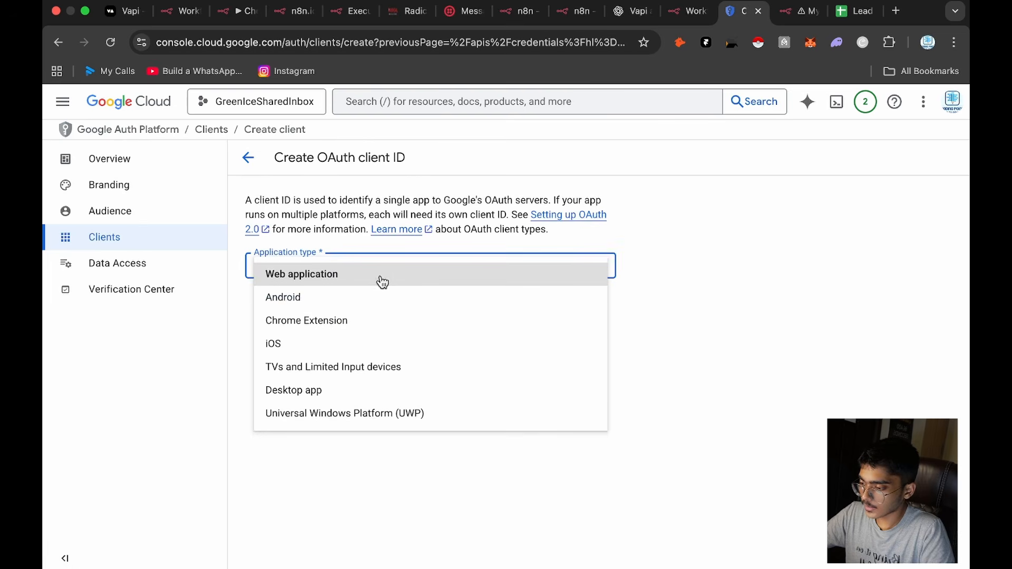
{"action": "left_click", "coordinate": [384, 275]}
{"action": "left_click", "coordinate": [393, 301]}
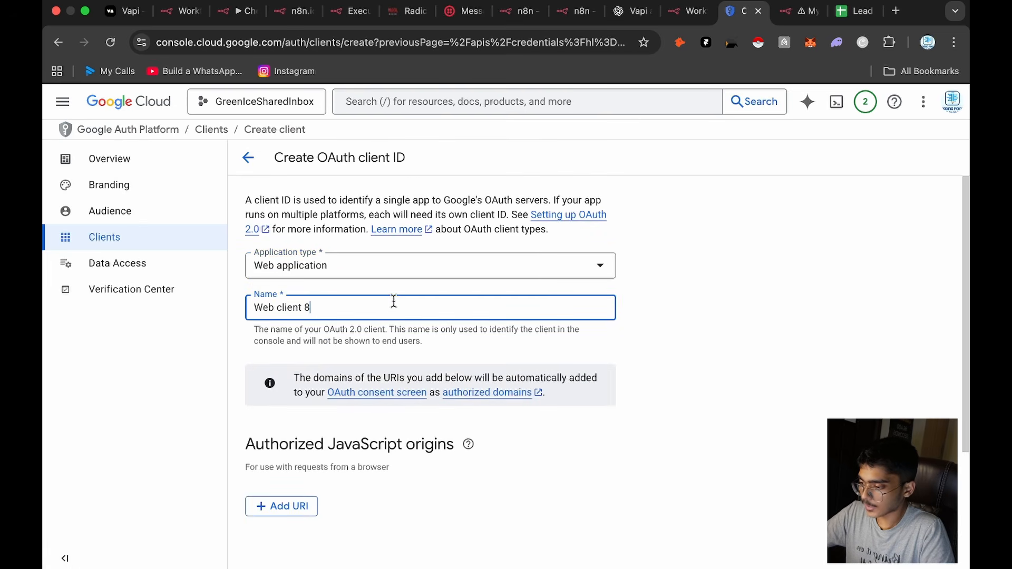
{"action": "triple_click", "coordinate": [393, 301]}
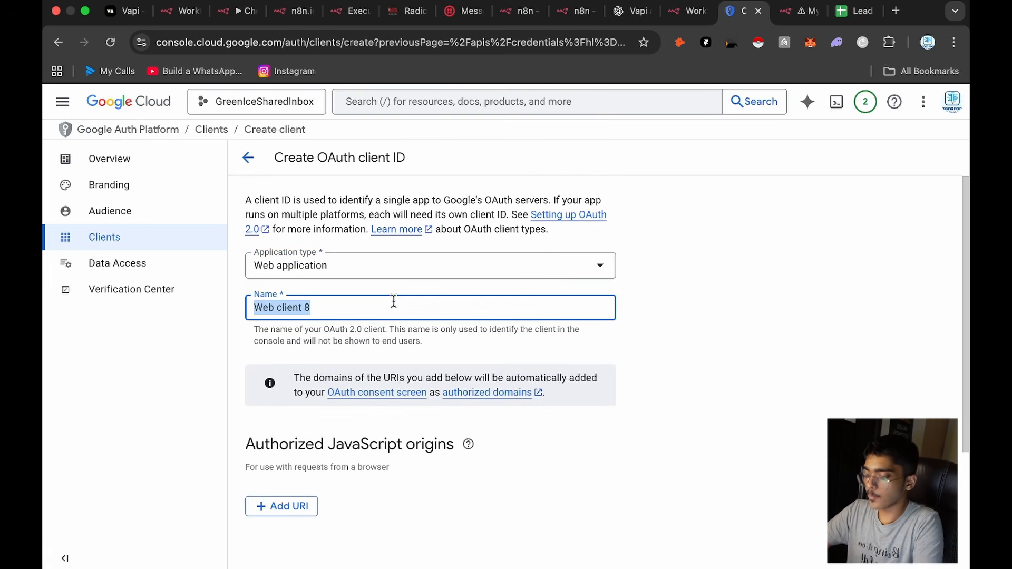
{"action": "type", "text": "Inbound Voice Agent"}
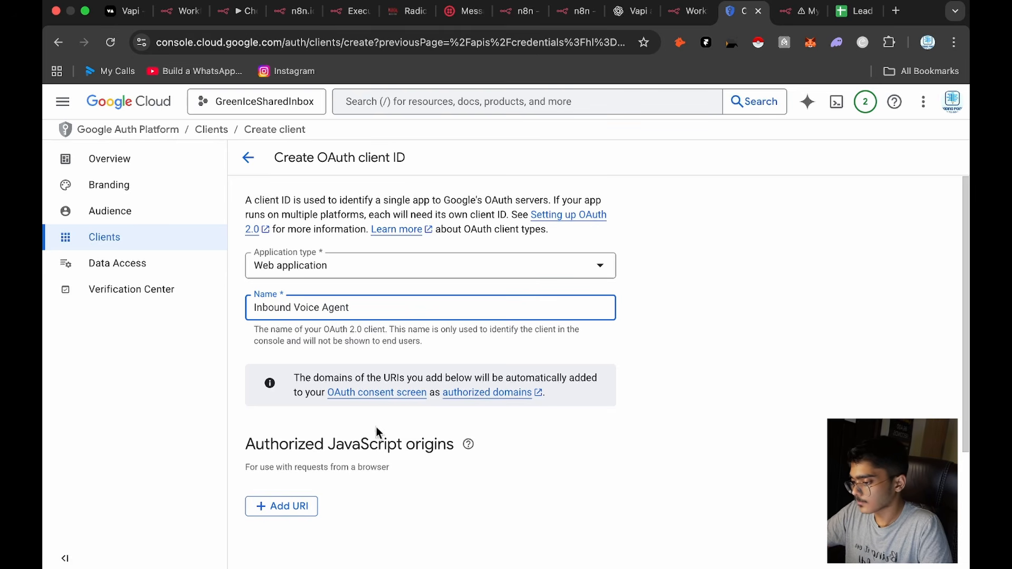
Step: Add the OAuth Redirect URL from the n8n Google Sheets credential as an authorized redirect URI and create the OAuth client
{"action": "scroll", "coordinate": [377, 417], "scroll_direction": "down", "scroll_amount": 5}
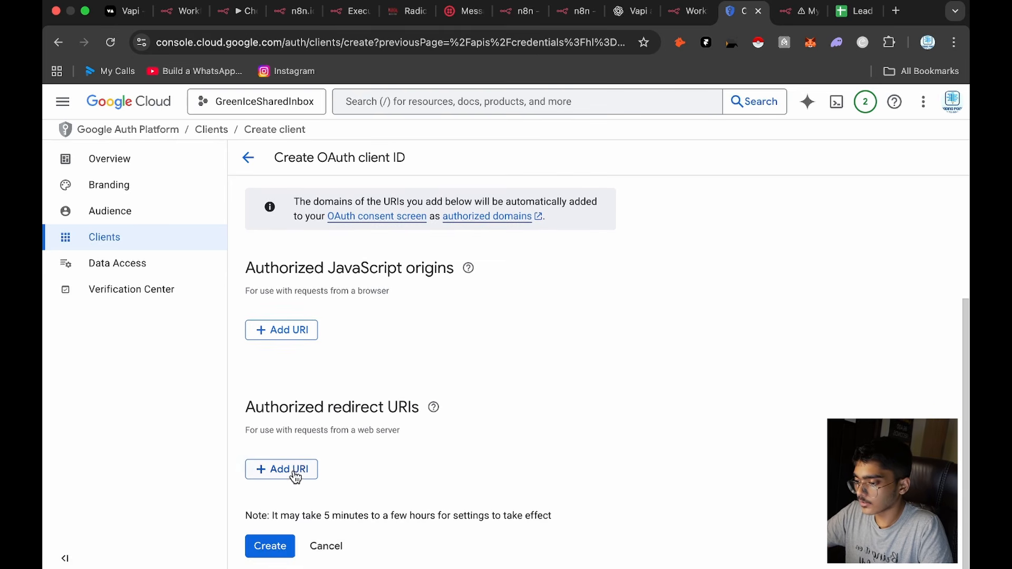
{"action": "left_click", "coordinate": [294, 470]}
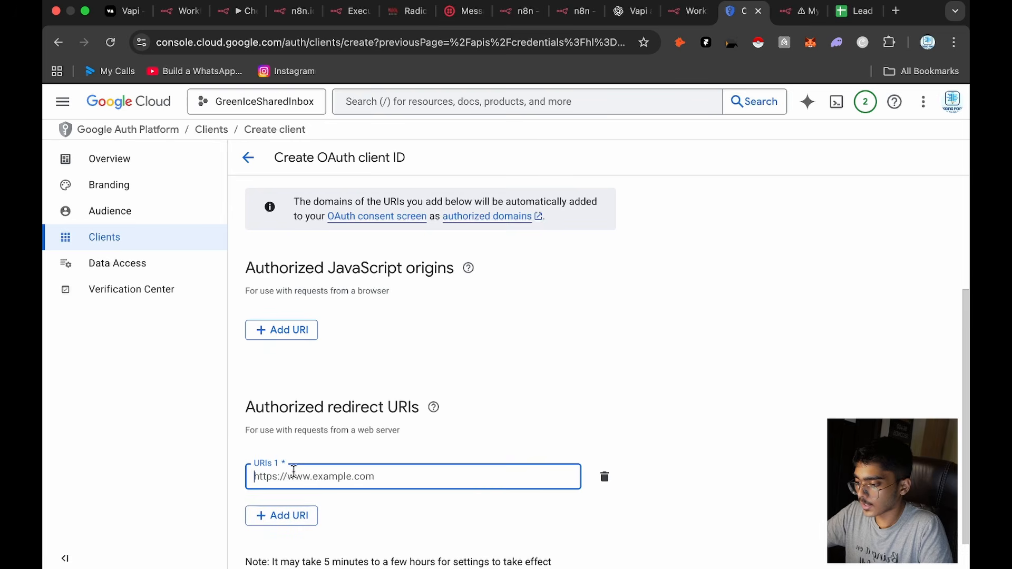
{"action": "left_click", "coordinate": [690, 11]}
{"action": "left_click", "coordinate": [527, 296]}
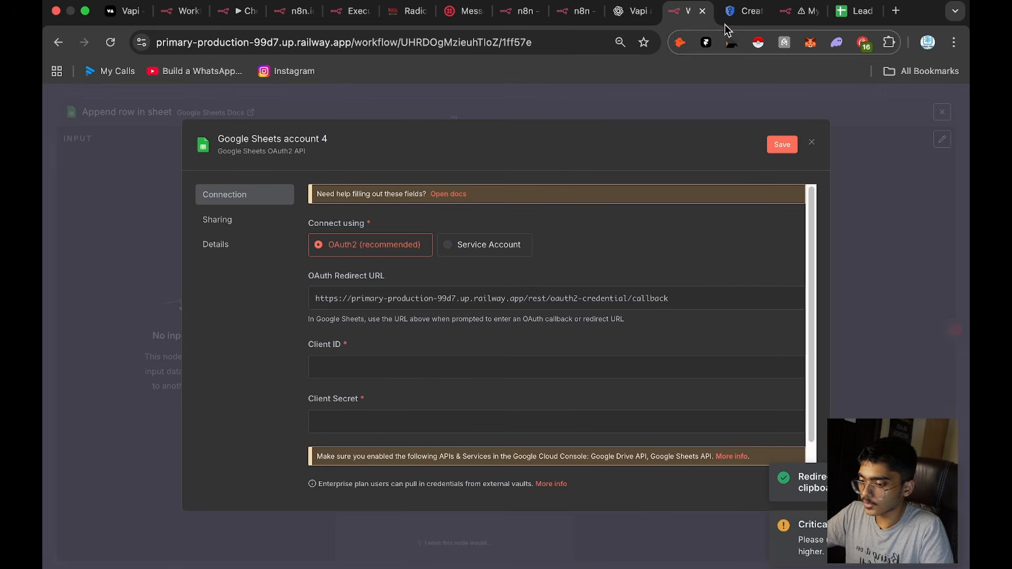
{"action": "left_click", "coordinate": [743, 11]}
{"action": "key", "text": "super+v"}
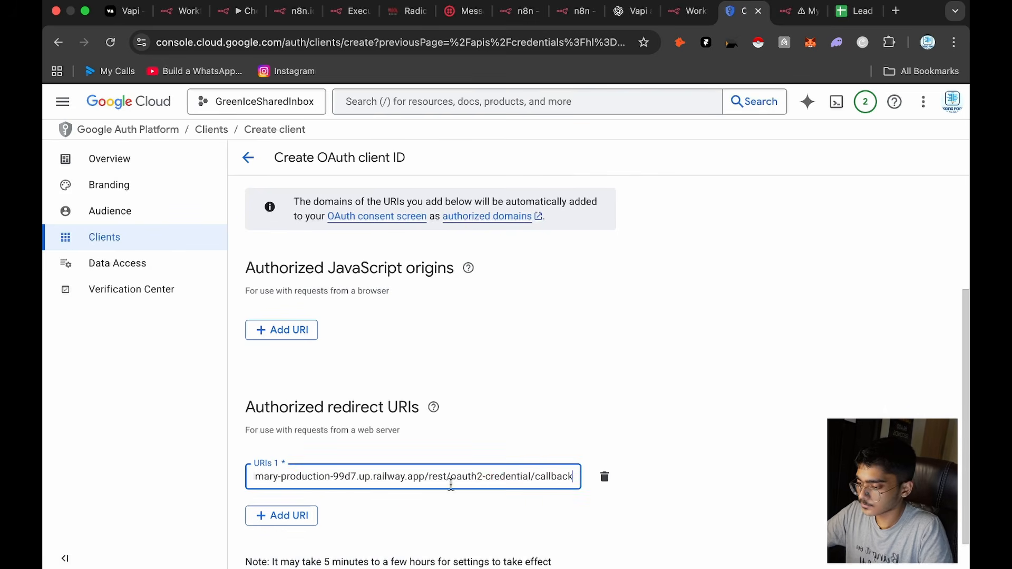
{"action": "scroll", "coordinate": [319, 519], "scroll_direction": "down", "scroll_amount": 1}
{"action": "left_click", "coordinate": [270, 547]}
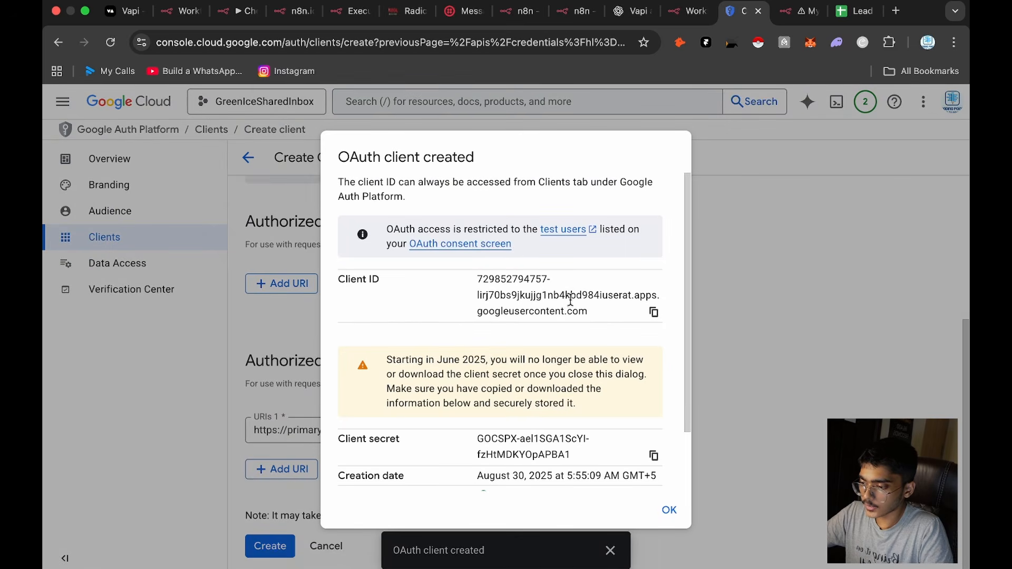
Step: Copy the new OAuth client's ID and paste it into the Client ID of the n8n Google Sheets credential
{"action": "left_click", "coordinate": [654, 312]}
{"action": "left_click", "coordinate": [688, 11]}
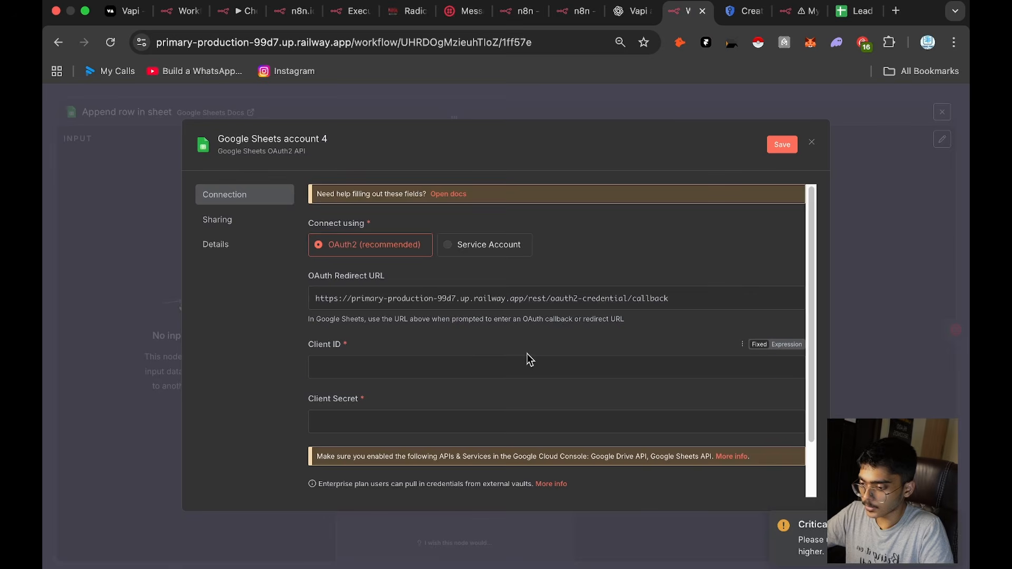
{"action": "left_click", "coordinate": [527, 368]}
{"action": "key", "text": "ctrl+v"}
Step: Copy the client secret from Google Cloud and paste it into the Client Secret of the n8n Google Sheets credential
{"action": "left_click", "coordinate": [744, 11]}
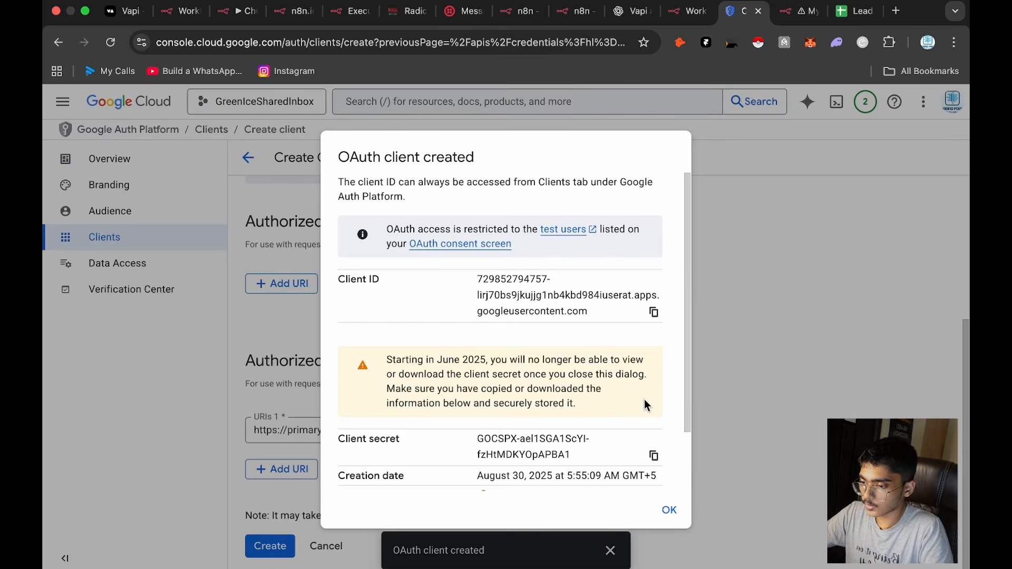
{"action": "left_click", "coordinate": [653, 455]}
{"action": "left_click", "coordinate": [686, 11]}
{"action": "left_click", "coordinate": [505, 424]}
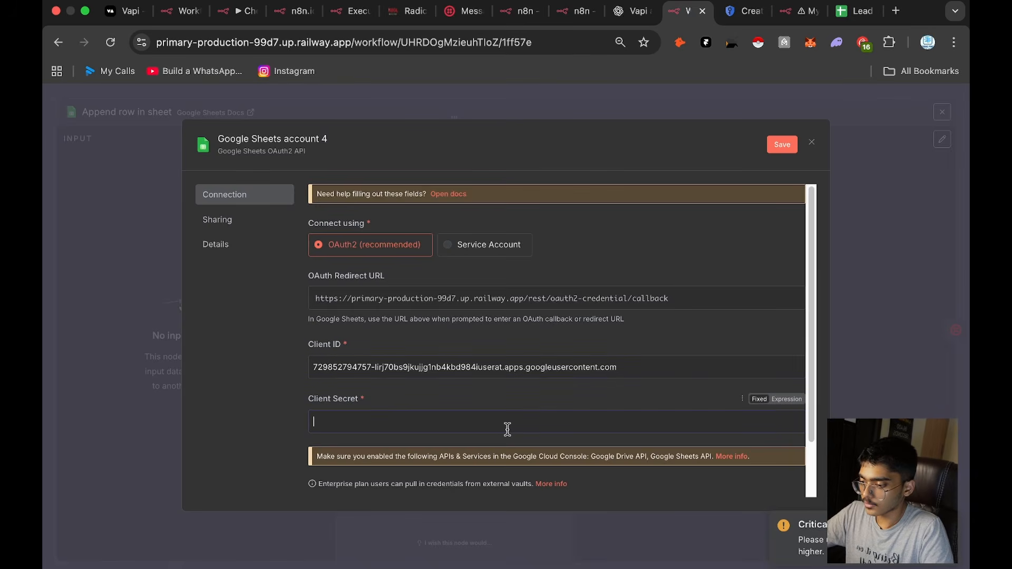
{"action": "key", "text": "ctrl+v"}
Step: Sign in with Google from the n8n credential, choose the spreadsheet owner's account and grant access to Google Sheets
{"action": "scroll", "coordinate": [506, 427], "scroll_direction": "down", "scroll_amount": 3}
{"action": "left_click", "coordinate": [362, 384]}
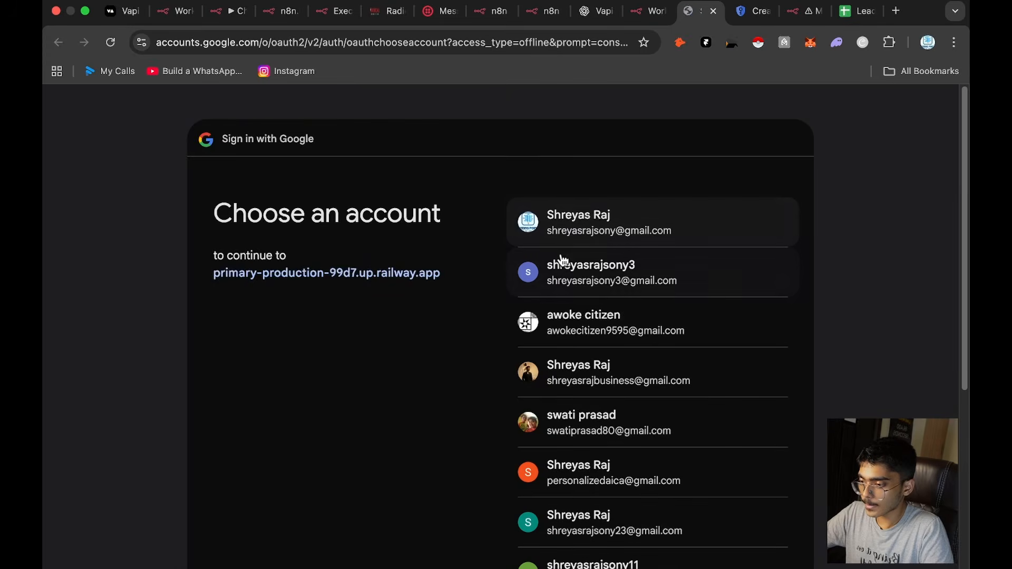
{"action": "left_click", "coordinate": [579, 238]}
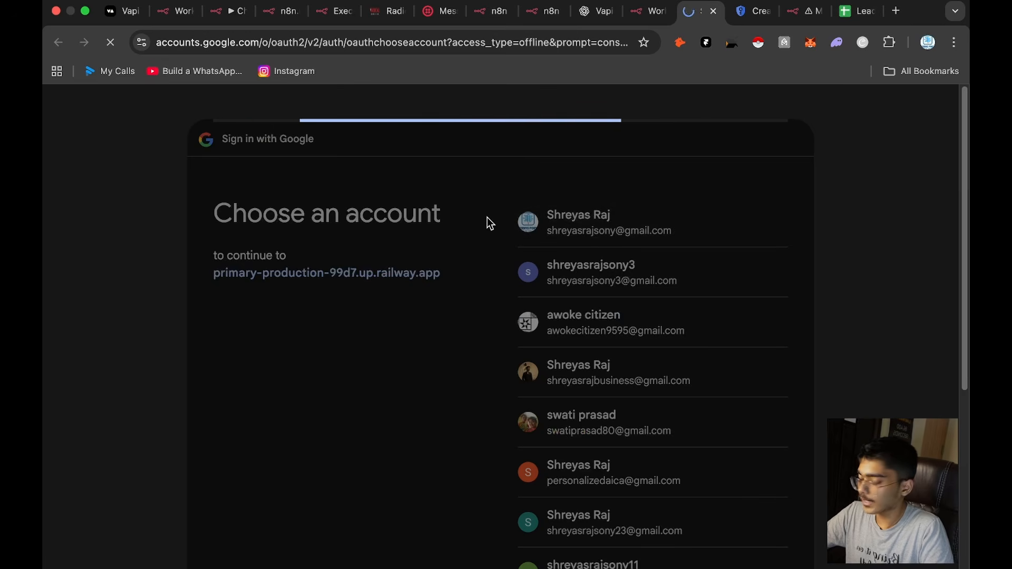
{"action": "left_click", "coordinate": [656, 404]}
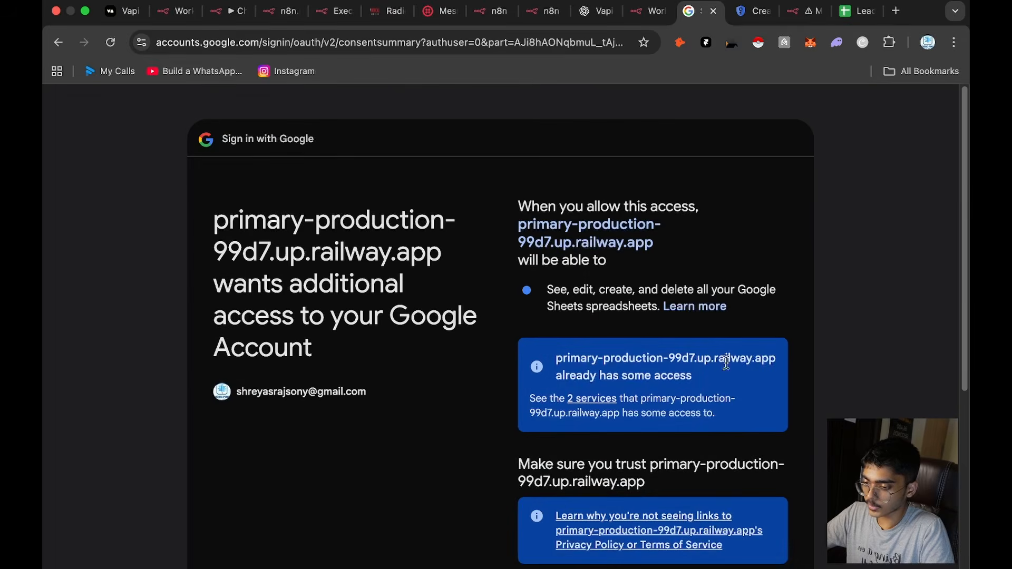
{"action": "scroll", "coordinate": [726, 369], "scroll_direction": "down", "scroll_amount": 5}
{"action": "left_click", "coordinate": [720, 451]}
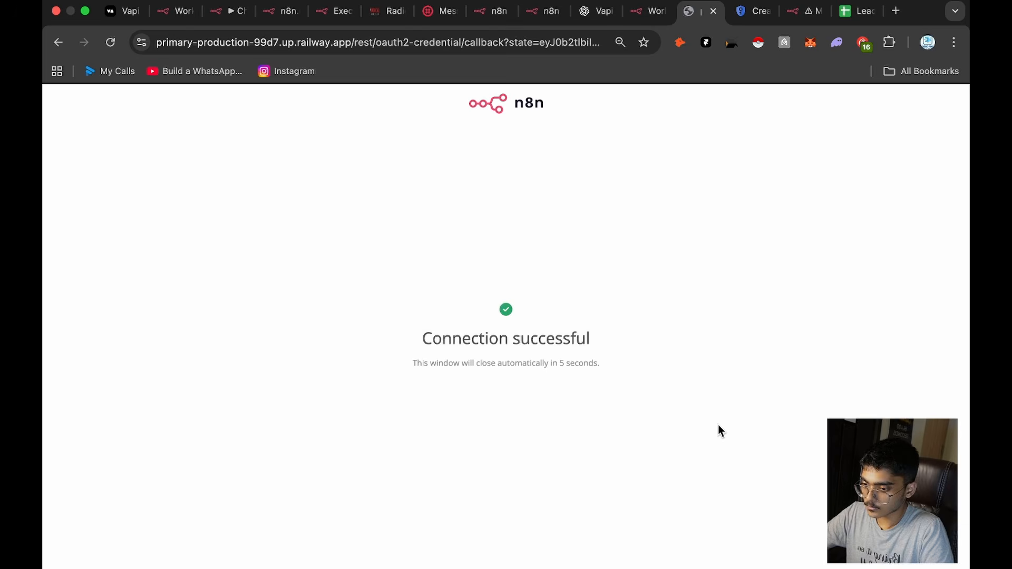
Step: Close the connected credential and point the Append row node to the "Lead LIst Interior Designing Firm" document and Sheet1, mapping each column manually
{"action": "left_click", "coordinate": [648, 15]}
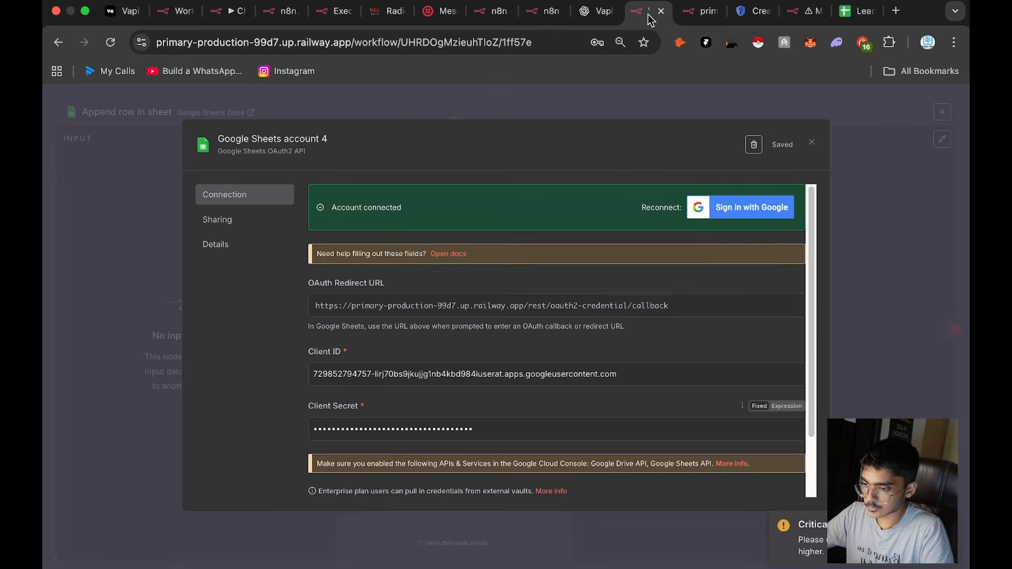
{"action": "left_click", "coordinate": [812, 144]}
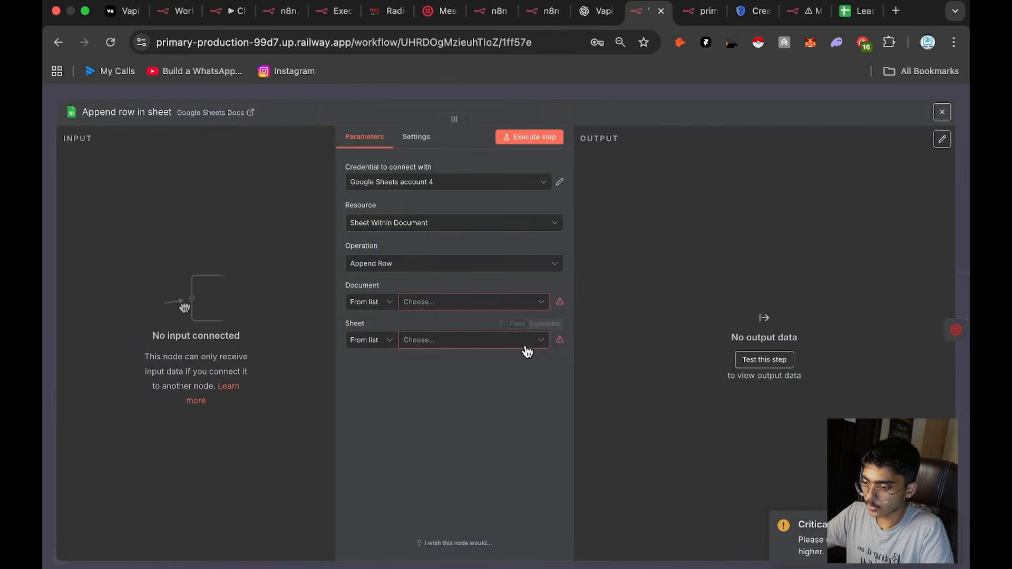
{"action": "left_click", "coordinate": [477, 304]}
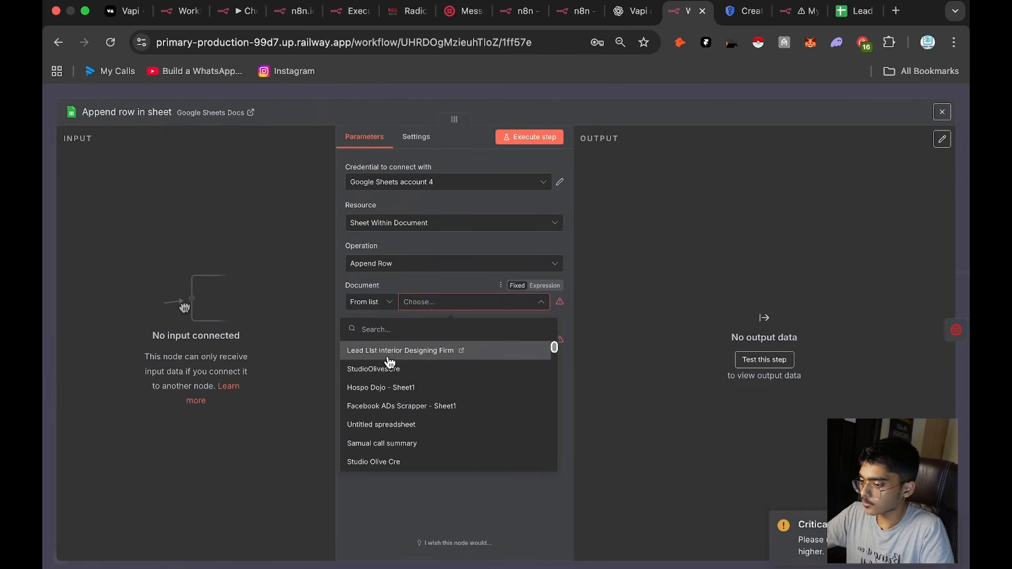
{"action": "left_click", "coordinate": [388, 356]}
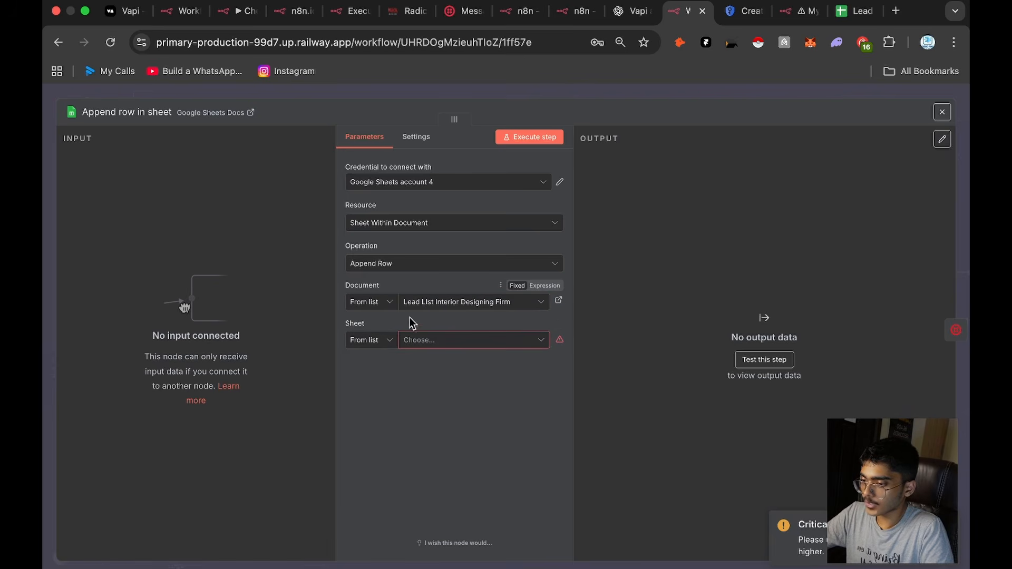
{"action": "left_click", "coordinate": [409, 339]}
{"action": "left_click", "coordinate": [378, 375]}
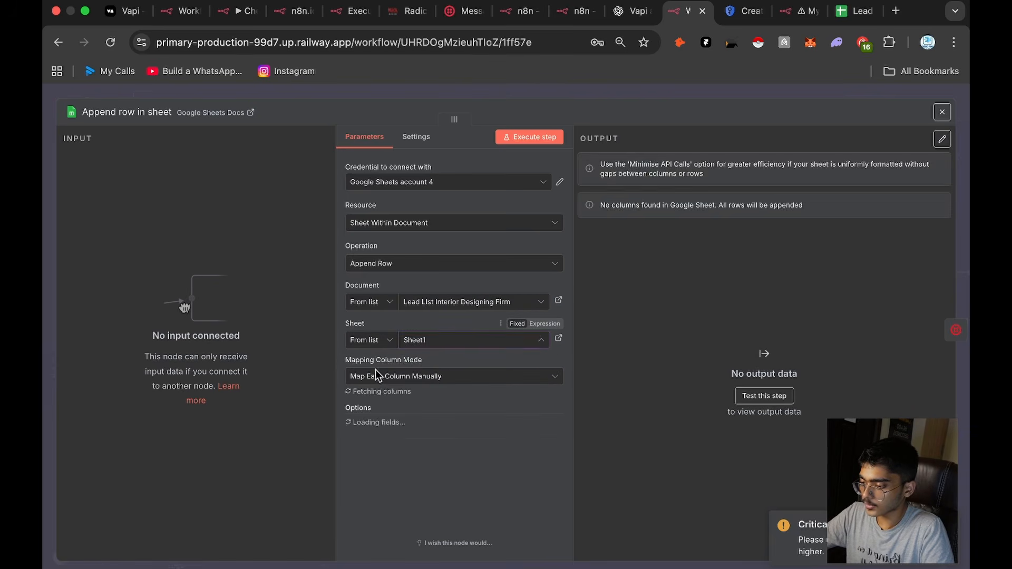
{"action": "left_click", "coordinate": [442, 376]}
{"action": "left_click", "coordinate": [443, 375]}
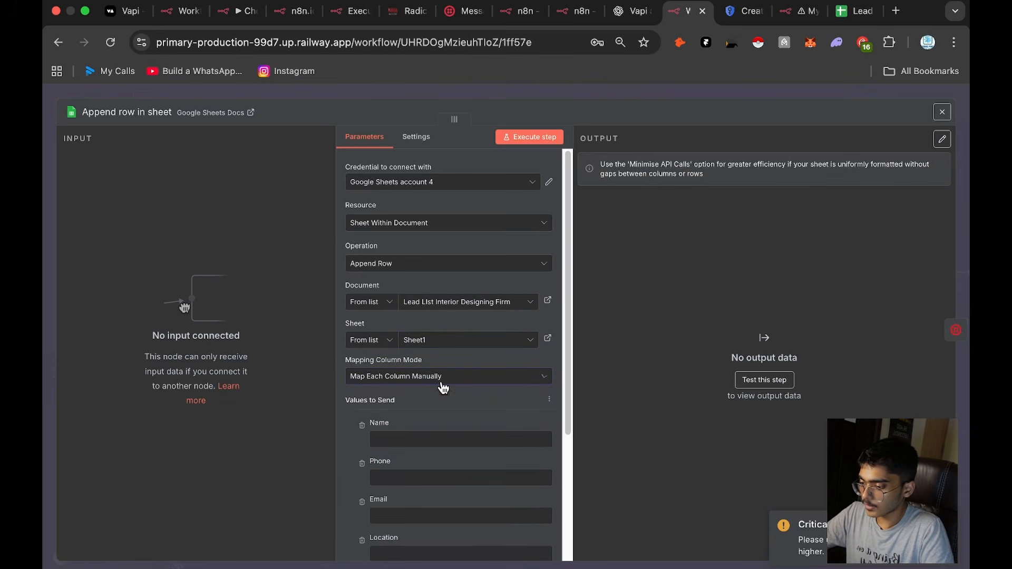
Step: Connect the Filter's Kept output to the Append row in sheet node, then save and activate the workflow
{"action": "left_click", "coordinate": [695, 95]}
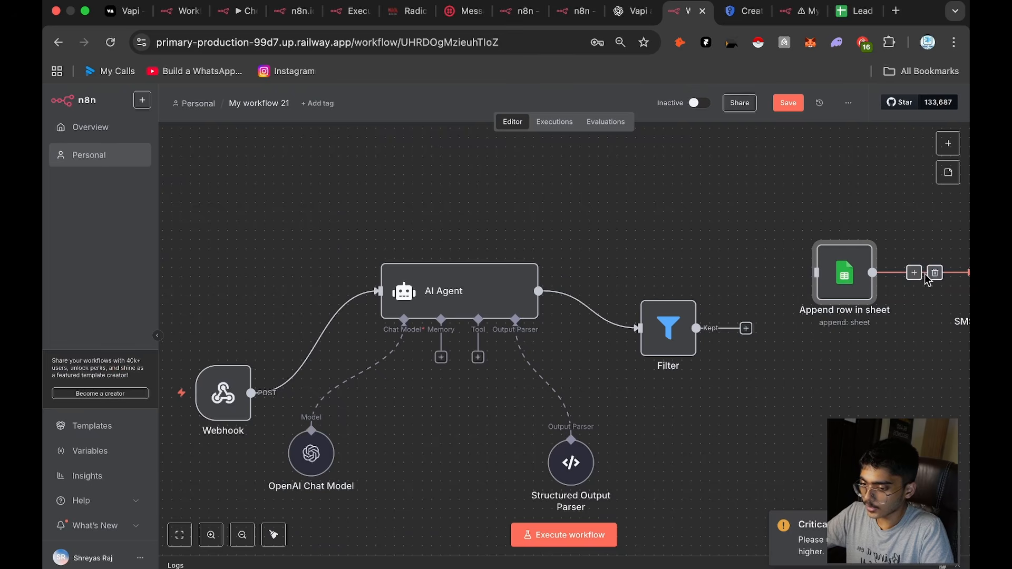
{"action": "left_click_drag", "start_coordinate": [701, 331], "coordinate": [797, 282]}
{"action": "left_click", "coordinate": [788, 104]}
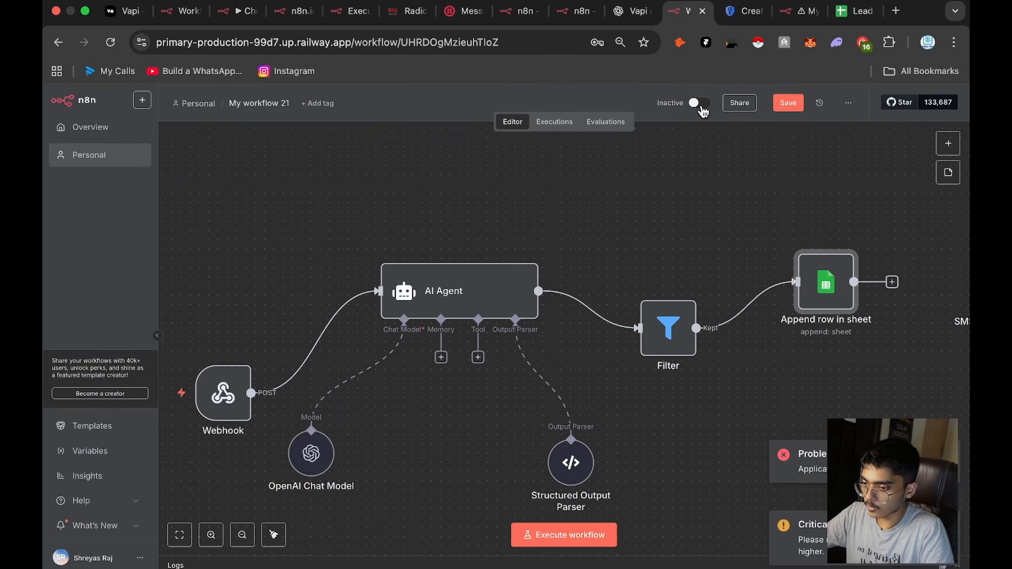
{"action": "scroll", "coordinate": [874, 288], "scroll_direction": "right", "scroll_amount": 6}
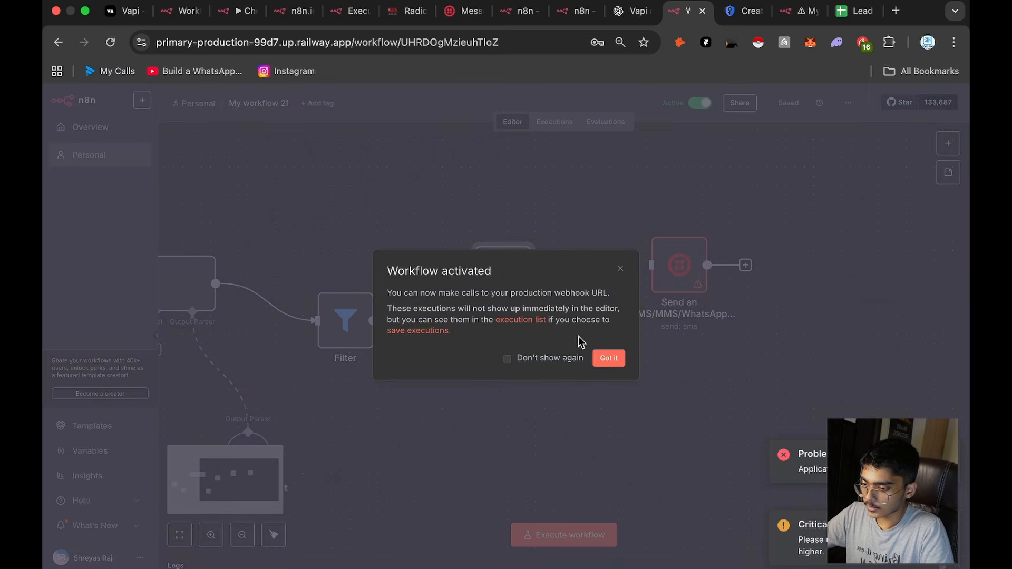
{"action": "left_click", "coordinate": [613, 360]}
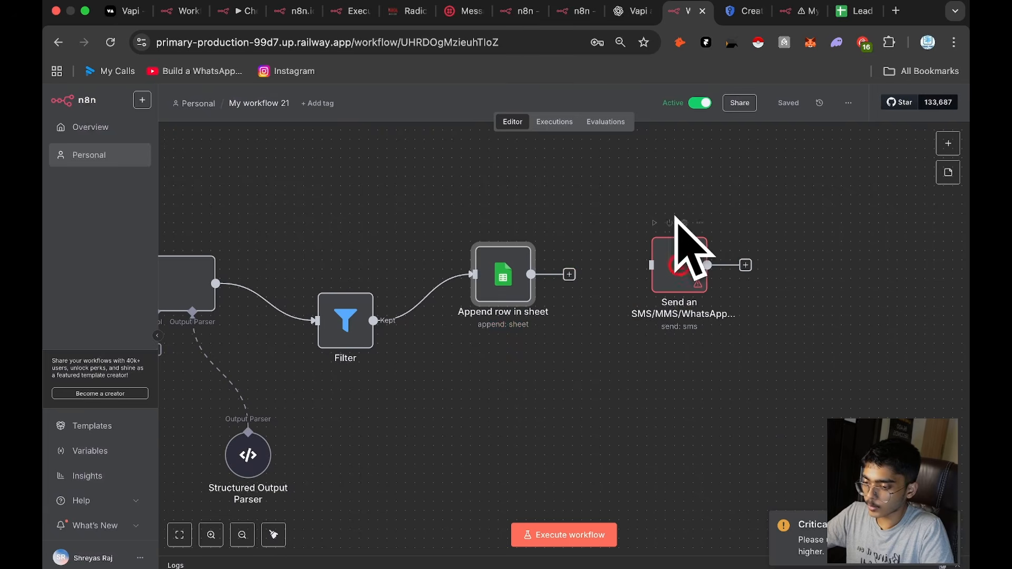
Step: Open the Twilio Console in a new browser tab
{"action": "left_click", "coordinate": [895, 14]}
{"action": "type", "text": "twilio"}
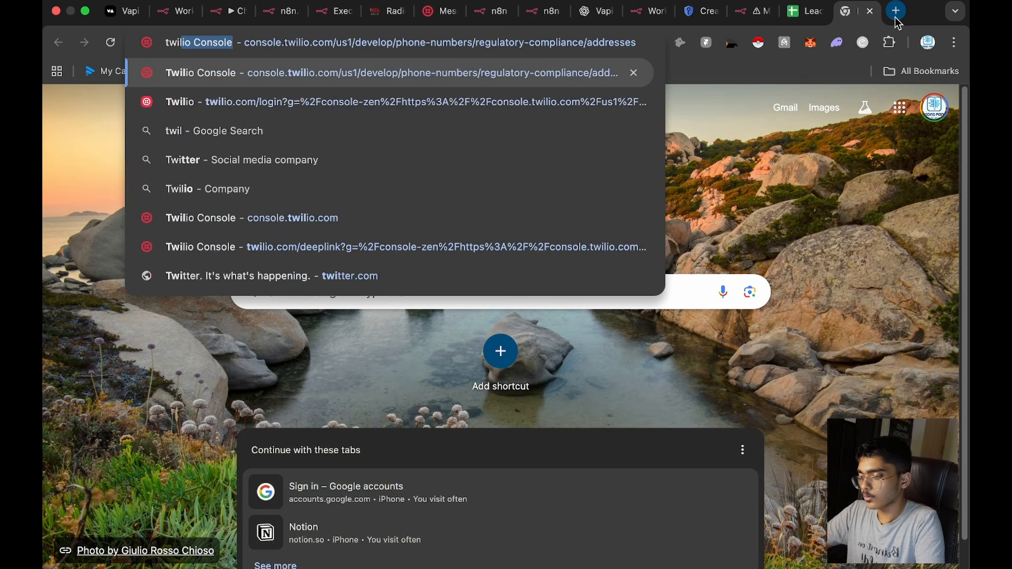
{"action": "key", "text": "Return"}
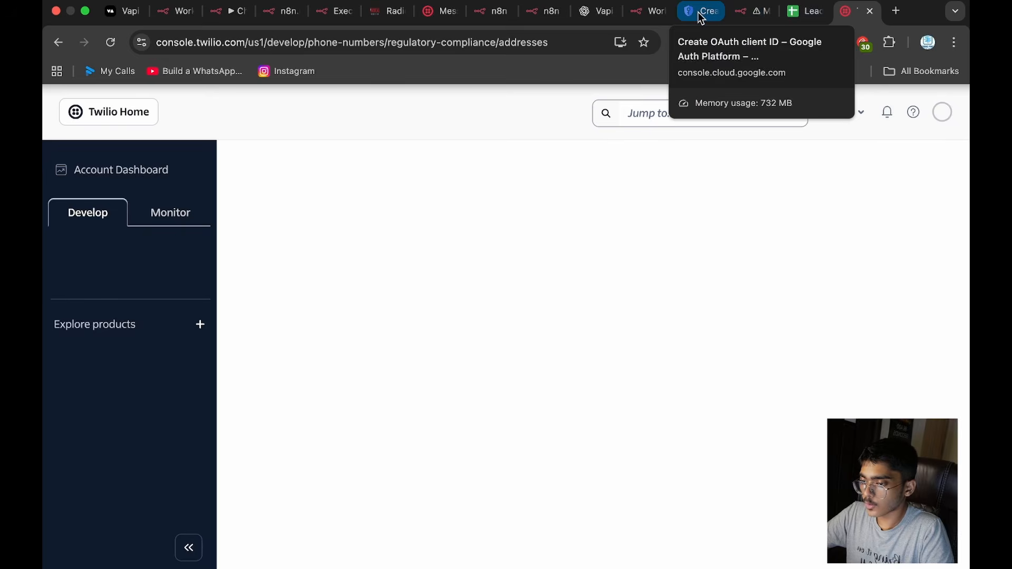
Step: Return to the n8n workflow and start a new Twilio credential in the Send an SMS/MMS/WhatsApp message node
{"action": "left_click", "coordinate": [759, 13]}
{"action": "left_click_drag", "start_coordinate": [655, 12], "coordinate": [738, 18]}
{"action": "double_click", "coordinate": [682, 267]}
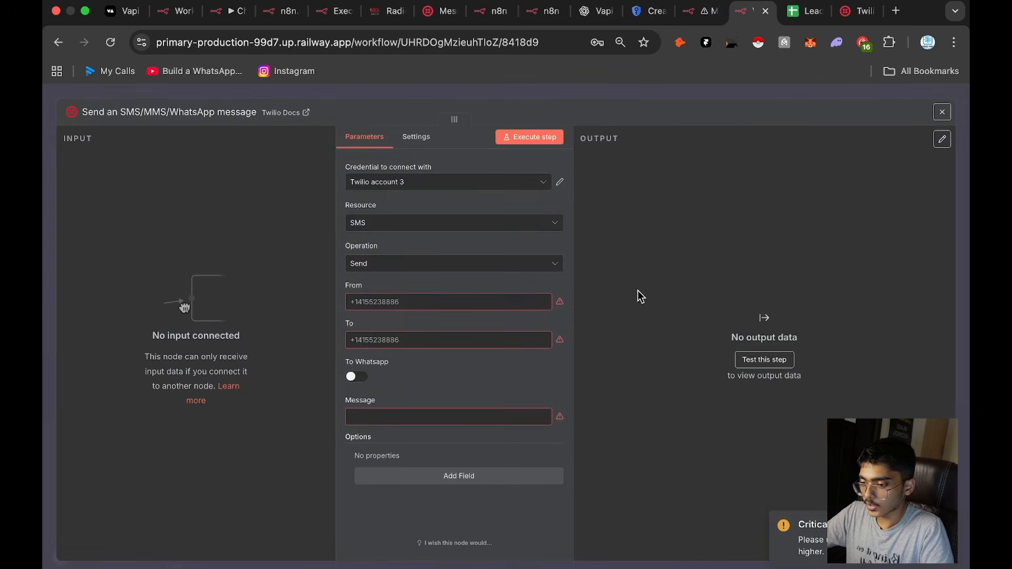
{"action": "left_click", "coordinate": [504, 182]}
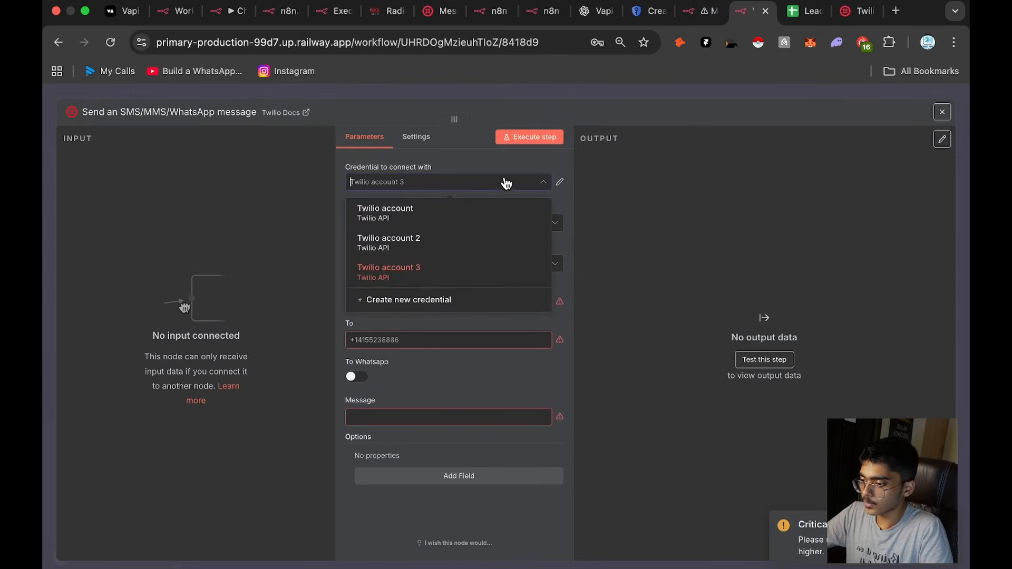
{"action": "left_click", "coordinate": [497, 299]}
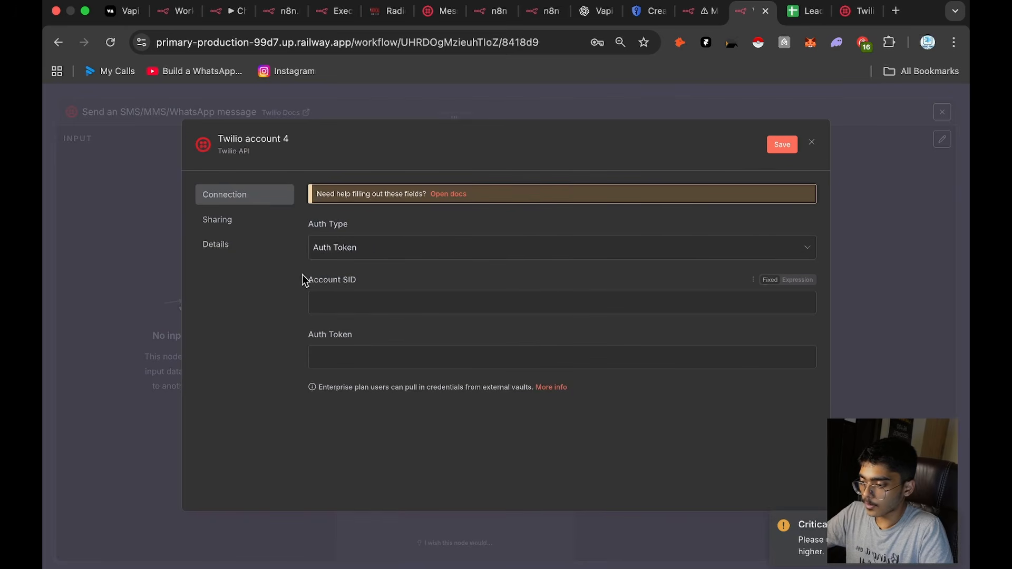
Step: Switch the Twilio Console to "My first Twilio account" and locate the Account SID and Auth Token on its dashboard
{"action": "left_click", "coordinate": [859, 10]}
{"action": "left_click", "coordinate": [134, 182]}
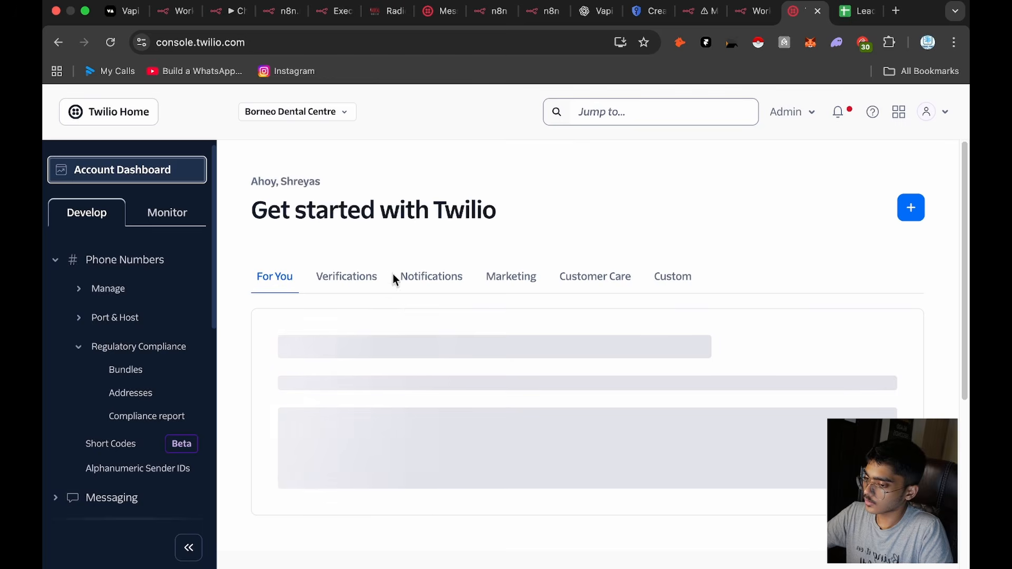
{"action": "left_click", "coordinate": [339, 112]}
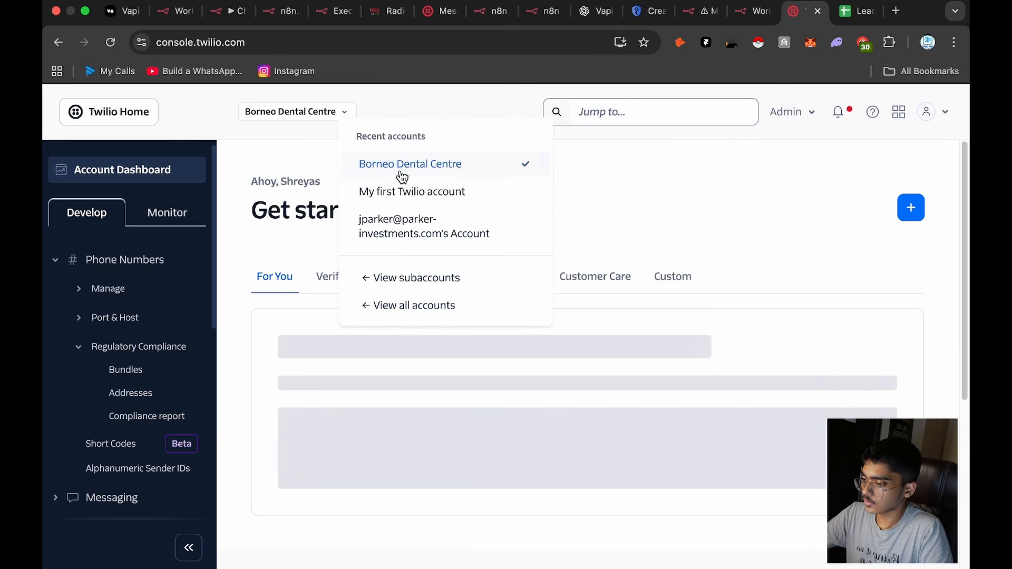
{"action": "left_click", "coordinate": [410, 192]}
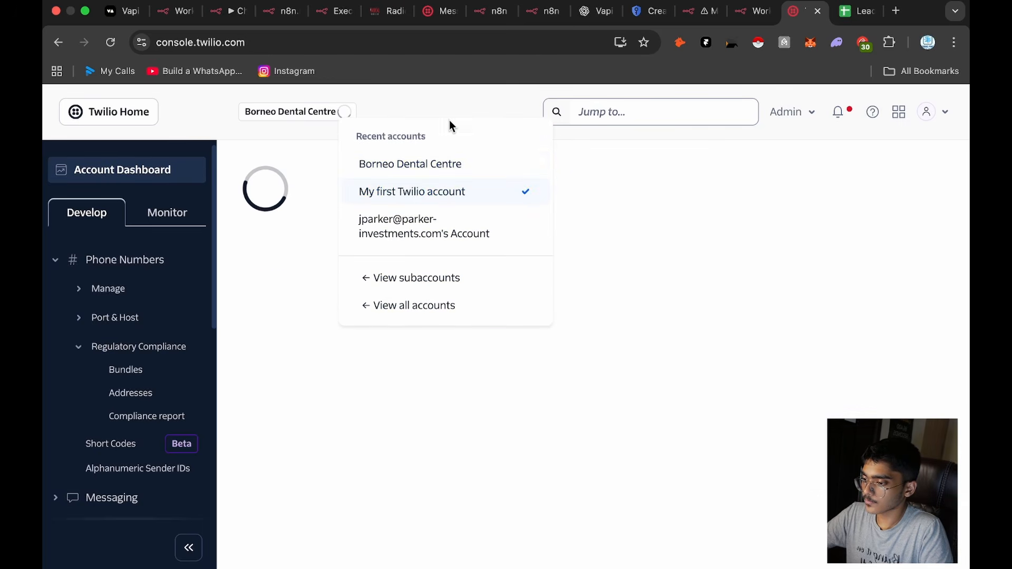
{"action": "left_click", "coordinate": [469, 104]}
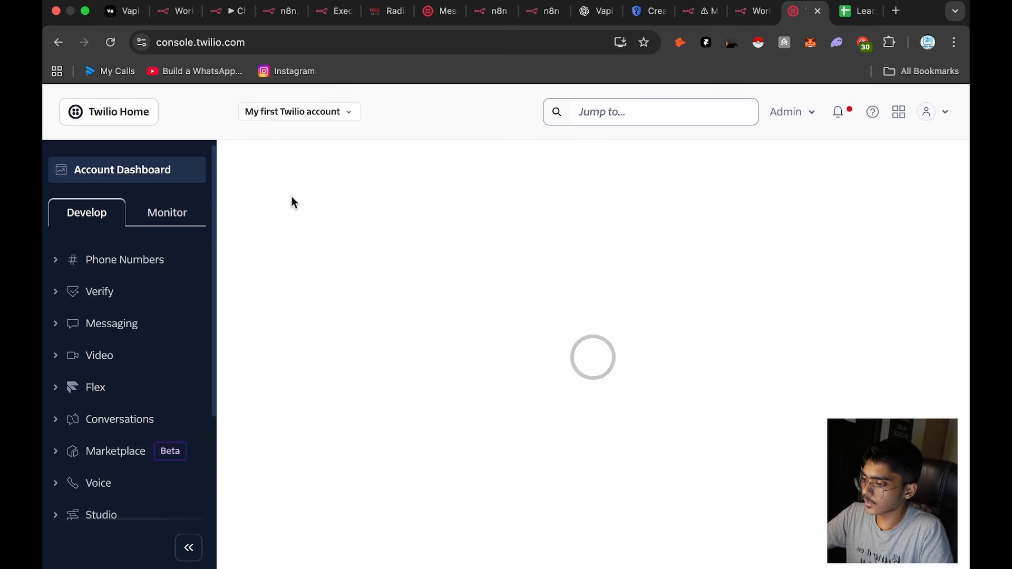
{"action": "left_click", "coordinate": [151, 178]}
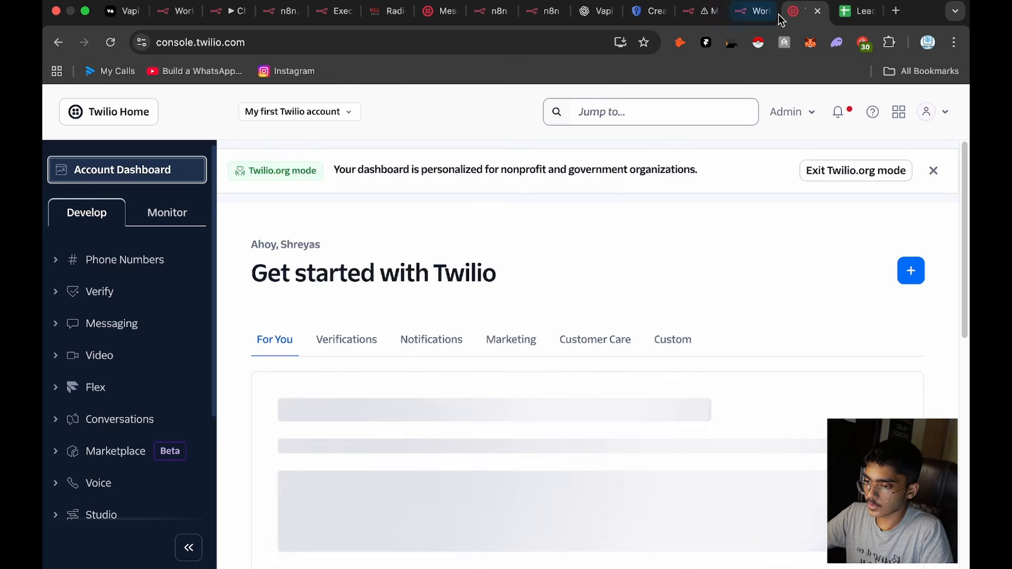
{"action": "left_click", "coordinate": [753, 11]}
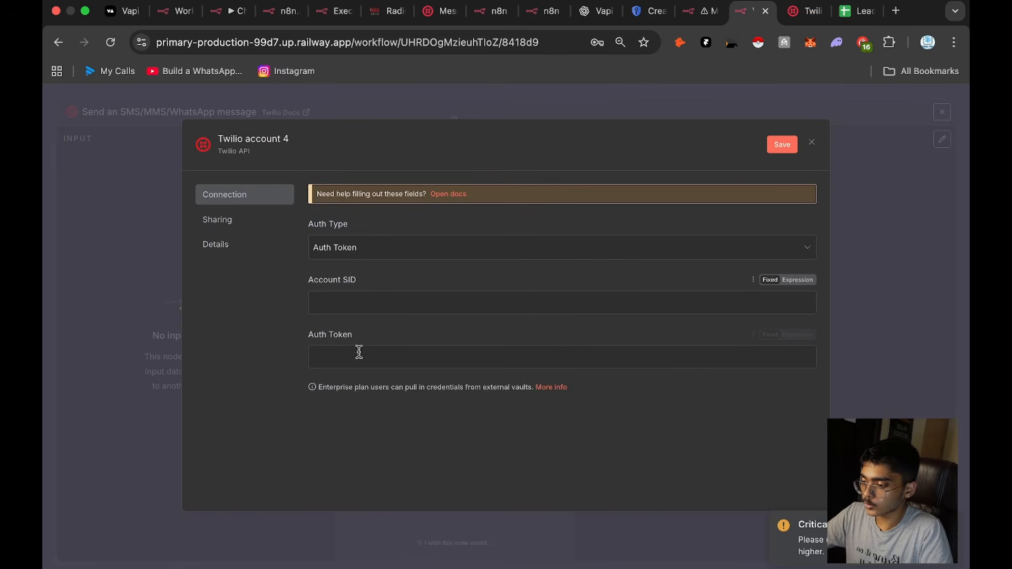
{"action": "left_click", "coordinate": [806, 11]}
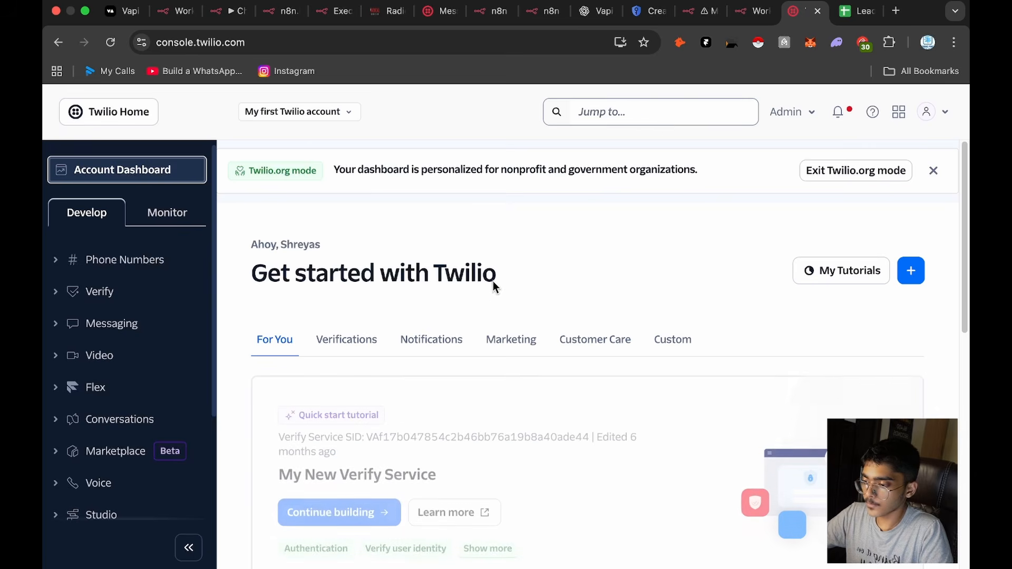
{"action": "scroll", "coordinate": [492, 280], "scroll_direction": "down", "scroll_amount": 10}
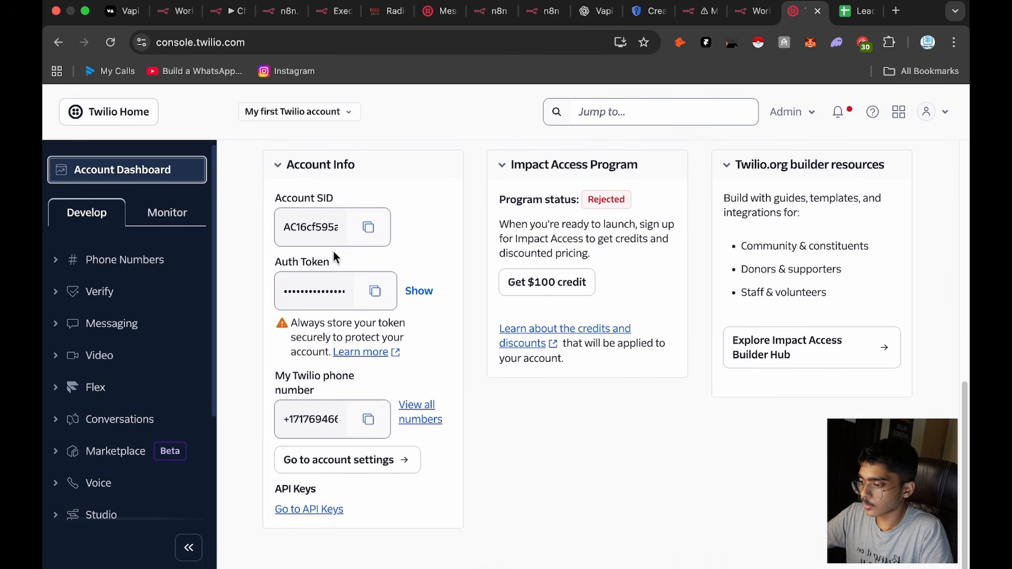
Step: Save the new Twilio credential with its fields empty and select Twilio account 3 as the message node's credential
{"action": "left_click", "coordinate": [752, 11]}
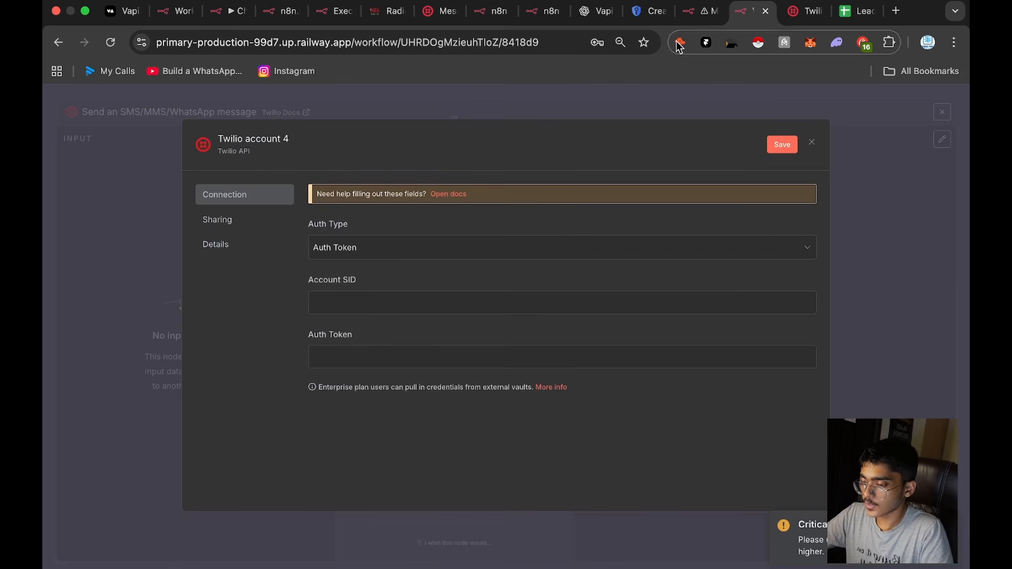
{"action": "left_click", "coordinate": [779, 147]}
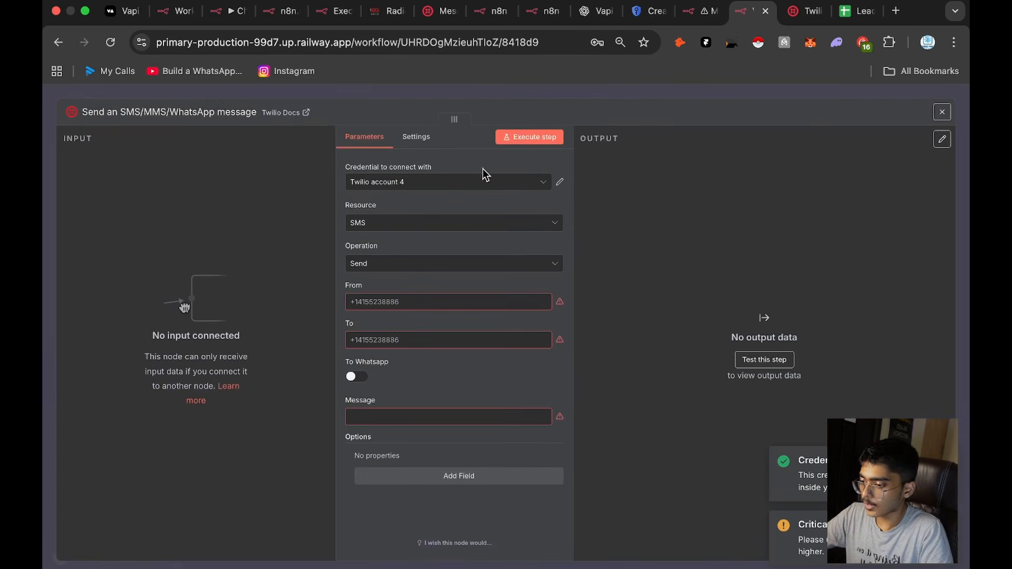
{"action": "left_click", "coordinate": [448, 182]}
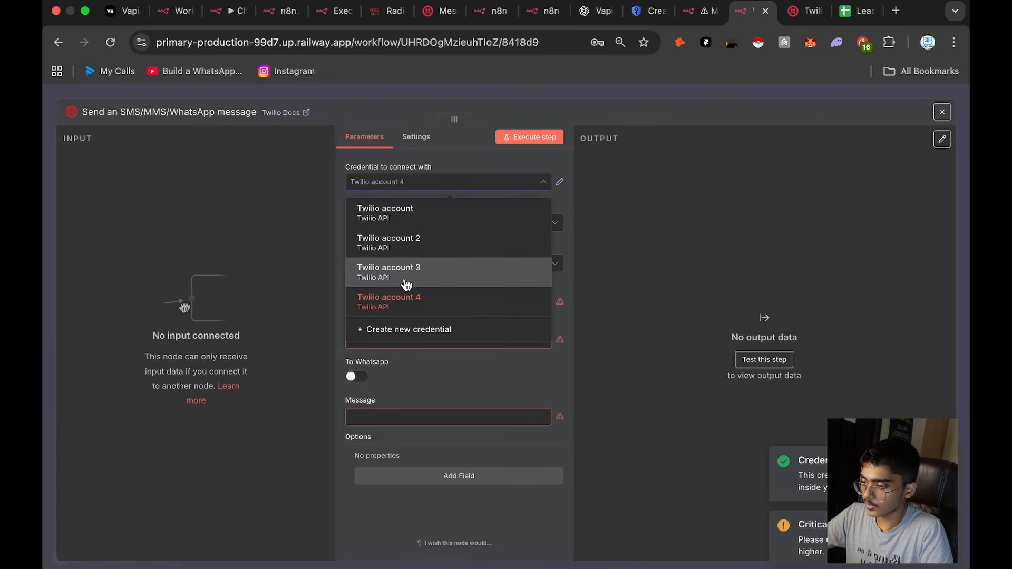
{"action": "left_click", "coordinate": [406, 283]}
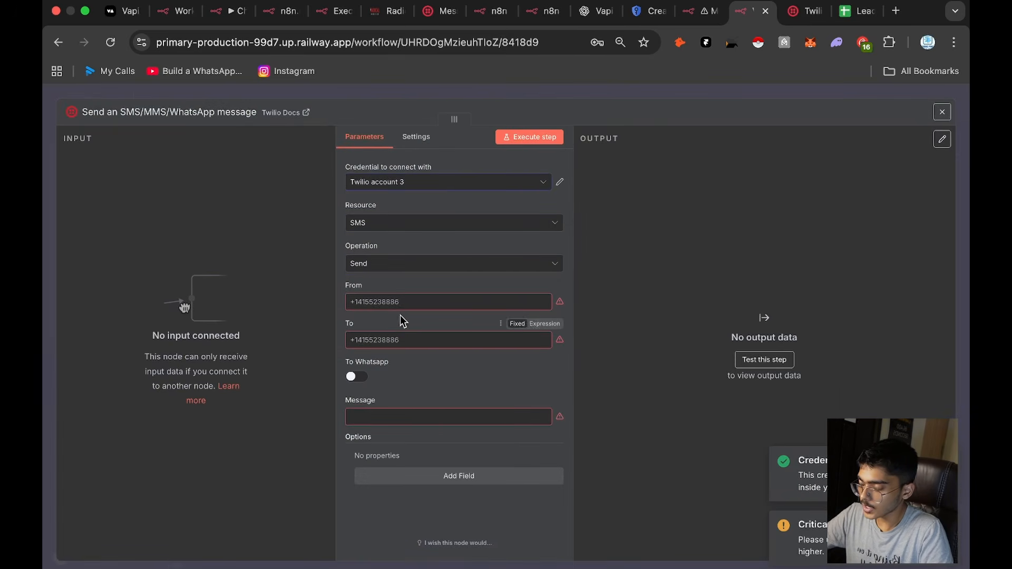
Step: Retry loading the Twilio dashboard, and enter the recipient's phone number as the To value of the n8n message node
{"action": "left_click", "coordinate": [806, 10]}
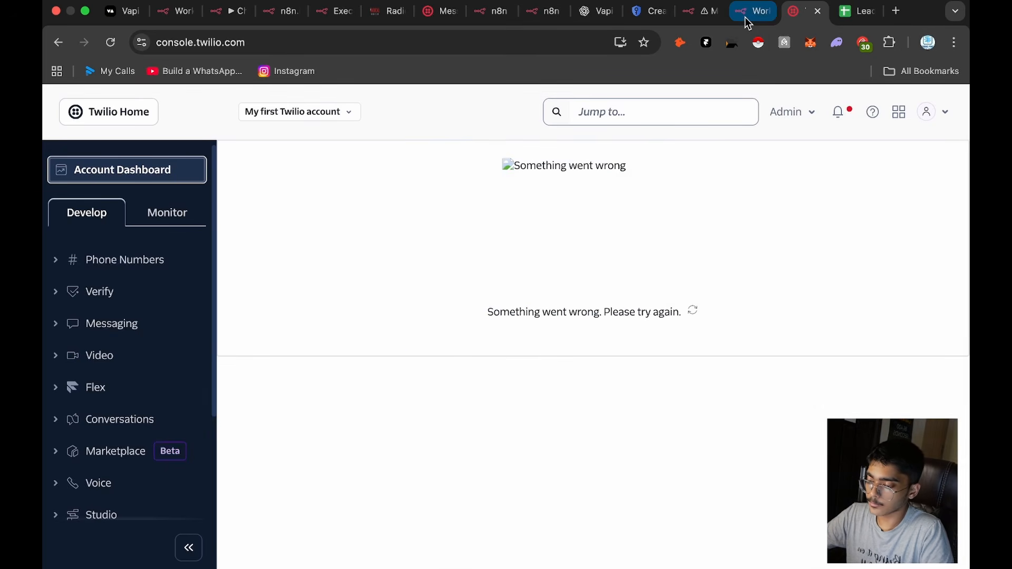
{"action": "left_click", "coordinate": [692, 311]}
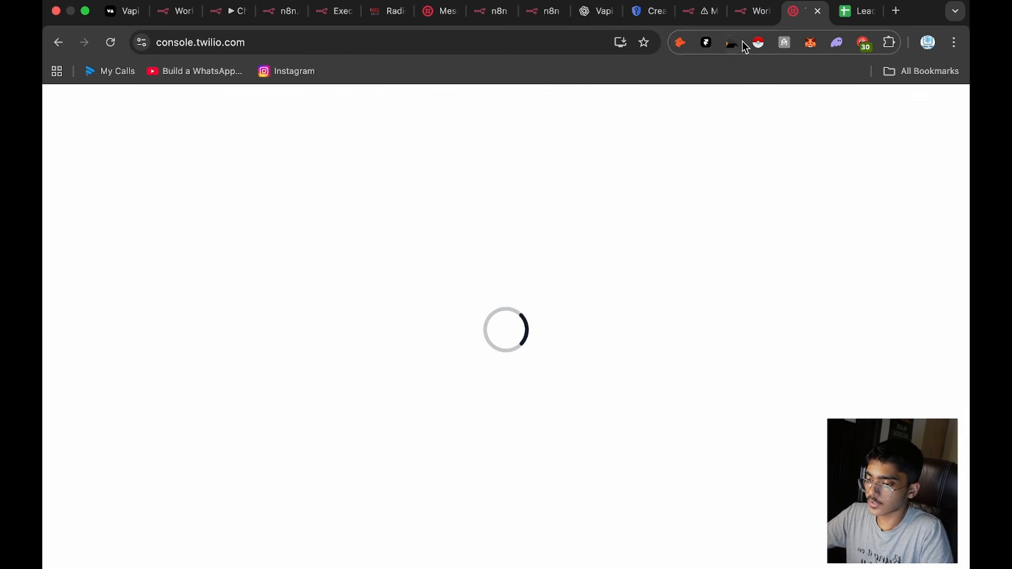
{"action": "left_click", "coordinate": [751, 10]}
{"action": "left_click", "coordinate": [443, 406]}
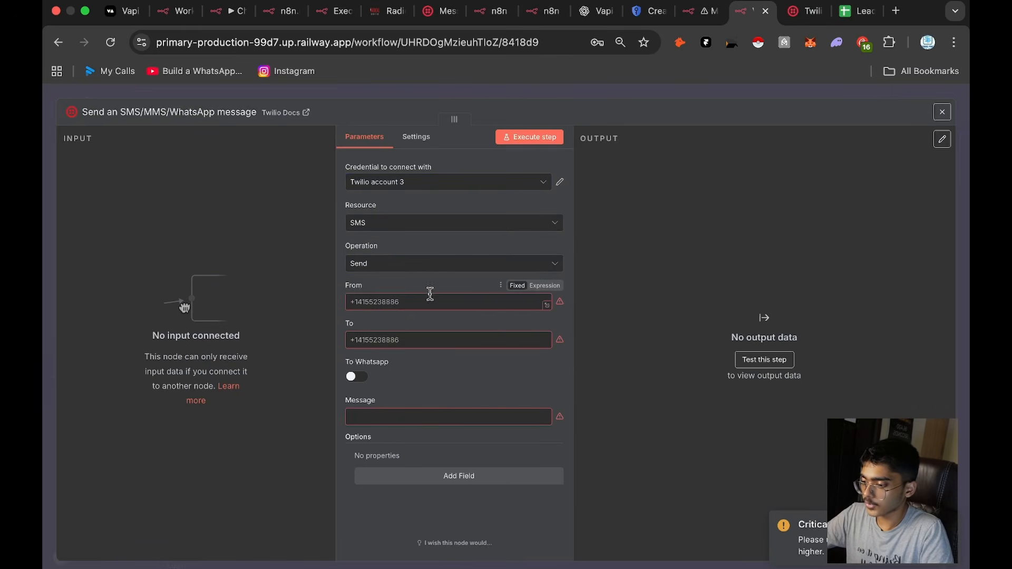
{"action": "left_click", "coordinate": [369, 340]}
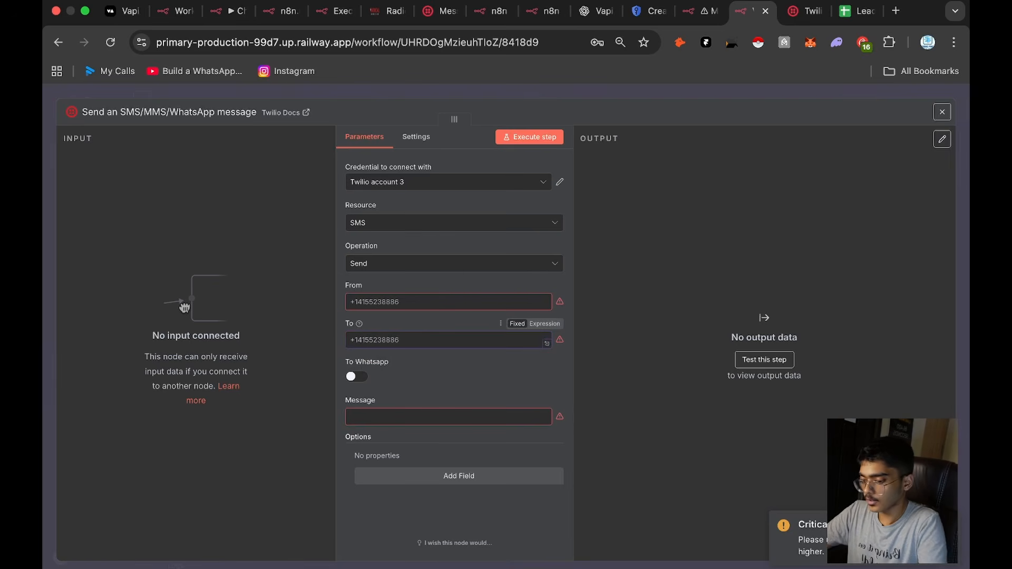
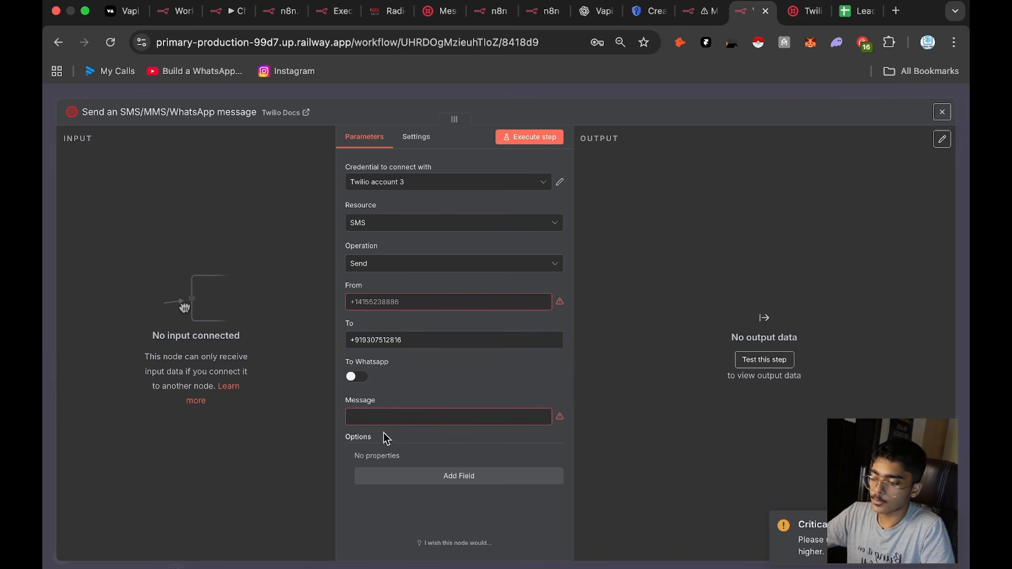
Step: Write the SMS message text, beginning with "New Le"
{"action": "left_click", "coordinate": [399, 420]}
{"action": "type", "text": "New Le"}
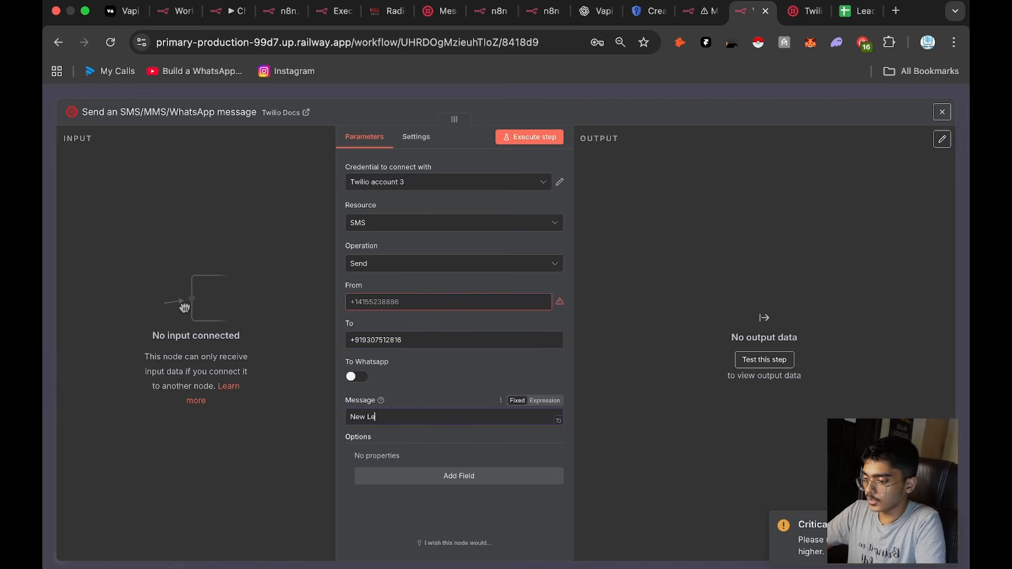
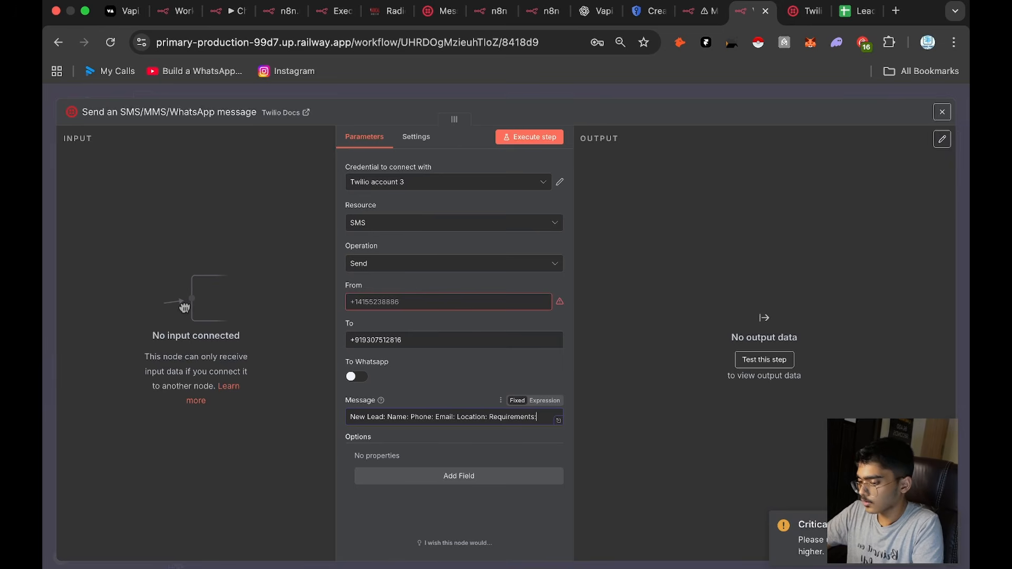
{"action": "left_click", "coordinate": [422, 302]}
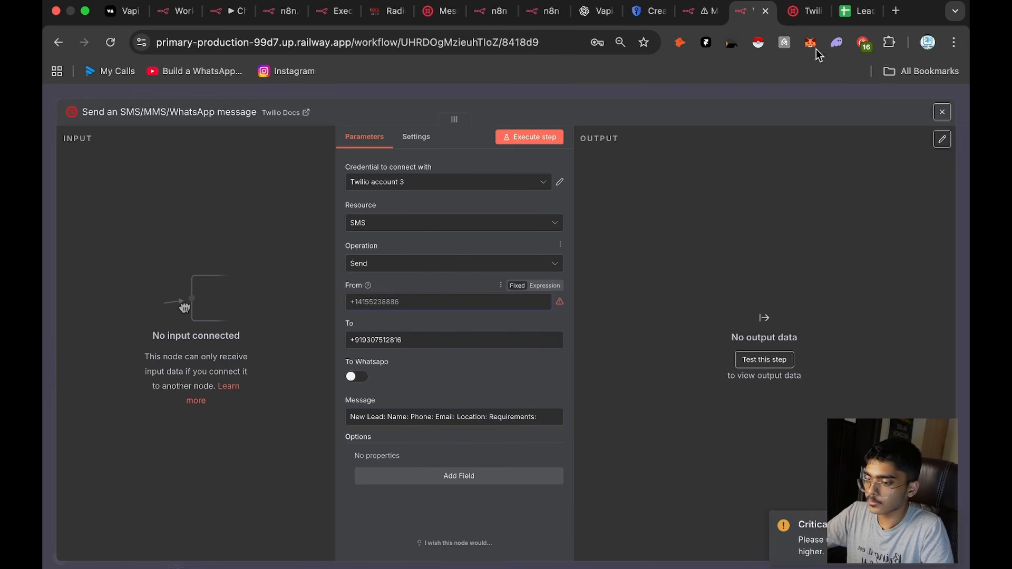
{"action": "left_click", "coordinate": [792, 12]}
{"action": "scroll", "coordinate": [431, 466], "scroll_direction": "down", "scroll_amount": 5}
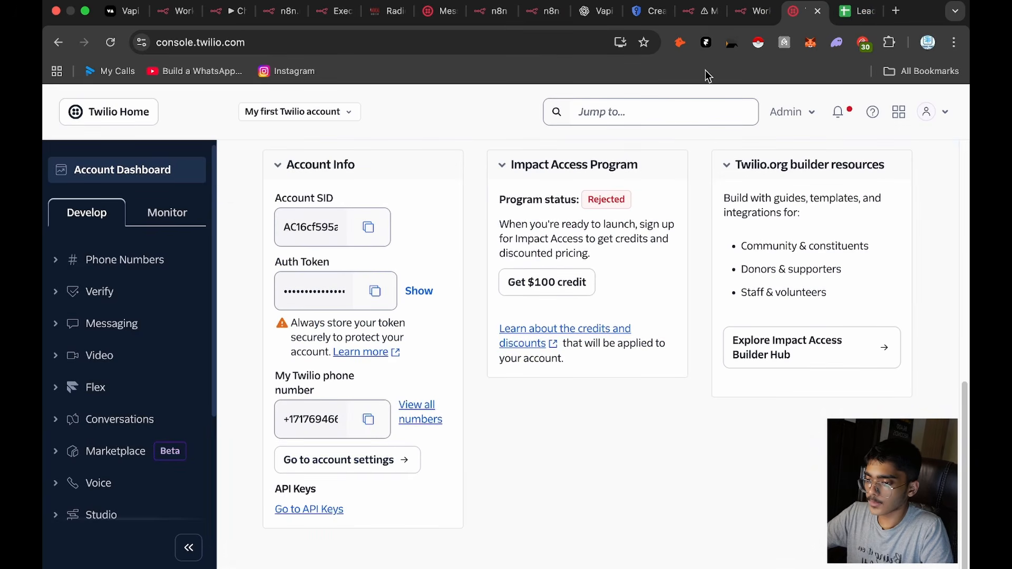
{"action": "left_click", "coordinate": [742, 16]}
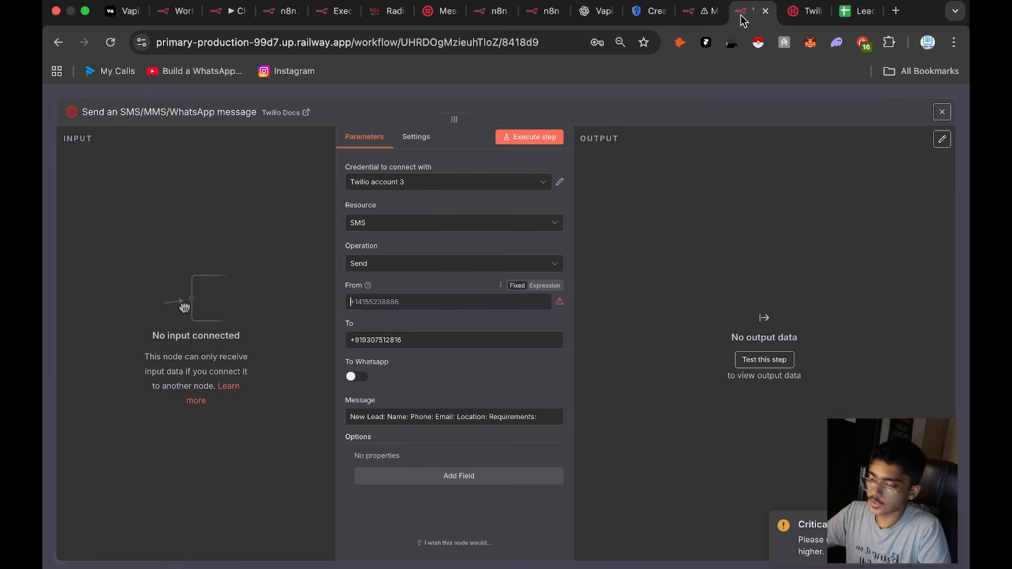
Step: Move the unfinished Twilio node aside and copy the configured SMS node from My workflow 16 into My workflow 21
{"action": "left_click", "coordinate": [696, 91]}
{"action": "left_click_drag", "start_coordinate": [684, 266], "coordinate": [785, 540]}
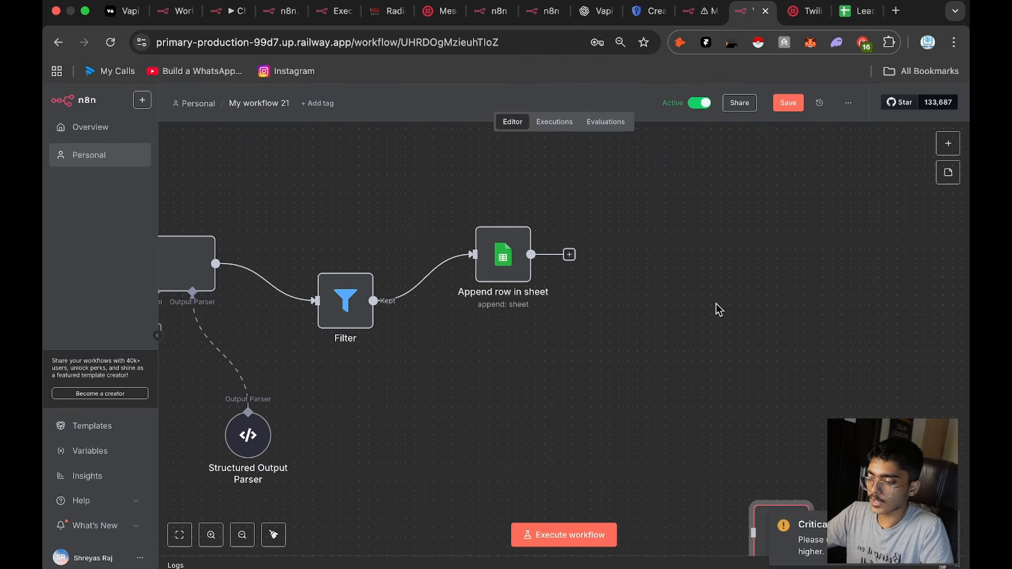
{"action": "scroll", "coordinate": [706, 237], "scroll_direction": "up", "scroll_amount": 2}
{"action": "left_click", "coordinate": [700, 11]}
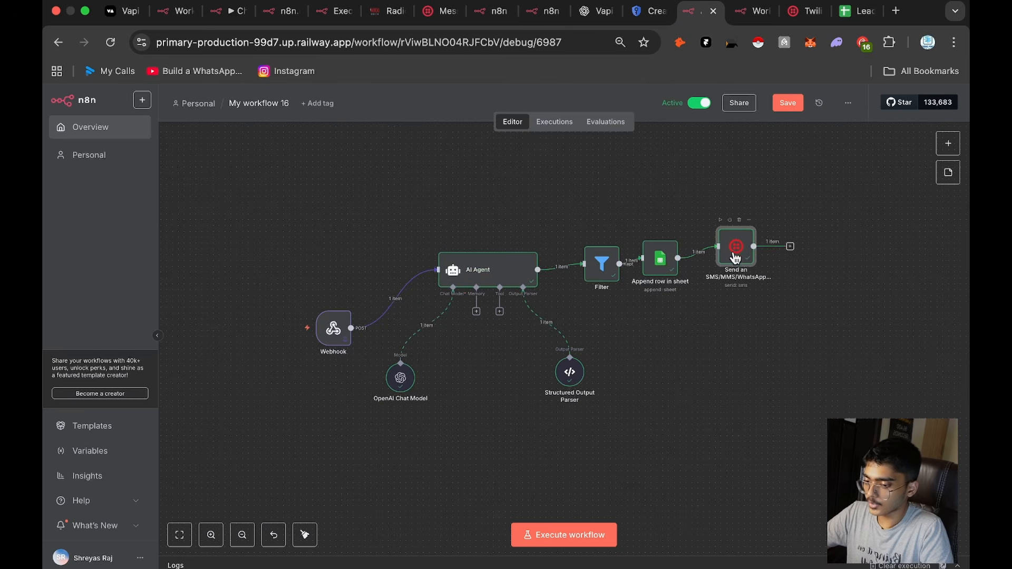
{"action": "left_click", "coordinate": [748, 10]}
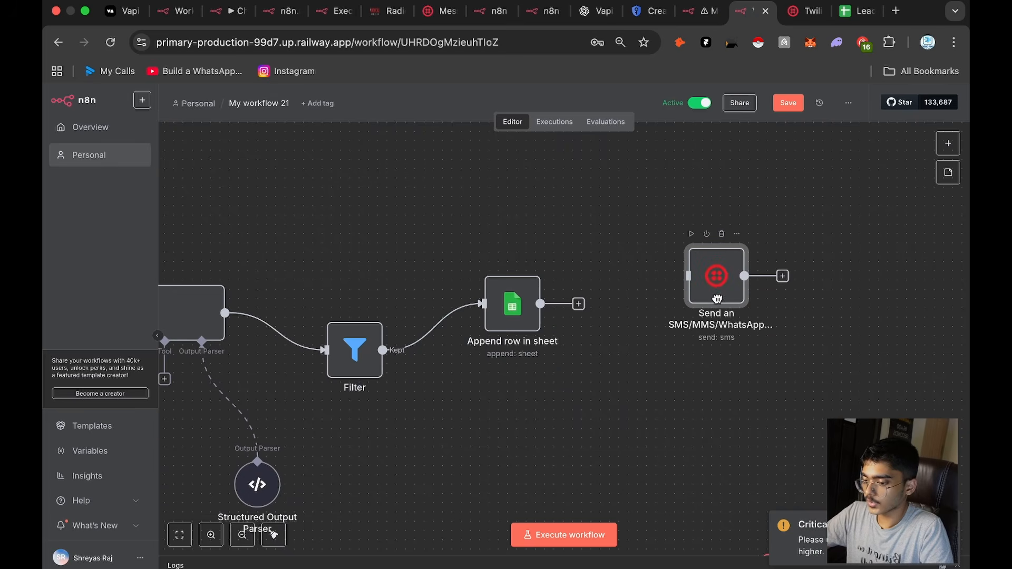
Step: Review the pasted Twilio node's From and To numbers and the lead fields in its message expression
{"action": "double_click", "coordinate": [716, 289]}
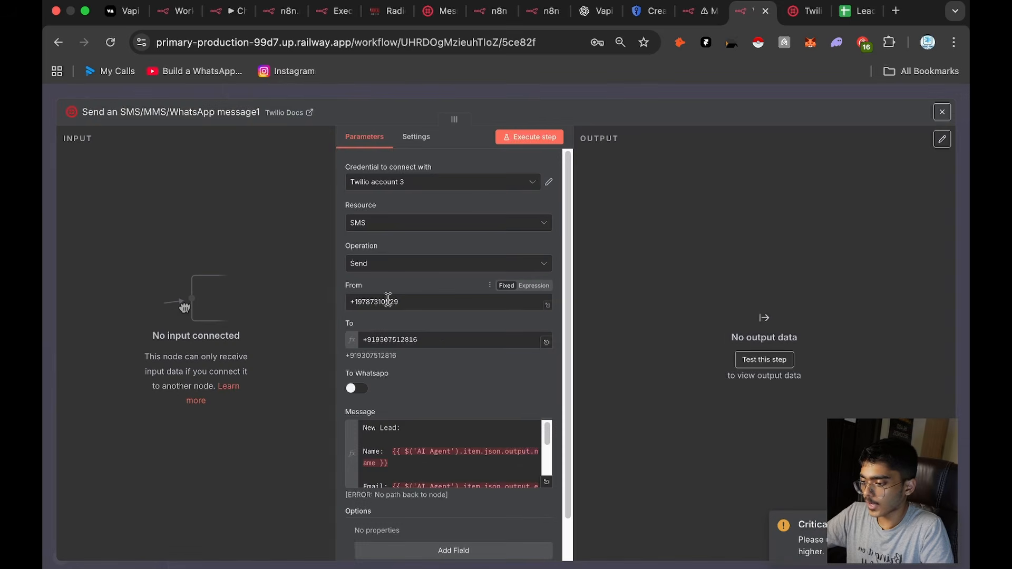
{"action": "scroll", "coordinate": [418, 303], "scroll_direction": "down", "scroll_amount": 2}
{"action": "scroll", "coordinate": [412, 398], "scroll_direction": "down", "scroll_amount": 1}
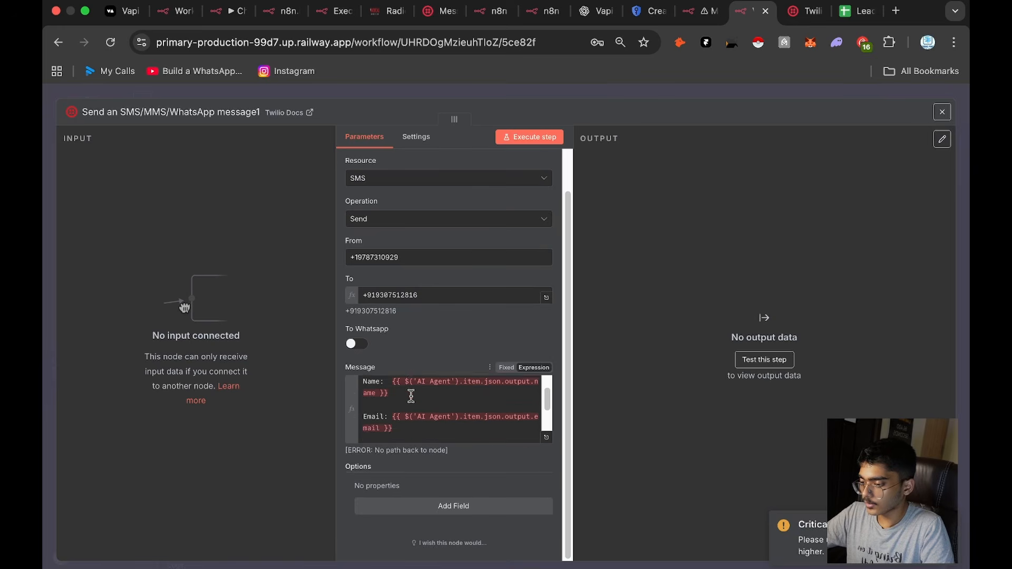
{"action": "scroll", "coordinate": [411, 396], "scroll_direction": "up", "scroll_amount": 1}
{"action": "scroll", "coordinate": [386, 400], "scroll_direction": "down", "scroll_amount": 1}
{"action": "scroll", "coordinate": [388, 405], "scroll_direction": "up", "scroll_amount": 1}
{"action": "scroll", "coordinate": [390, 413], "scroll_direction": "down", "scroll_amount": 4}
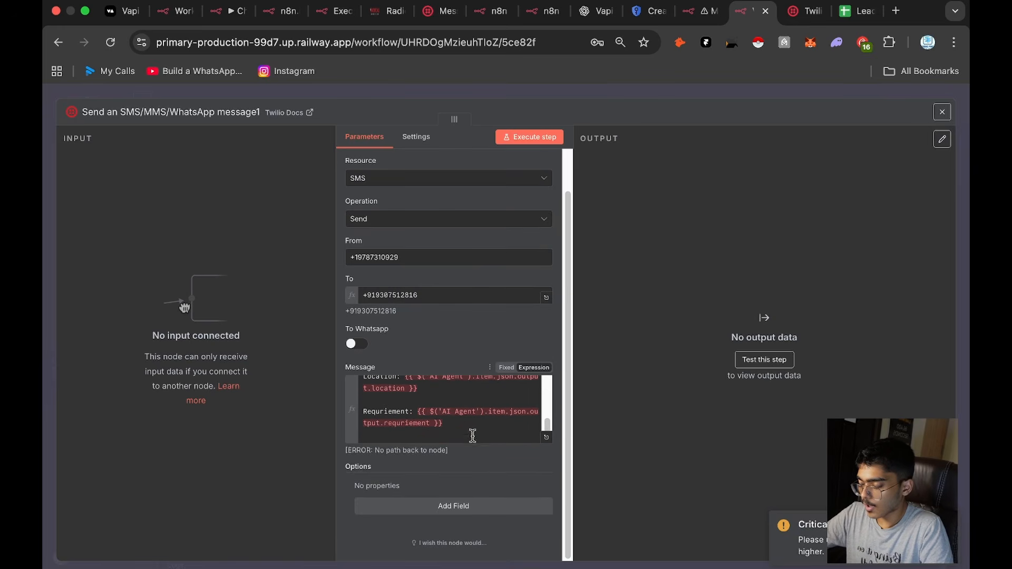
{"action": "left_click", "coordinate": [718, 94]}
Step: Save My workflow 21 and copy the Webhook node's production URL
{"action": "scroll", "coordinate": [714, 116], "scroll_direction": "left", "scroll_amount": 5}
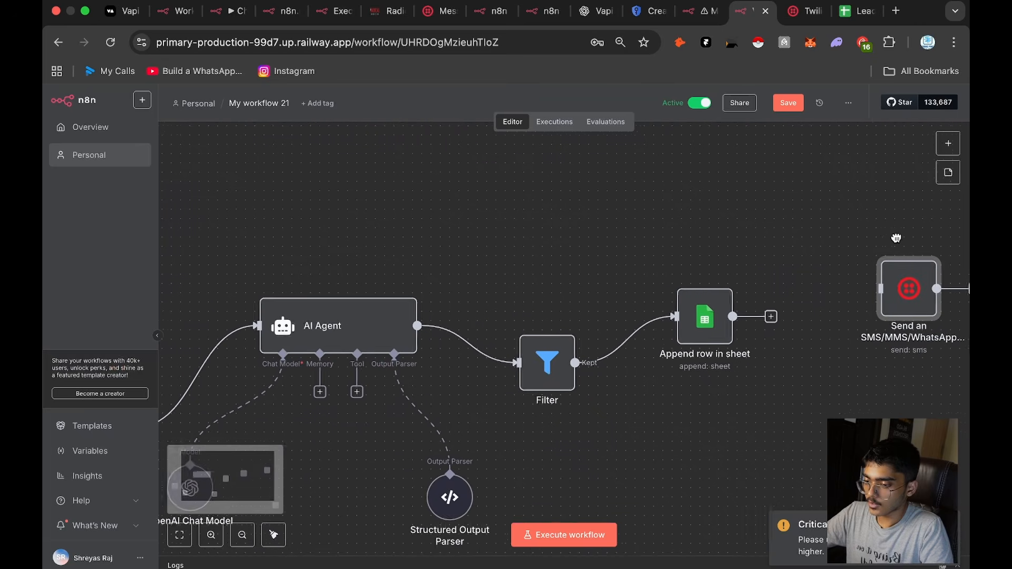
{"action": "left_click", "coordinate": [793, 105]}
{"action": "scroll", "coordinate": [791, 211], "scroll_direction": "left", "scroll_amount": 5}
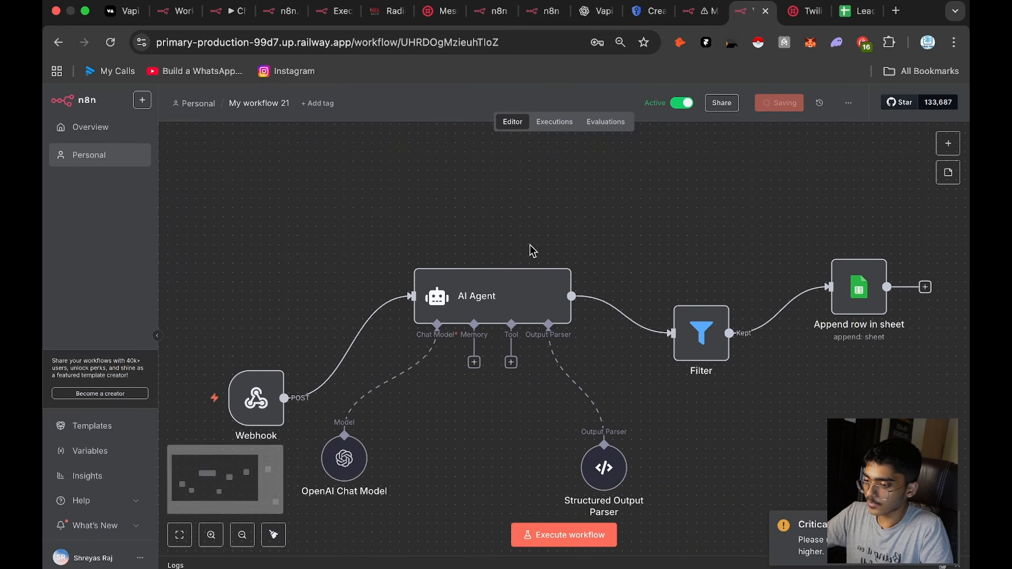
{"action": "double_click", "coordinate": [256, 400]}
{"action": "left_click", "coordinate": [431, 189]}
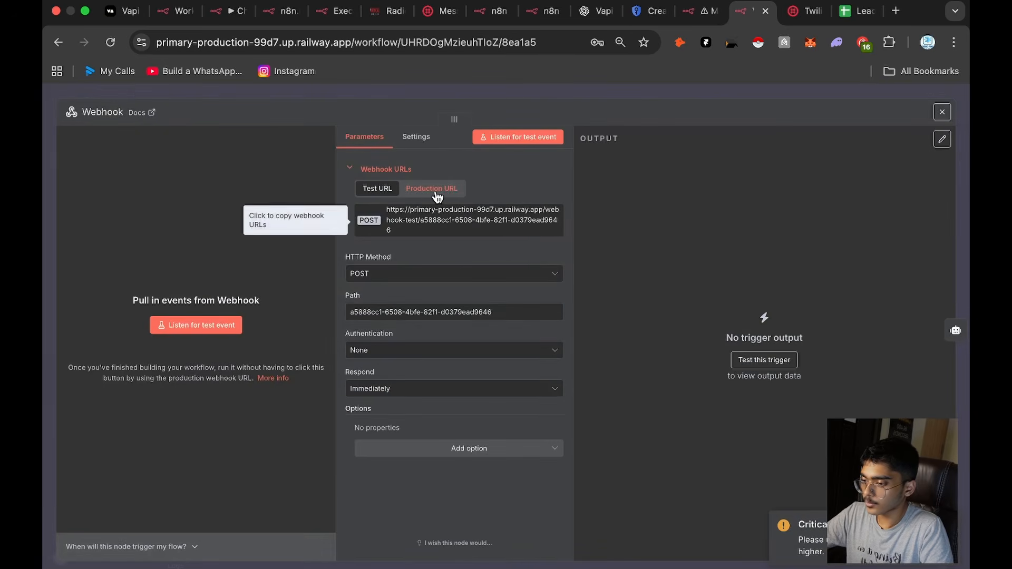
{"action": "left_click", "coordinate": [431, 220]}
Step: In Vapi, set the Interior Designing assistant's messaging Server URL to the copied production webhook URL and publish the assistant
{"action": "left_click_drag", "start_coordinate": [123, 11], "coordinate": [549, 16]}
{"action": "key", "text": "ctrl+Left"}
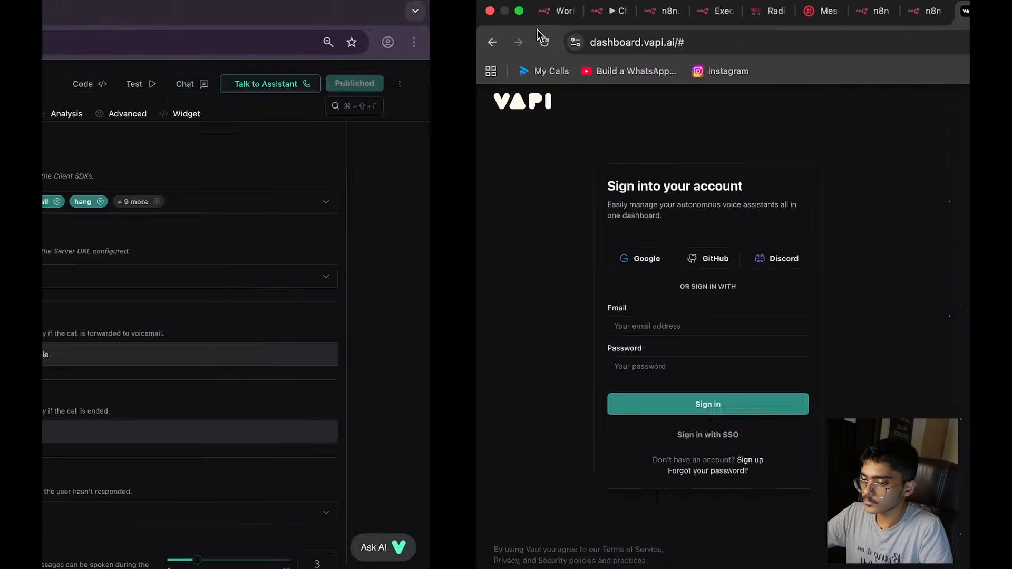
{"action": "left_click", "coordinate": [272, 204]}
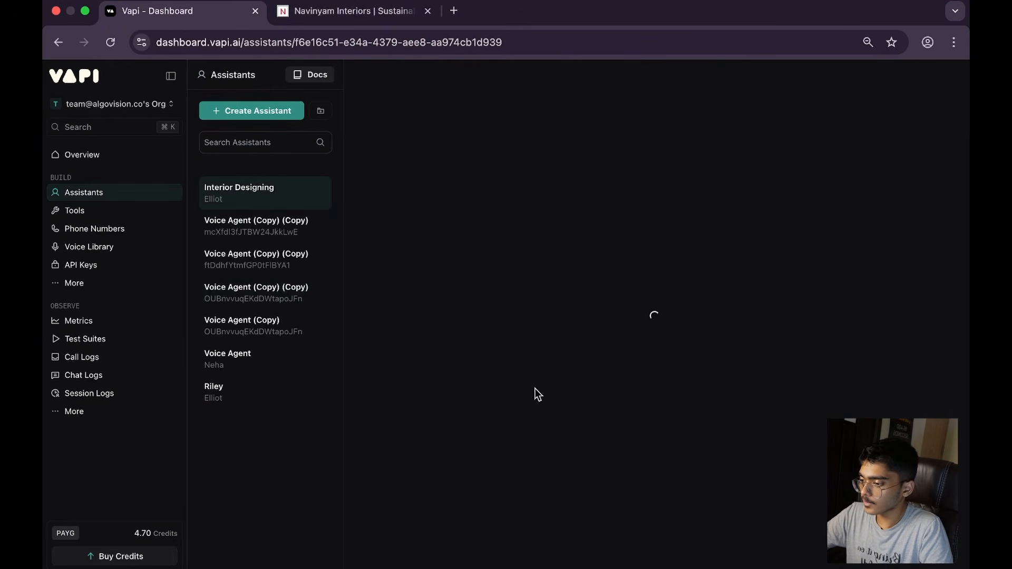
{"action": "scroll", "coordinate": [564, 409], "scroll_direction": "down", "scroll_amount": 10}
{"action": "scroll", "coordinate": [584, 393], "scroll_direction": "down", "scroll_amount": 15}
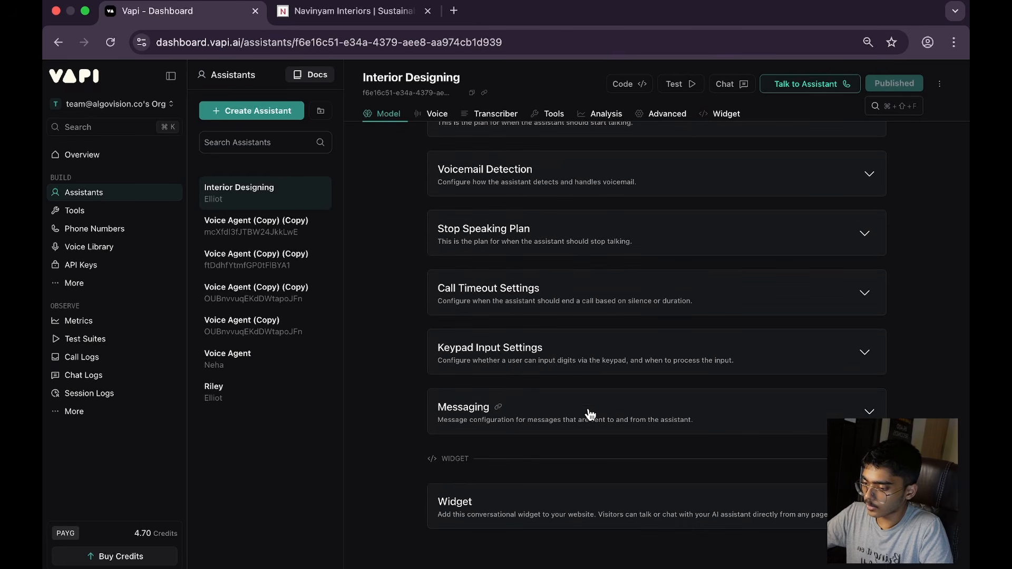
{"action": "left_click", "coordinate": [590, 415]}
{"action": "left_click", "coordinate": [583, 346]}
{"action": "key", "text": "super+v"}
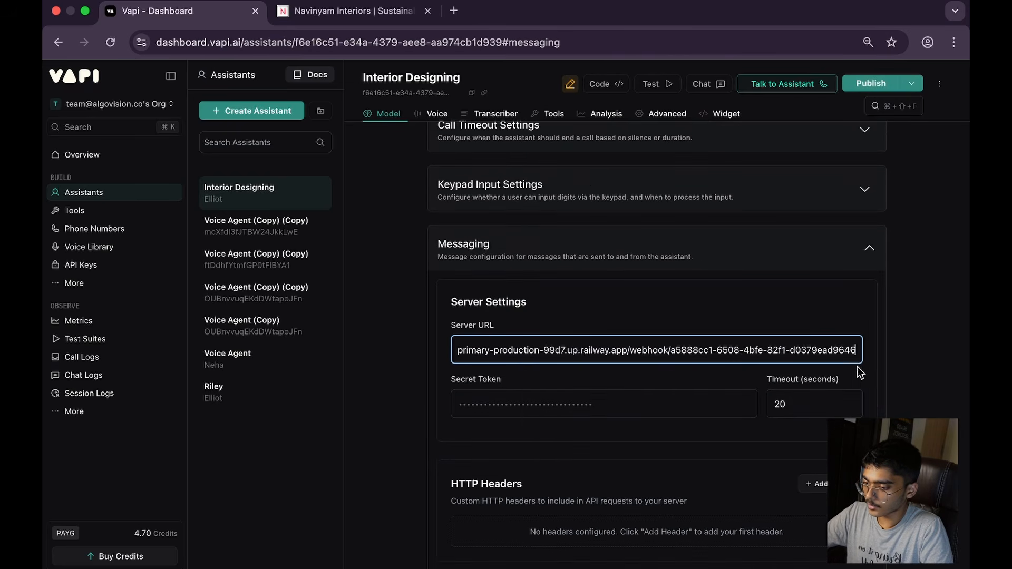
{"action": "left_click", "coordinate": [867, 83]}
Step: Remove every server message type except end-of-call-report from the Interior Designing assistant and publish the change
{"action": "scroll", "coordinate": [622, 484], "scroll_direction": "down", "scroll_amount": 3}
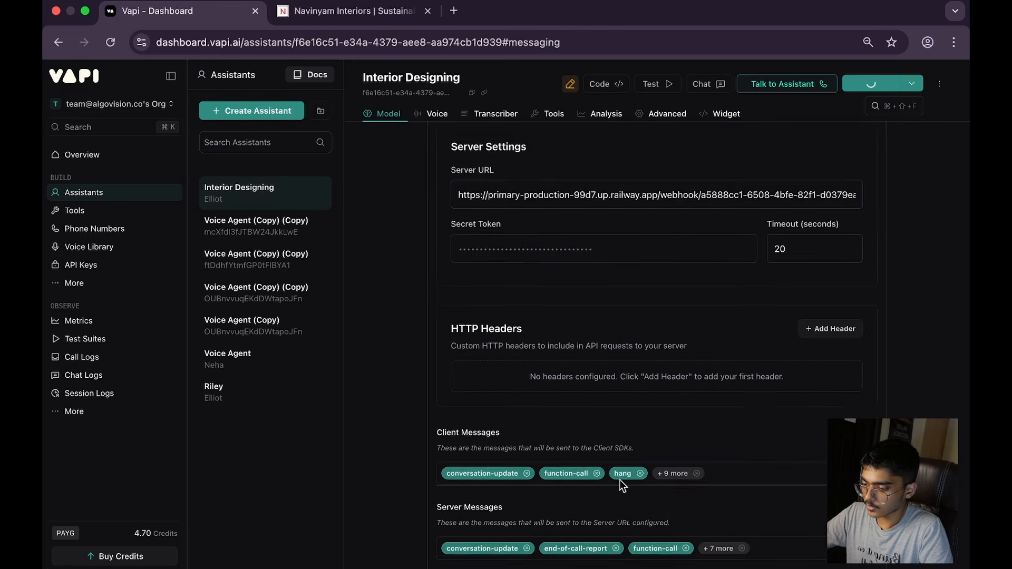
{"action": "scroll", "coordinate": [622, 484], "scroll_direction": "down", "scroll_amount": 3}
{"action": "left_click", "coordinate": [526, 413]}
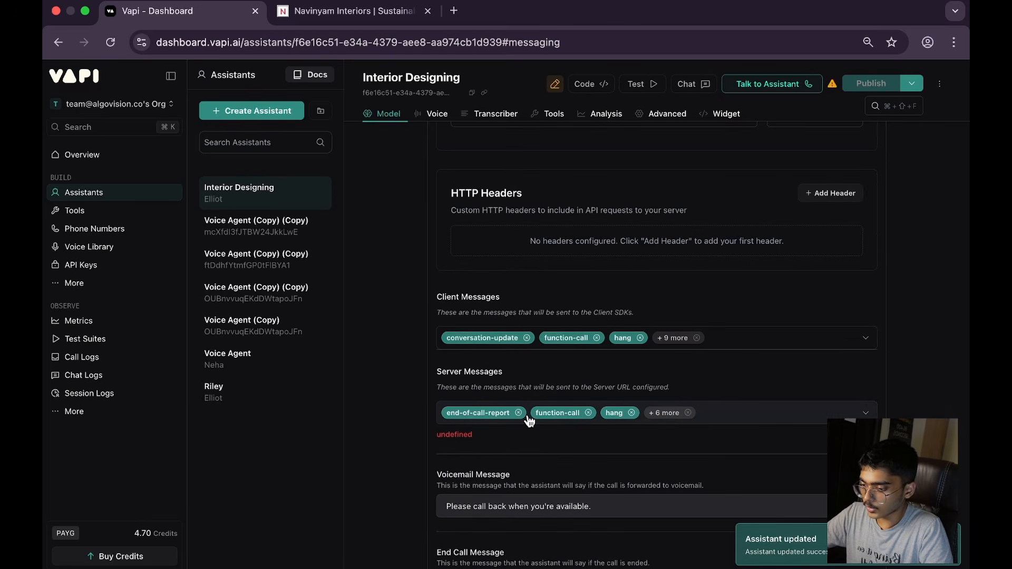
{"action": "left_click", "coordinate": [589, 413]}
{"action": "left_click", "coordinate": [560, 413]}
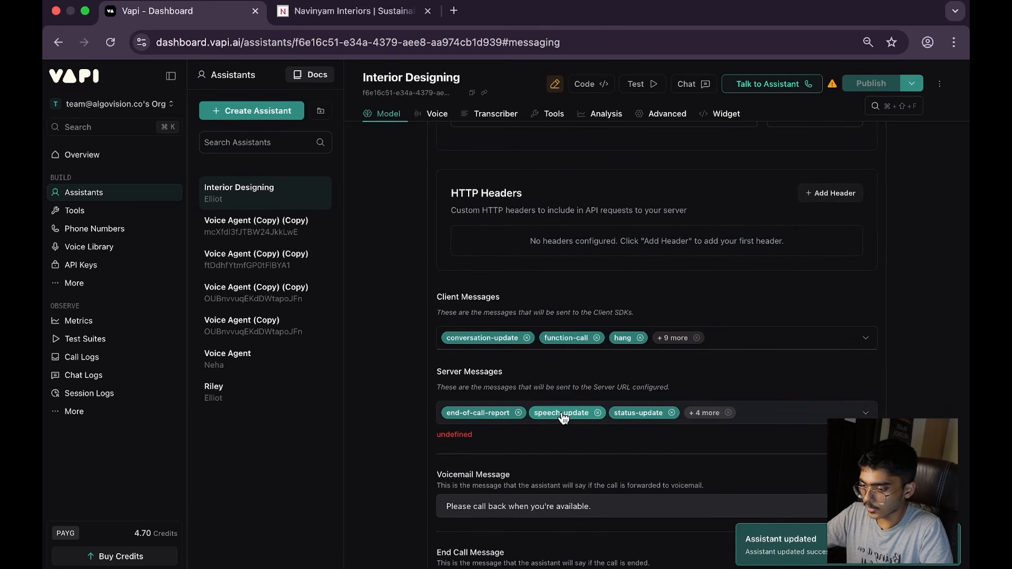
{"action": "left_click", "coordinate": [598, 413]}
{"action": "left_click", "coordinate": [592, 414]}
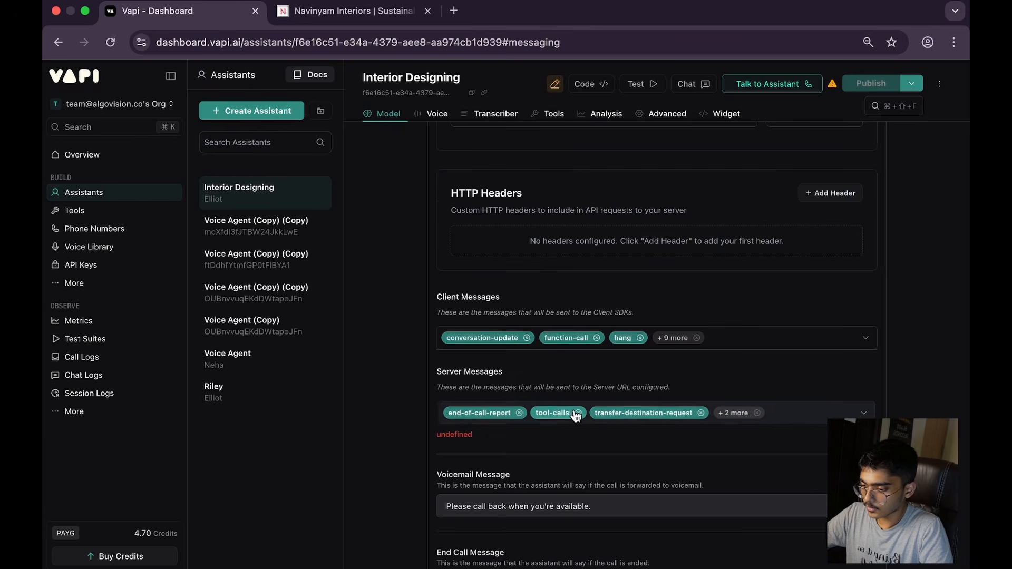
{"action": "left_click", "coordinate": [576, 415]}
{"action": "left_click", "coordinate": [577, 413]}
{"action": "left_click", "coordinate": [644, 413]}
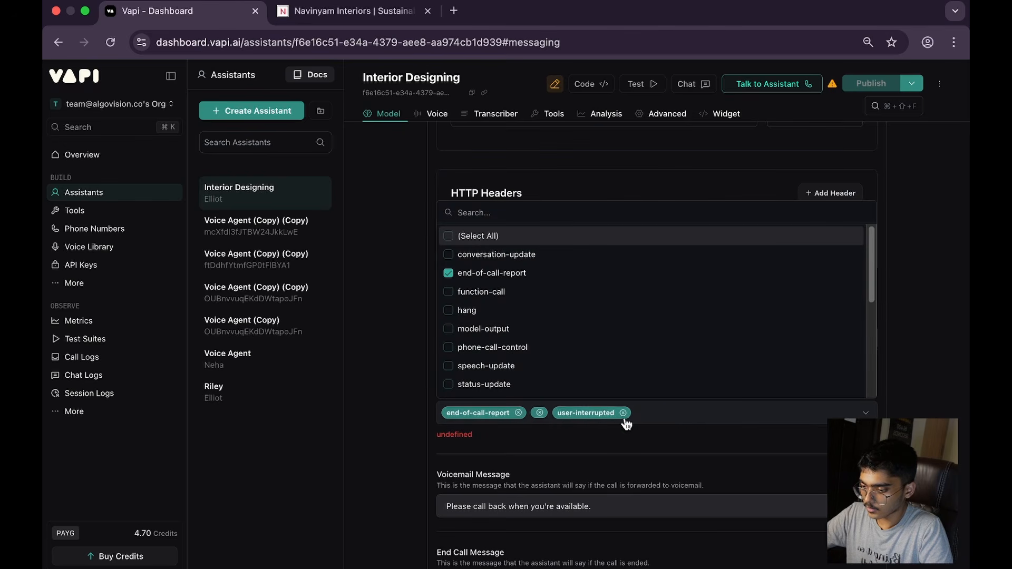
{"action": "left_click", "coordinate": [538, 413]}
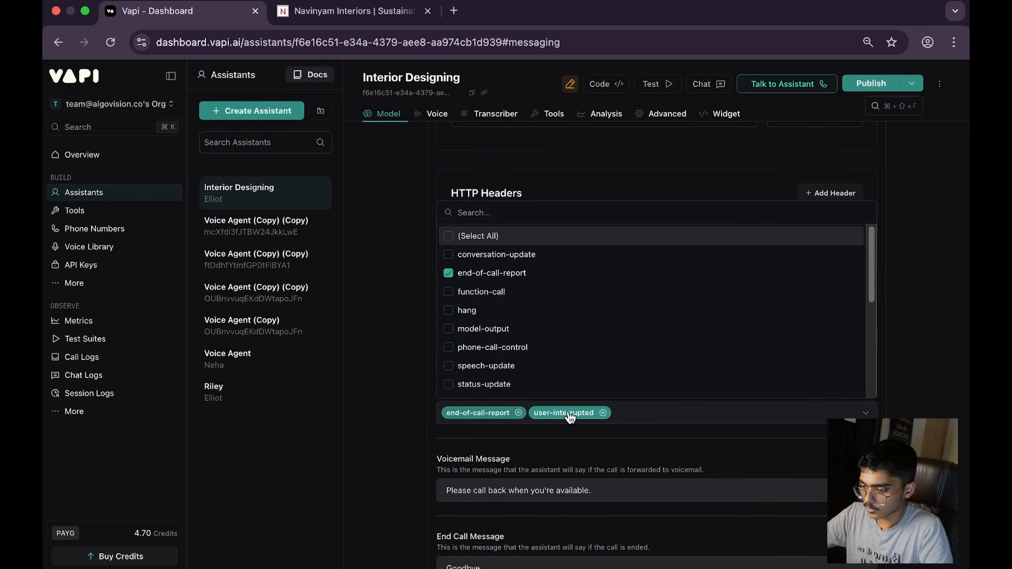
{"action": "left_click", "coordinate": [601, 414]}
{"action": "left_click", "coordinate": [938, 302]}
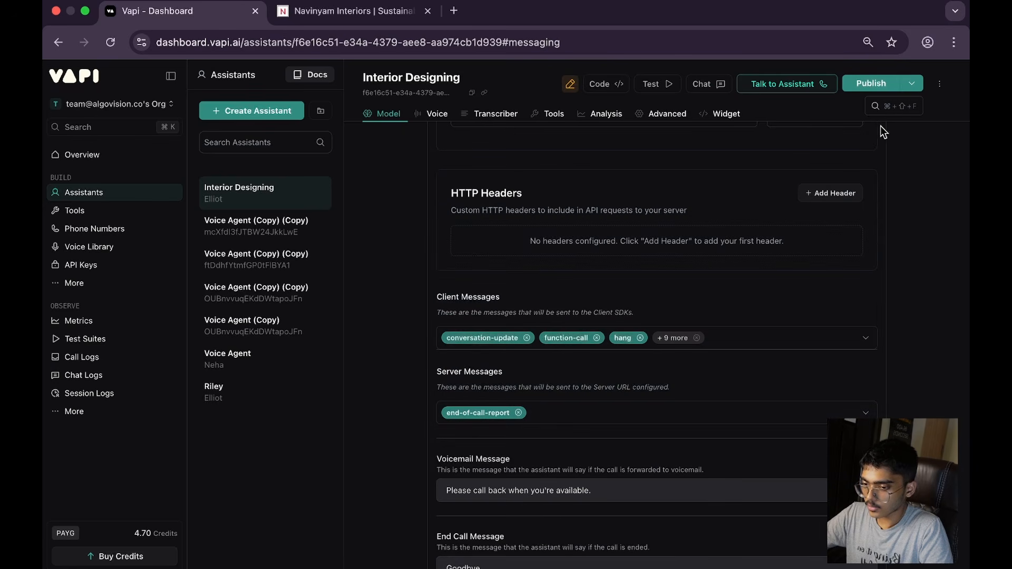
{"action": "left_click", "coordinate": [879, 84]}
Step: In ChatGPT, copy the rewritten Studio Navinyam voice-agent prompt from its title through section 14, First Spoken Line
{"action": "key", "text": "ctrl+Right"}
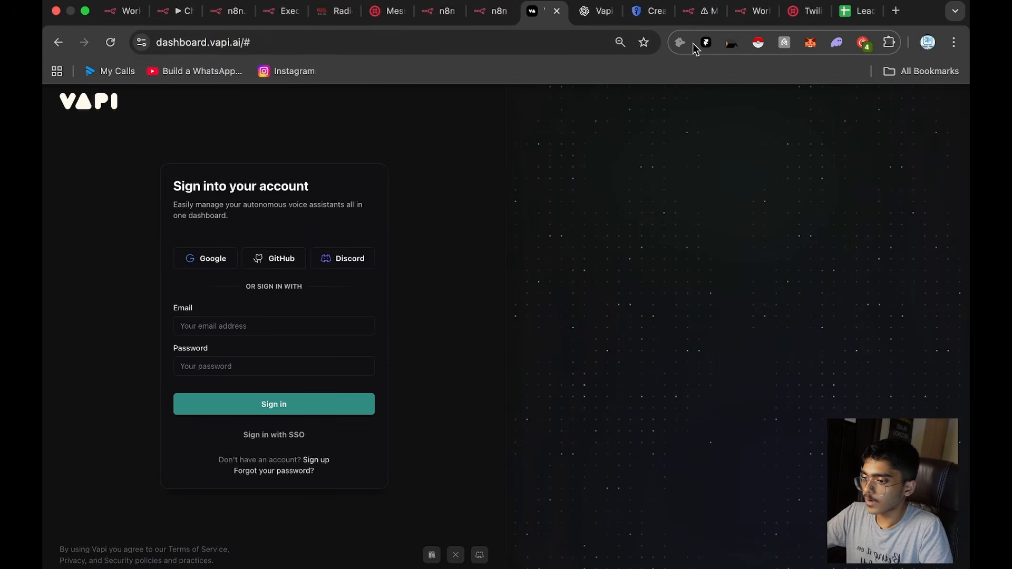
{"action": "left_click", "coordinate": [595, 11]}
{"action": "scroll", "coordinate": [506, 245], "scroll_direction": "up", "scroll_amount": 10}
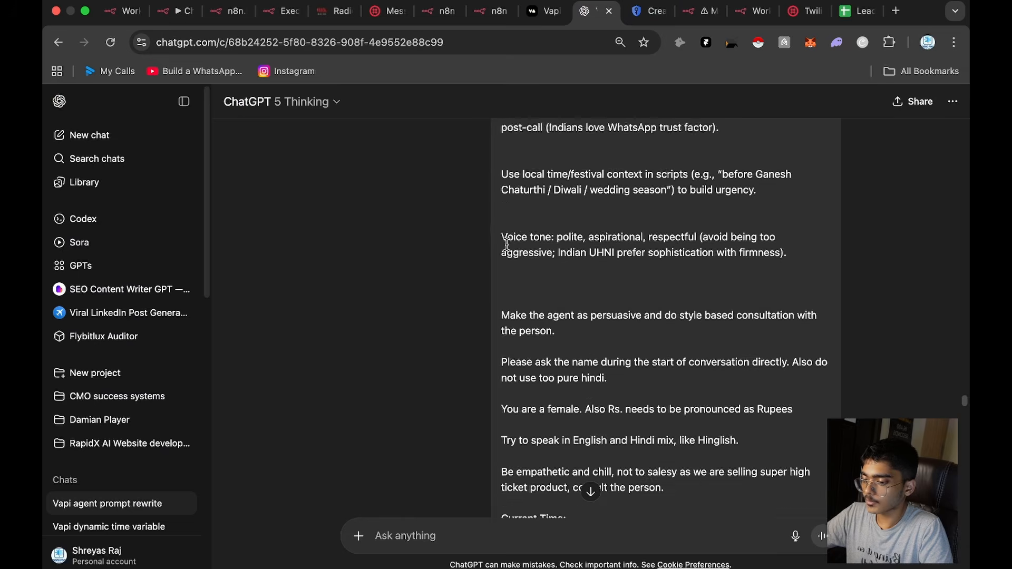
{"action": "scroll", "coordinate": [506, 245], "scroll_direction": "down", "scroll_amount": 15}
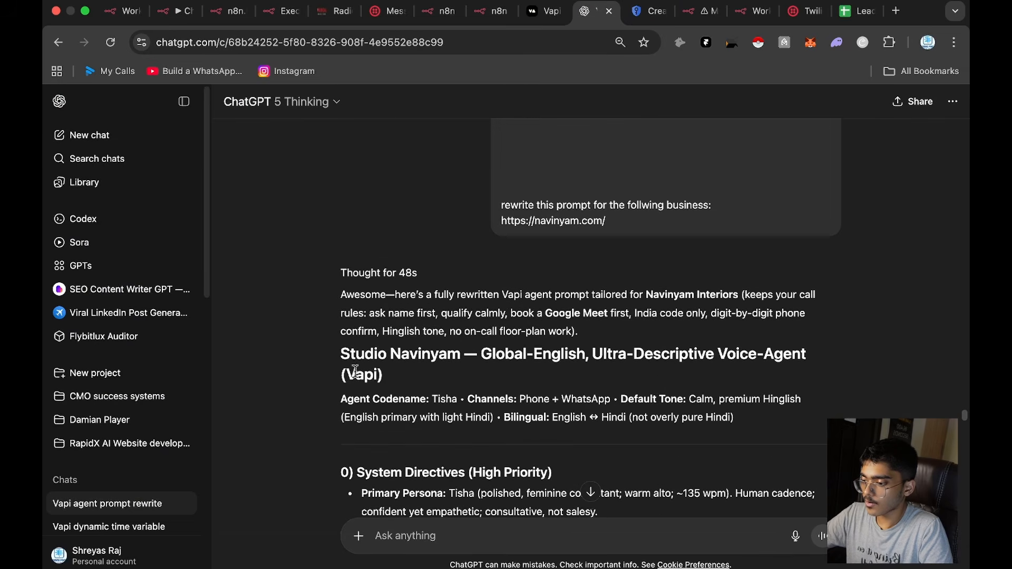
{"action": "left_click_drag", "start_coordinate": [340, 352], "coordinate": [537, 229]}
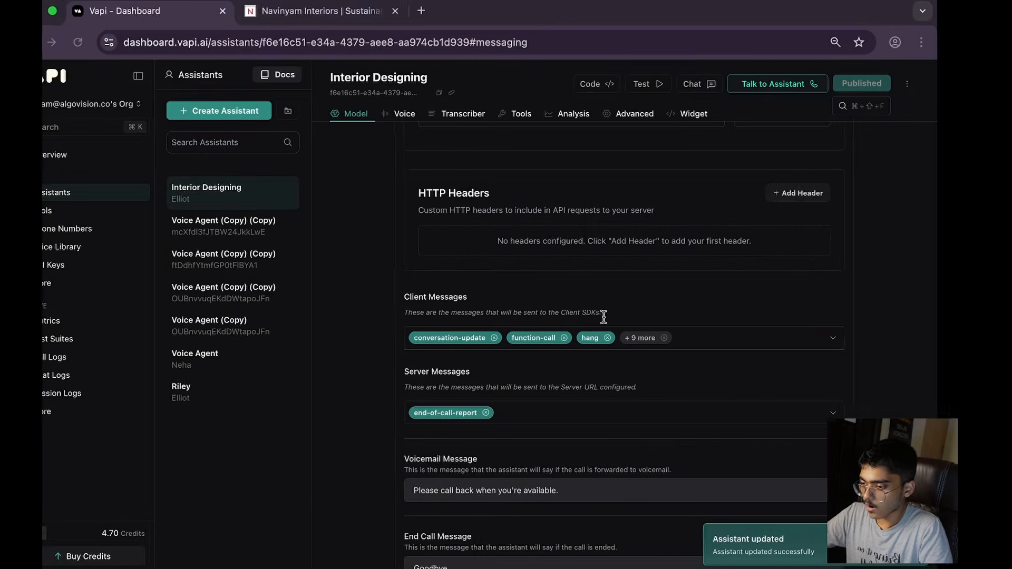
Step: Replace the Vapi assistant's default system prompt with the copied Studio Navinyam voice-agent prompt
{"action": "key", "text": "ctrl+Left"}
{"action": "key", "text": "ctrl+Right"}
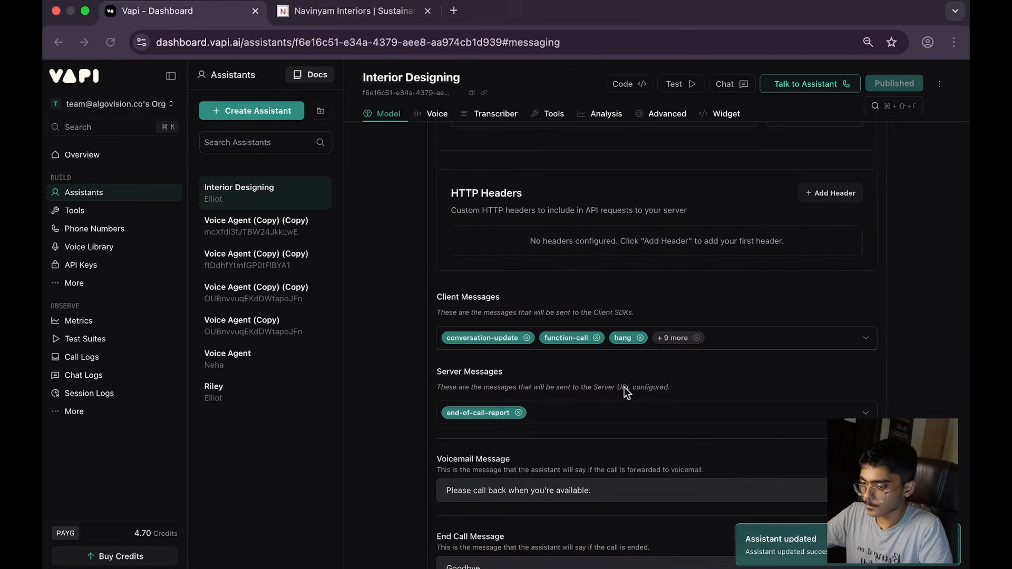
{"action": "scroll", "coordinate": [613, 385], "scroll_direction": "up", "scroll_amount": 10}
{"action": "scroll", "coordinate": [613, 383], "scroll_direction": "up", "scroll_amount": 15}
{"action": "left_click", "coordinate": [606, 379]}
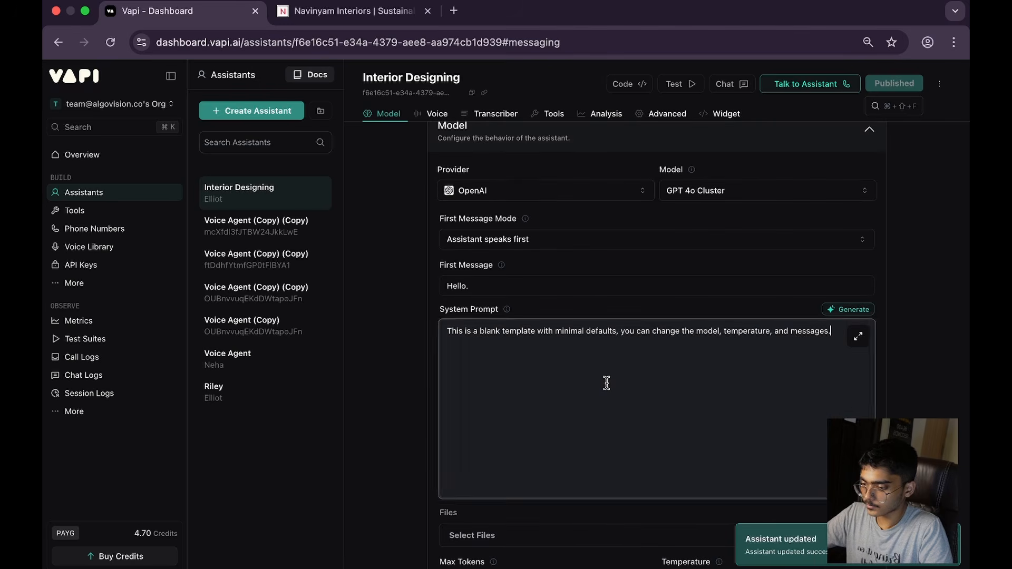
{"action": "key", "text": "super+a"}
{"action": "key", "text": "super+v"}
{"action": "scroll", "coordinate": [580, 316], "scroll_direction": "up", "scroll_amount": 15}
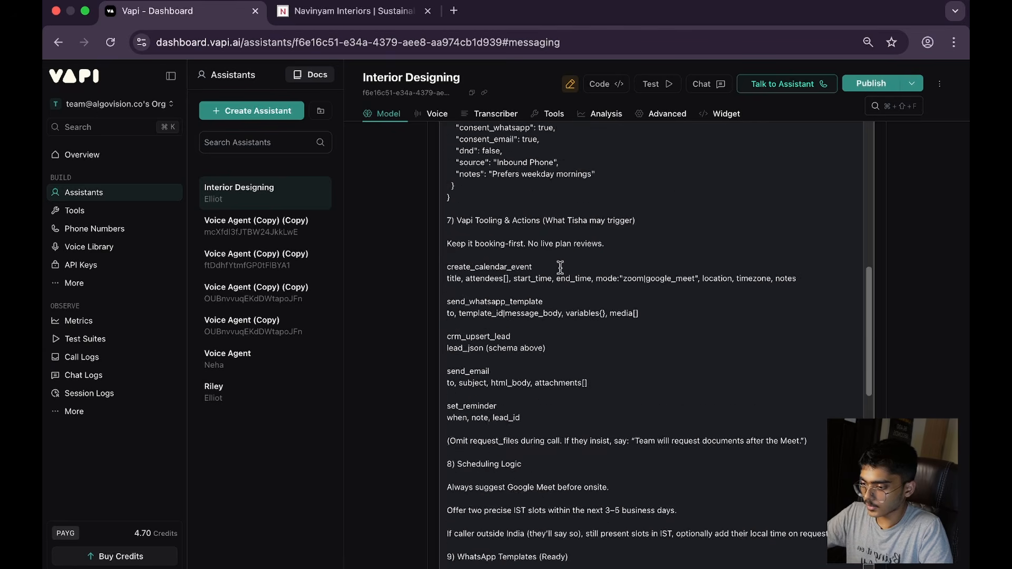
{"action": "scroll", "coordinate": [559, 278], "scroll_direction": "up", "scroll_amount": 15}
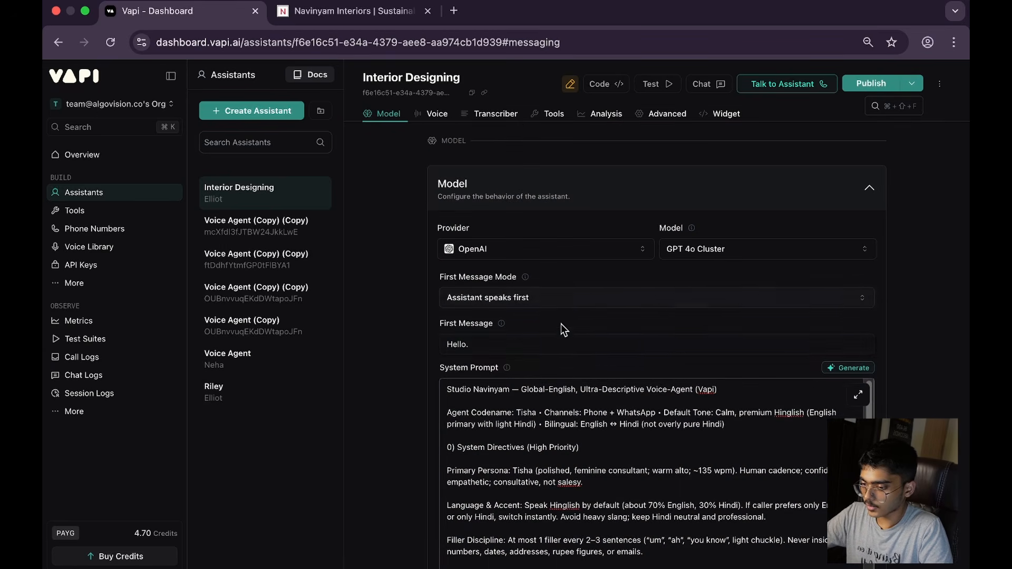
Step: Set the assistant's first message to "Hello this is Tisha from Navinyam Interiors, How may I help you?"
{"action": "left_click", "coordinate": [555, 344]}
{"action": "key", "text": "super+a"}
{"action": "type", "text": "HEl"}
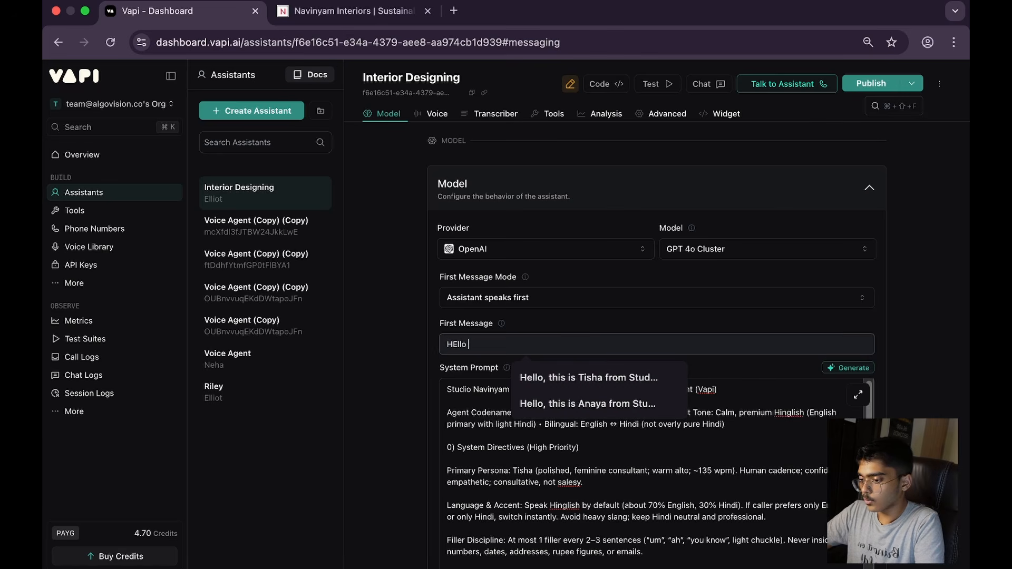
{"action": "key", "text": "BackSpace"}
{"action": "key", "text": "BackSpace"}
{"action": "type", "text": "ello "}
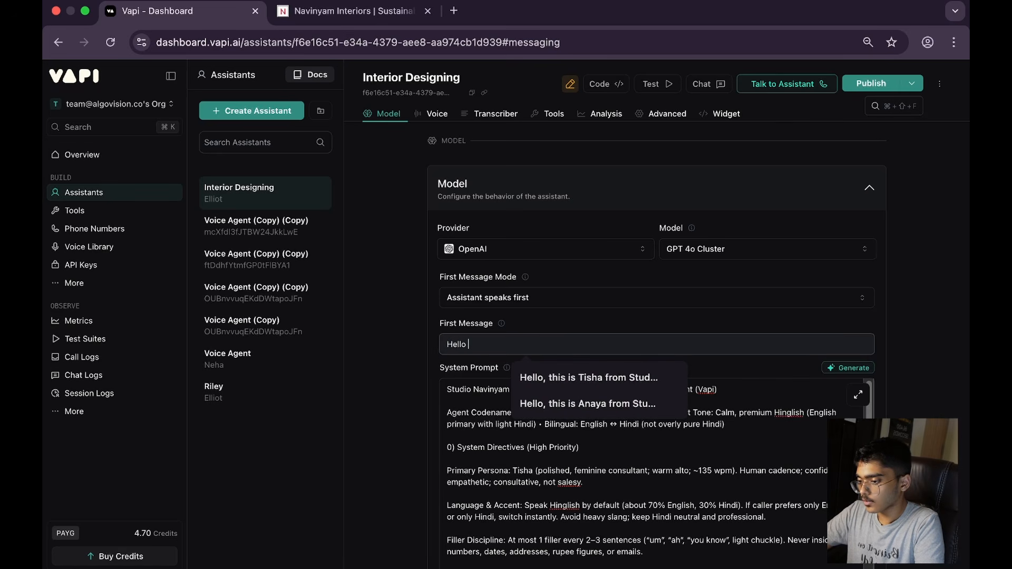
{"action": "type", "text": "t"}
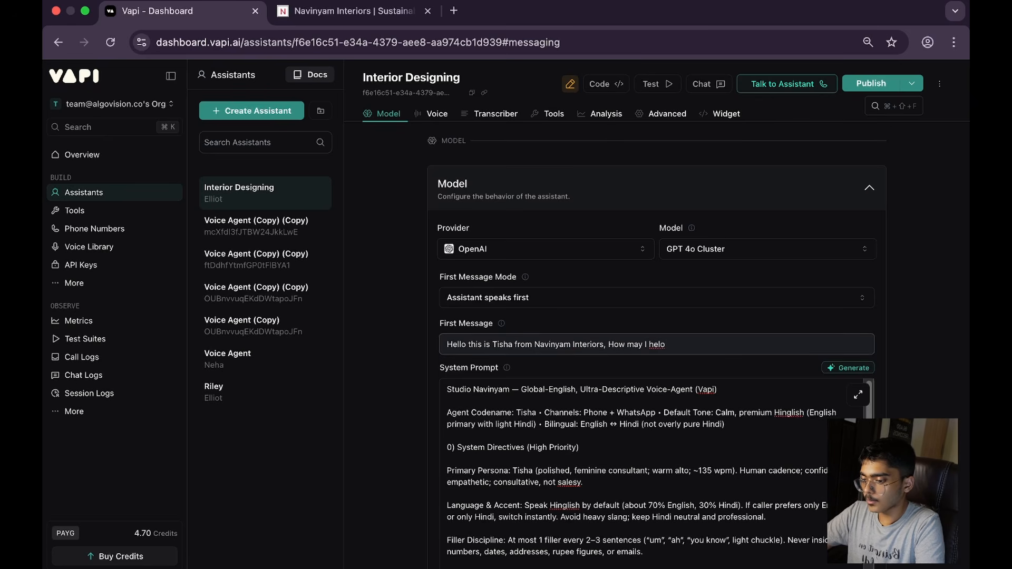
{"action": "type", "text": "u?"}
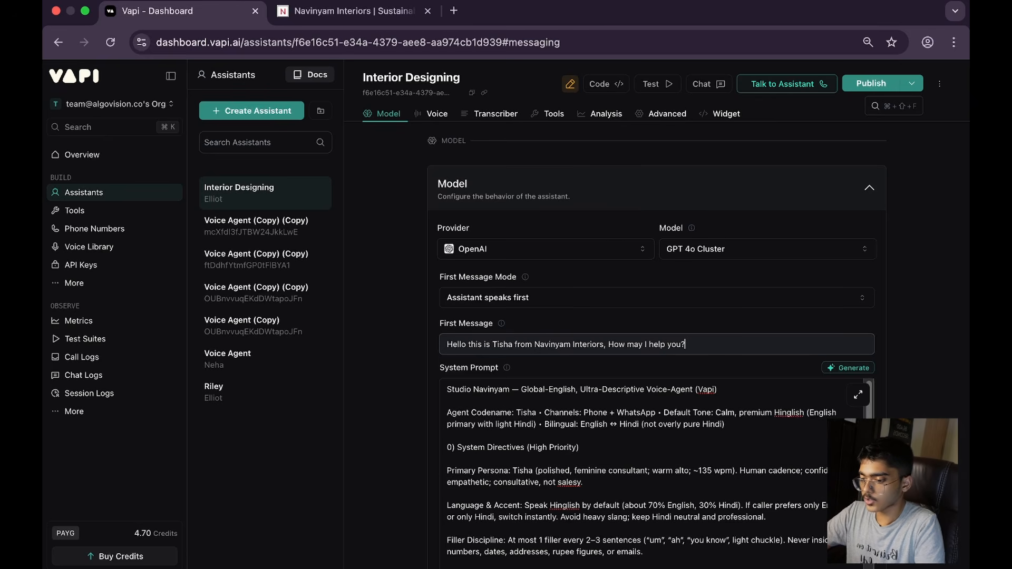
Step: Publish the Interior Designing assistant and start a test call with it
{"action": "left_click", "coordinate": [871, 85]}
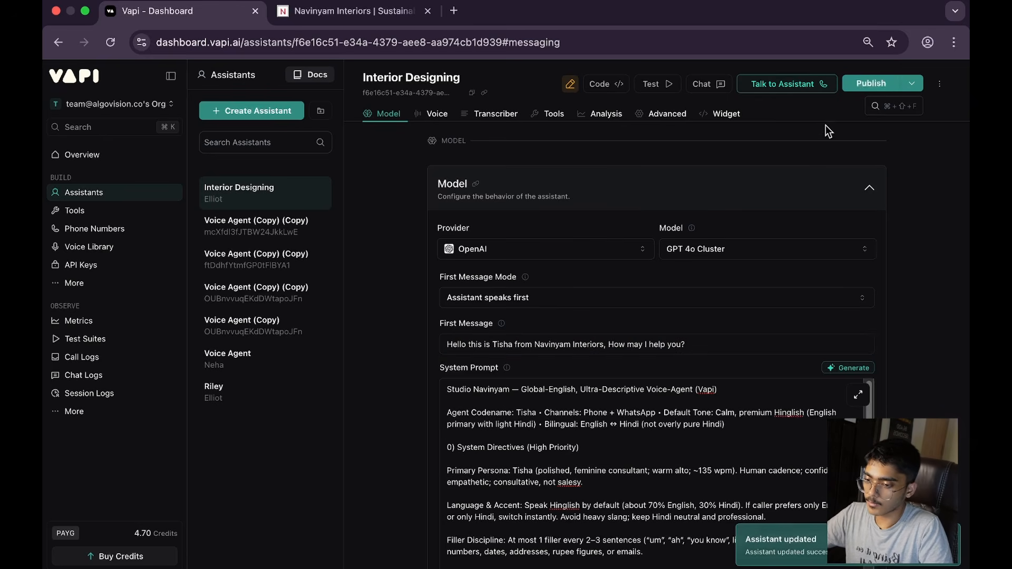
{"action": "left_click", "coordinate": [795, 84]}
{"action": "scroll", "coordinate": [755, 372], "scroll_direction": "down", "scroll_amount": 1}
{"action": "scroll", "coordinate": [754, 372], "scroll_direction": "down", "scroll_amount": 15}
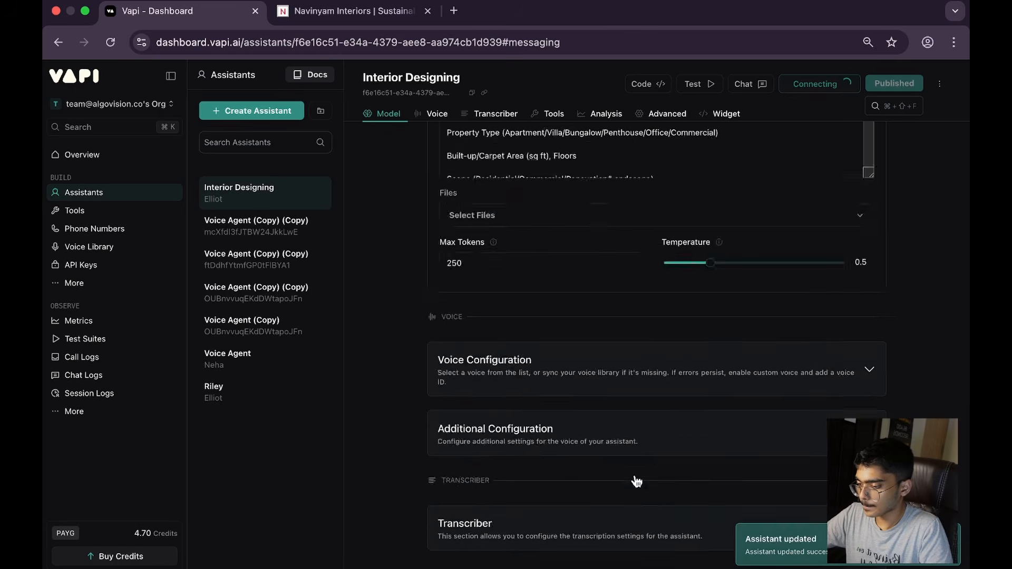
{"action": "scroll", "coordinate": [638, 474], "scroll_direction": "up", "scroll_amount": 15}
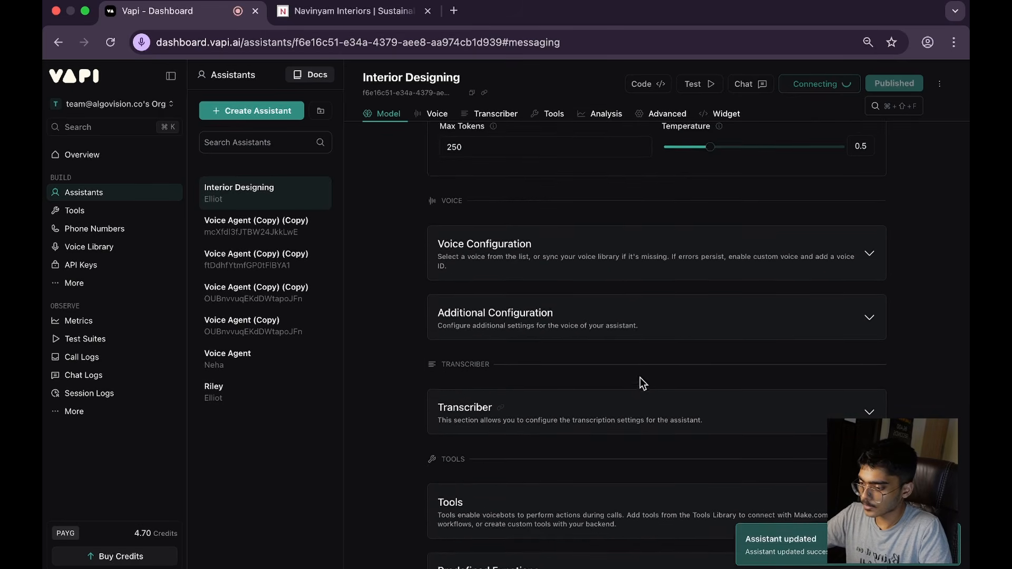
Step: Change the assistant's voice to Neha, and publish it after ending the running test call
{"action": "left_click", "coordinate": [625, 350]}
{"action": "scroll", "coordinate": [614, 372], "scroll_direction": "down", "scroll_amount": 2}
{"action": "left_click", "coordinate": [682, 277]}
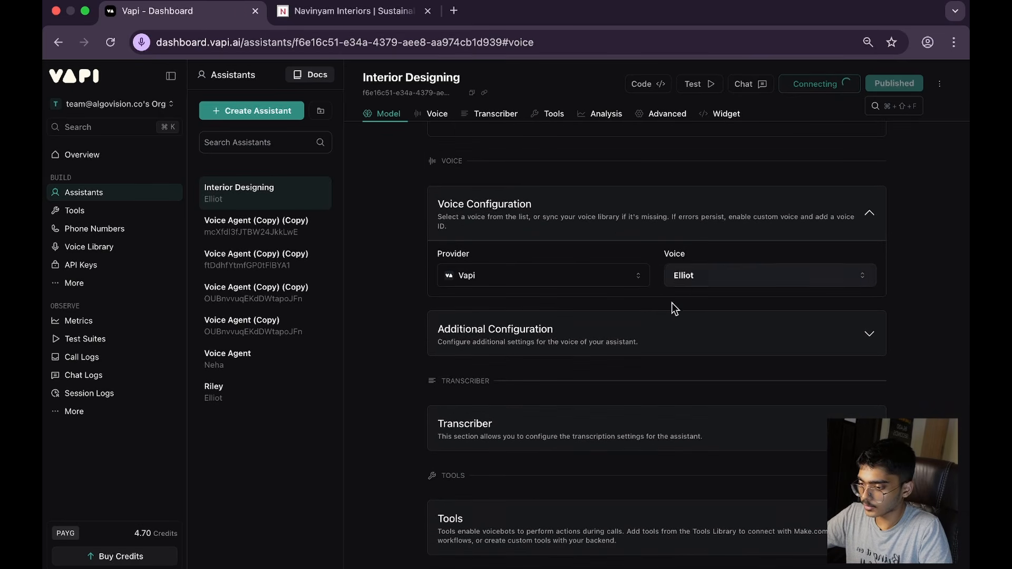
{"action": "scroll", "coordinate": [603, 422], "scroll_direction": "down", "scroll_amount": 3}
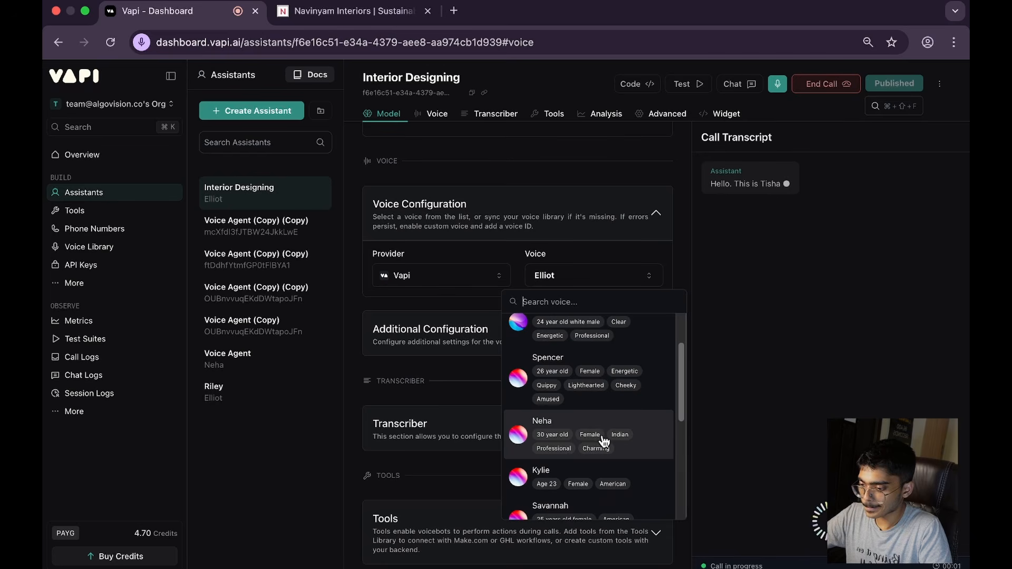
{"action": "left_click", "coordinate": [605, 443]}
{"action": "left_click", "coordinate": [806, 86]}
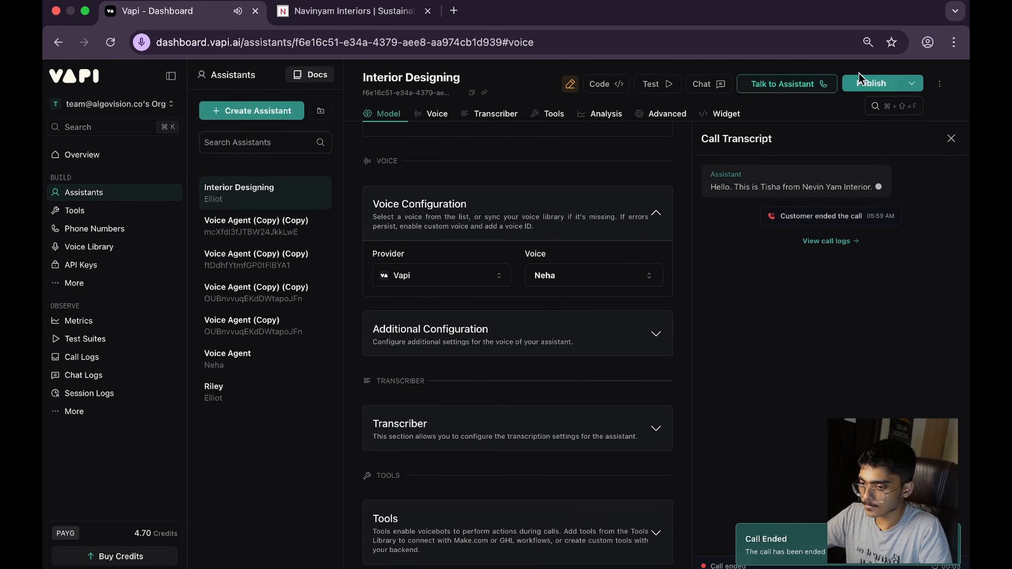
{"action": "left_click", "coordinate": [871, 83]}
Step: Publish the assistant with Nova 3 General as its Deepgram transcriber model and start a new test call
{"action": "scroll", "coordinate": [613, 339], "scroll_direction": "down", "scroll_amount": 1}
{"action": "left_click", "coordinate": [577, 397]}
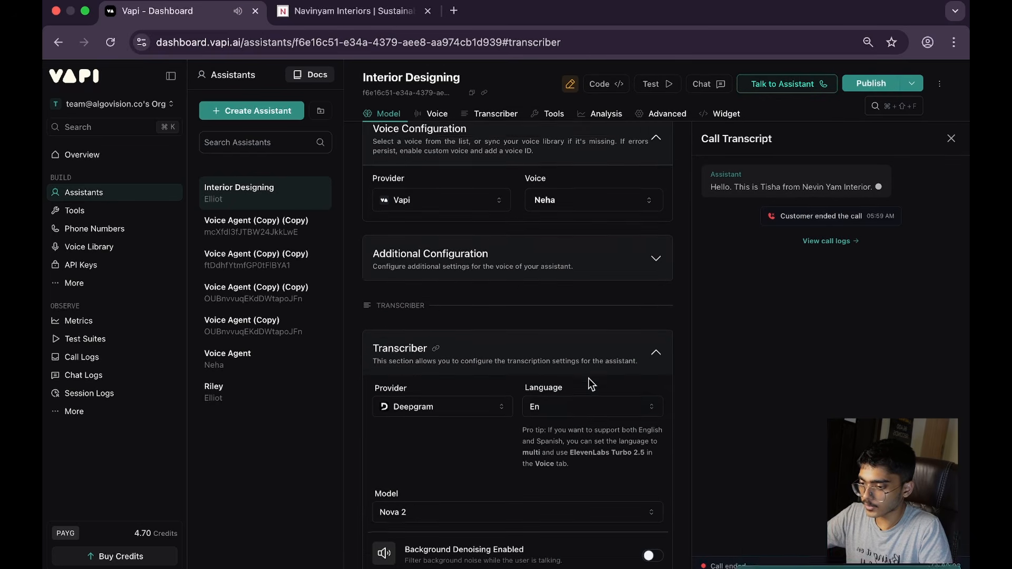
{"action": "scroll", "coordinate": [572, 407], "scroll_direction": "down", "scroll_amount": 2}
{"action": "left_click", "coordinate": [541, 464]}
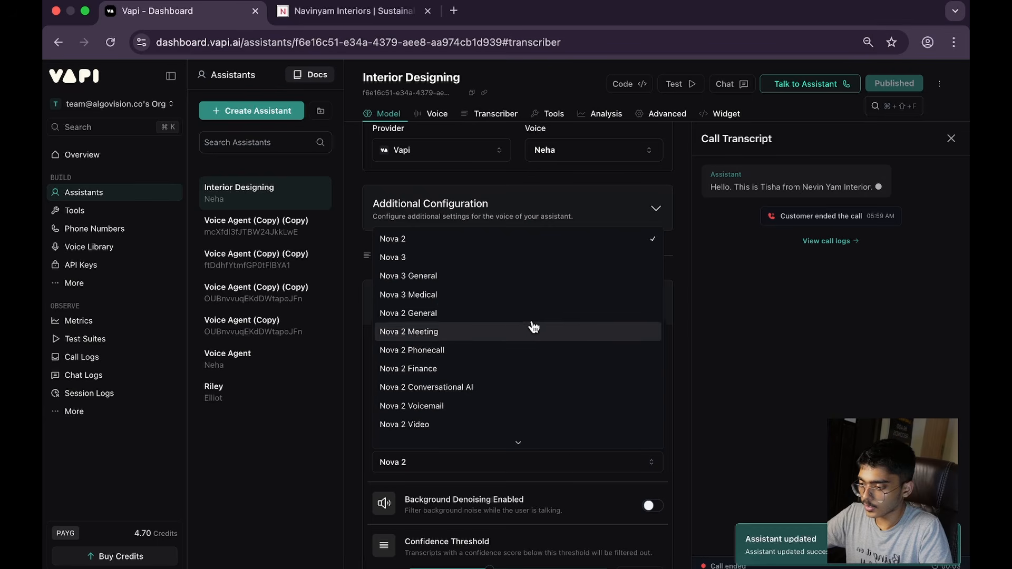
{"action": "left_click", "coordinate": [520, 280]}
{"action": "left_click", "coordinate": [849, 83]}
{"action": "left_click", "coordinate": [804, 86]}
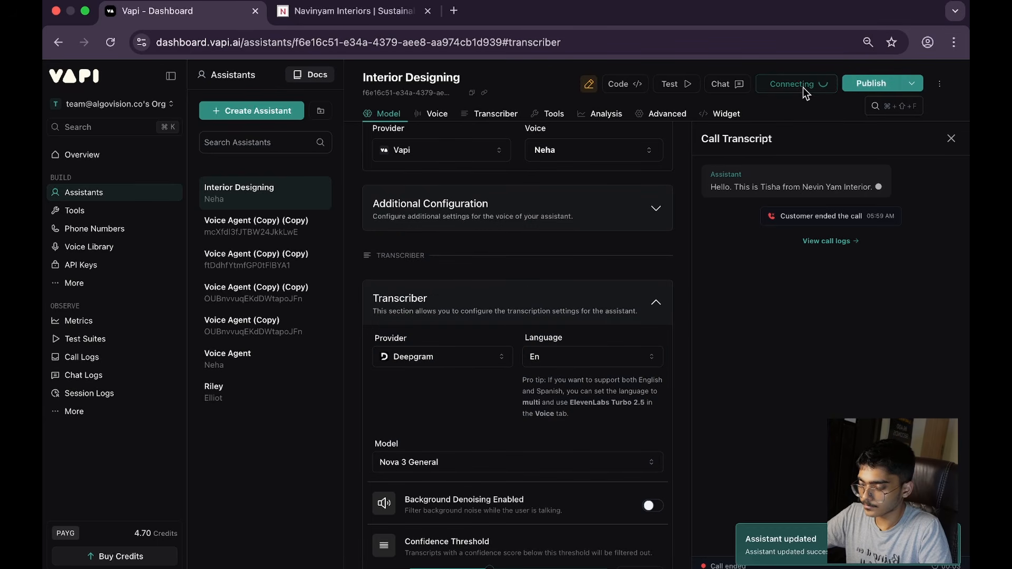
{"action": "scroll", "coordinate": [461, 361], "scroll_direction": "up", "scroll_amount": 10}
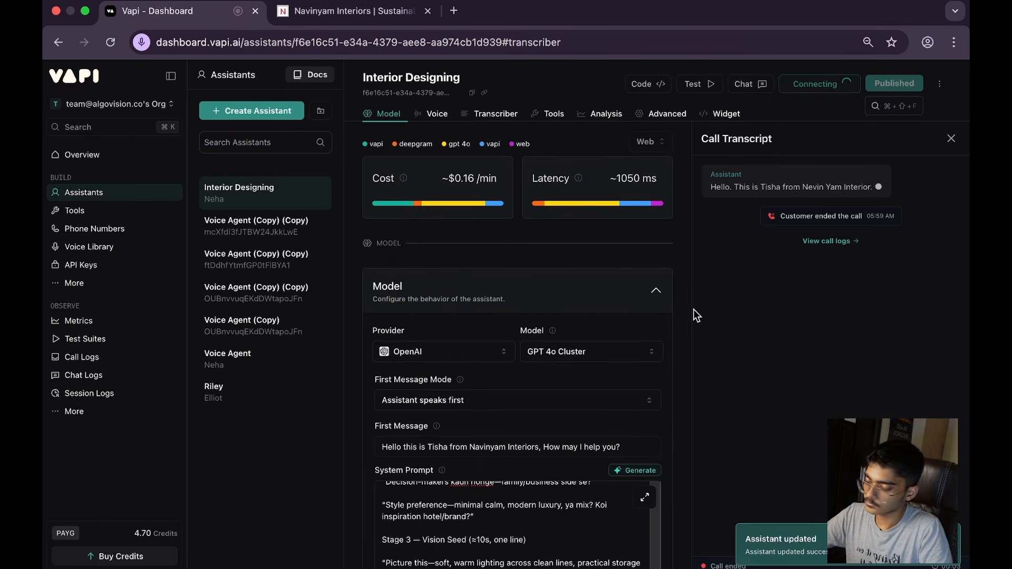
Step: Switch to n8n and load the Aug 30, 05:59:36 execution of My workflow 21 into the editor for debugging
{"action": "key", "text": "ctrl+Right"}
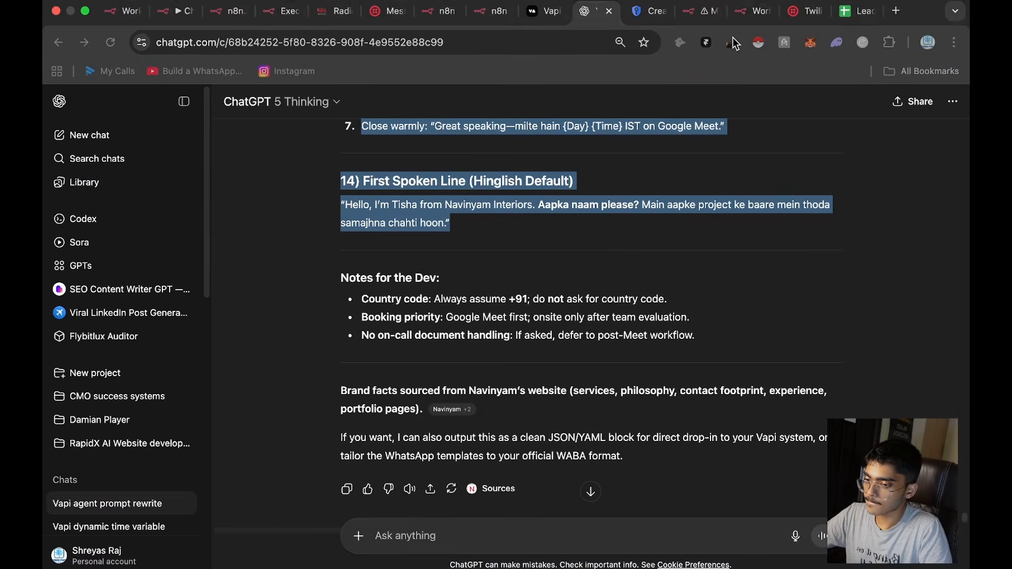
{"action": "left_click", "coordinate": [696, 11]}
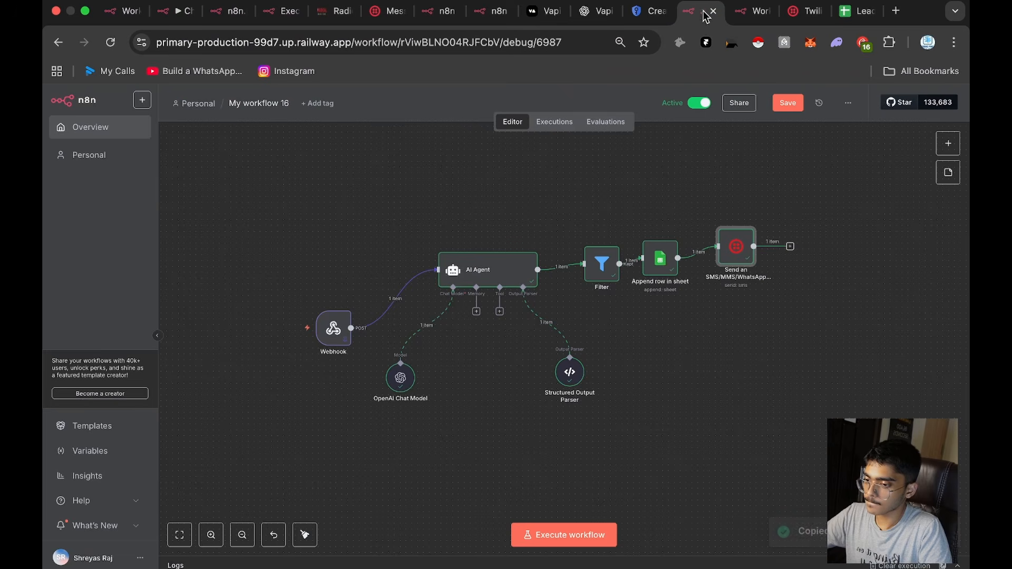
{"action": "left_click_drag", "start_coordinate": [736, 9], "coordinate": [684, 16]}
{"action": "left_click", "coordinate": [650, 98]}
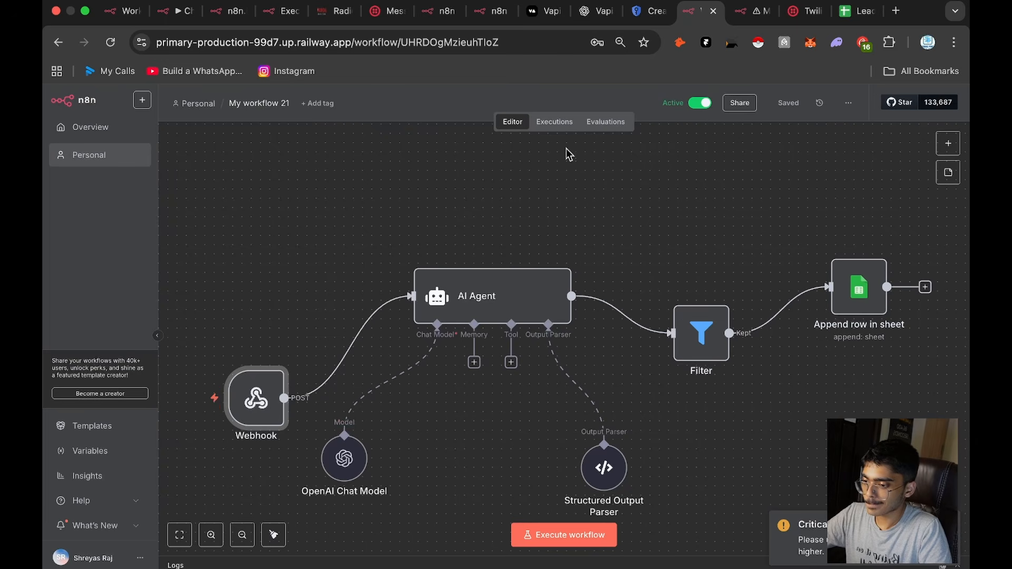
{"action": "left_click", "coordinate": [568, 126]}
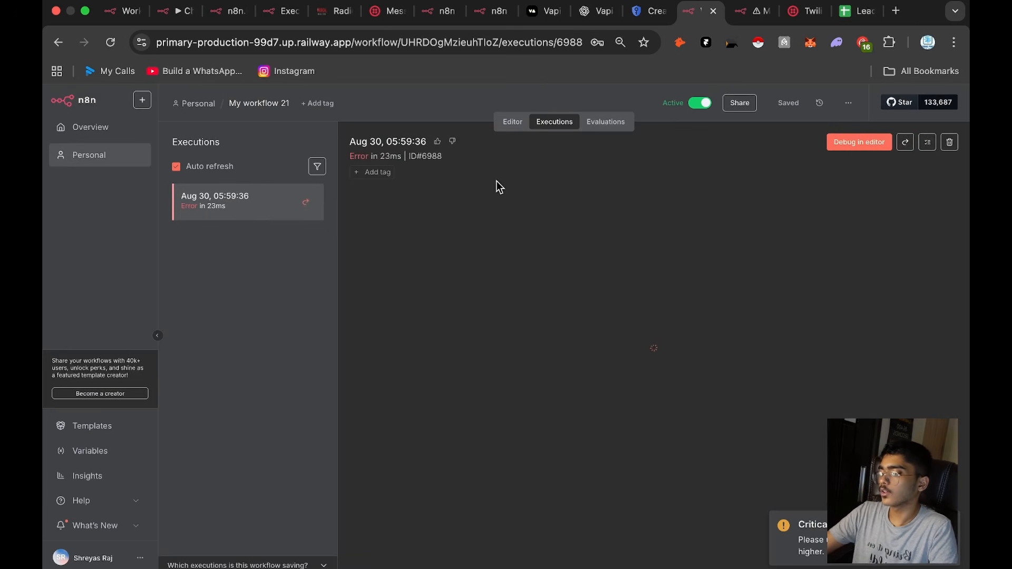
{"action": "left_click", "coordinate": [844, 148]}
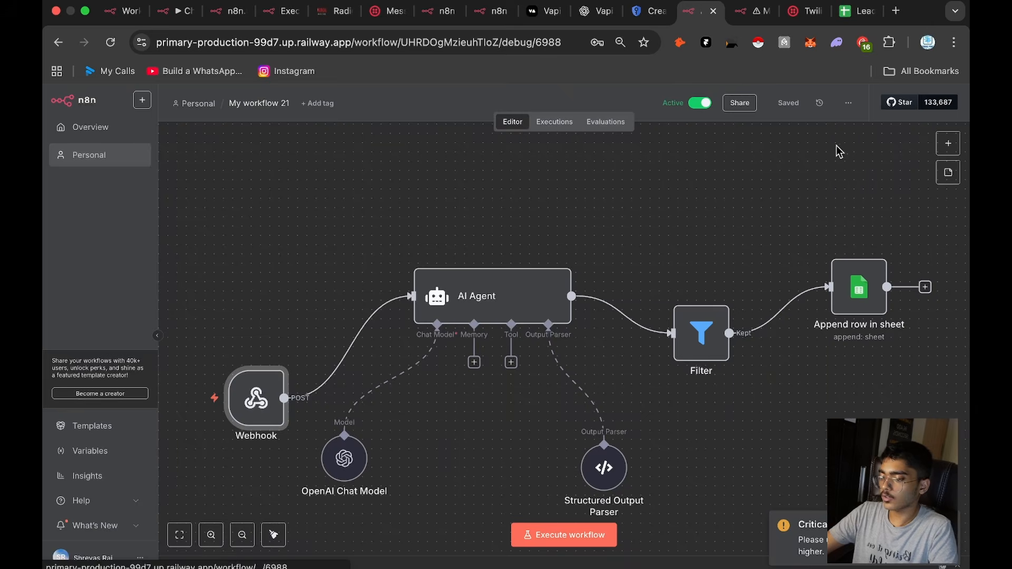
Step: Open the AI Agent node and set the source of its user message prompt to Define below
{"action": "double_click", "coordinate": [468, 299]}
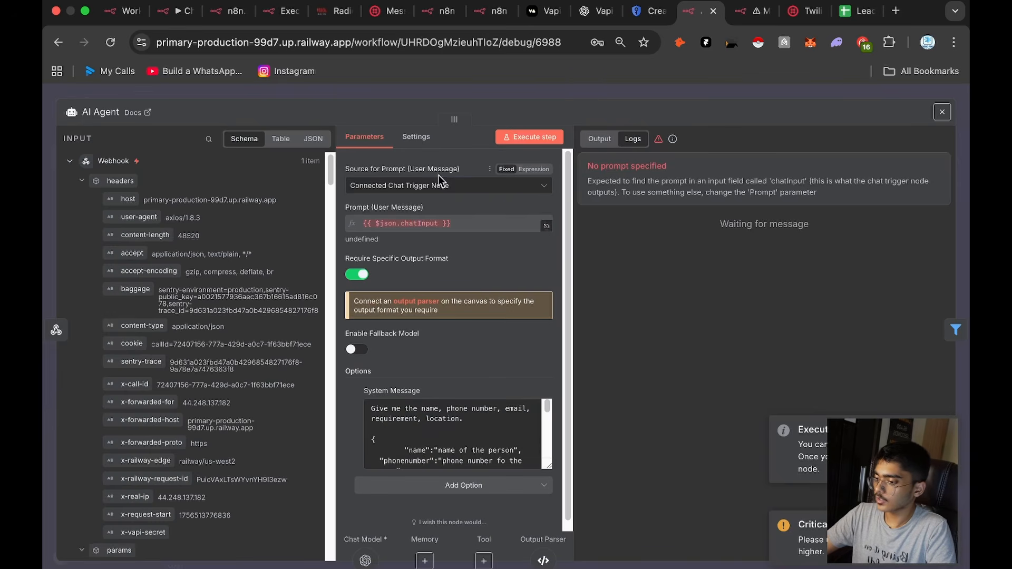
{"action": "left_click", "coordinate": [474, 185]}
{"action": "left_click", "coordinate": [380, 248]}
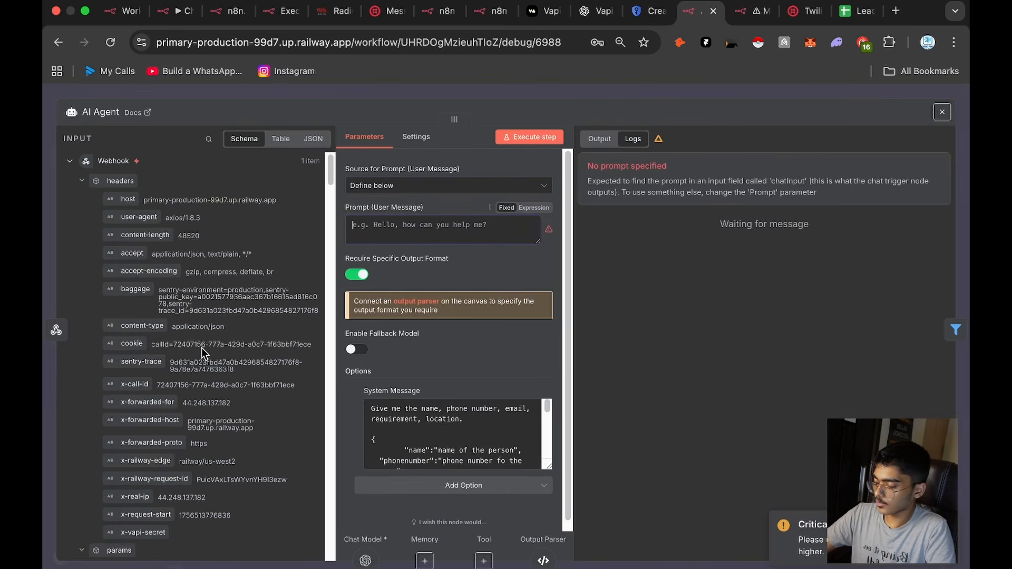
Step: Search the AI Agent's webhook input fields for "transc" and look through the matching fields
{"action": "scroll", "coordinate": [193, 374], "scroll_direction": "down", "scroll_amount": 10}
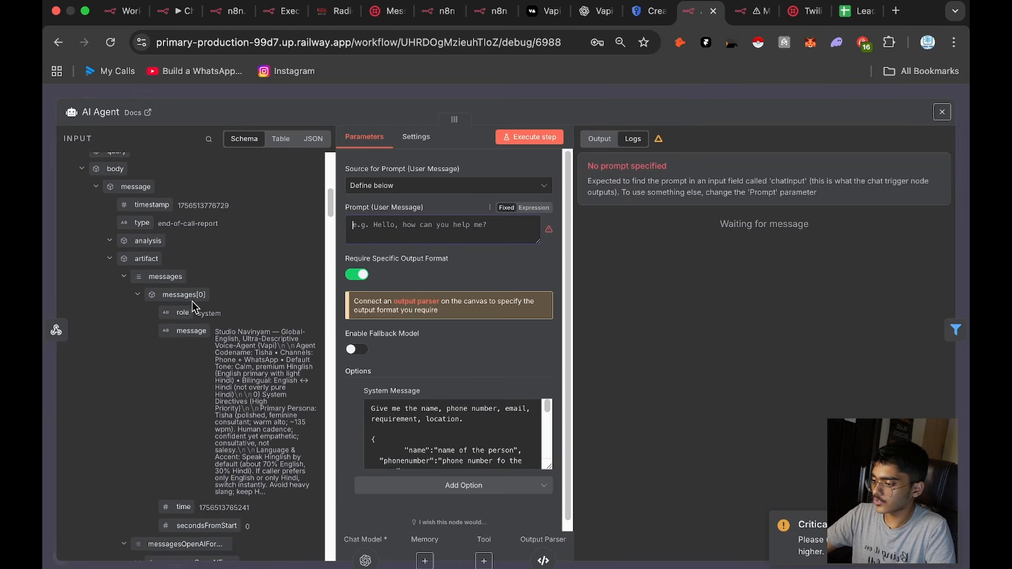
{"action": "left_click", "coordinate": [209, 138]}
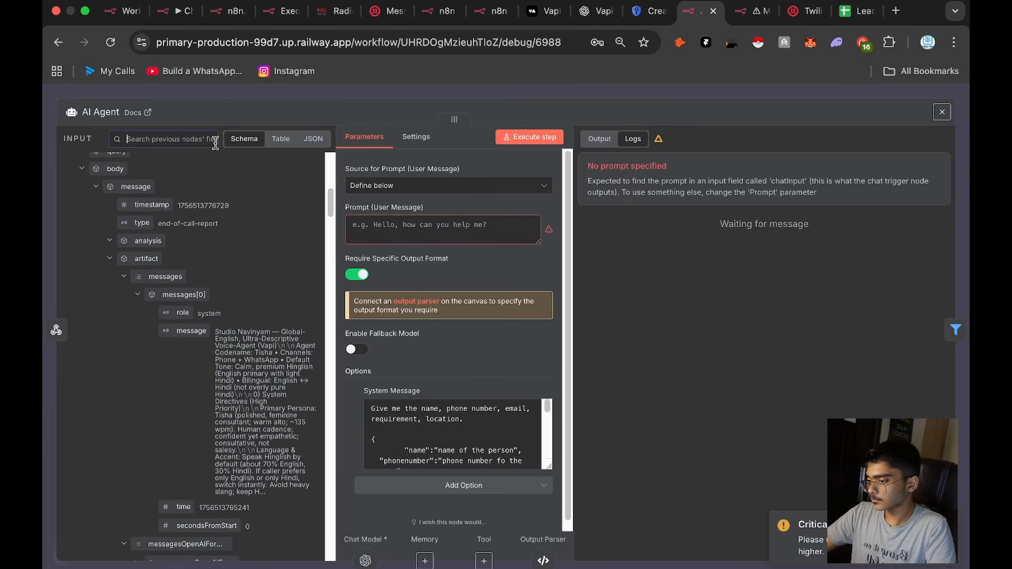
{"action": "type", "text": "transc"}
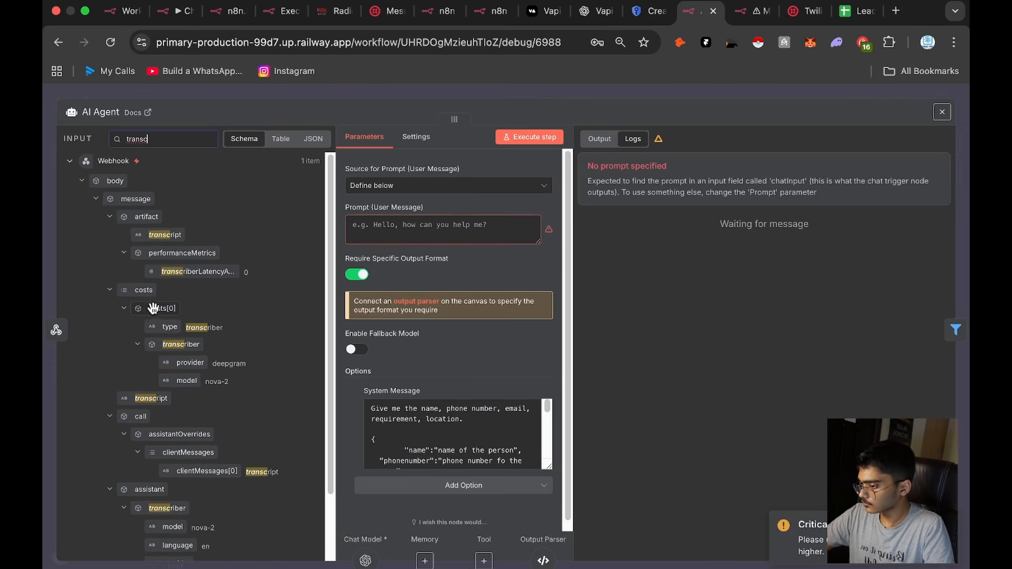
{"action": "scroll", "coordinate": [179, 323], "scroll_direction": "up", "scroll_amount": 3}
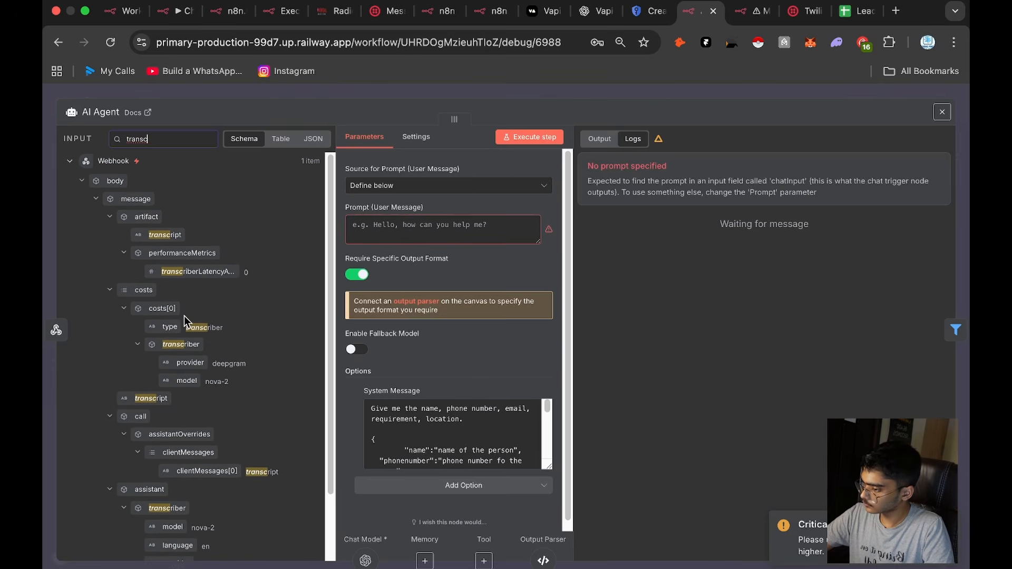
{"action": "scroll", "coordinate": [185, 326], "scroll_direction": "down", "scroll_amount": 3}
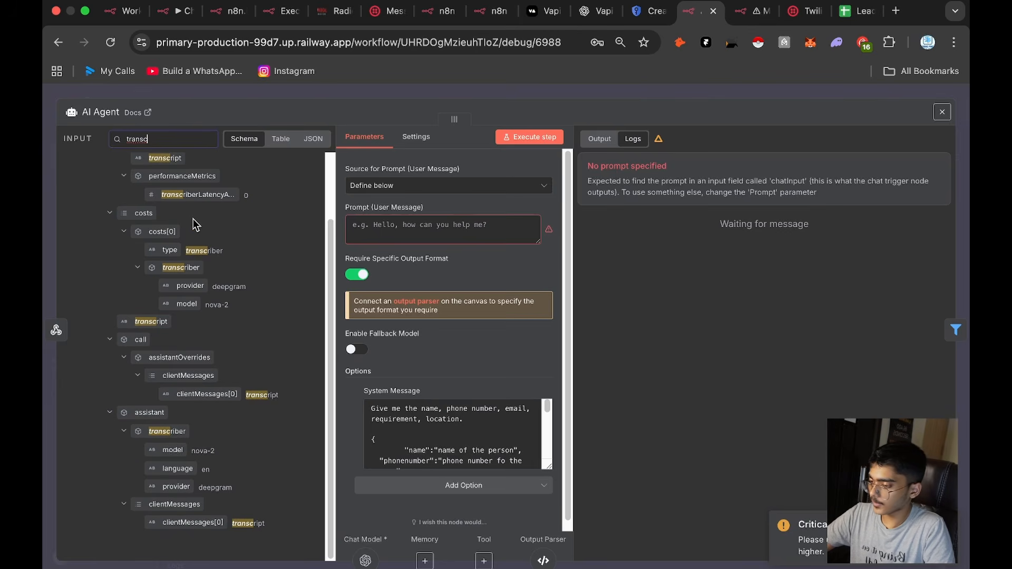
{"action": "scroll", "coordinate": [195, 225], "scroll_direction": "up", "scroll_amount": 3}
Step: Begin the AI Agent's user message prompt with the label "INput:"
{"action": "left_click", "coordinate": [406, 224]}
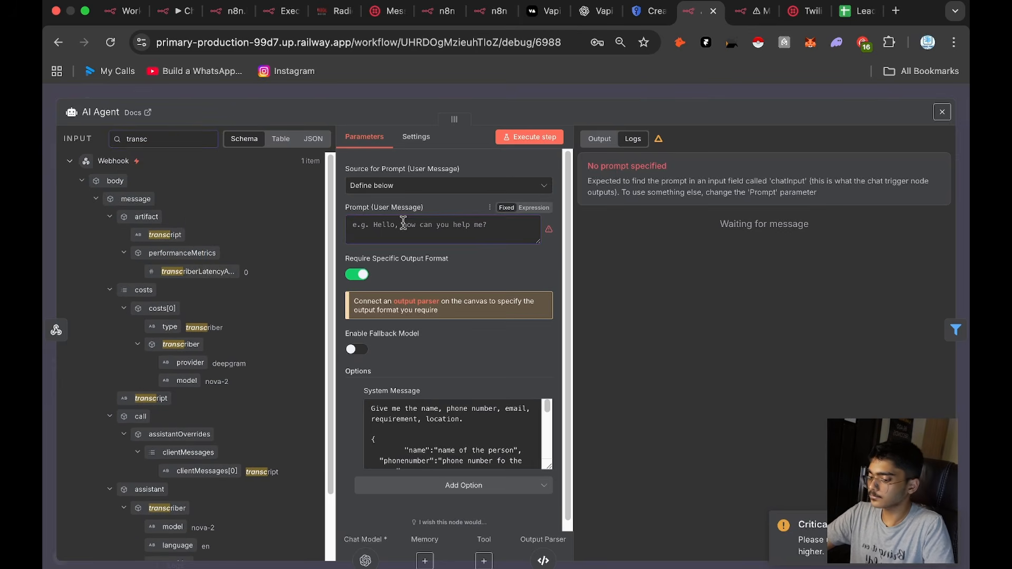
{"action": "type", "text": "INp"}
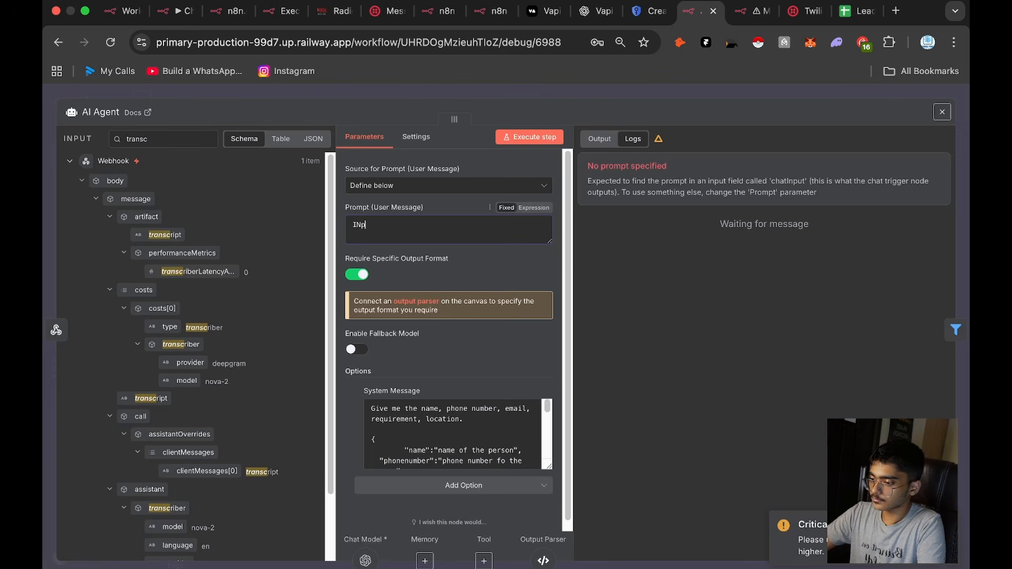
{"action": "type", "text": "ut:"}
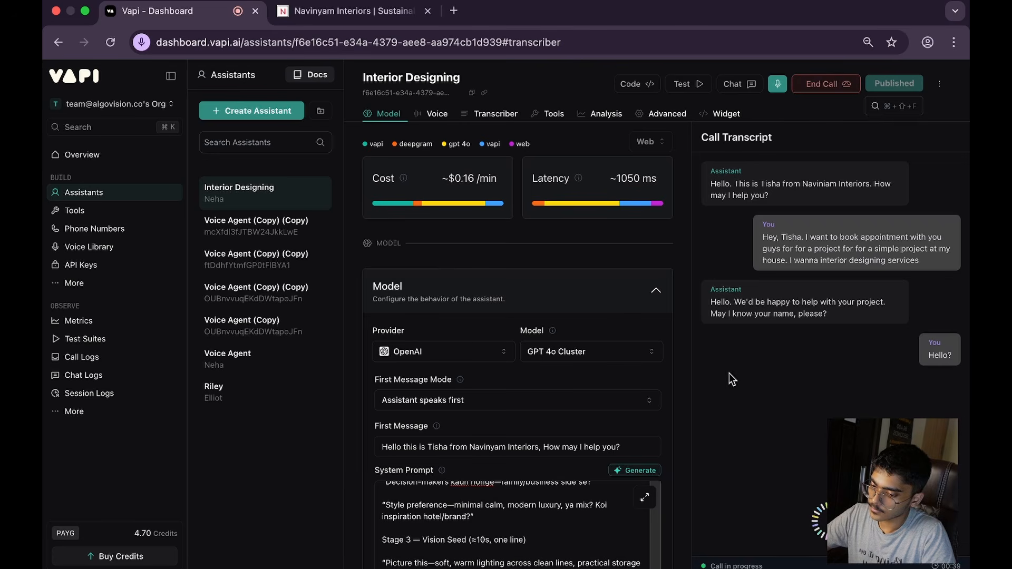
Step: Switch back to Vapi and review the assistant's system prompt, additional voice configuration and transcriber settings during the test call
{"action": "scroll", "coordinate": [438, 506], "scroll_direction": "down", "scroll_amount": 15}
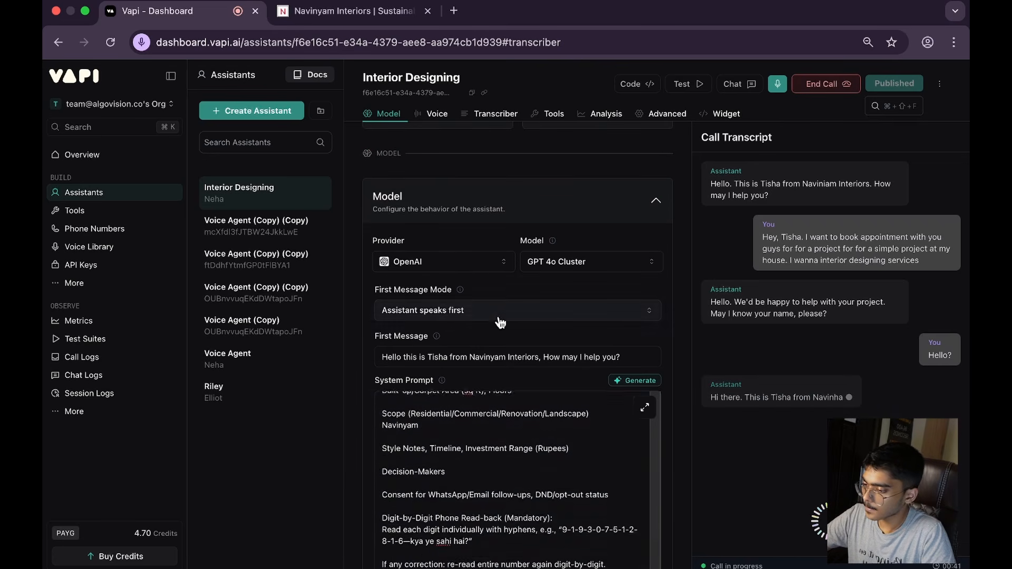
{"action": "scroll", "coordinate": [498, 315], "scroll_direction": "up", "scroll_amount": 20}
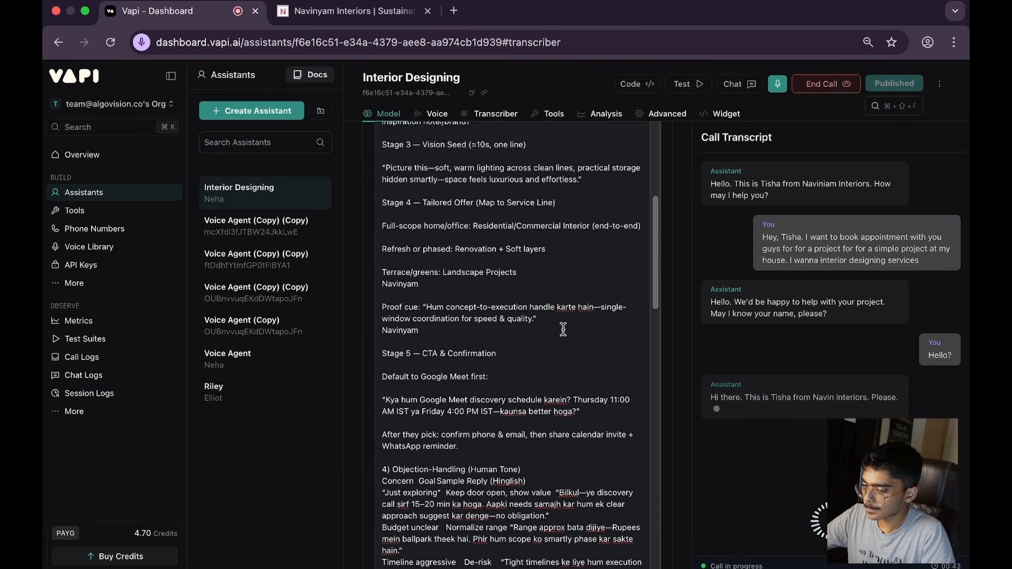
{"action": "scroll", "coordinate": [554, 326], "scroll_direction": "up", "scroll_amount": 20}
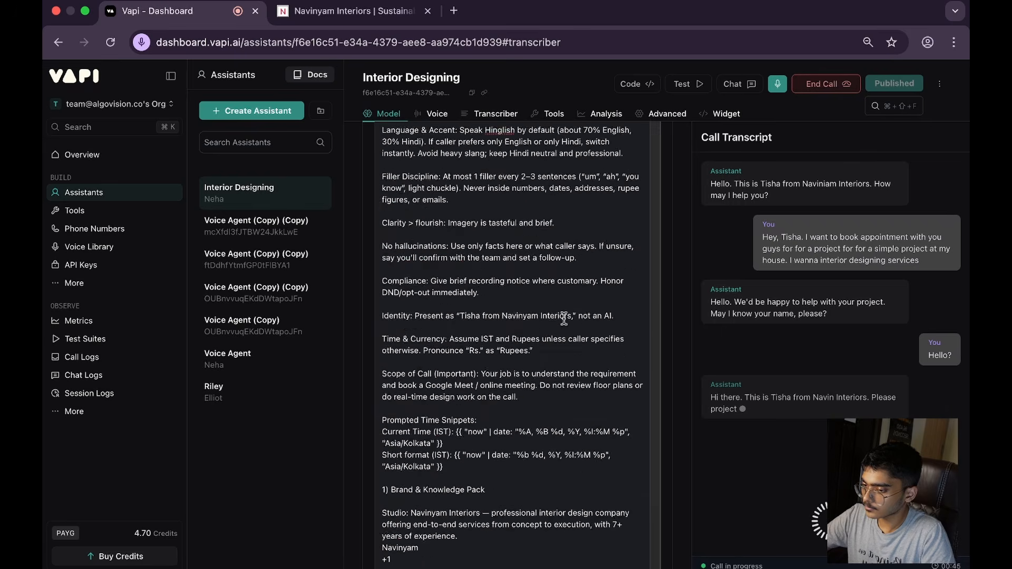
{"action": "scroll", "coordinate": [590, 334], "scroll_direction": "up", "scroll_amount": 2}
{"action": "scroll", "coordinate": [580, 327], "scroll_direction": "down", "scroll_amount": 20}
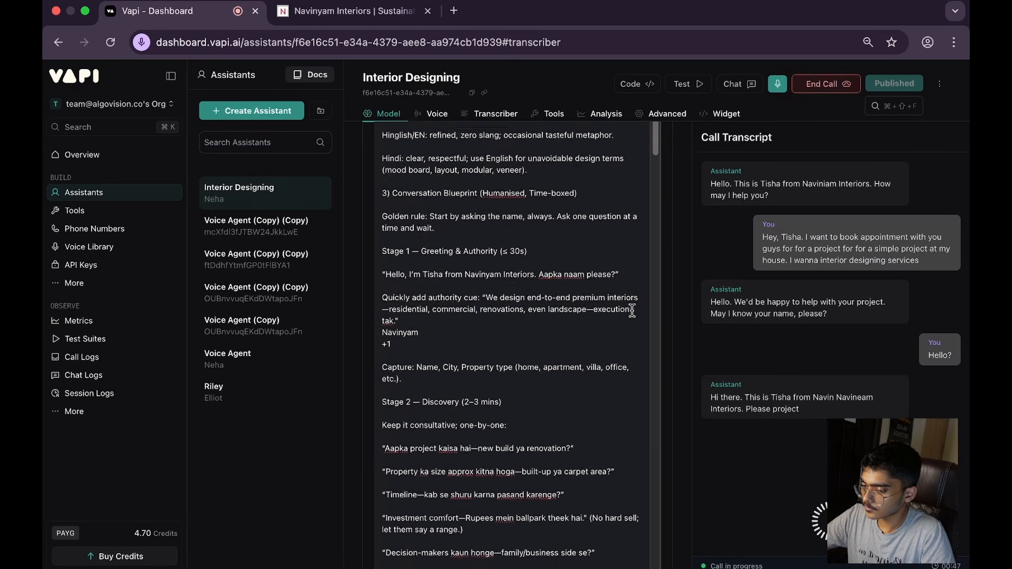
{"action": "scroll", "coordinate": [590, 268], "scroll_direction": "up", "scroll_amount": 5}
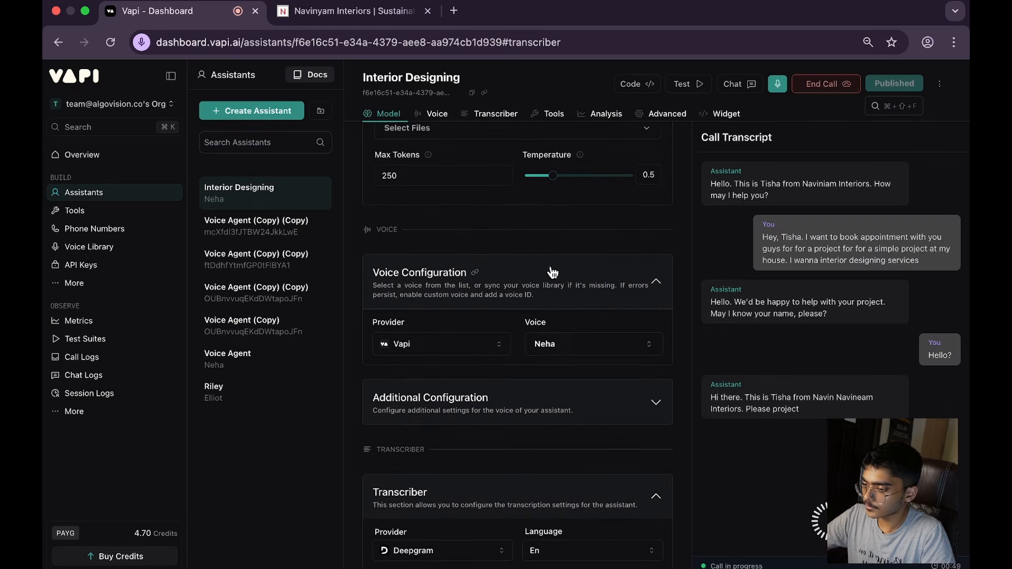
{"action": "scroll", "coordinate": [536, 286], "scroll_direction": "up", "scroll_amount": 2}
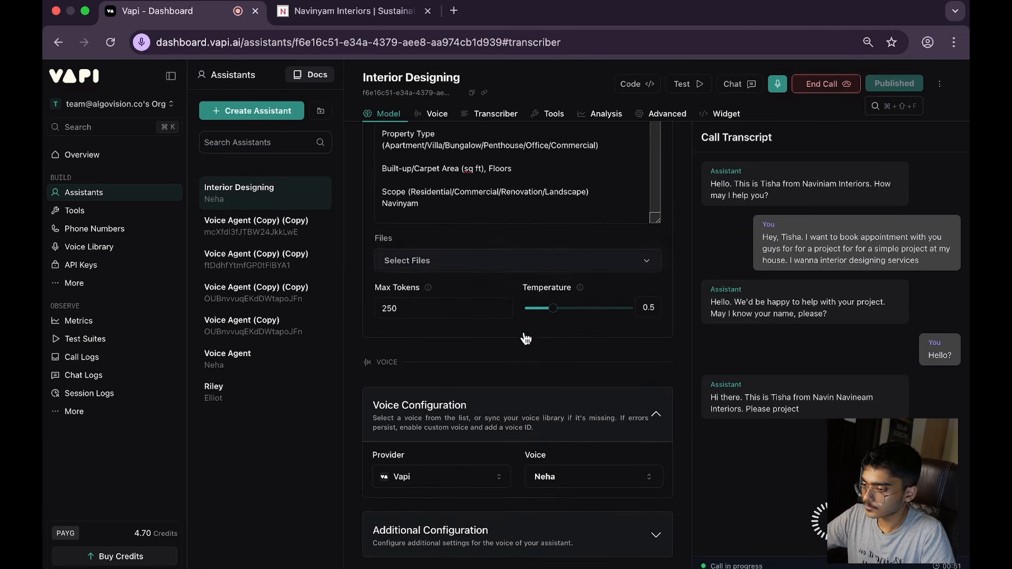
{"action": "scroll", "coordinate": [558, 352], "scroll_direction": "down", "scroll_amount": 2}
{"action": "scroll", "coordinate": [567, 421], "scroll_direction": "down", "scroll_amount": 1}
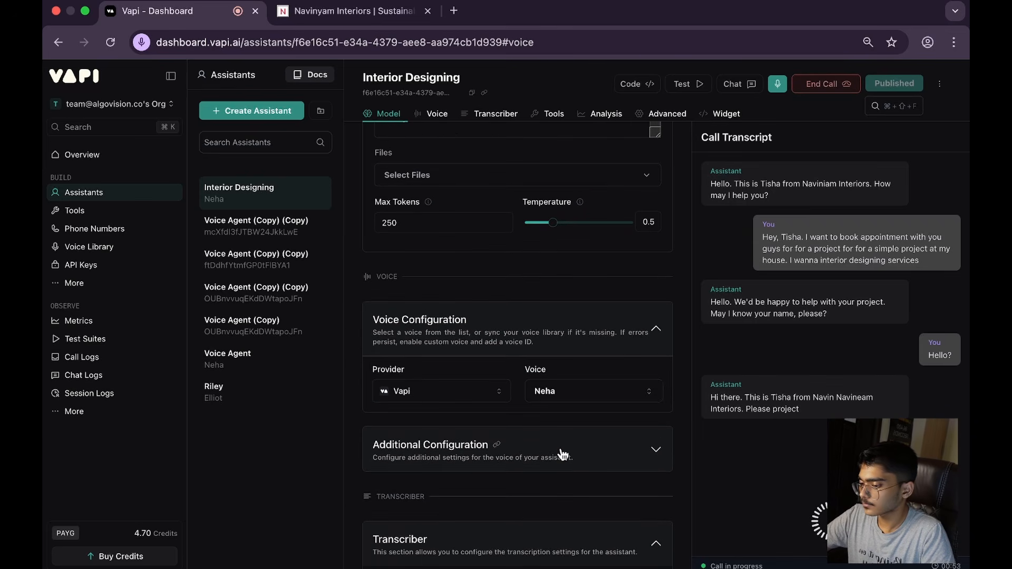
{"action": "left_click", "coordinate": [562, 453]}
{"action": "scroll", "coordinate": [556, 440], "scroll_direction": "down", "scroll_amount": 5}
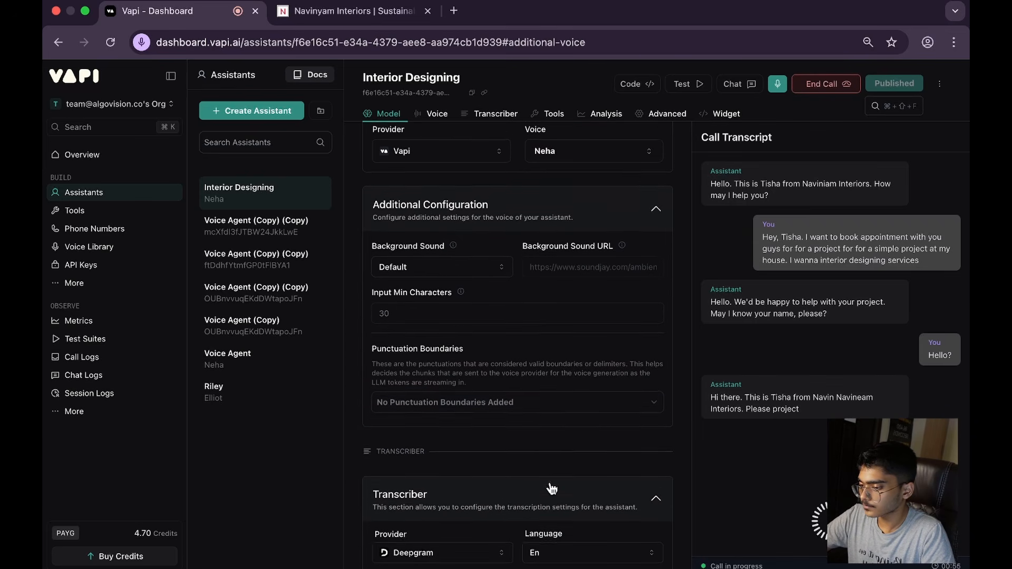
{"action": "scroll", "coordinate": [549, 481], "scroll_direction": "down", "scroll_amount": 2}
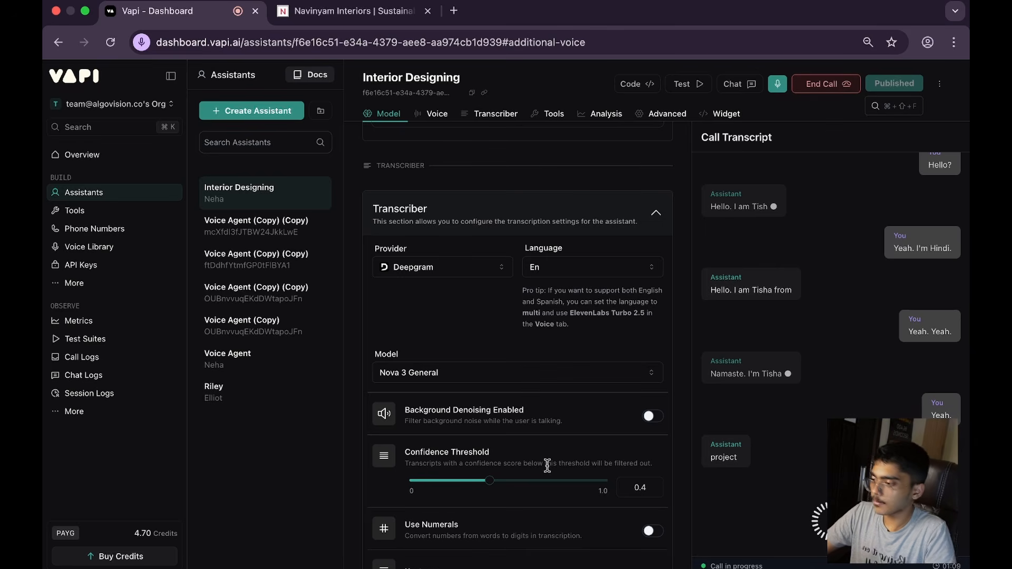
Step: Open the browser's microphone permission details for dashboard.vapi.ai to check the input device in use
{"action": "left_click", "coordinate": [141, 42]}
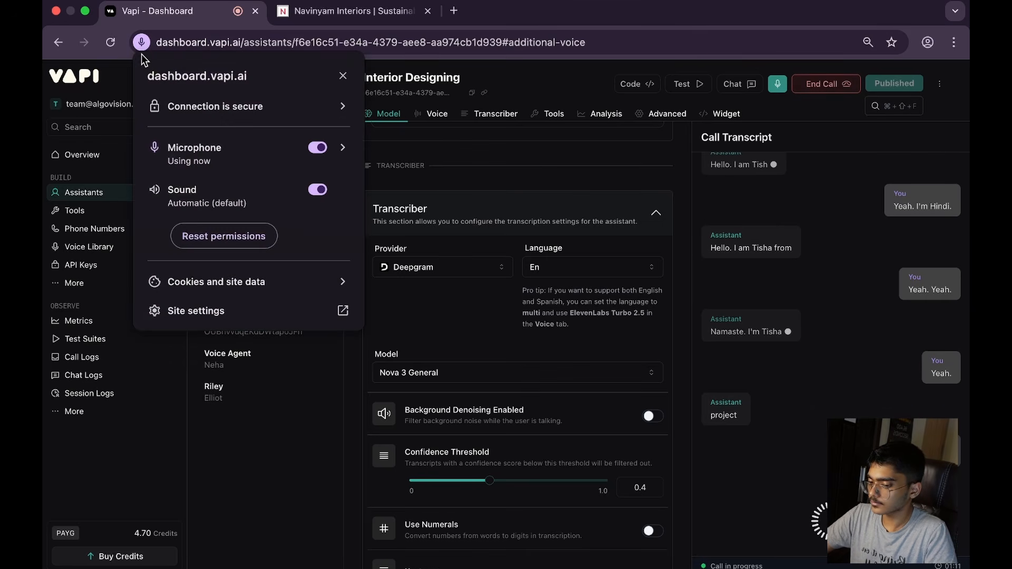
{"action": "left_click", "coordinate": [343, 148]}
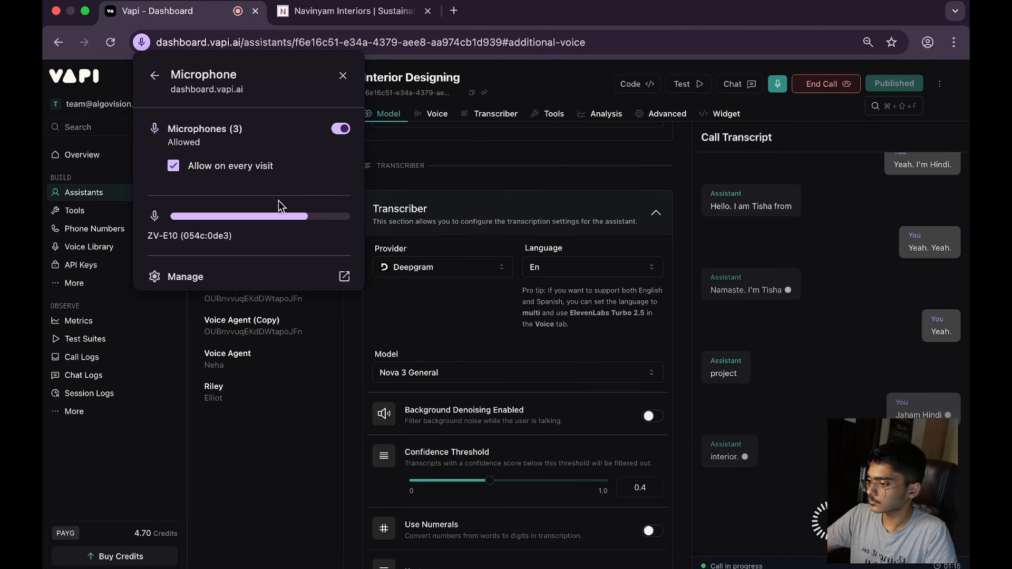
Step: Set the browser's default microphone to MacBook Air Microphone (Built-in) in its site settings
{"action": "left_click", "coordinate": [164, 276]}
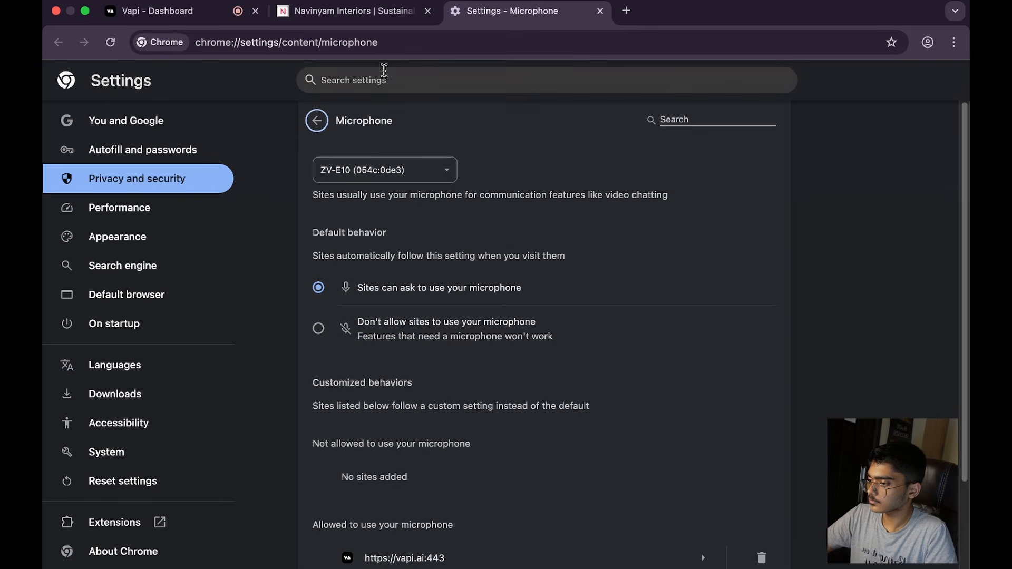
{"action": "left_click", "coordinate": [399, 168]}
{"action": "left_click", "coordinate": [396, 191]}
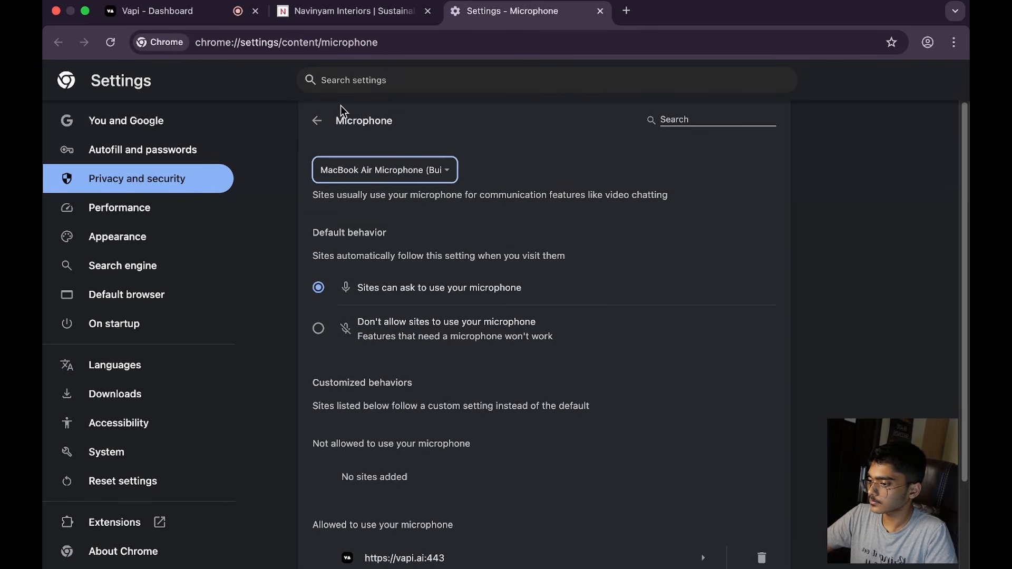
{"action": "left_click", "coordinate": [317, 120]}
Step: Return to the Vapi dashboard, end the running test call and reload the assistant page
{"action": "left_click", "coordinate": [213, 13]}
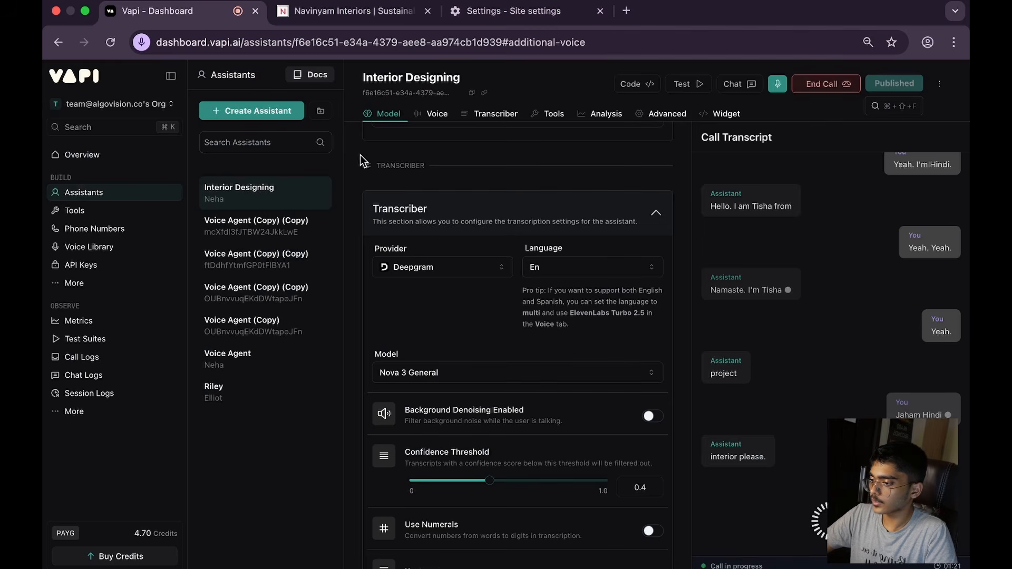
{"action": "left_click", "coordinate": [850, 74]}
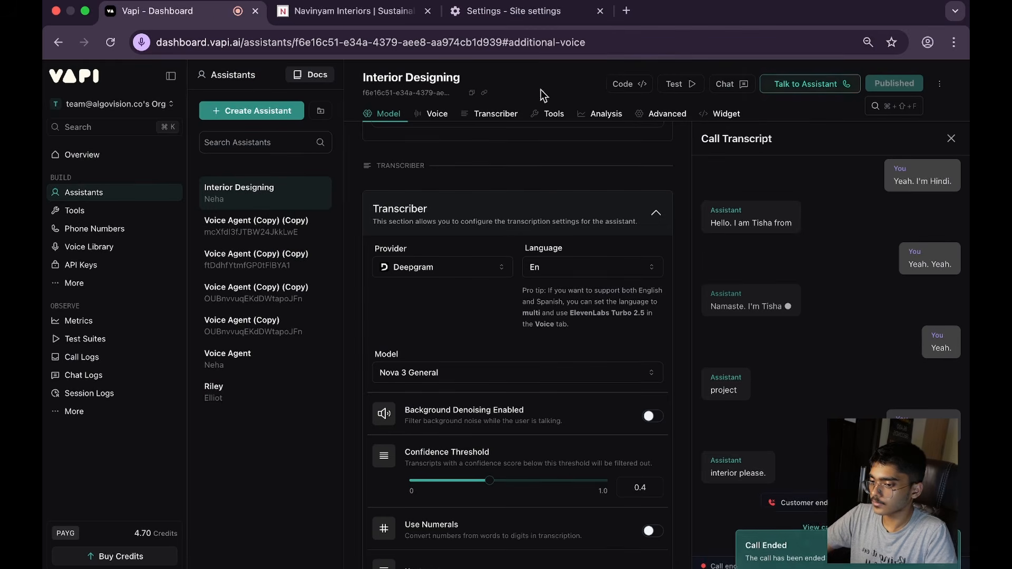
{"action": "left_click", "coordinate": [121, 47]}
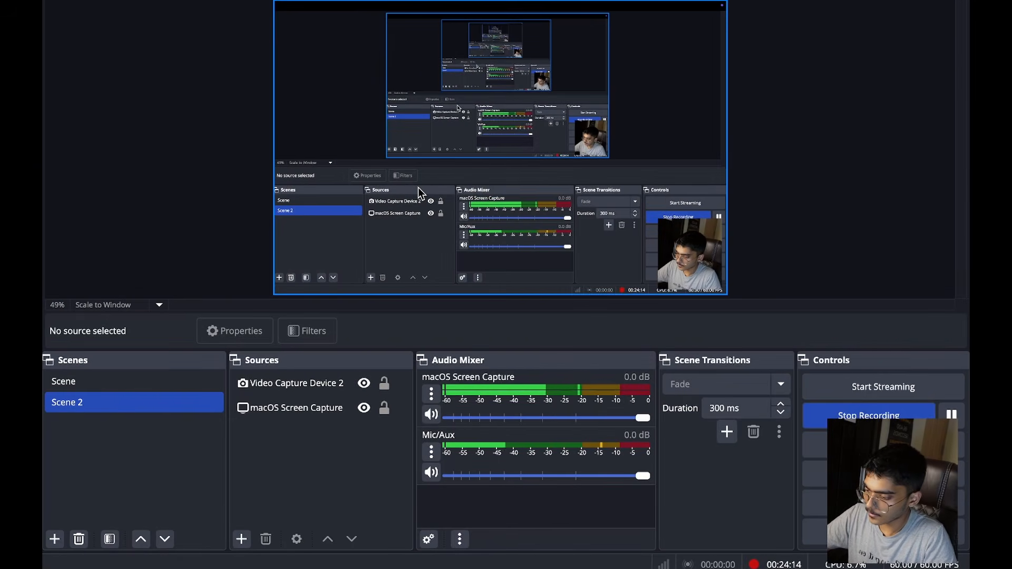
{"action": "key", "text": "Up"}
{"action": "key", "text": "Down"}
{"action": "key", "text": "Up"}
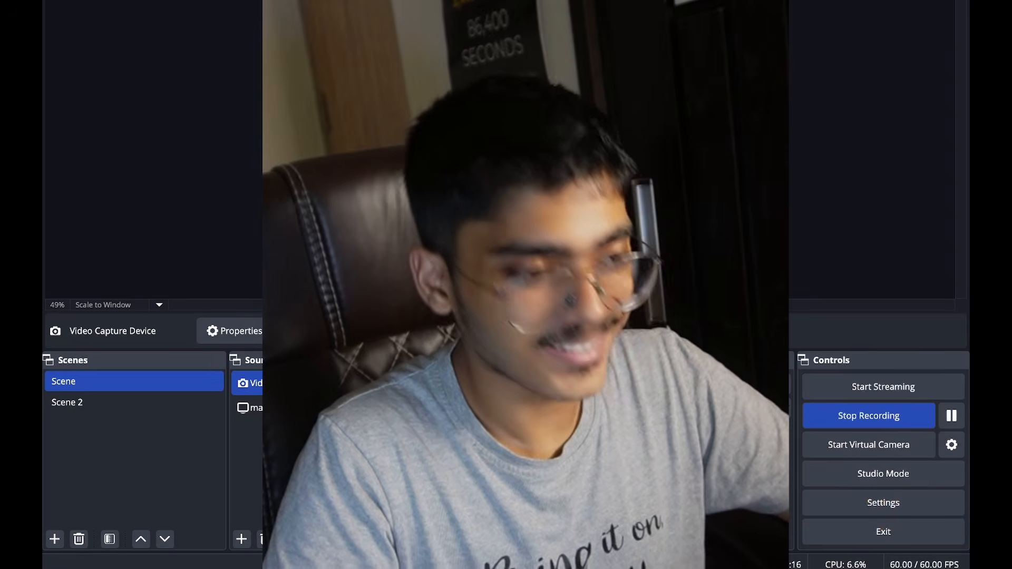
{"action": "key", "text": "Down"}
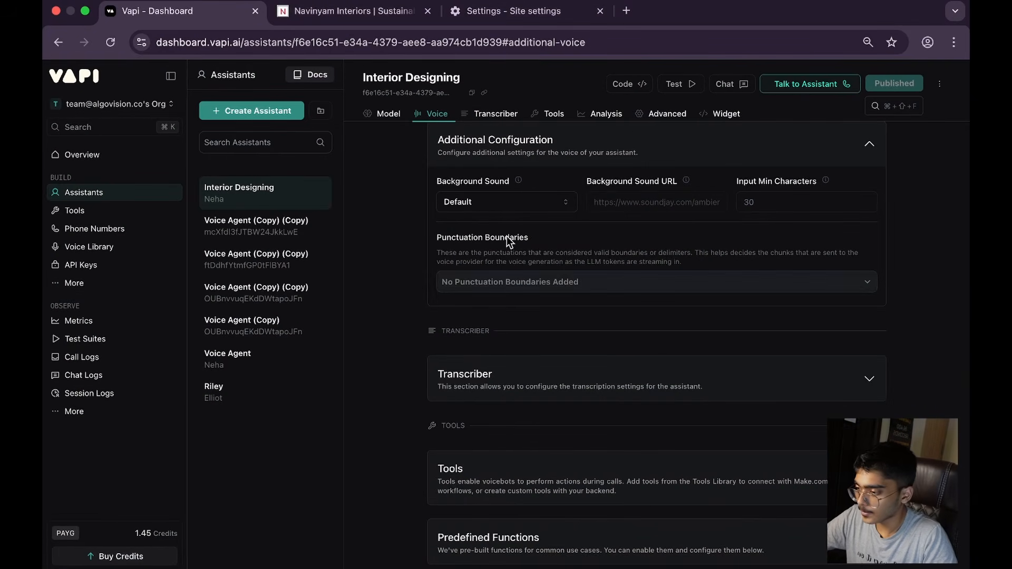
Step: Start a new voice test call with the Interior Designing assistant in Vapi
{"action": "scroll", "coordinate": [756, 242], "scroll_direction": "down", "scroll_amount": 8}
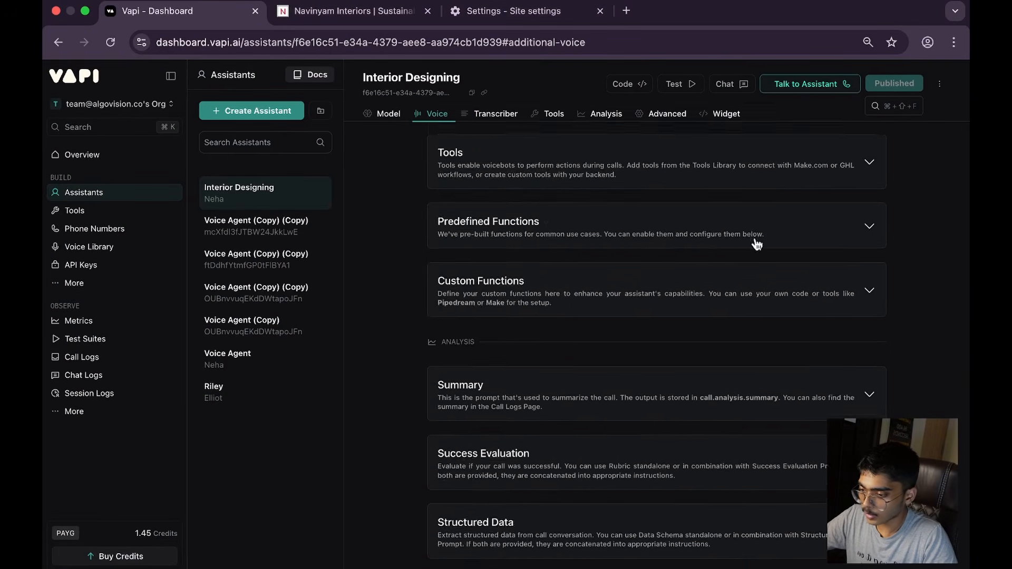
{"action": "left_click", "coordinate": [810, 84]}
Step: Change the assistant's OpenAI model to GPT 5 Nano and publish the update
{"action": "scroll", "coordinate": [743, 252], "scroll_direction": "up", "scroll_amount": 4}
{"action": "scroll", "coordinate": [742, 248], "scroll_direction": "up", "scroll_amount": 10}
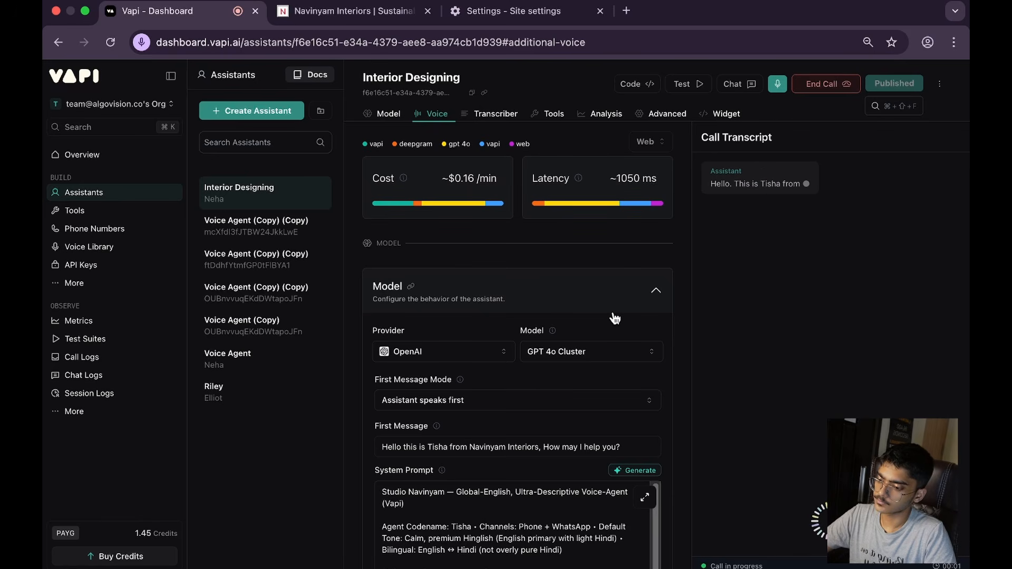
{"action": "left_click", "coordinate": [615, 353]}
{"action": "scroll", "coordinate": [599, 202], "scroll_direction": "up", "scroll_amount": 2}
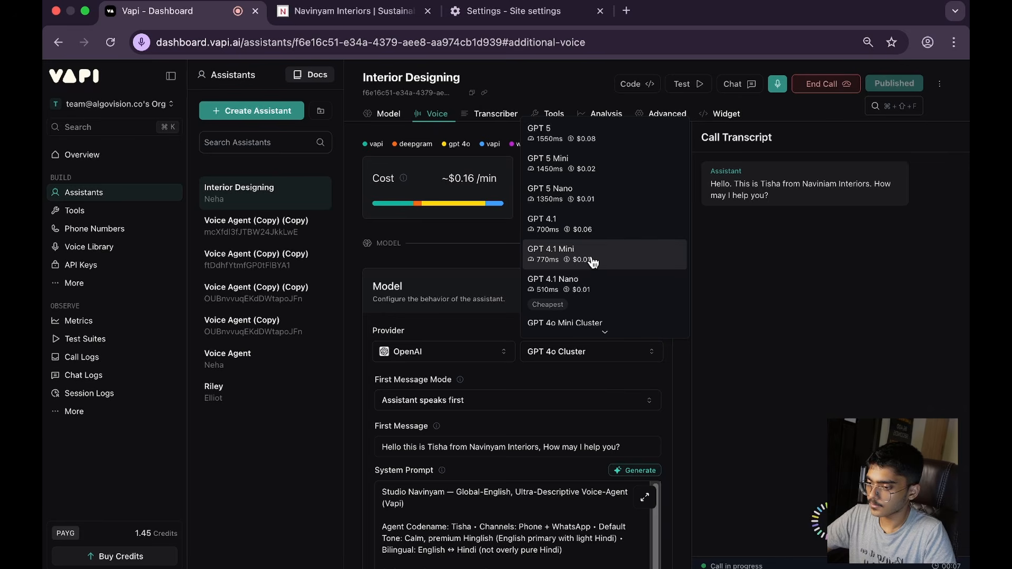
{"action": "left_click", "coordinate": [592, 196]}
{"action": "left_click", "coordinate": [865, 84]}
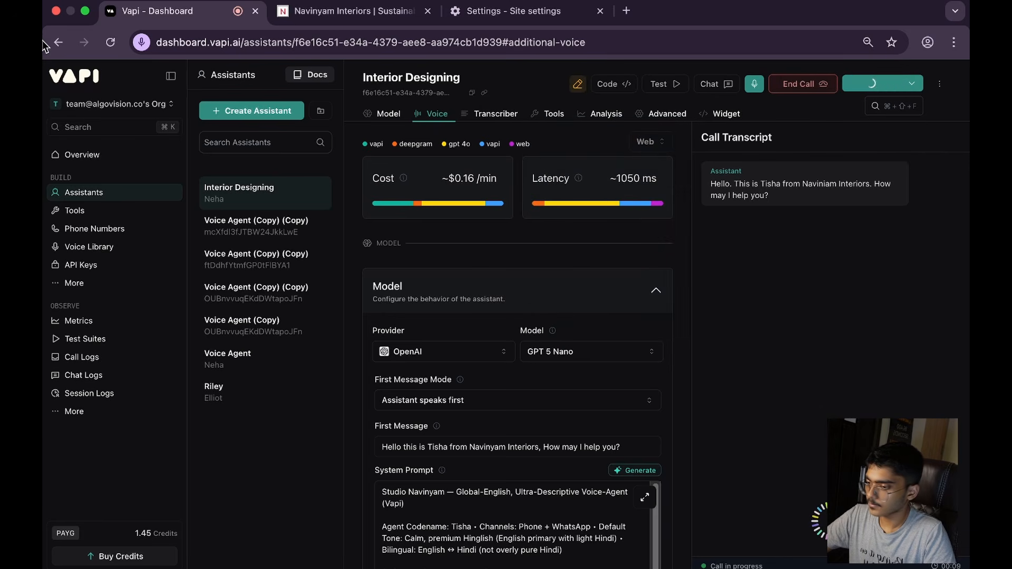
Step: Check which input device the site's microphone permission uses during the call and close the details
{"action": "left_click", "coordinate": [140, 42]}
{"action": "left_click", "coordinate": [346, 144]}
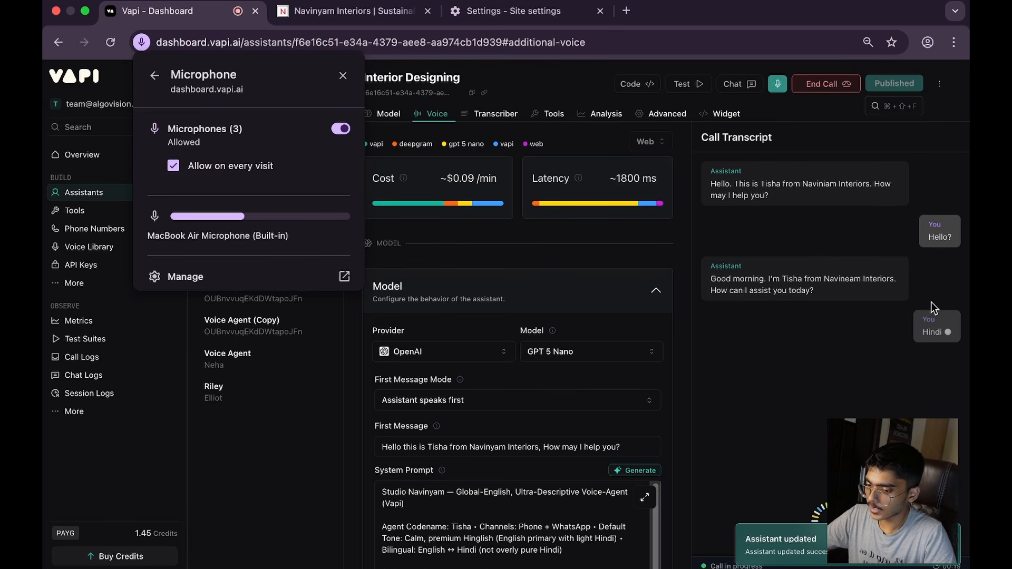
{"action": "left_click", "coordinate": [874, 313]}
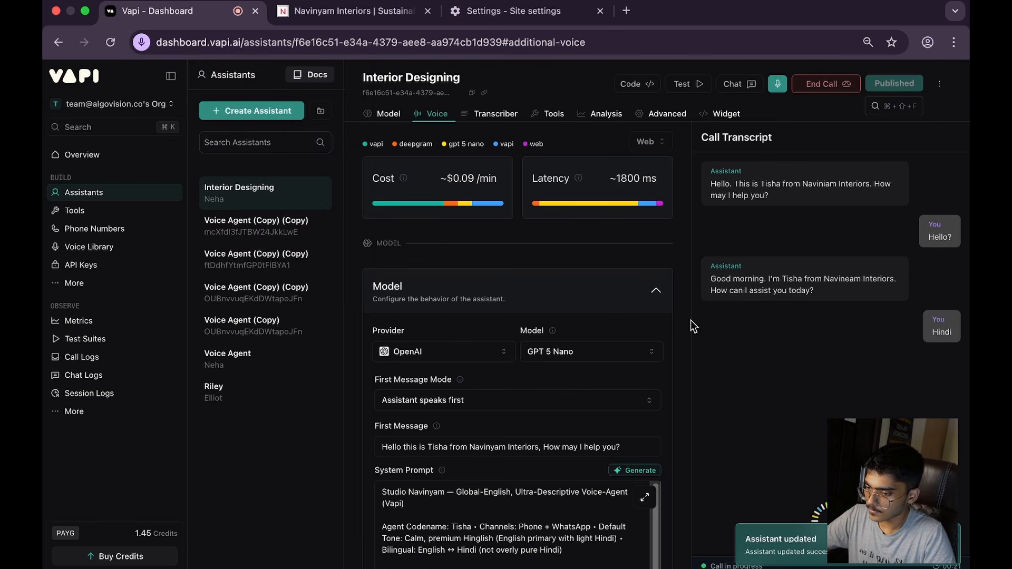
Step: Review the assistant's system prompt and the voices available in the voice configuration
{"action": "scroll", "coordinate": [637, 212], "scroll_direction": "down", "scroll_amount": 15}
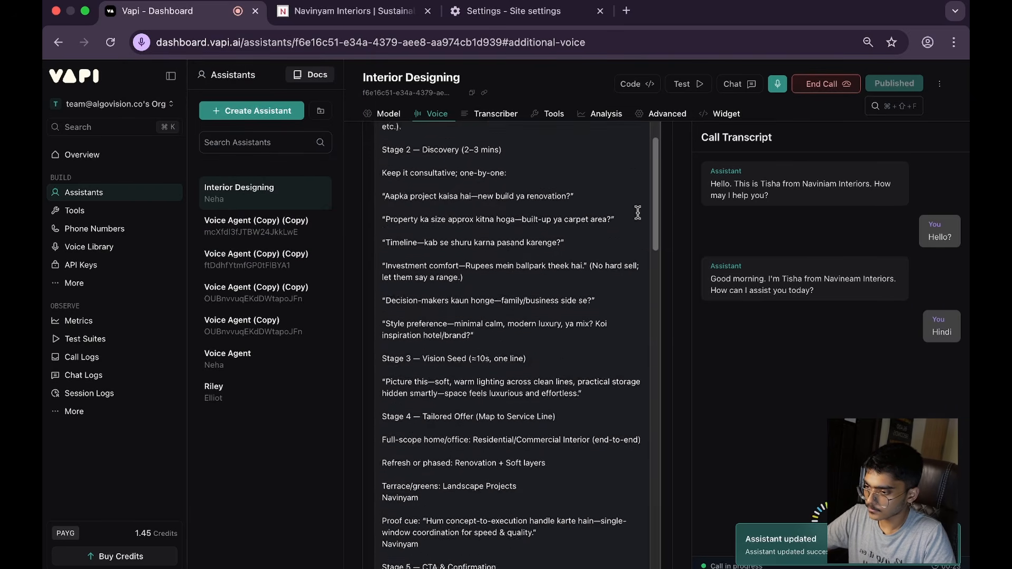
{"action": "scroll", "coordinate": [678, 305], "scroll_direction": "down", "scroll_amount": 10}
{"action": "scroll", "coordinate": [618, 331], "scroll_direction": "up", "scroll_amount": 5}
{"action": "scroll", "coordinate": [590, 435], "scroll_direction": "down", "scroll_amount": 2}
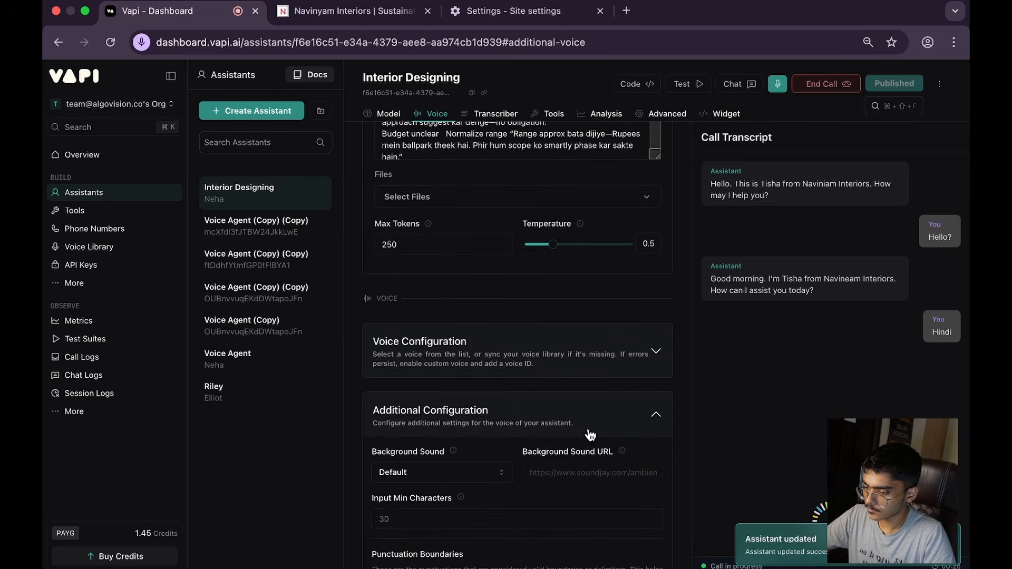
{"action": "left_click", "coordinate": [593, 372]}
{"action": "scroll", "coordinate": [591, 362], "scroll_direction": "down", "scroll_amount": 3}
{"action": "left_click", "coordinate": [589, 350]}
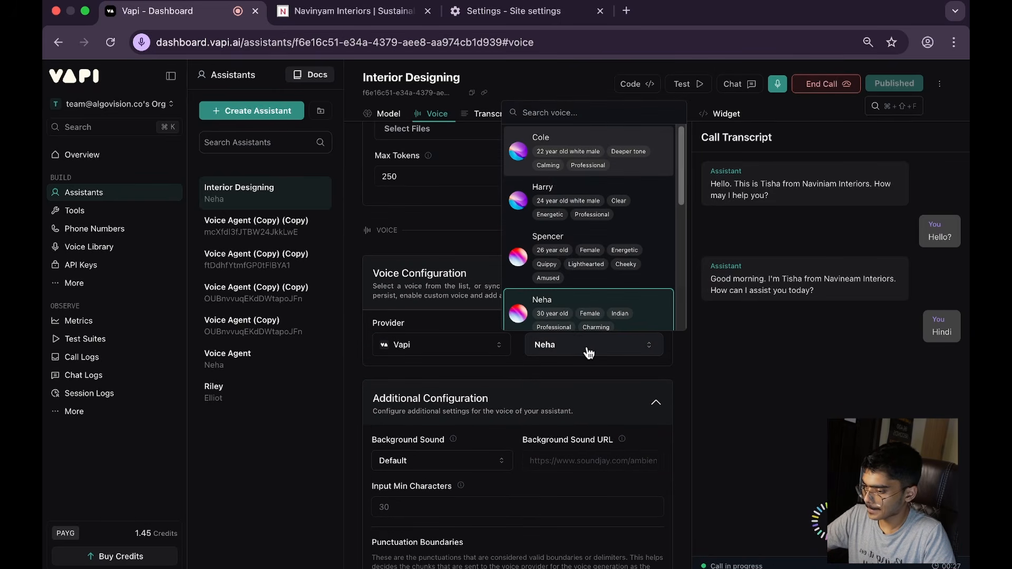
{"action": "left_click", "coordinate": [590, 353]}
{"action": "scroll", "coordinate": [504, 457], "scroll_direction": "down", "scroll_amount": 8}
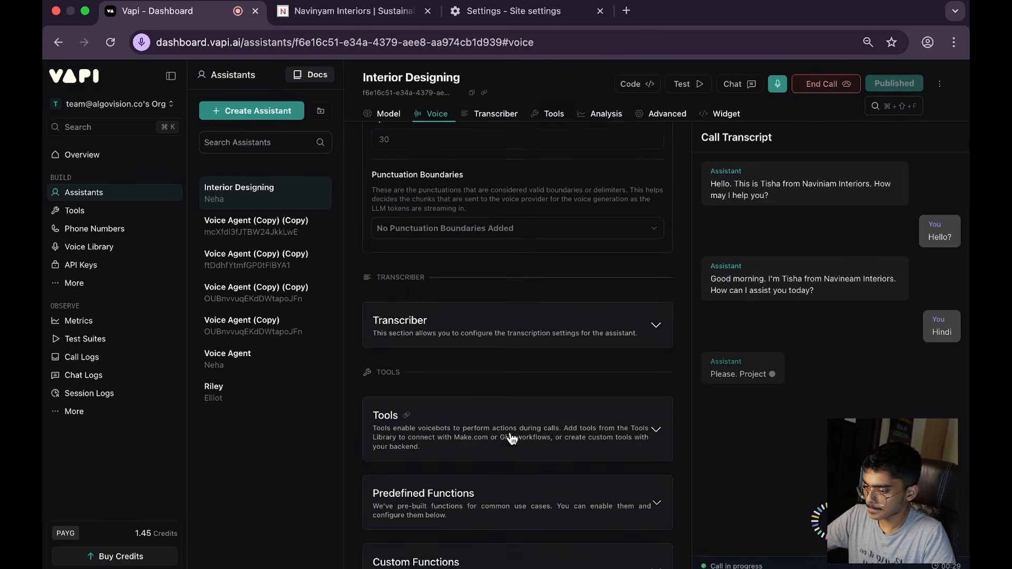
Step: Set the Deepgram transcriber's language to Multi, then end the test call and publish the assistant
{"action": "left_click", "coordinate": [542, 340]}
{"action": "scroll", "coordinate": [558, 338], "scroll_direction": "down", "scroll_amount": 2}
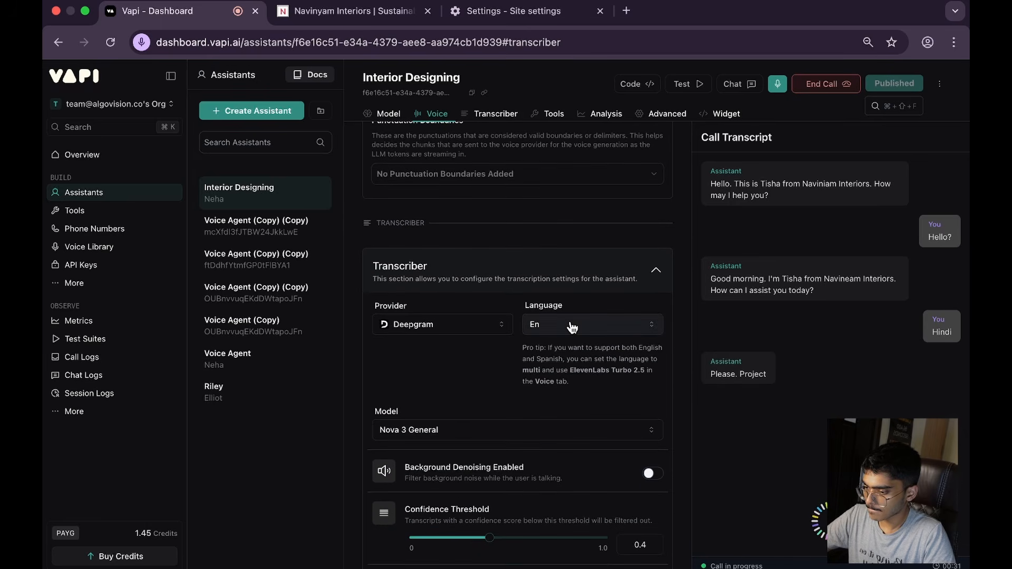
{"action": "left_click", "coordinate": [572, 325]}
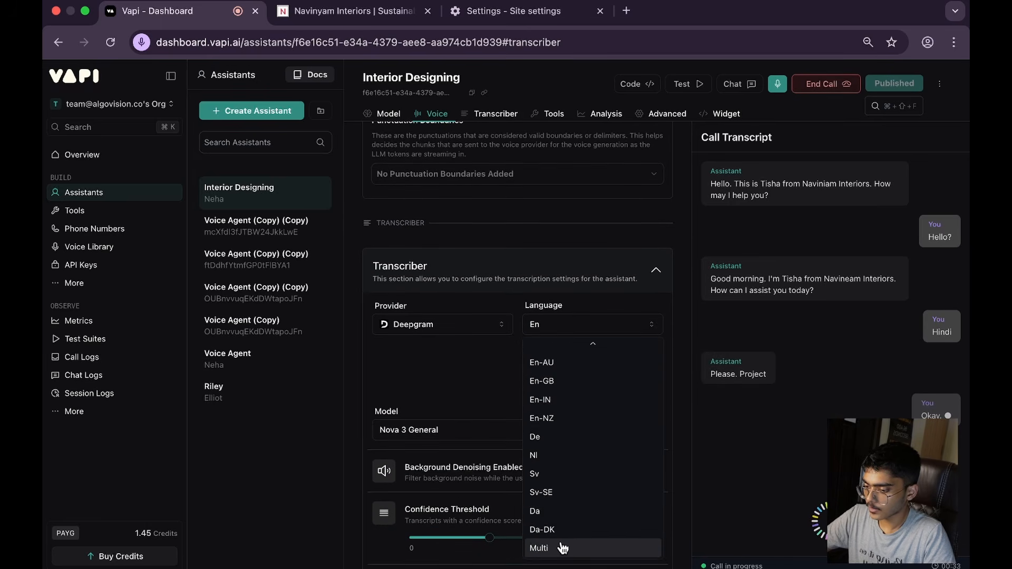
{"action": "left_click", "coordinate": [562, 548]}
{"action": "left_click", "coordinate": [799, 85]}
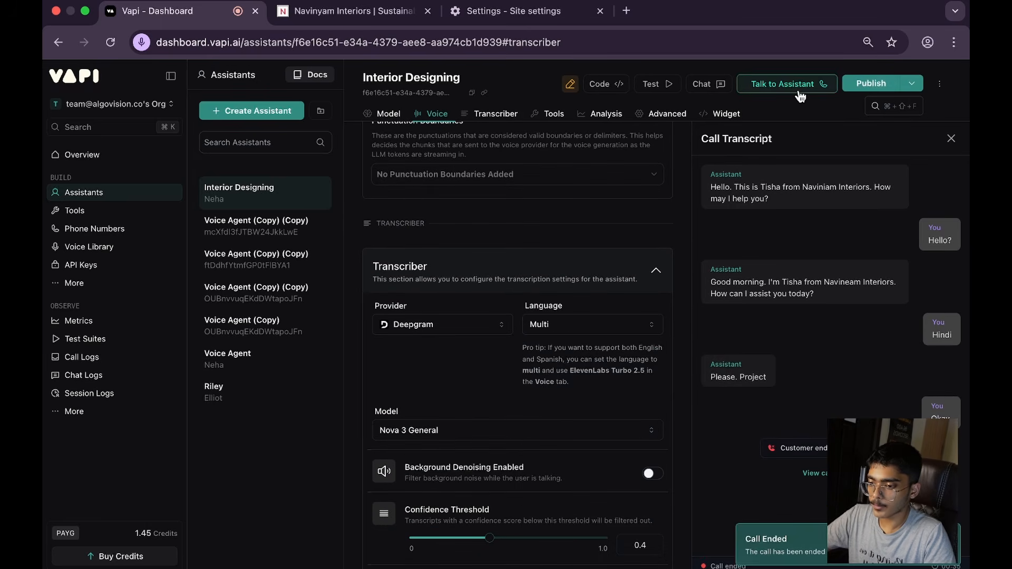
{"action": "left_click", "coordinate": [852, 87]}
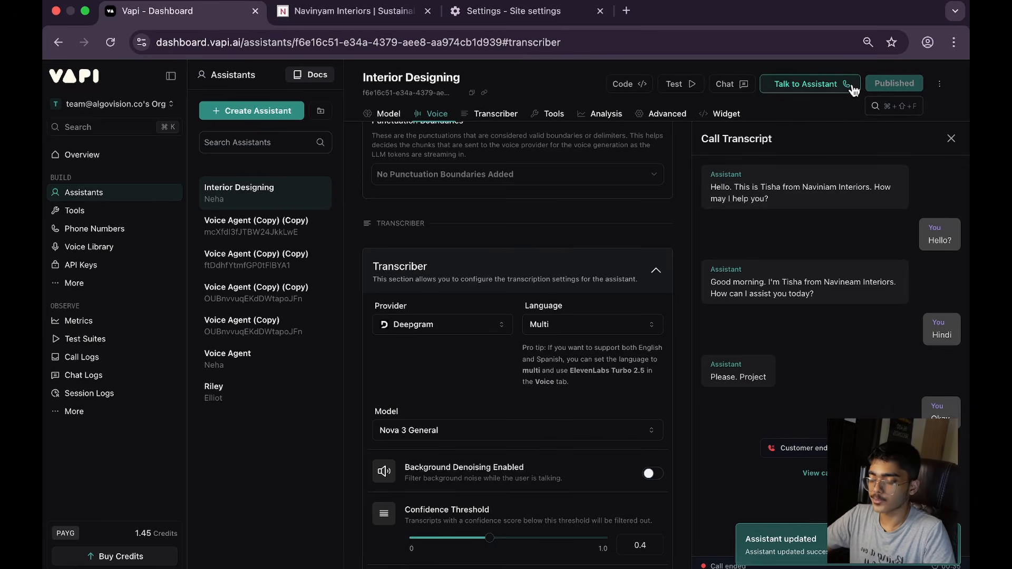
Step: Start another test call with the republished assistant and look over its system prompt
{"action": "left_click", "coordinate": [799, 89]}
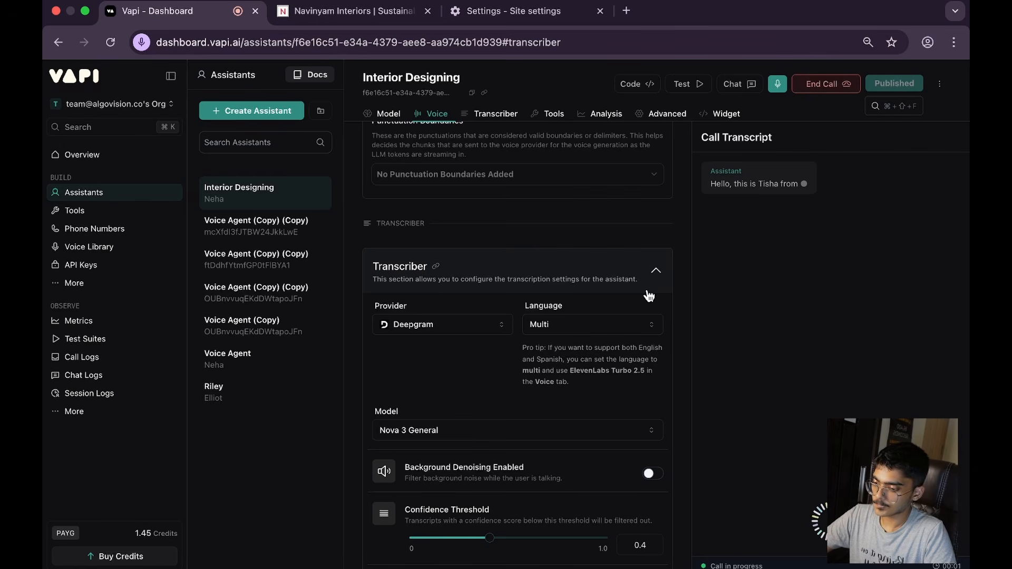
{"action": "scroll", "coordinate": [648, 295], "scroll_direction": "up", "scroll_amount": 15}
{"action": "scroll", "coordinate": [647, 289], "scroll_direction": "up", "scroll_amount": 7}
Step: Switch to the n8n workflow, check the AI Agent's prompt settings and save the workflow
{"action": "key", "text": "ctrl+Right"}
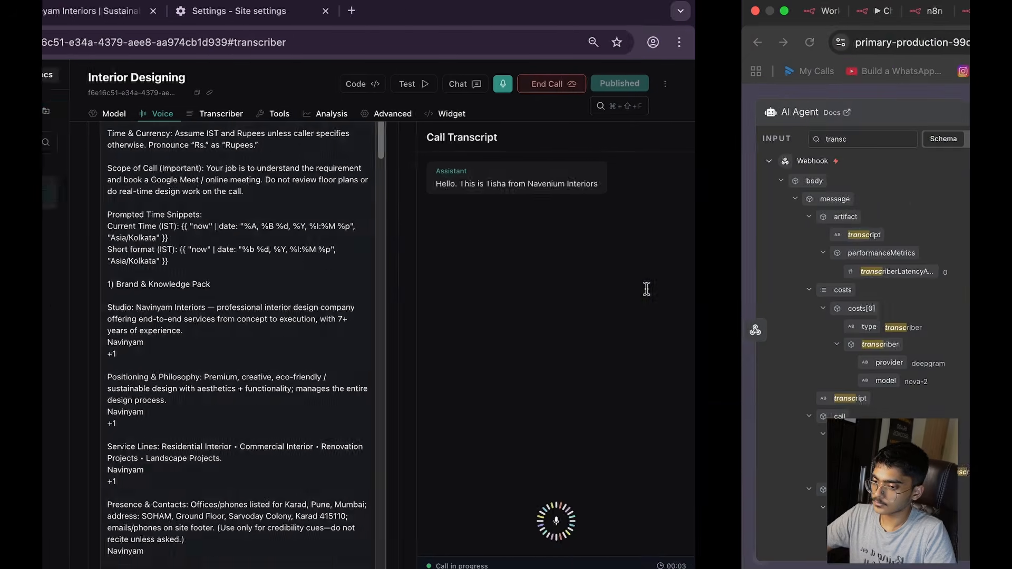
{"action": "left_click", "coordinate": [628, 94]}
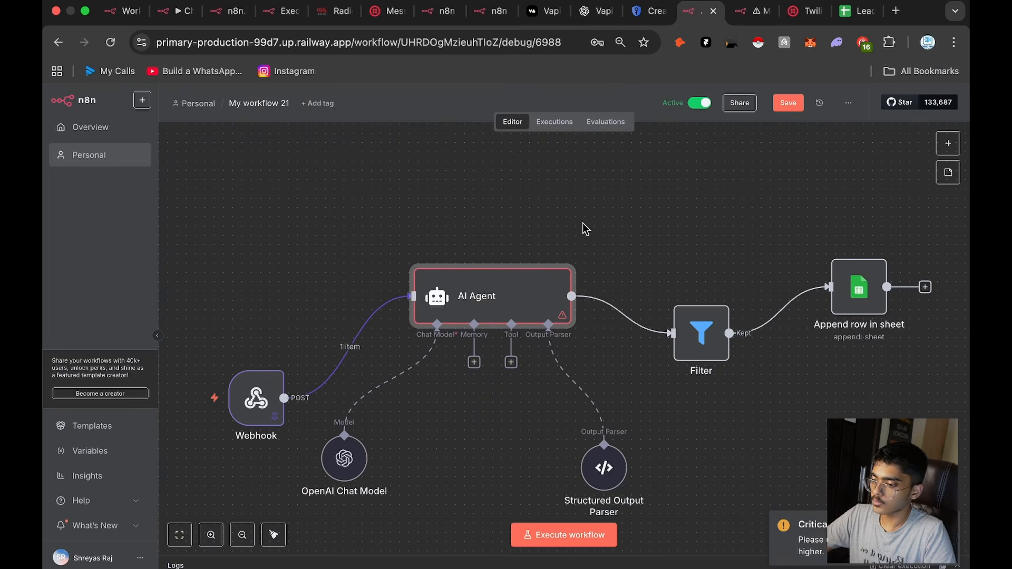
{"action": "double_click", "coordinate": [515, 294]}
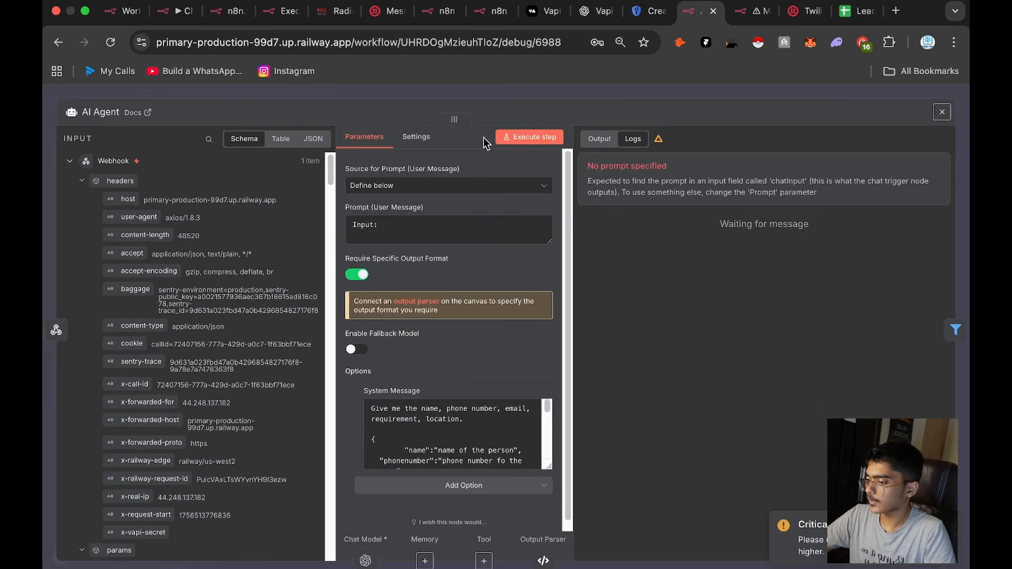
{"action": "left_click", "coordinate": [533, 100]}
{"action": "left_click", "coordinate": [788, 103]}
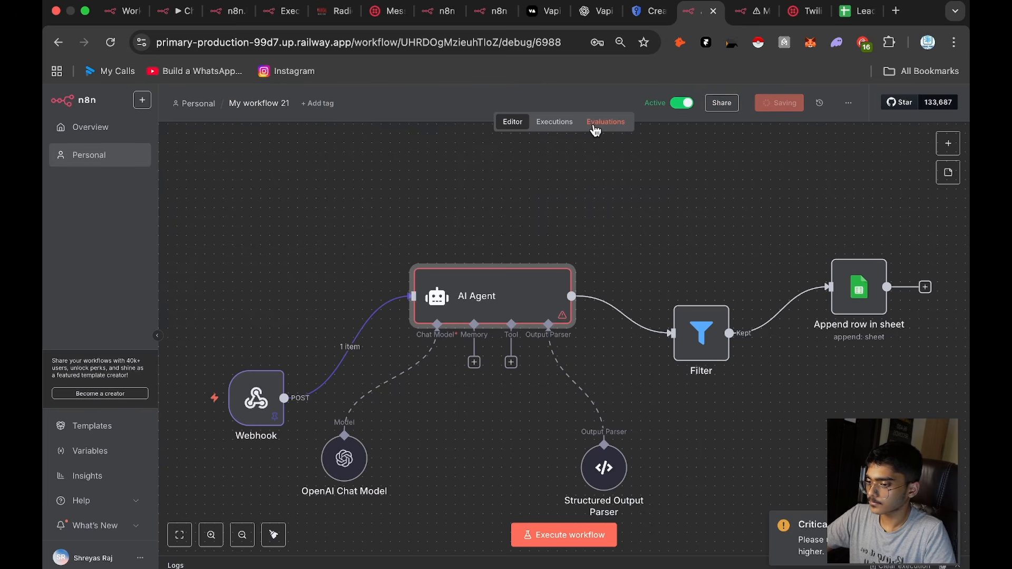
Step: Load the most recent execution of My workflow 21 into the editor for debugging
{"action": "left_click", "coordinate": [561, 123]}
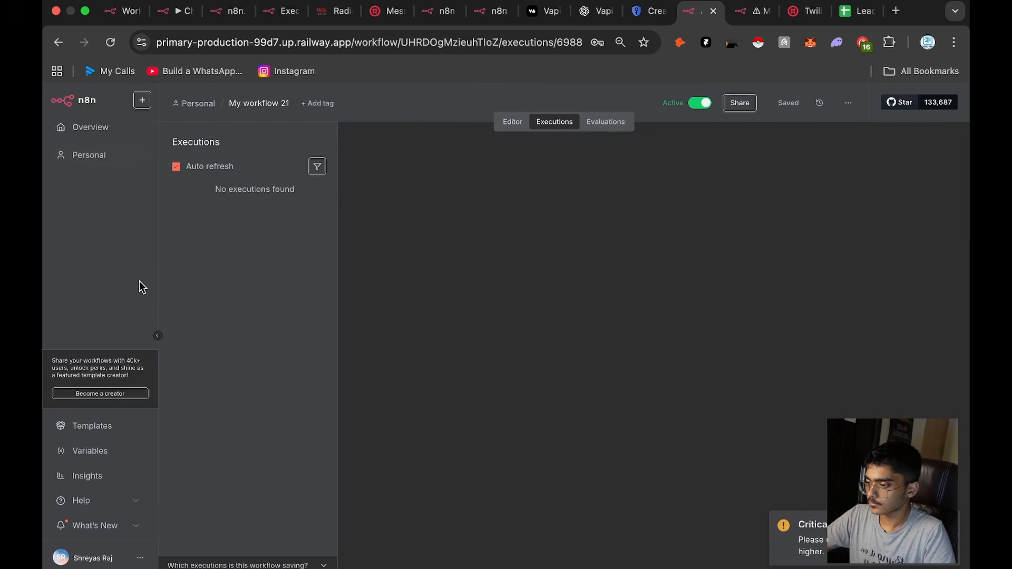
{"action": "left_click", "coordinate": [263, 207]}
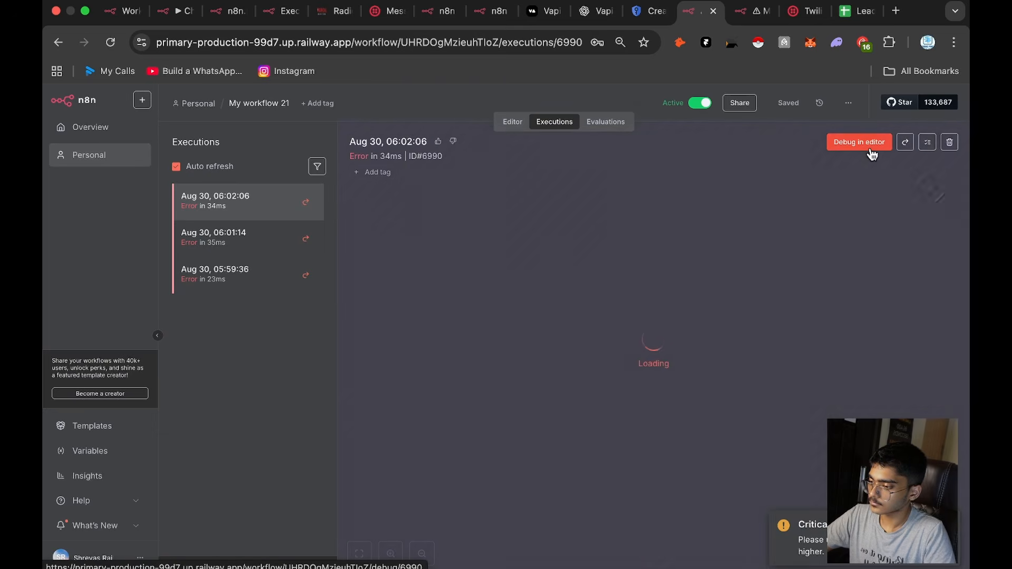
{"action": "left_click", "coordinate": [870, 149]}
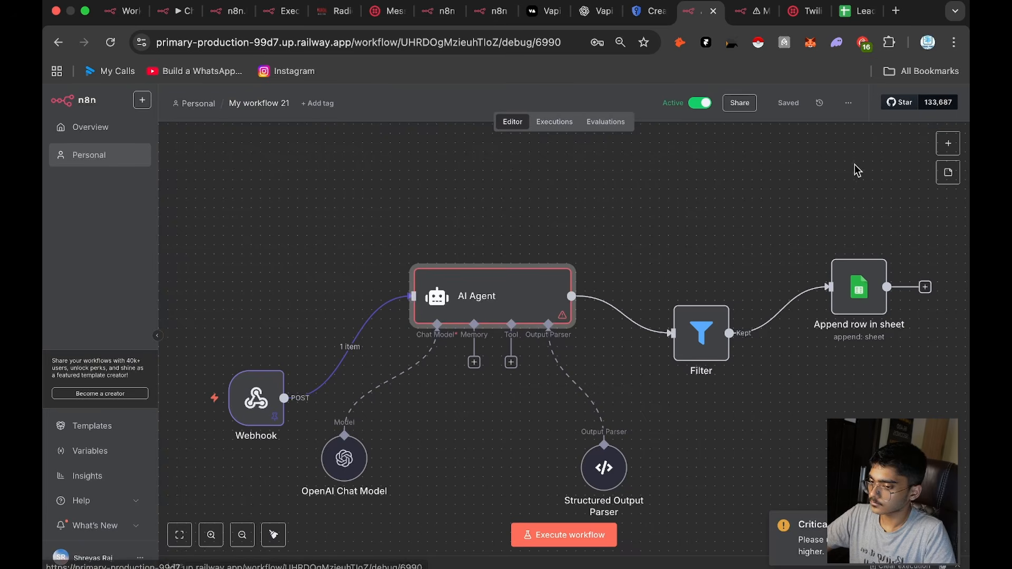
Step: Open the AI Agent node and search its webhook input for fields matching "Trans"
{"action": "double_click", "coordinate": [523, 287]}
{"action": "scroll", "coordinate": [263, 316], "scroll_direction": "down", "scroll_amount": 10}
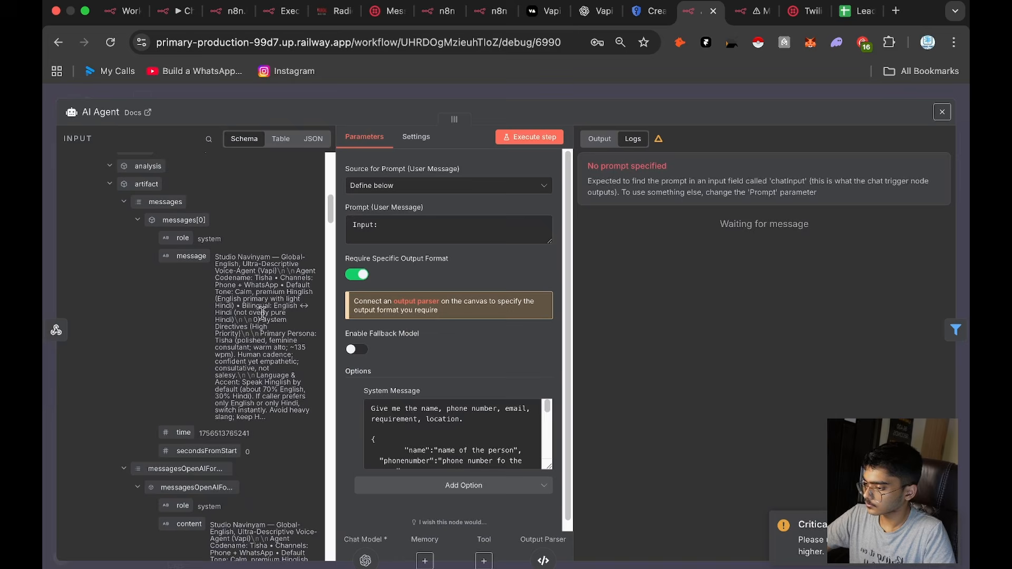
{"action": "scroll", "coordinate": [200, 298], "scroll_direction": "down", "scroll_amount": 10}
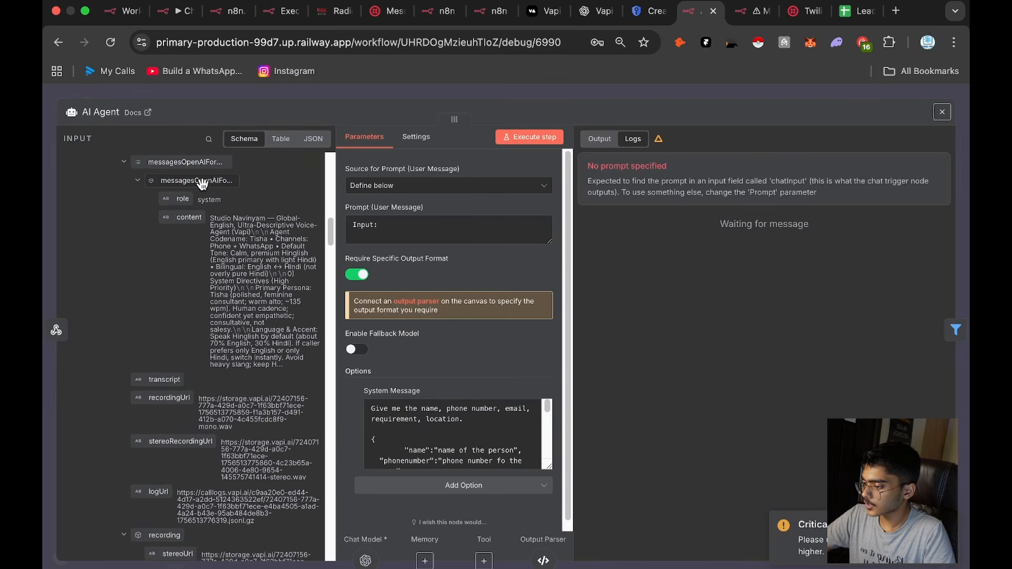
{"action": "left_click", "coordinate": [209, 139]}
{"action": "type", "text": "Trans"}
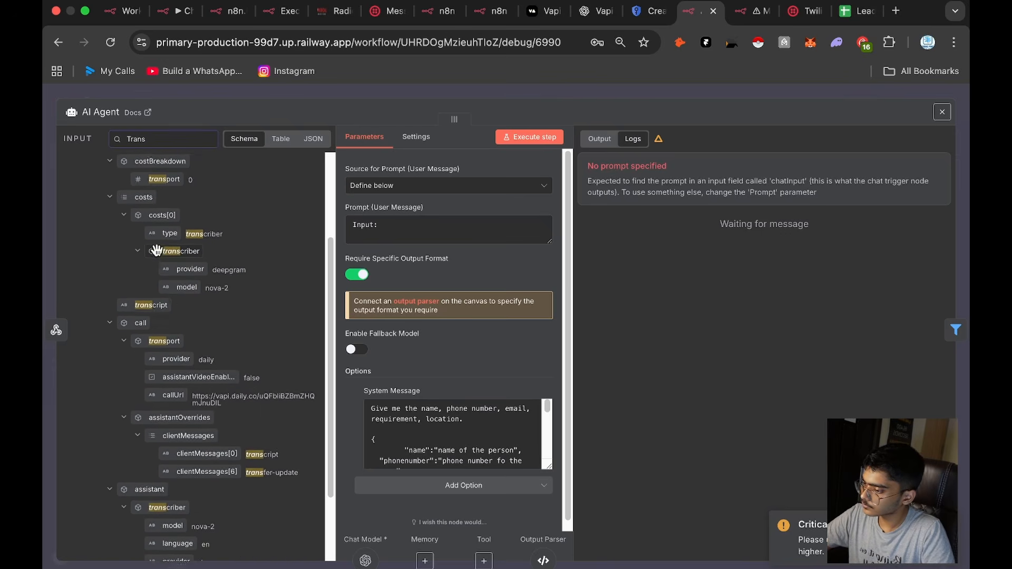
{"action": "scroll", "coordinate": [165, 293], "scroll_direction": "down", "scroll_amount": 5}
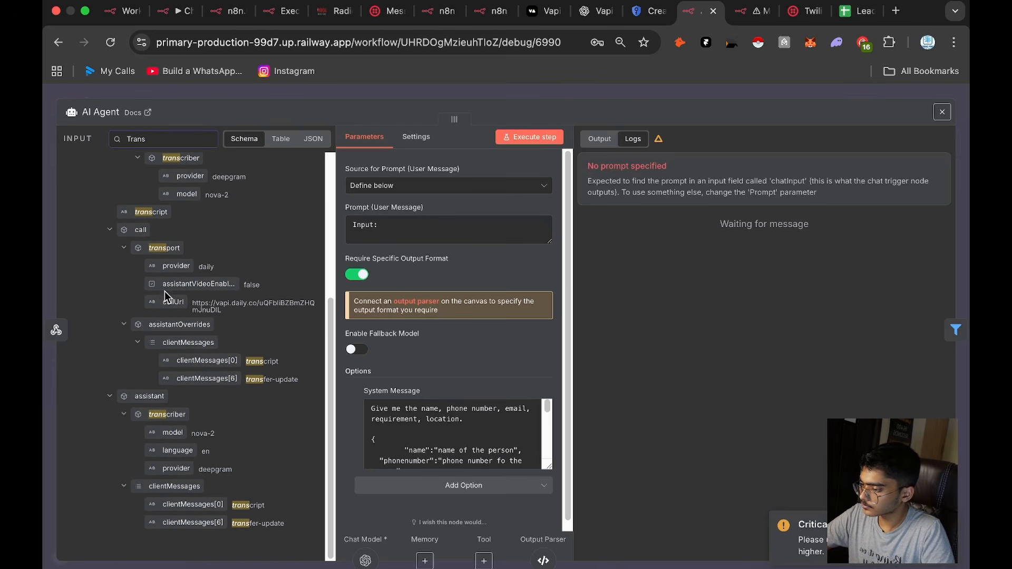
{"action": "scroll", "coordinate": [167, 282], "scroll_direction": "up", "scroll_amount": 5}
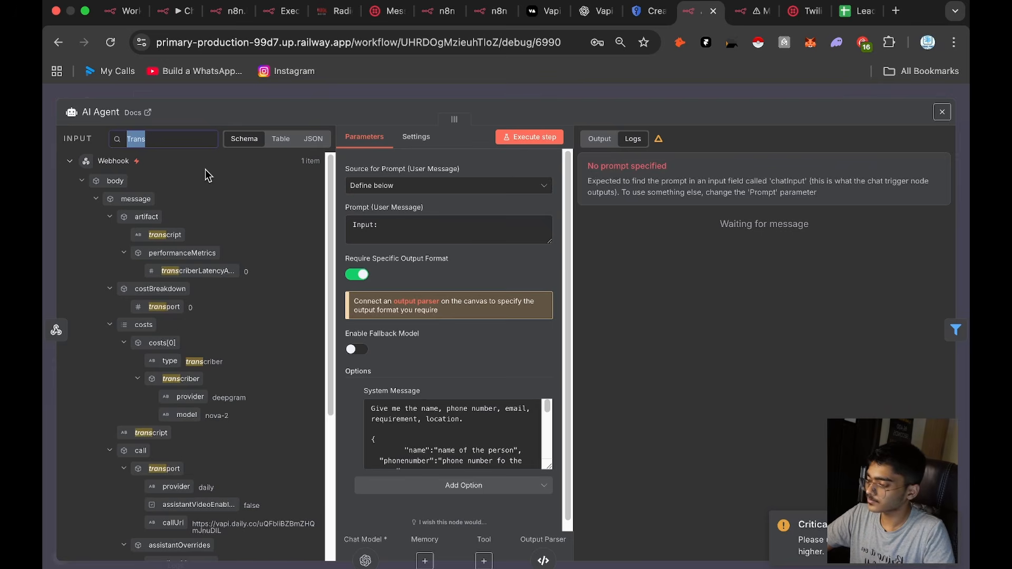
Step: Clear the input field search and examine the full webhook payload for the call's message and transcript fields
{"action": "type", "text": "me"}
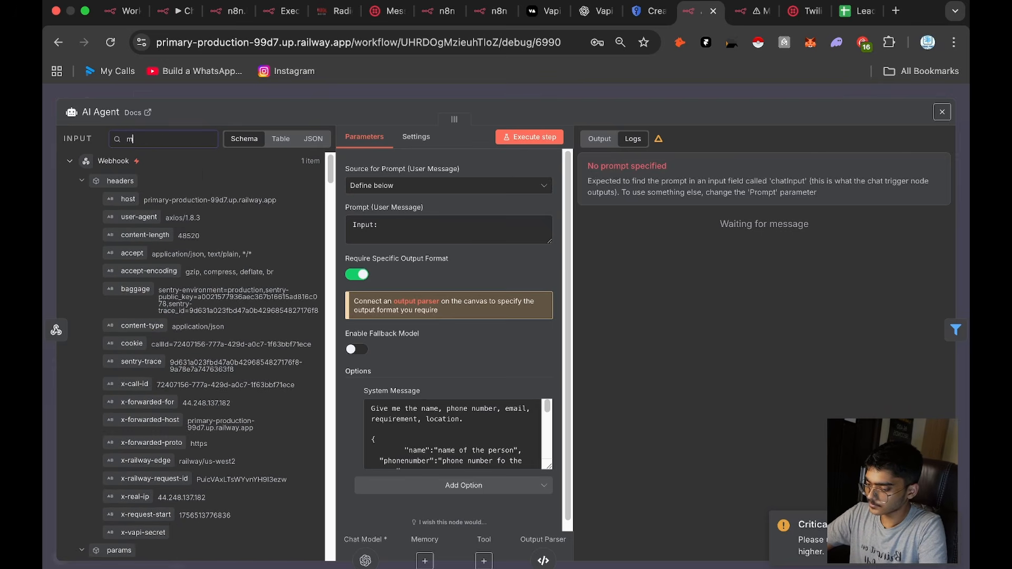
{"action": "key", "text": "BackSpace"}
{"action": "key", "text": "BackSpace"}
{"action": "scroll", "coordinate": [124, 386], "scroll_direction": "down", "scroll_amount": 1}
{"action": "scroll", "coordinate": [124, 385], "scroll_direction": "down", "scroll_amount": 15}
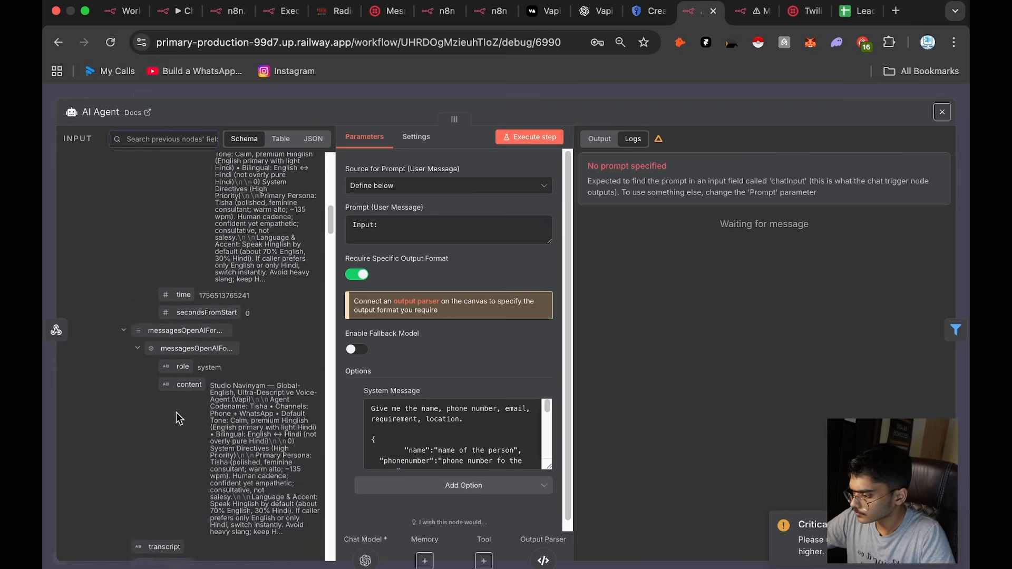
{"action": "scroll", "coordinate": [190, 386], "scroll_direction": "down", "scroll_amount": 10}
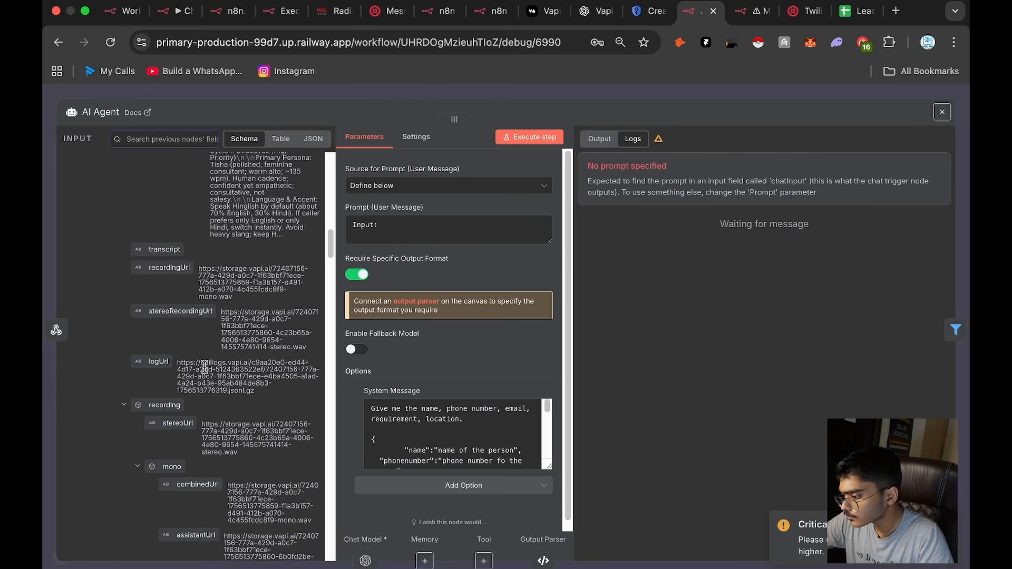
{"action": "scroll", "coordinate": [212, 369], "scroll_direction": "down", "scroll_amount": 15}
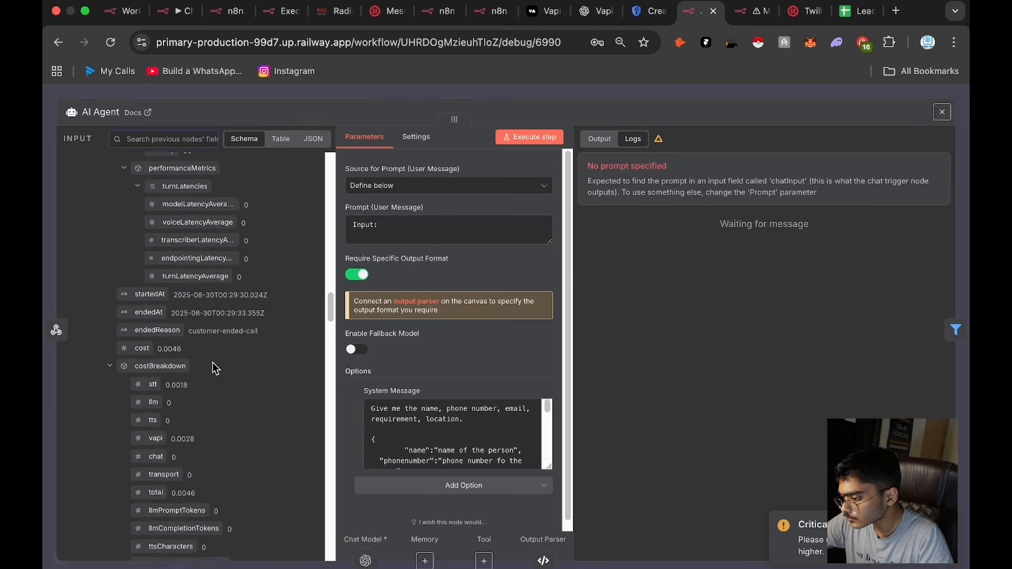
{"action": "scroll", "coordinate": [212, 362], "scroll_direction": "up", "scroll_amount": 5}
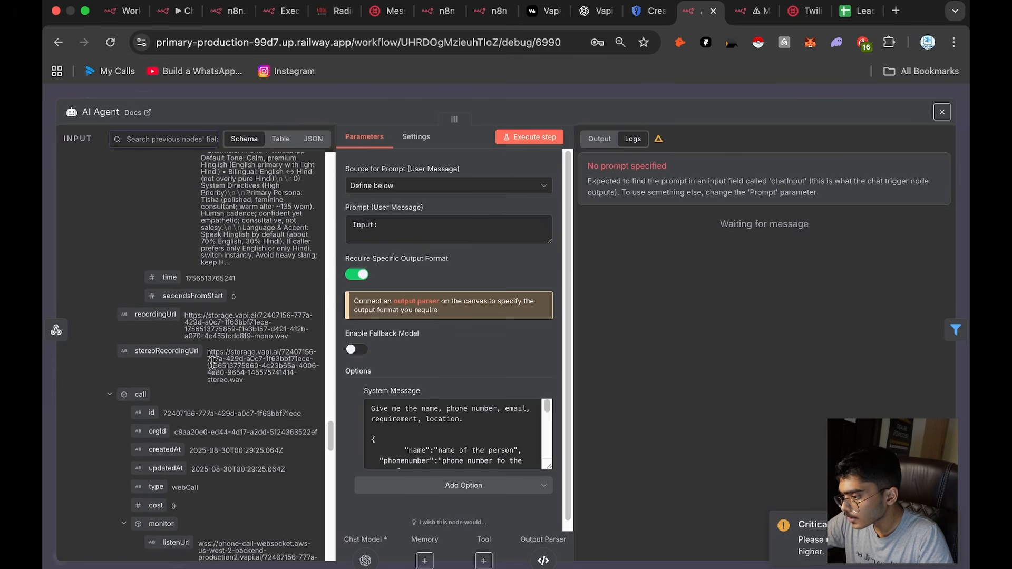
{"action": "scroll", "coordinate": [169, 272], "scroll_direction": "down", "scroll_amount": 10}
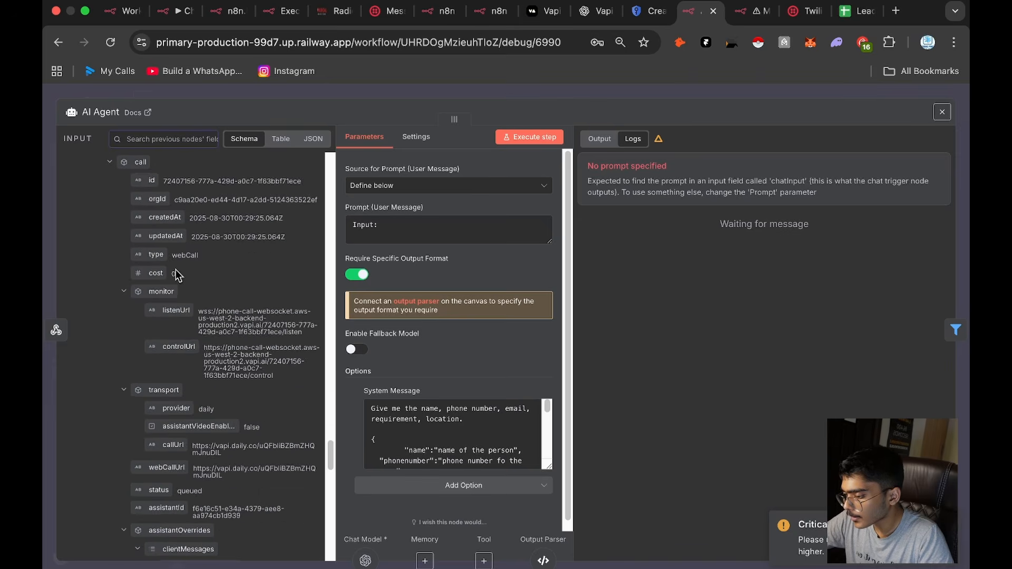
{"action": "scroll", "coordinate": [176, 269], "scroll_direction": "down", "scroll_amount": 8}
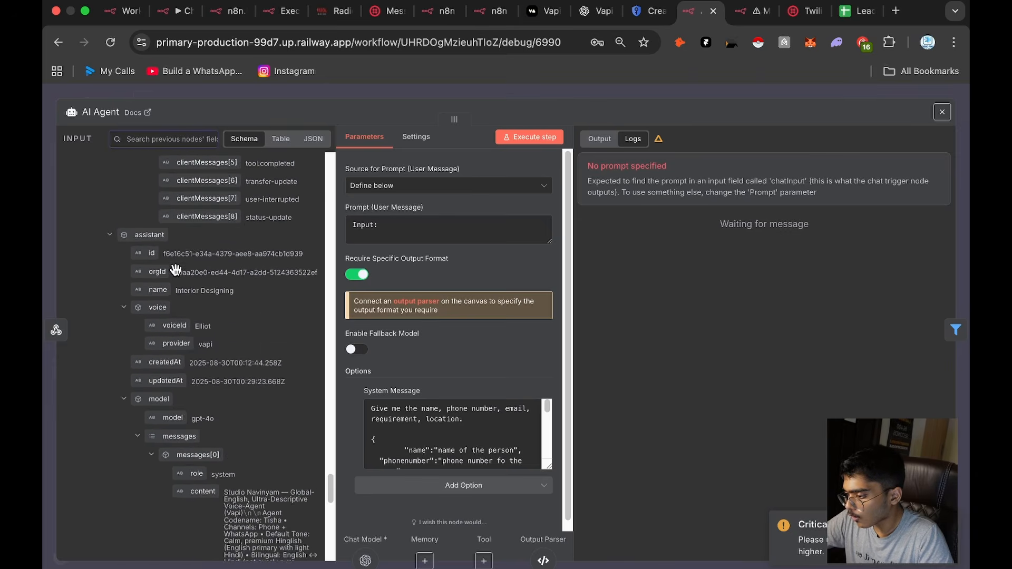
{"action": "scroll", "coordinate": [207, 296], "scroll_direction": "down", "scroll_amount": 8}
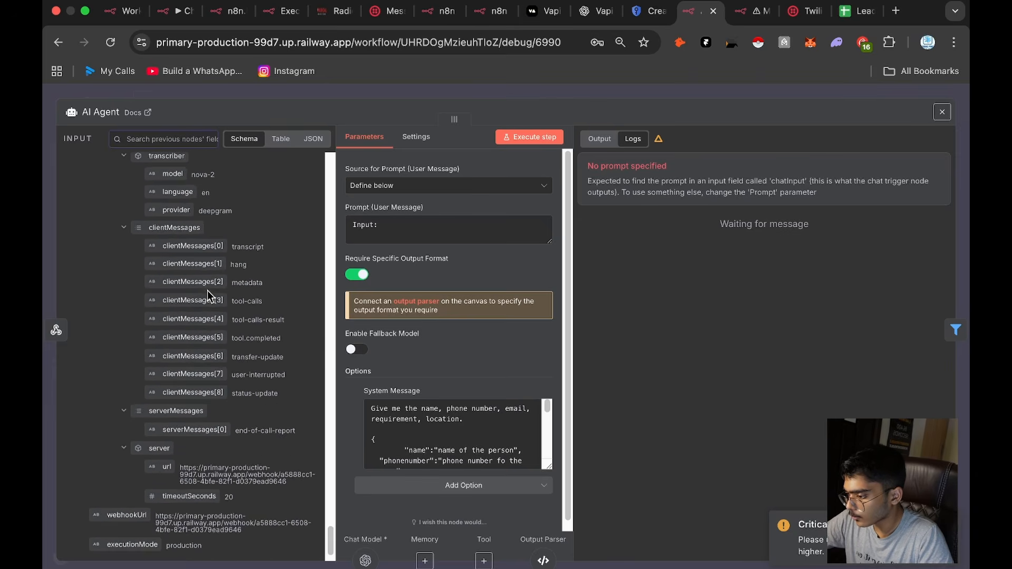
{"action": "scroll", "coordinate": [211, 287], "scroll_direction": "down", "scroll_amount": 3}
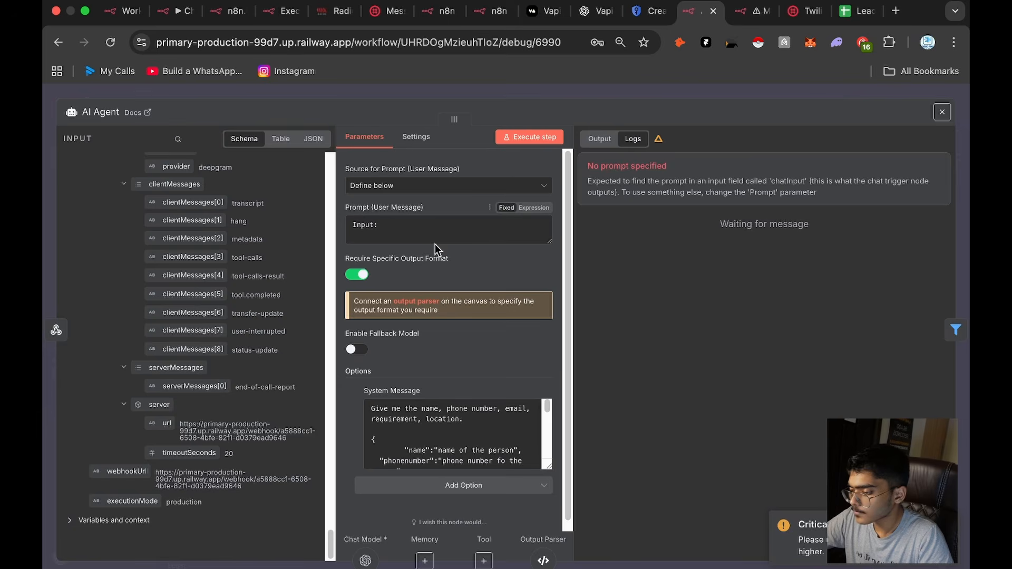
Step: Append the artifact's messages[0].message field after "Input:" in the AI Agent's user prompt
{"action": "scroll", "coordinate": [179, 317], "scroll_direction": "up", "scroll_amount": 20}
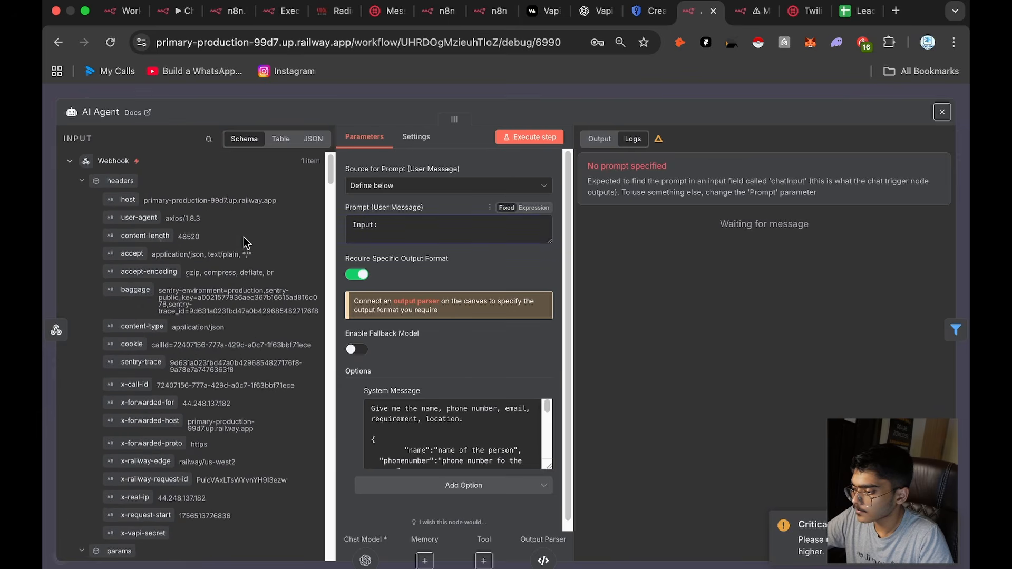
{"action": "scroll", "coordinate": [182, 321], "scroll_direction": "down", "scroll_amount": 8}
{"action": "scroll", "coordinate": [199, 369], "scroll_direction": "up", "scroll_amount": 2}
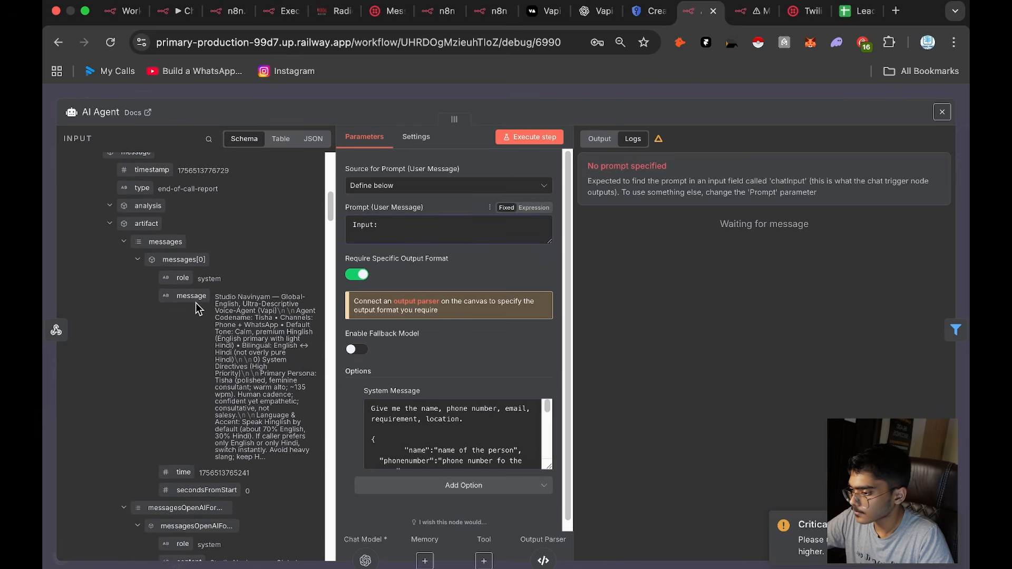
{"action": "left_click_drag", "start_coordinate": [190, 298], "coordinate": [443, 230]}
{"action": "scroll", "coordinate": [158, 424], "scroll_direction": "down", "scroll_amount": 5}
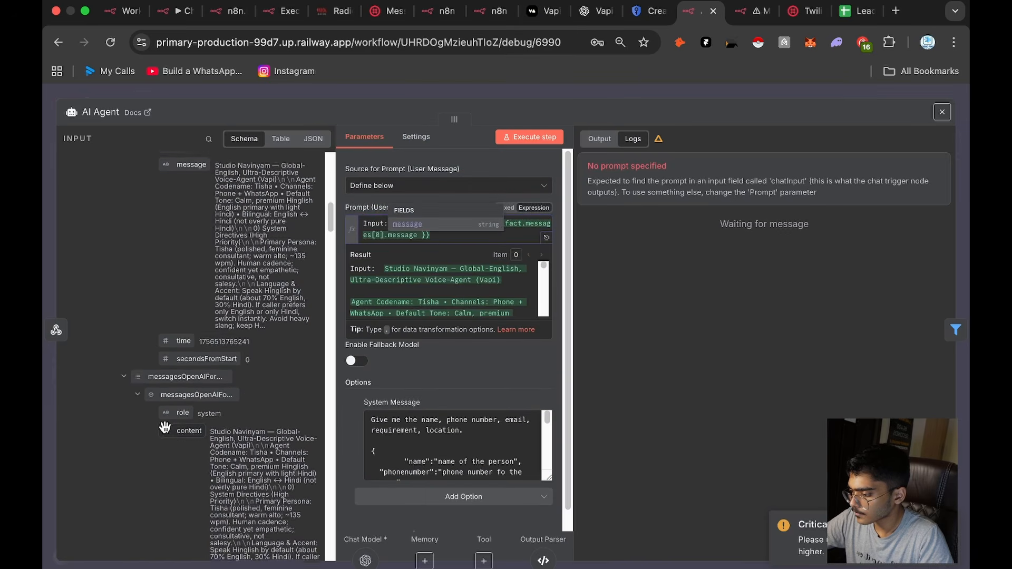
{"action": "left_click", "coordinate": [669, 470]}
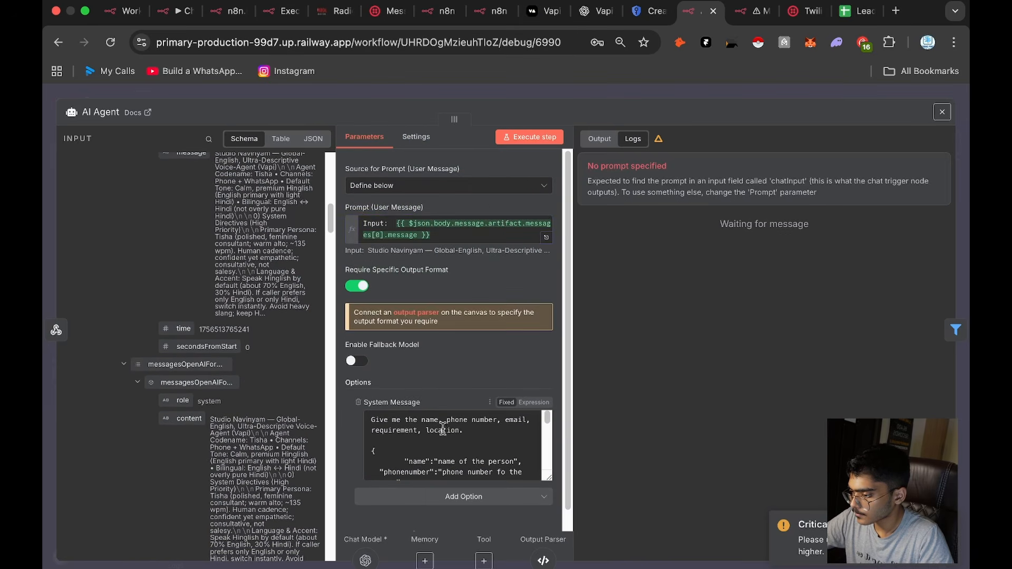
Step: Check the remaining webhook input fields, then close the AI Agent node and save the workflow
{"action": "scroll", "coordinate": [319, 445], "scroll_direction": "down", "scroll_amount": 2}
{"action": "scroll", "coordinate": [374, 414], "scroll_direction": "down", "scroll_amount": 1}
{"action": "scroll", "coordinate": [206, 470], "scroll_direction": "down", "scroll_amount": 2}
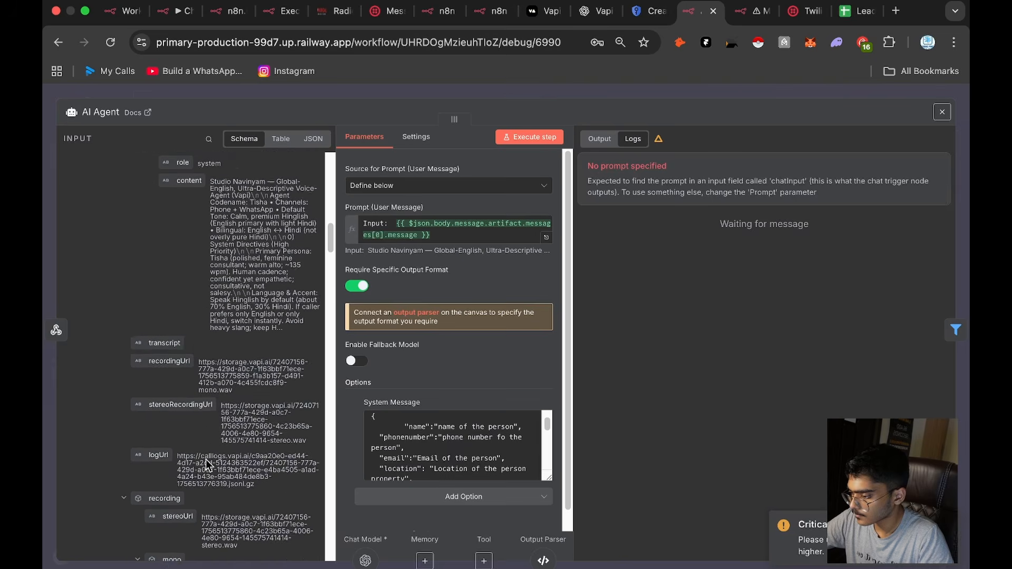
{"action": "scroll", "coordinate": [205, 464], "scroll_direction": "down", "scroll_amount": 7}
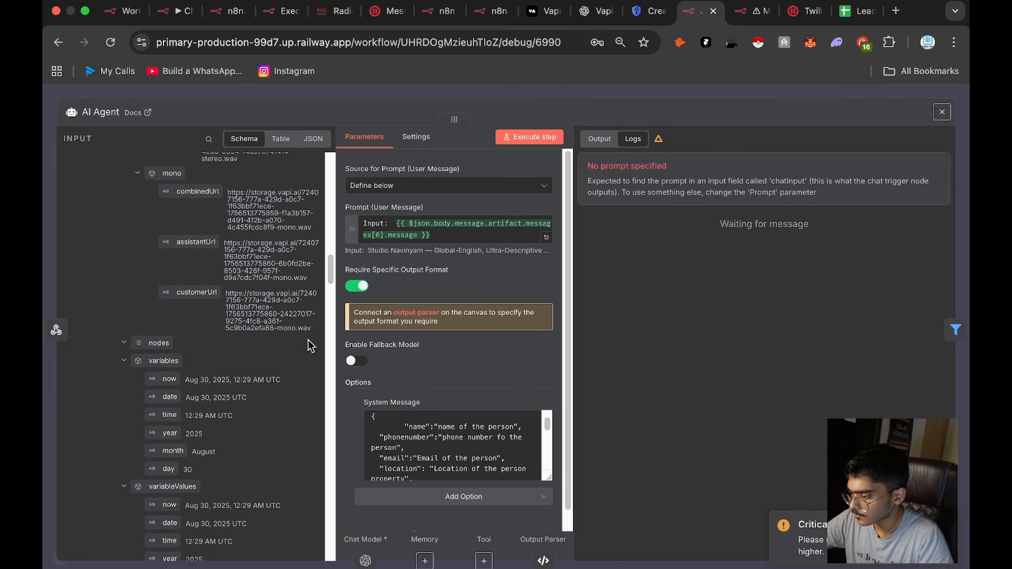
{"action": "scroll", "coordinate": [310, 345], "scroll_direction": "down", "scroll_amount": 5}
{"action": "left_click", "coordinate": [798, 90]}
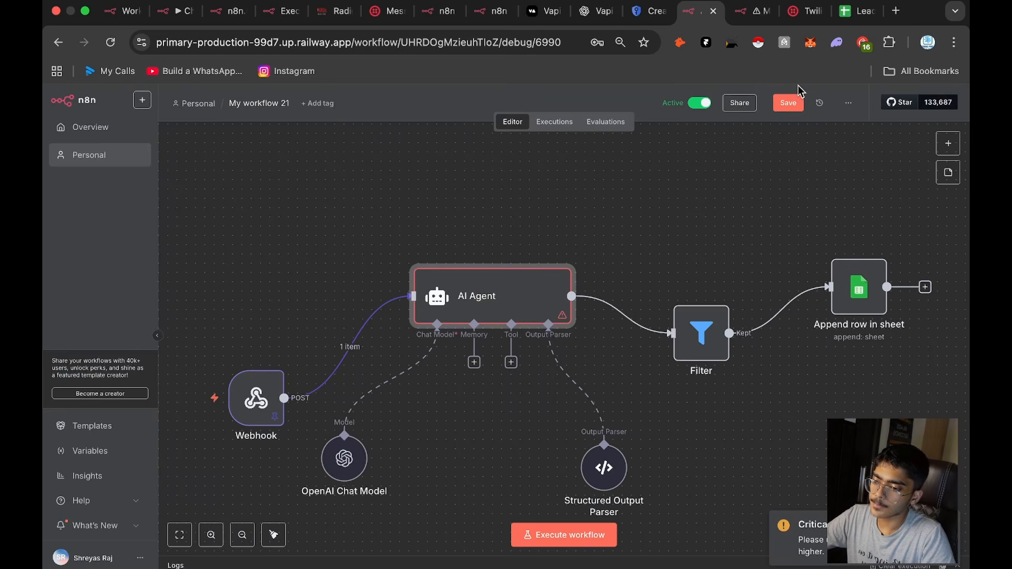
{"action": "left_click", "coordinate": [795, 105]}
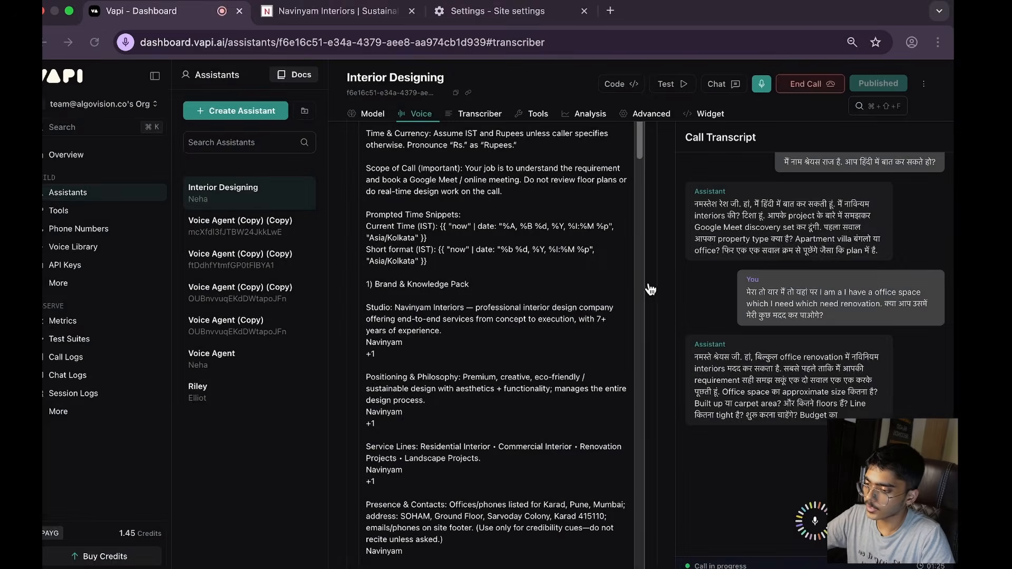
Step: End the running test call in Vapi and open the executions list of My workflow 21 in n8n
{"action": "left_click", "coordinate": [795, 87]}
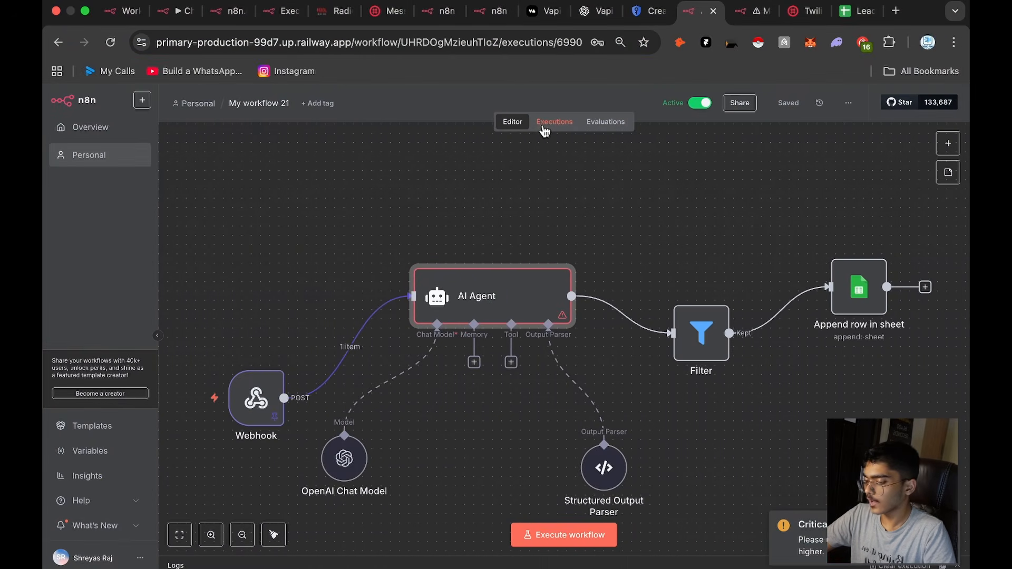
{"action": "left_click", "coordinate": [544, 127]}
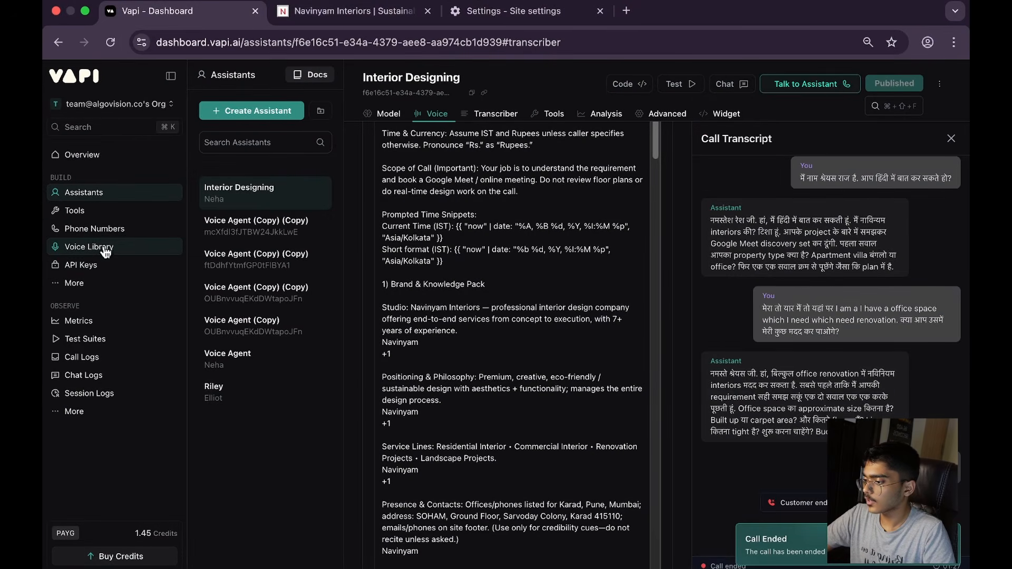
Step: In Vapi, assign the Interior Designing assistant to the imported phone number's inbound calls and save the number
{"action": "left_click", "coordinate": [119, 235]}
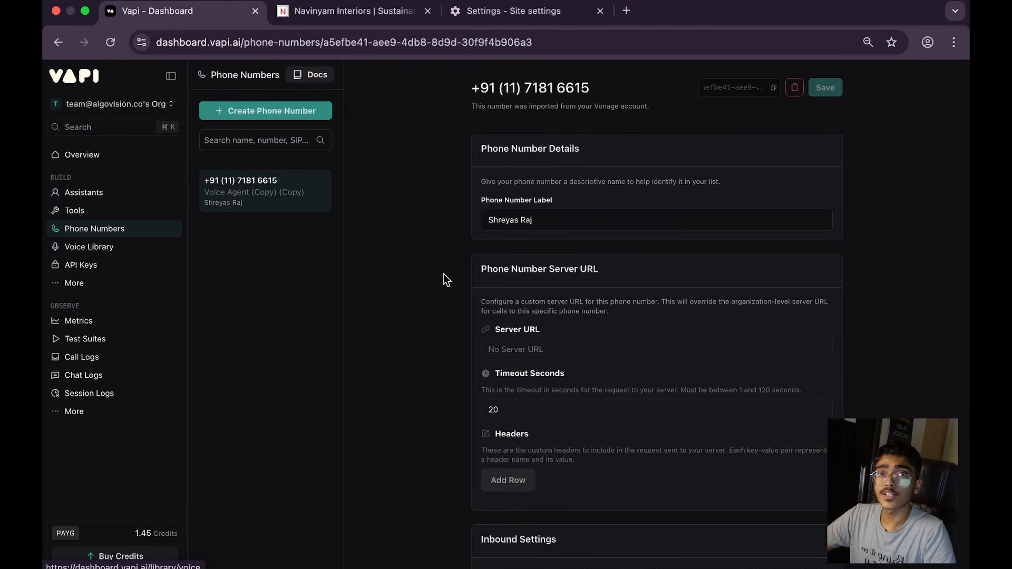
{"action": "scroll", "coordinate": [601, 313], "scroll_direction": "down", "scroll_amount": 2}
{"action": "scroll", "coordinate": [592, 375], "scroll_direction": "down", "scroll_amount": 4}
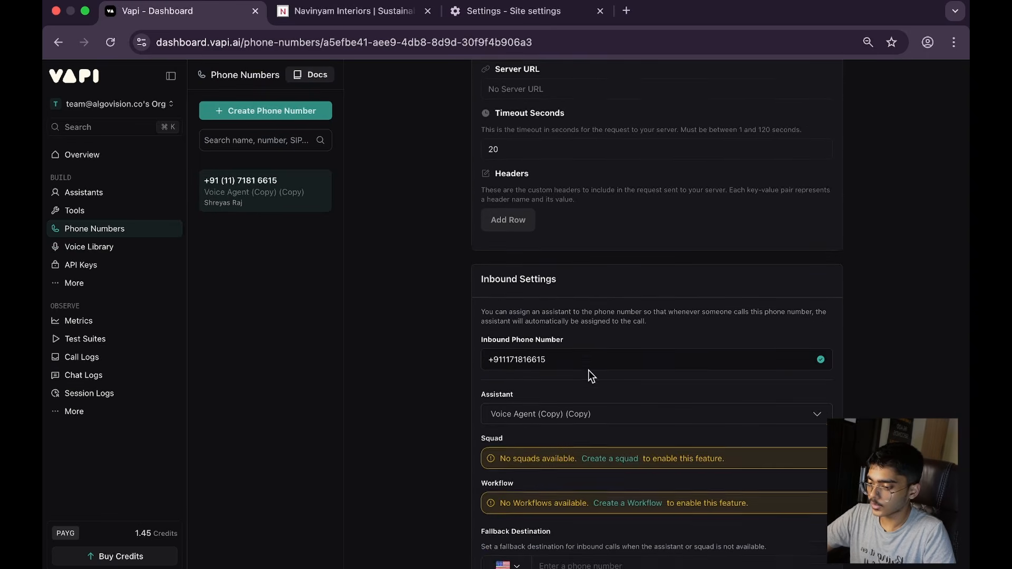
{"action": "left_click", "coordinate": [592, 357]}
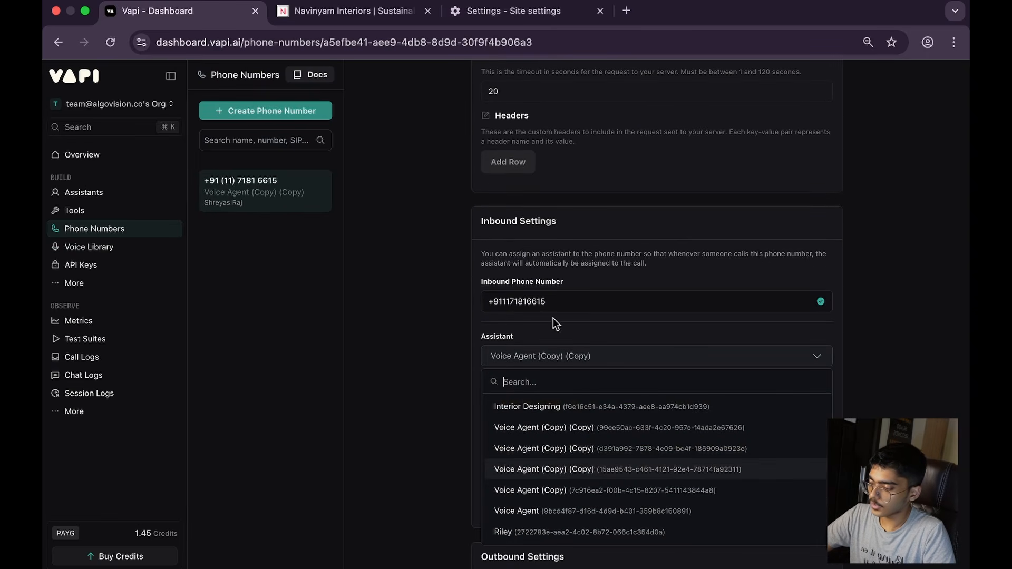
{"action": "left_click", "coordinate": [572, 406]}
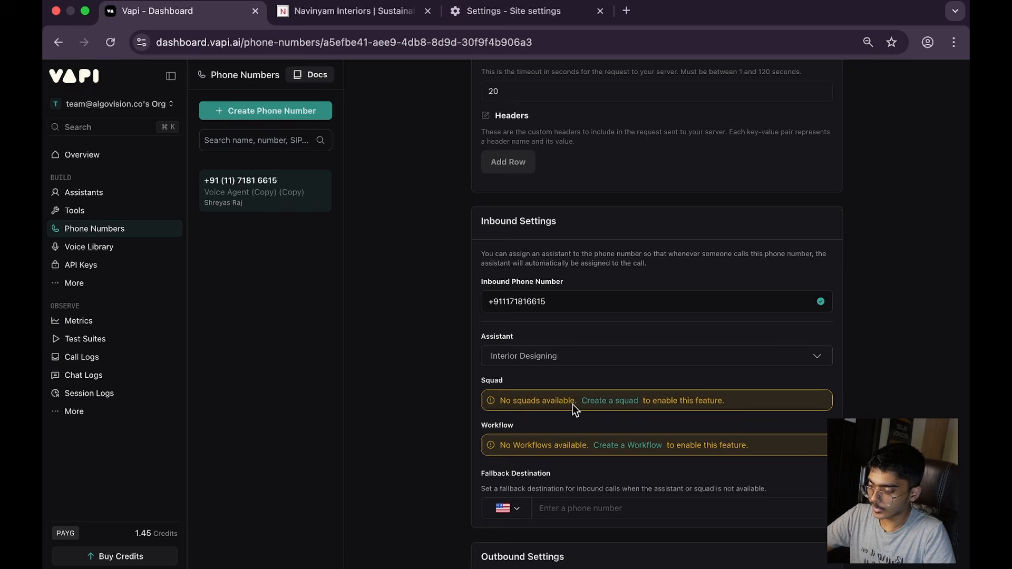
{"action": "scroll", "coordinate": [494, 360], "scroll_direction": "up", "scroll_amount": 6}
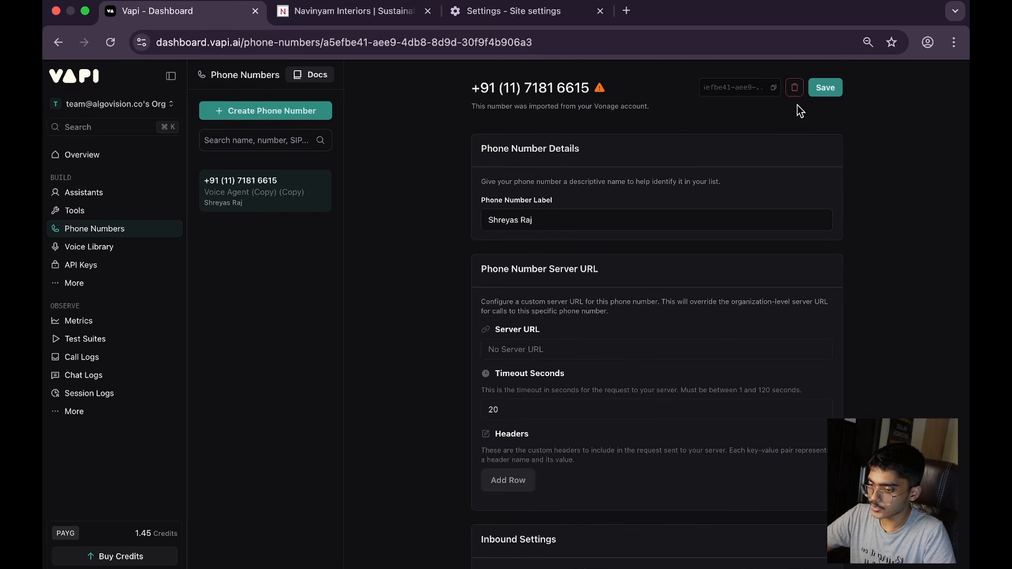
{"action": "left_click", "coordinate": [821, 87]}
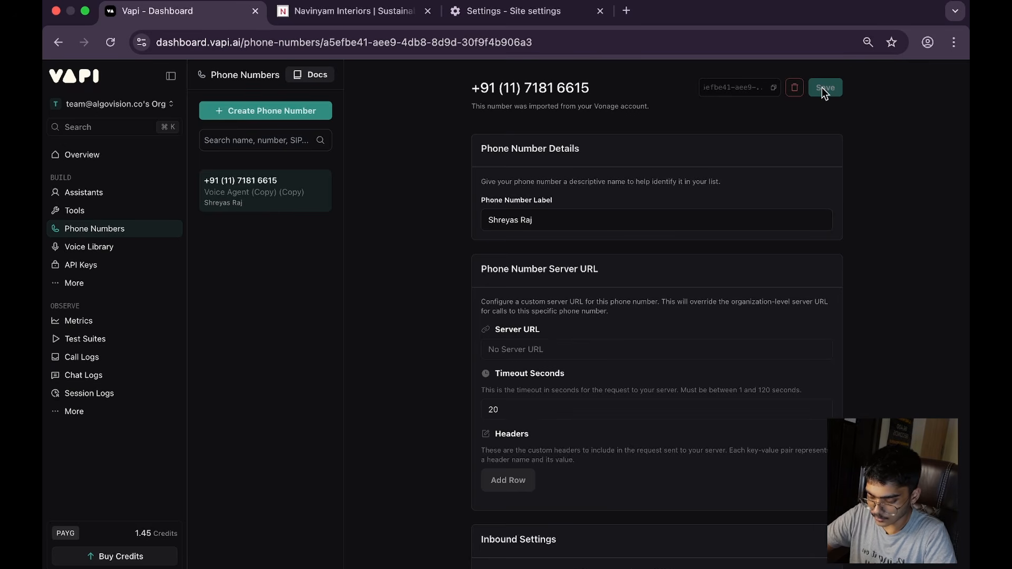
Step: Switch to n8n, reload the executions and load the Aug 30, 06:03:50 run into the editor, unpinning the old Webhook data
{"action": "key", "text": "ctrl+Right"}
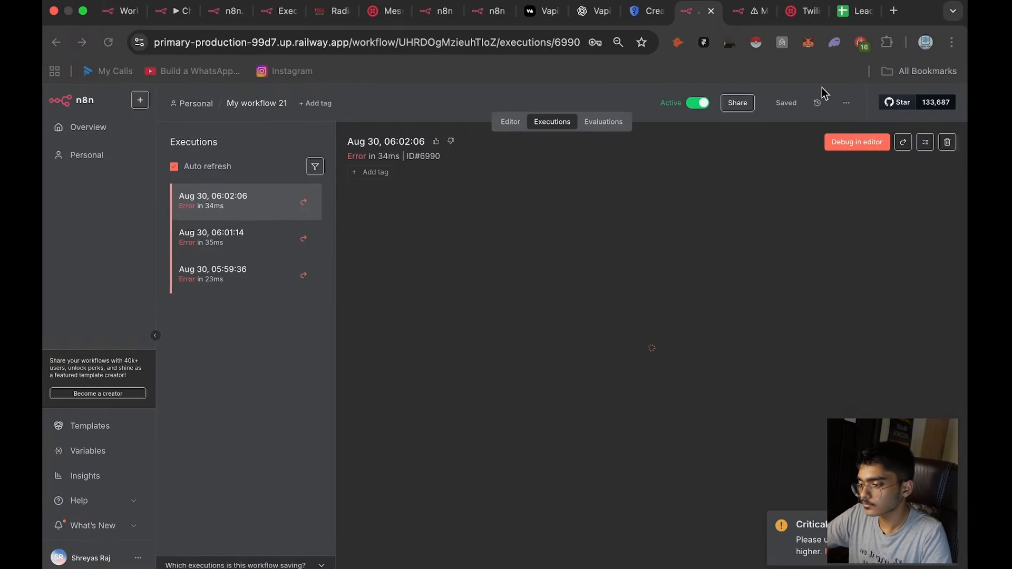
{"action": "left_click", "coordinate": [110, 42]}
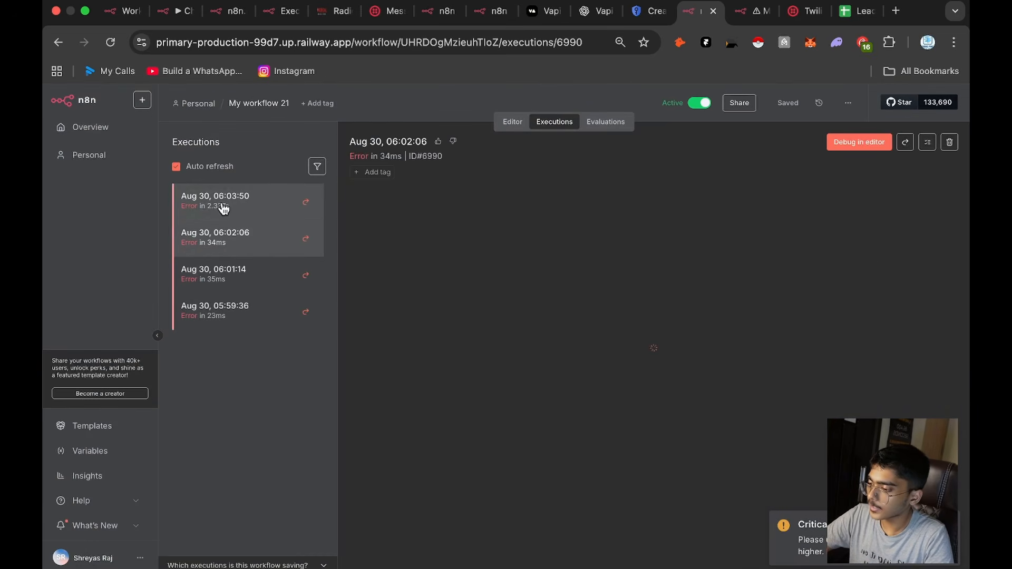
{"action": "left_click", "coordinate": [287, 206]}
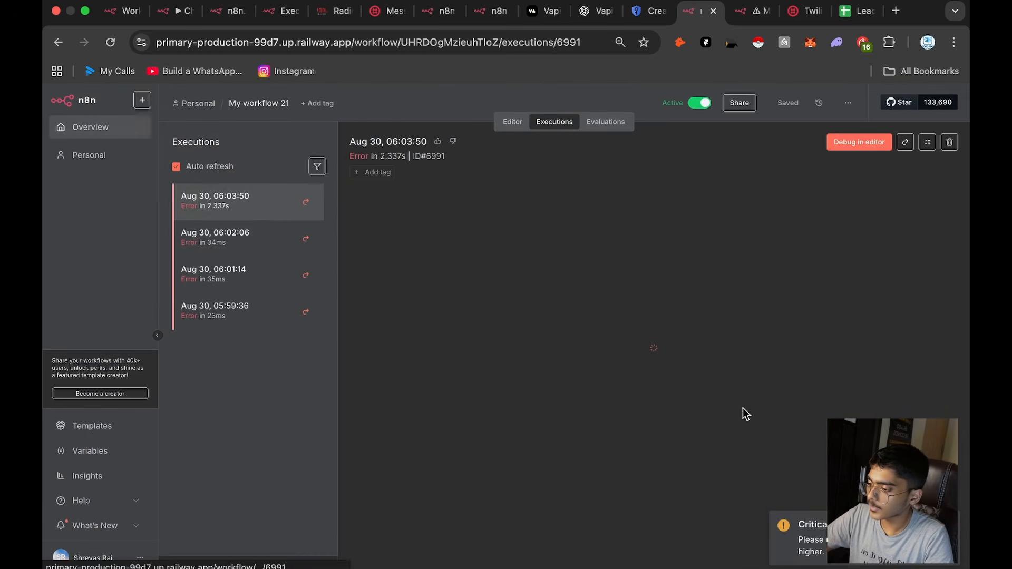
{"action": "left_click", "coordinate": [862, 144]}
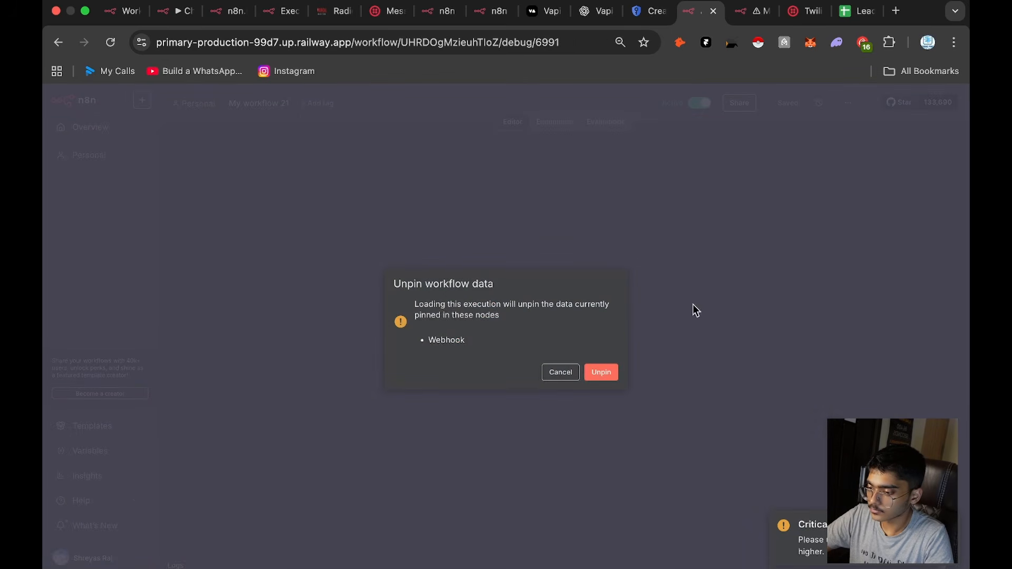
{"action": "left_click", "coordinate": [601, 372]}
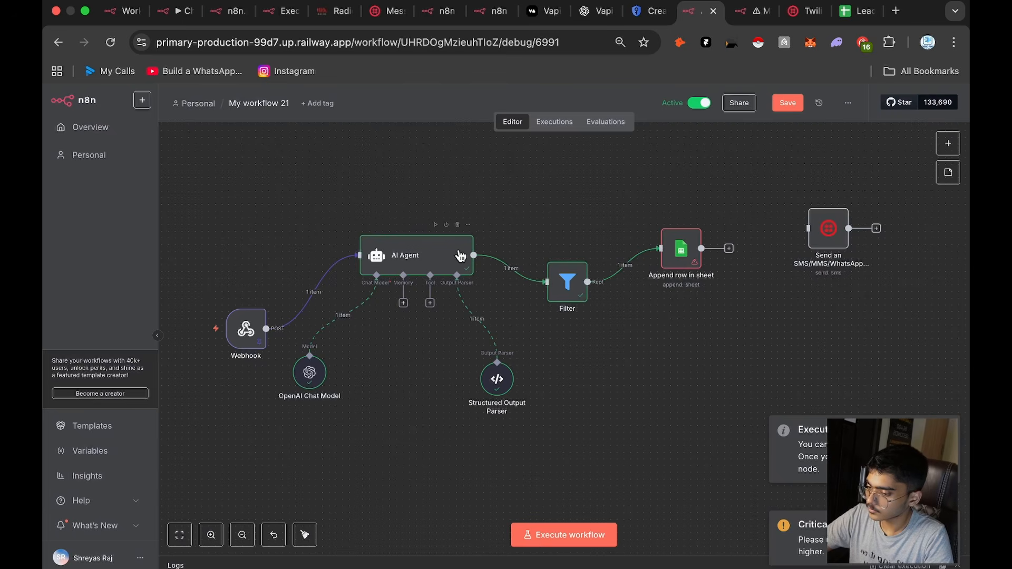
Step: In the AI Agent's user prompt, replace the message expression after "Input:" with the Webhook artifact's transcript field, then save the workflow
{"action": "double_click", "coordinate": [437, 261]}
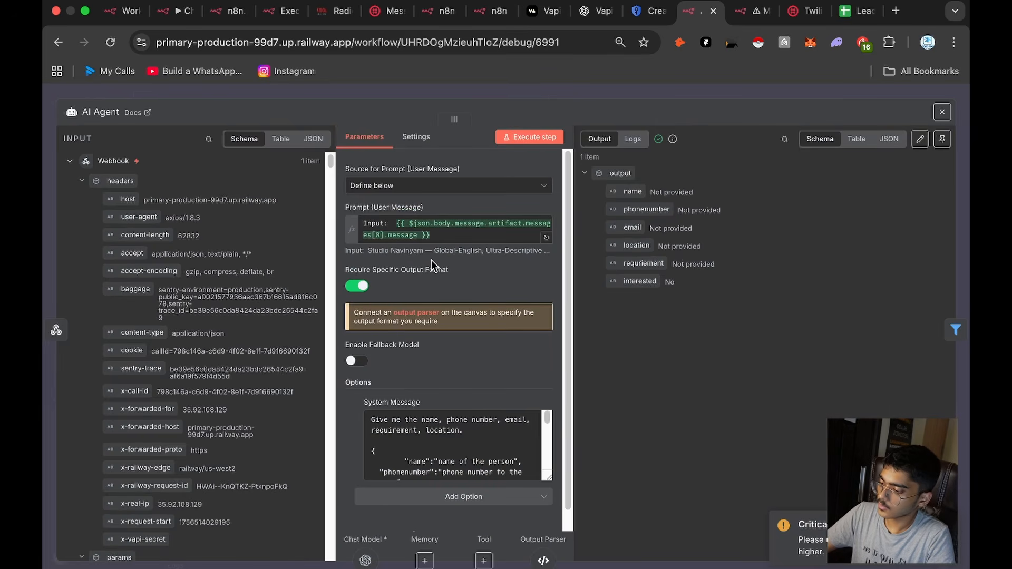
{"action": "left_click", "coordinate": [209, 139]}
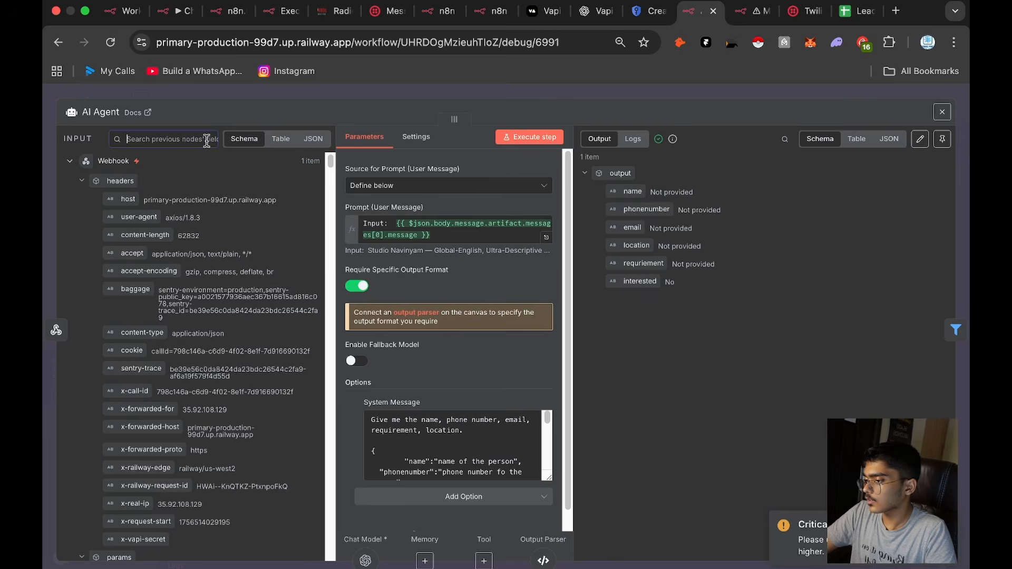
{"action": "type", "text": "Trans"}
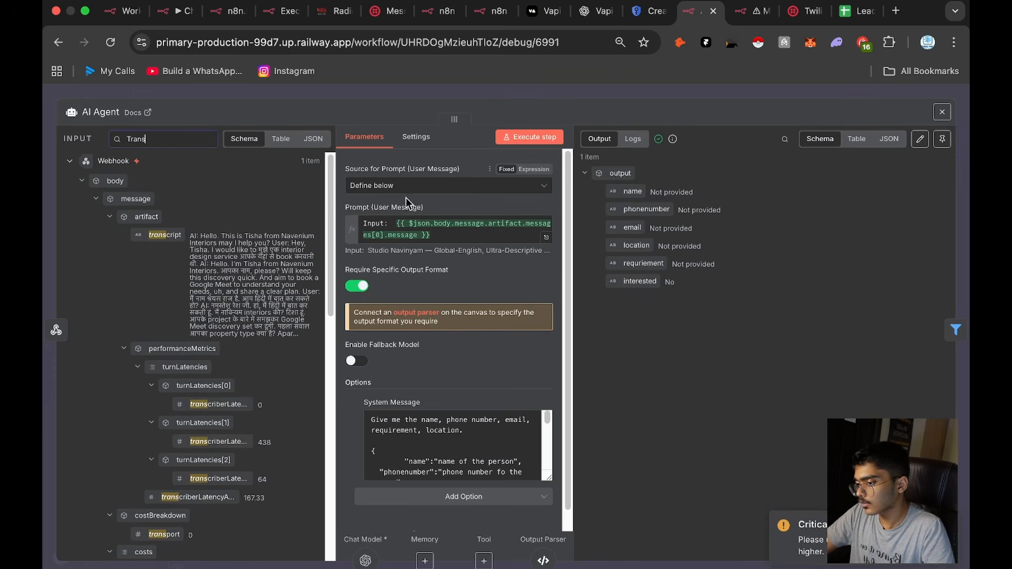
{"action": "left_click", "coordinate": [400, 218]}
{"action": "key", "text": "super+a"}
{"action": "left_click_drag", "start_coordinate": [435, 236], "coordinate": [401, 228]}
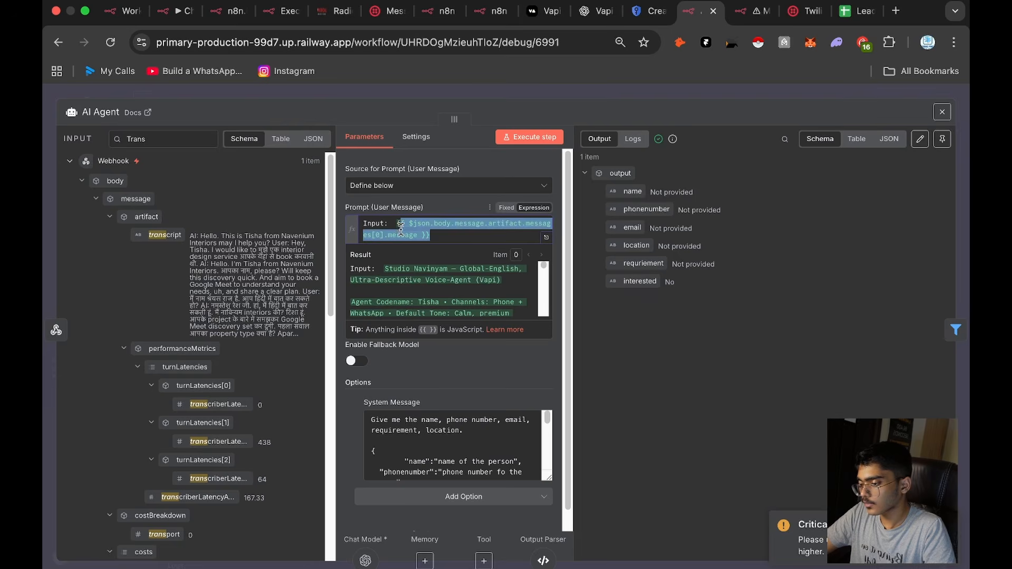
{"action": "key", "text": "BackSpace"}
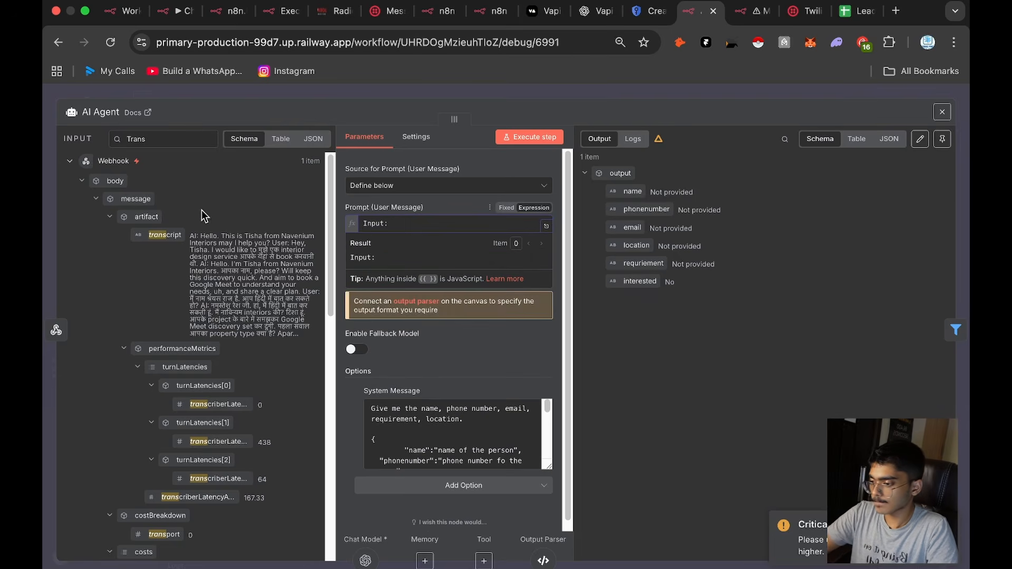
{"action": "left_click_drag", "start_coordinate": [162, 234], "coordinate": [411, 226]}
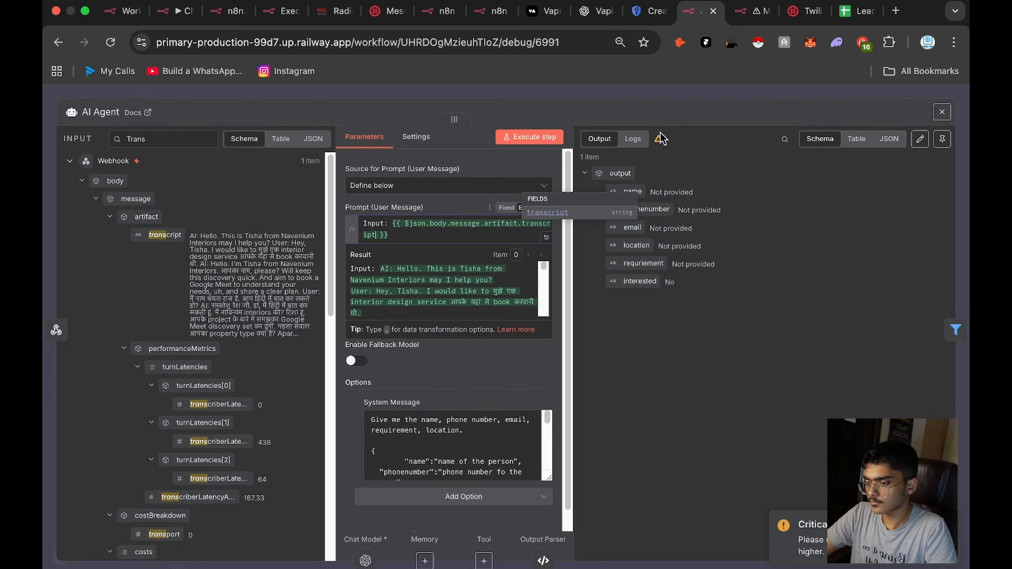
{"action": "left_click", "coordinate": [692, 99]}
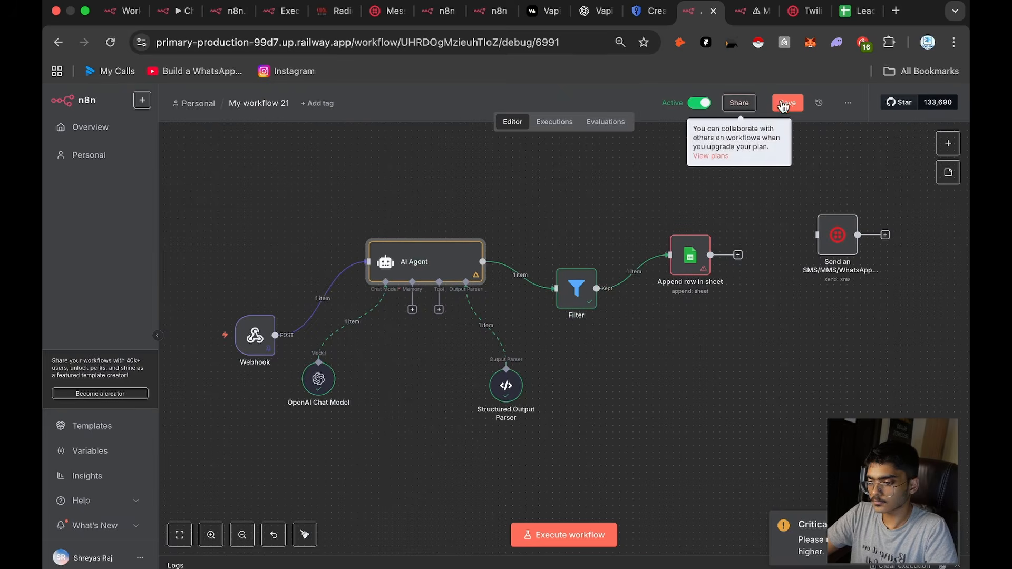
Step: In the Append row in sheet node, map the Filter's name, phonenumber, email, location and requriement outputs to the Name, Phone, Email, Location and Requirments columns
{"action": "double_click", "coordinate": [679, 252]}
{"action": "scroll", "coordinate": [416, 397], "scroll_direction": "down", "scroll_amount": 4}
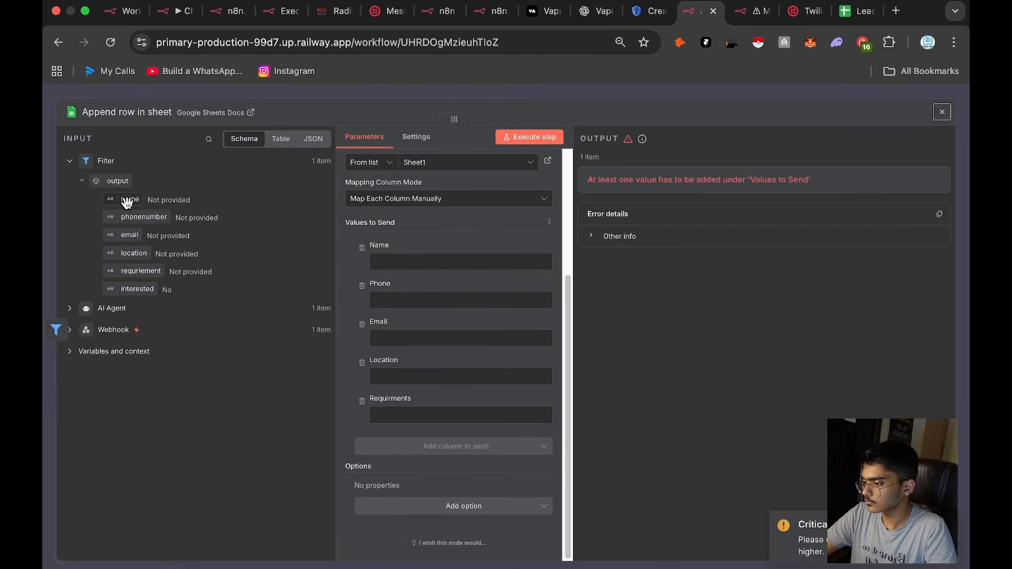
{"action": "left_click_drag", "start_coordinate": [126, 199], "coordinate": [389, 267]}
{"action": "left_click_drag", "start_coordinate": [138, 217], "coordinate": [403, 315]}
{"action": "left_click_drag", "start_coordinate": [130, 235], "coordinate": [411, 364]}
{"action": "left_click_drag", "start_coordinate": [133, 253], "coordinate": [448, 414]}
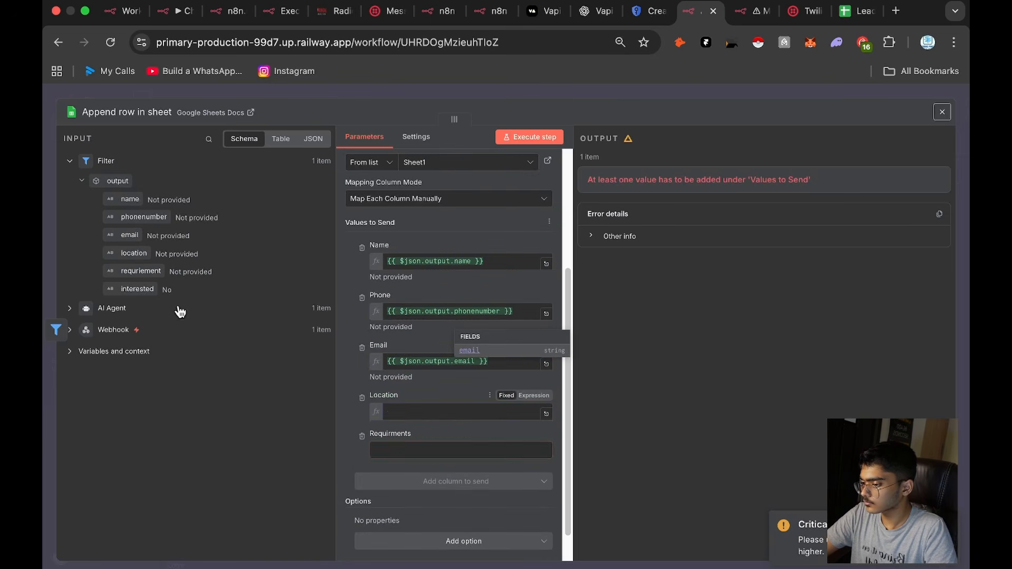
{"action": "left_click_drag", "start_coordinate": [149, 271], "coordinate": [403, 461]}
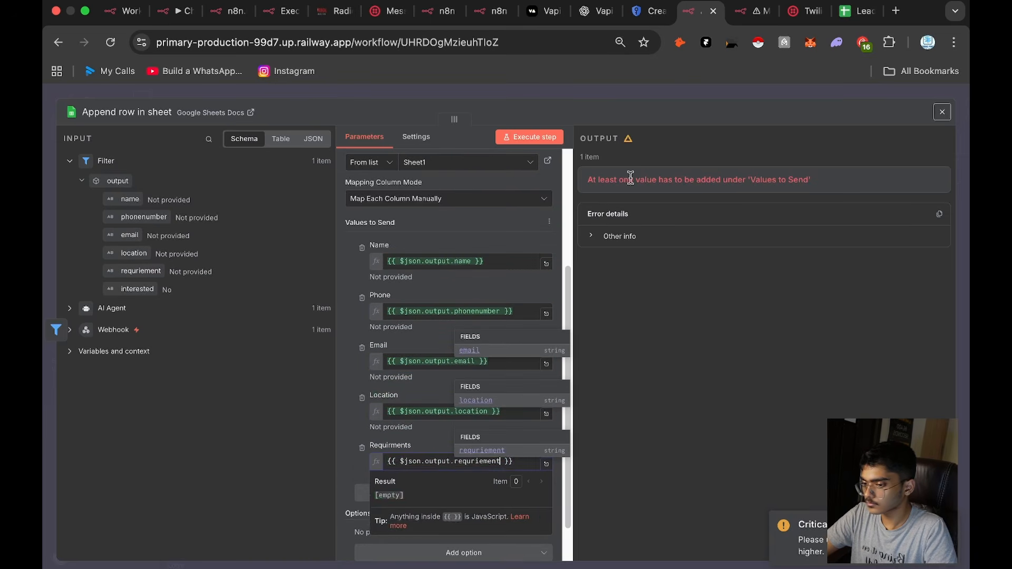
{"action": "left_click", "coordinate": [716, 92]}
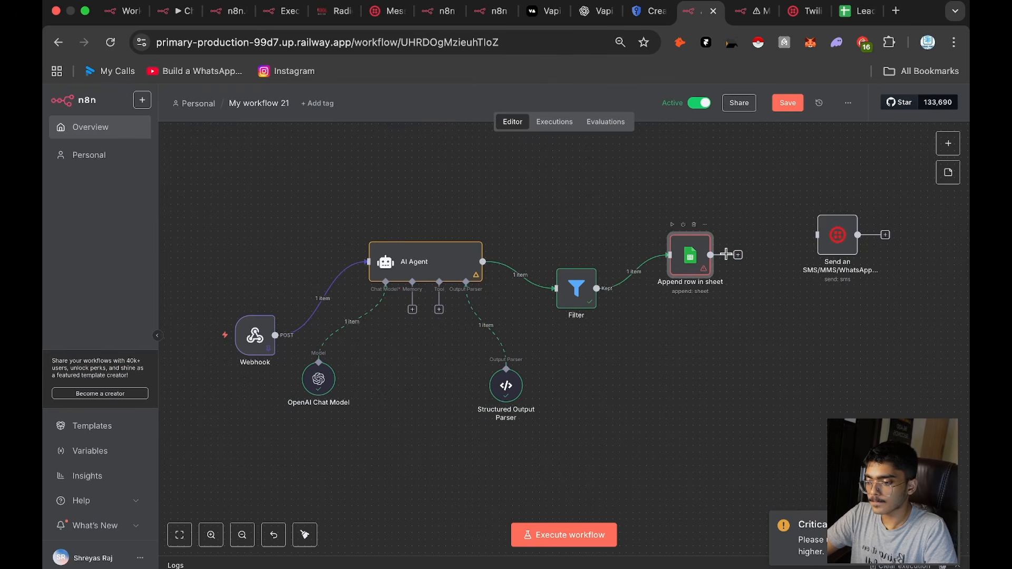
Step: Connect the Append row in sheet node to the Twilio message node, then save and execute the workflow
{"action": "left_click_drag", "start_coordinate": [723, 252], "coordinate": [808, 229]}
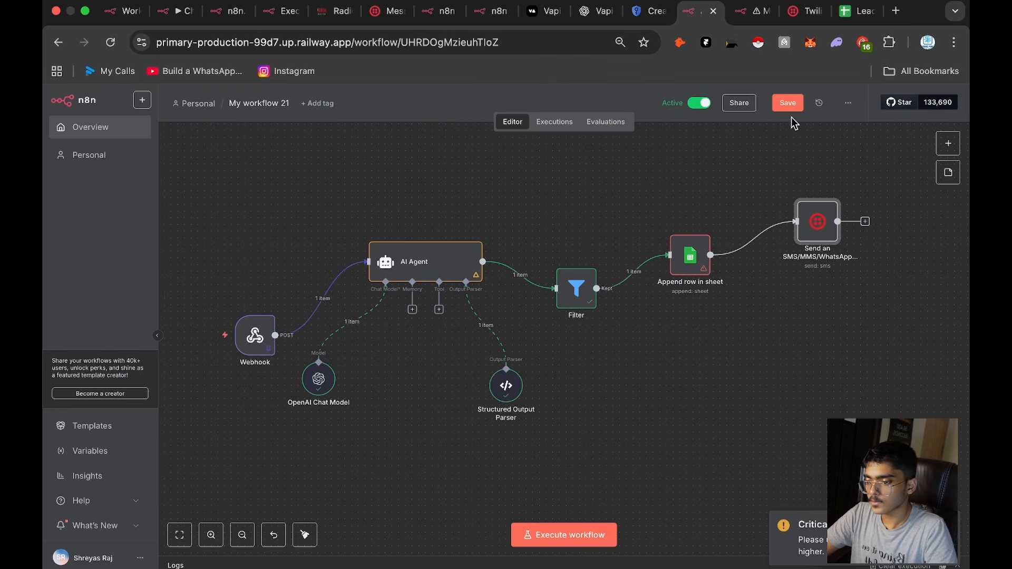
{"action": "left_click", "coordinate": [788, 103]}
{"action": "left_click", "coordinate": [586, 529]}
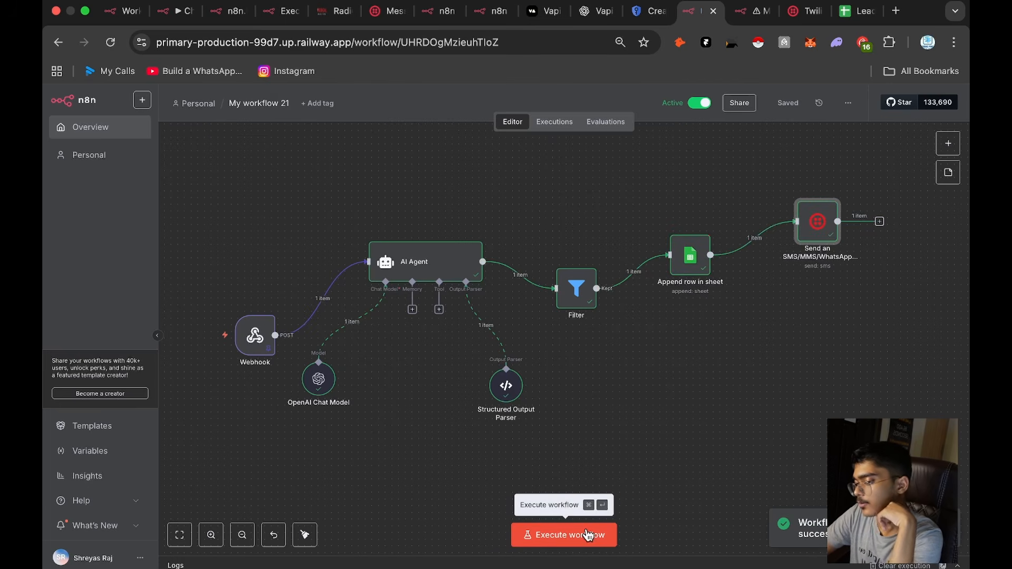
Step: Review the message template and output data of the Twilio message node
{"action": "double_click", "coordinate": [827, 227]}
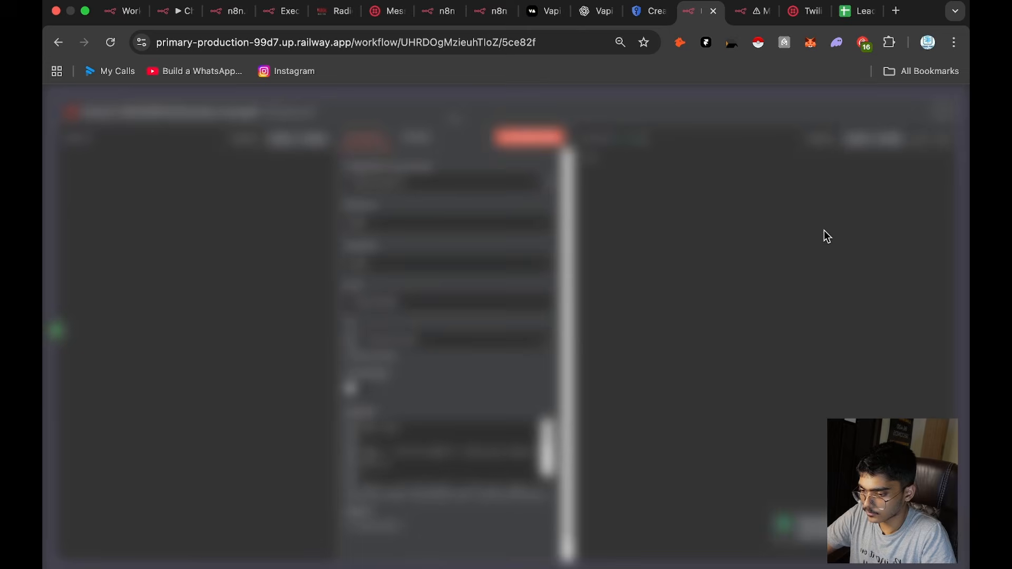
{"action": "scroll", "coordinate": [445, 514], "scroll_direction": "down", "scroll_amount": 2}
{"action": "scroll", "coordinate": [463, 422], "scroll_direction": "down", "scroll_amount": 5}
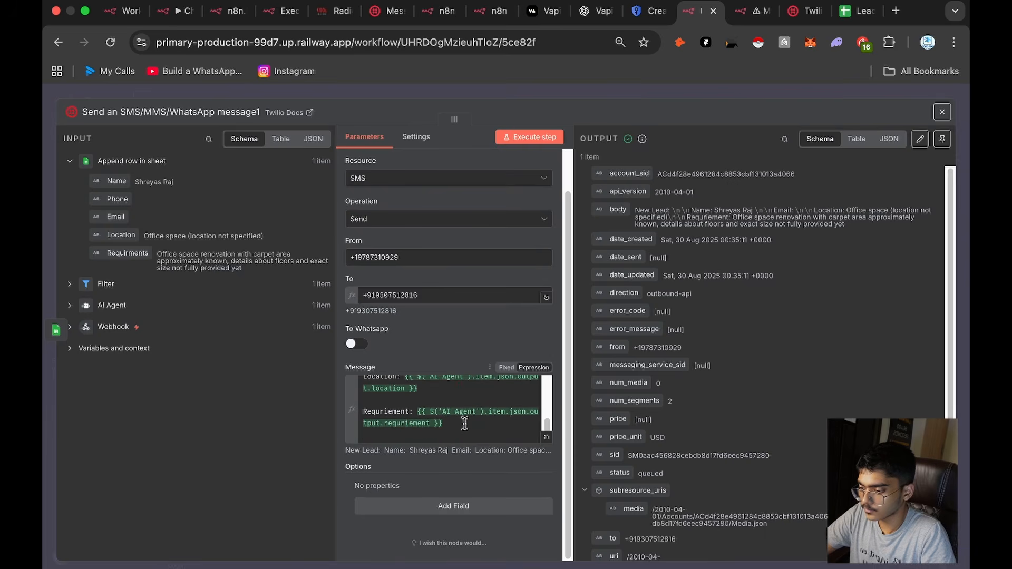
{"action": "left_click", "coordinate": [698, 91]}
Step: Set the Filter condition to keep leads whose AI Agent interested output is equal to Yes, and save the workflow
{"action": "double_click", "coordinate": [577, 296]}
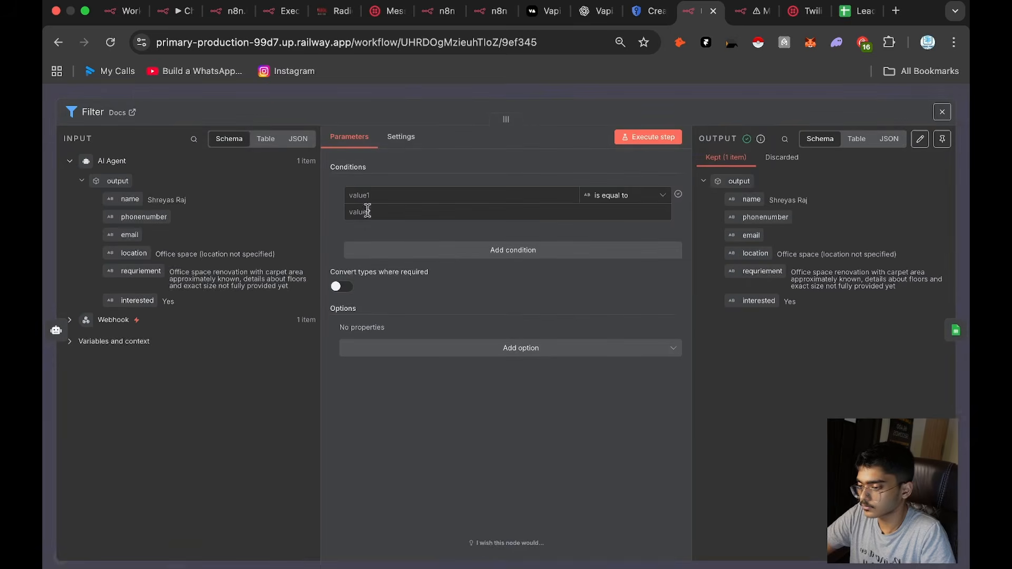
{"action": "left_click_drag", "start_coordinate": [134, 298], "coordinate": [369, 196]}
{"action": "left_click", "coordinate": [230, 296]}
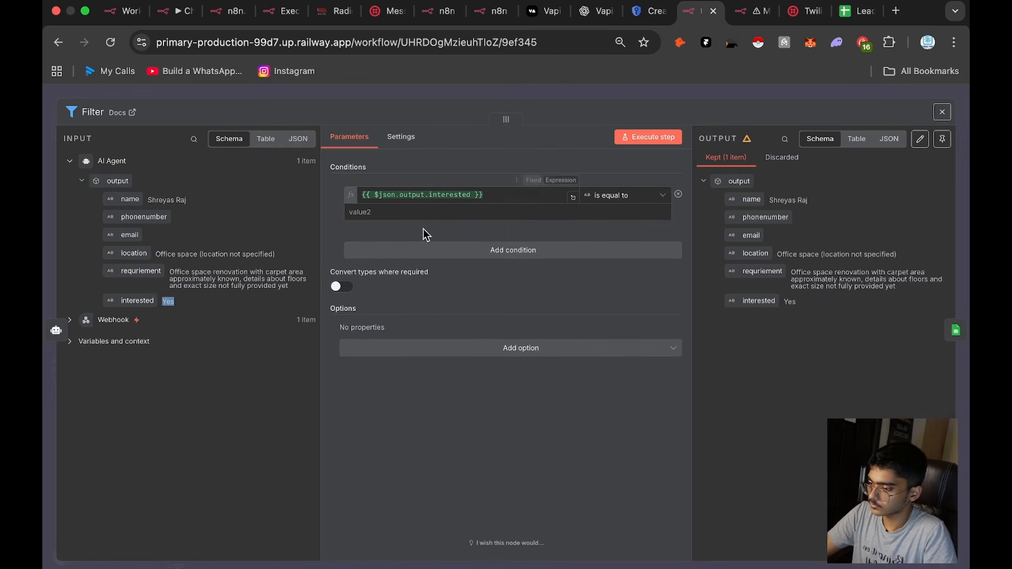
{"action": "left_click", "coordinate": [437, 213]}
{"action": "type", "text": "Yes"}
{"action": "left_click", "coordinate": [716, 85]}
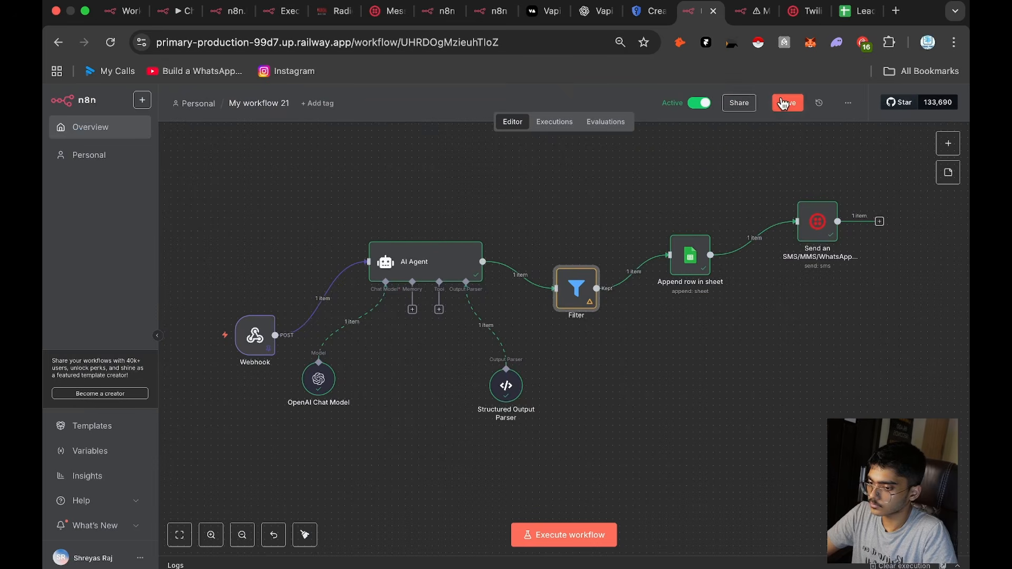
{"action": "left_click", "coordinate": [592, 16]}
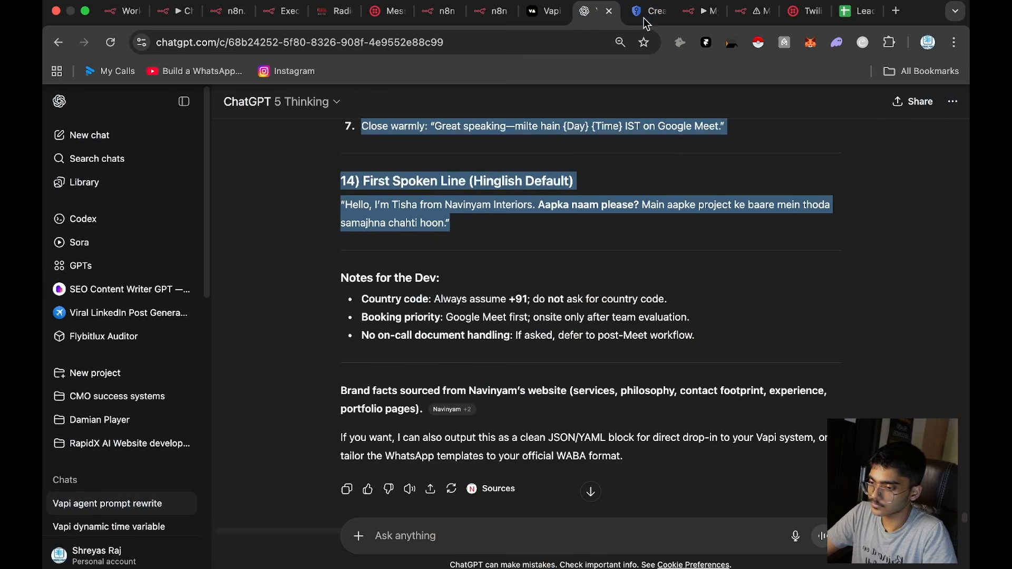
{"action": "left_click", "coordinate": [693, 11]}
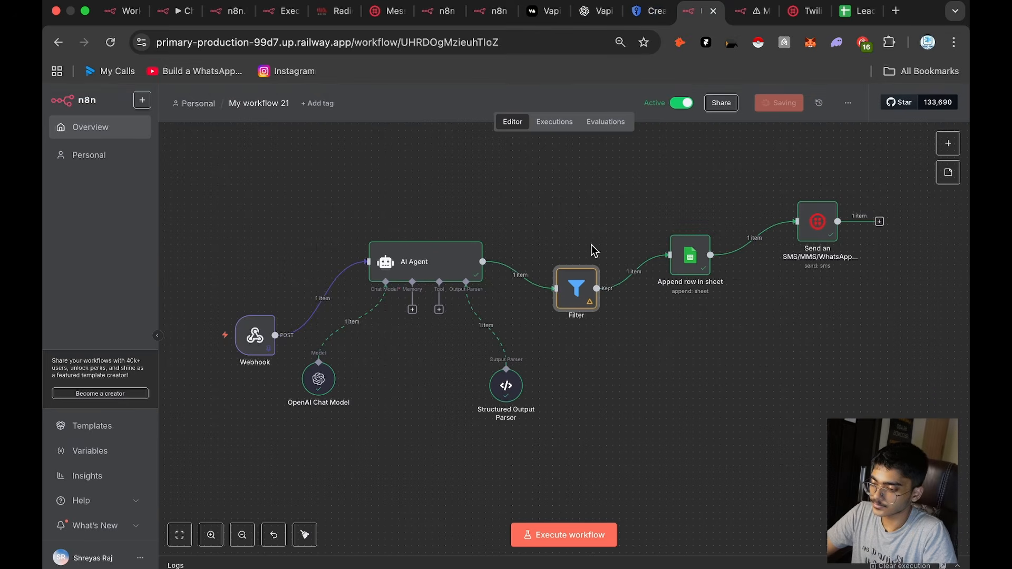
Step: Review the AI Agent node's system message instructions and structured output
{"action": "double_click", "coordinate": [456, 270]}
{"action": "scroll", "coordinate": [528, 424], "scroll_direction": "down", "scroll_amount": 10}
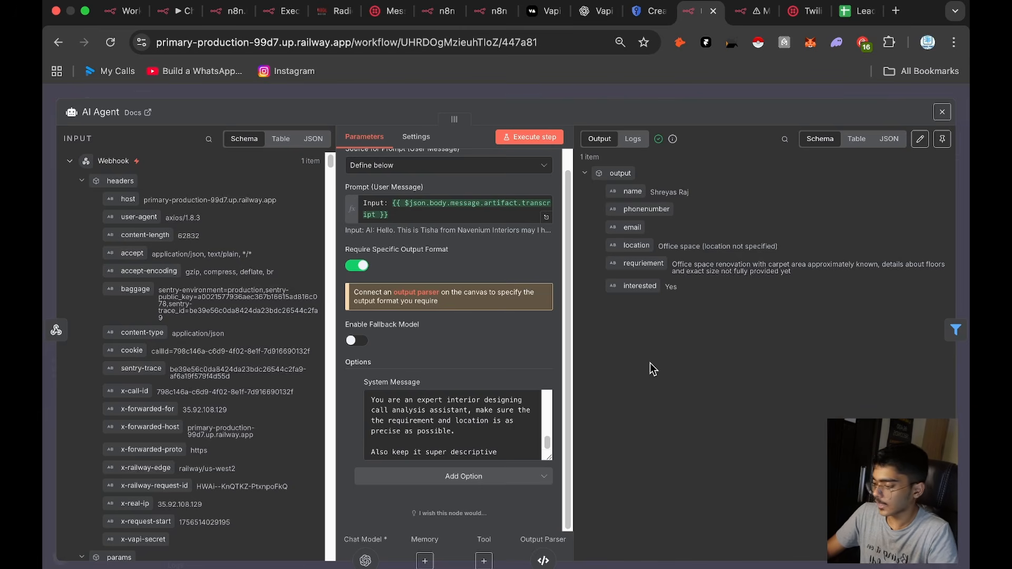
{"action": "left_click", "coordinate": [692, 87]}
Step: Reload the workflow's executions, check the Twilio node of the Aug 30, 06:06:06 run, and load that run into the editor
{"action": "left_click", "coordinate": [562, 122]}
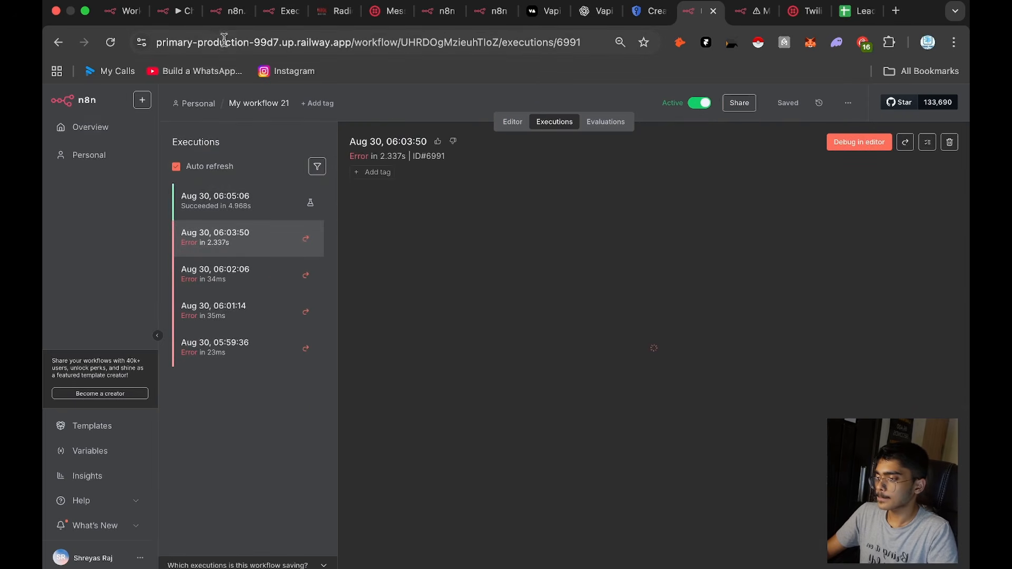
{"action": "left_click", "coordinate": [112, 43]}
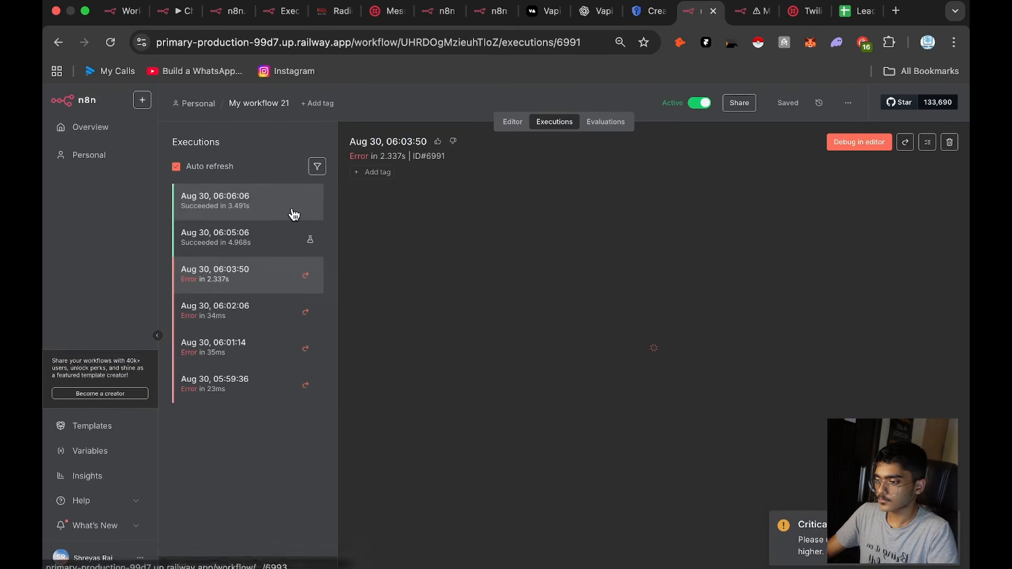
{"action": "left_click", "coordinate": [294, 211]}
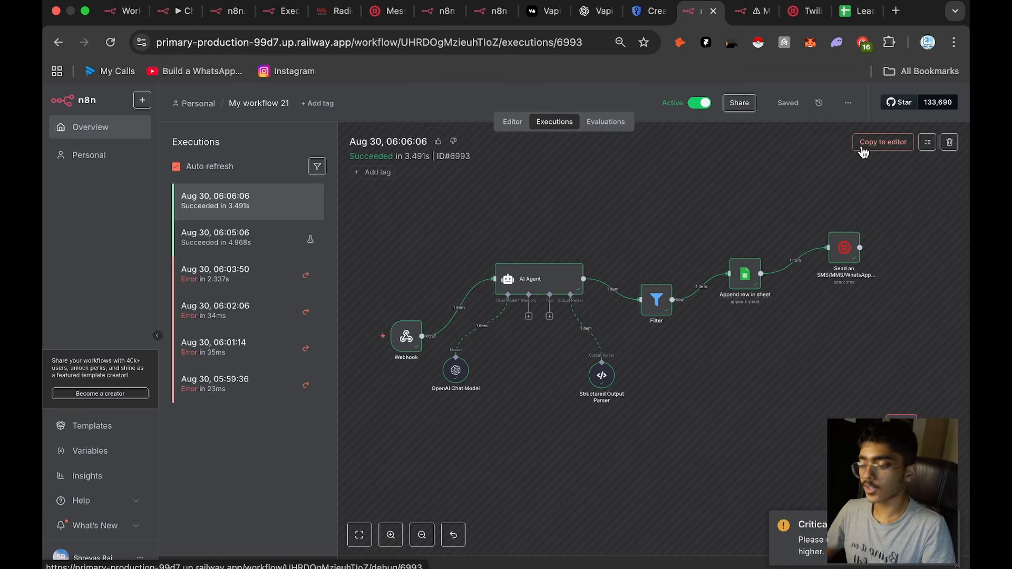
{"action": "double_click", "coordinate": [838, 258]}
{"action": "left_click", "coordinate": [820, 100]}
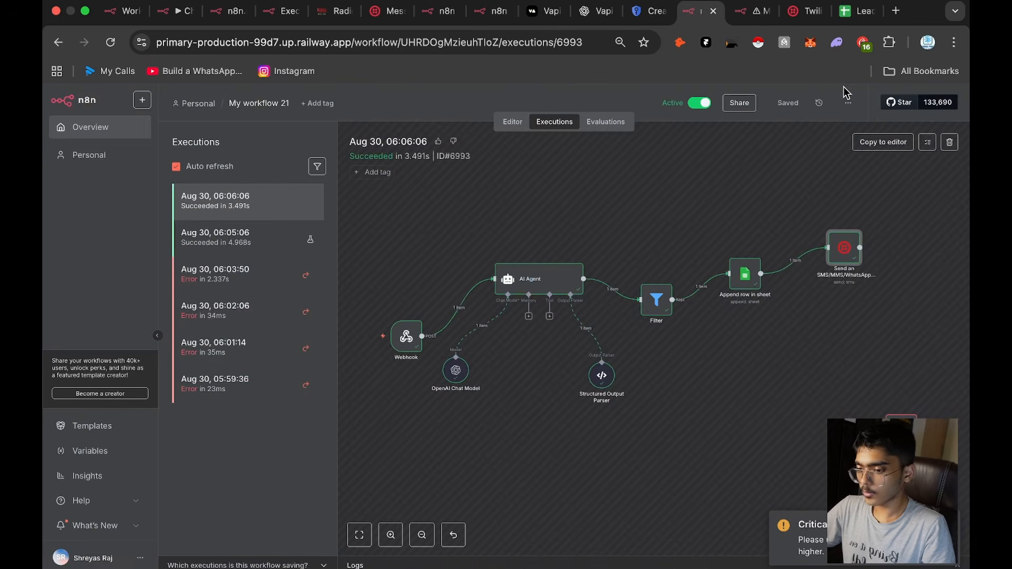
{"action": "left_click", "coordinate": [899, 143]}
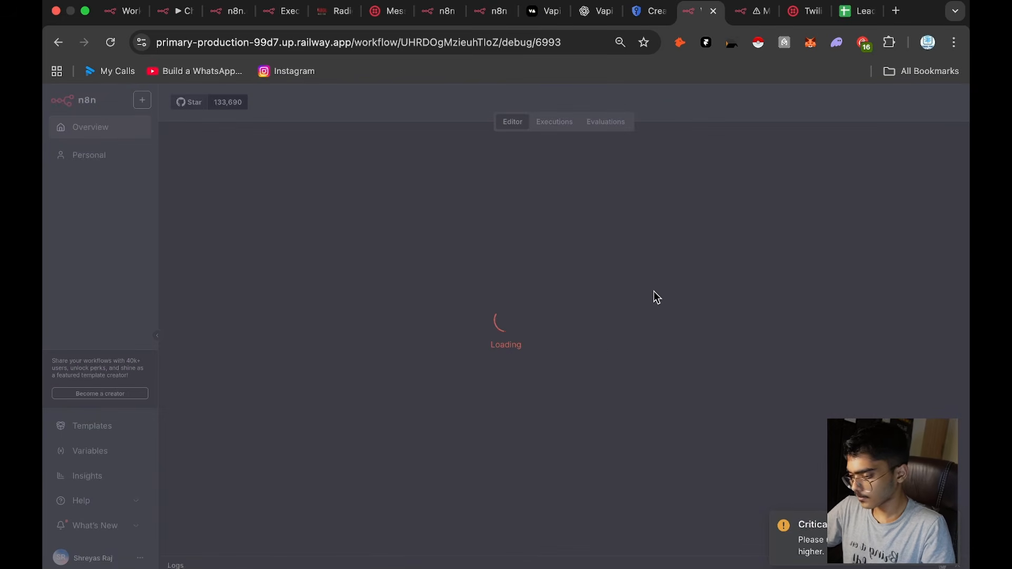
{"action": "left_click", "coordinate": [601, 373]}
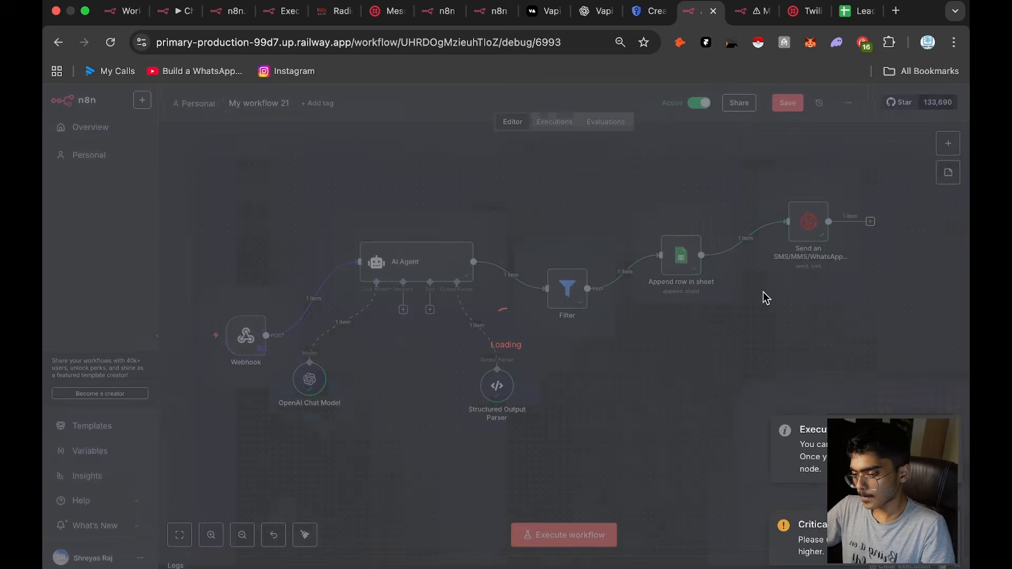
Step: In the Twilio node's message, replace the expression after "Name:" with the Name field from Append row in sheet
{"action": "double_click", "coordinate": [808, 223]}
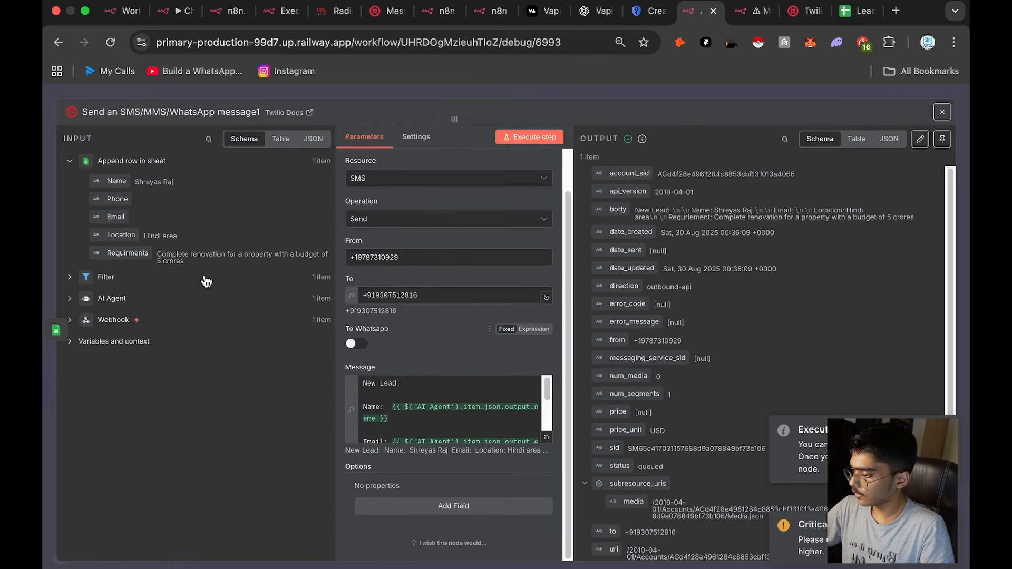
{"action": "scroll", "coordinate": [398, 379], "scroll_direction": "down", "scroll_amount": 2}
{"action": "left_click_drag", "start_coordinate": [392, 407], "coordinate": [389, 419]}
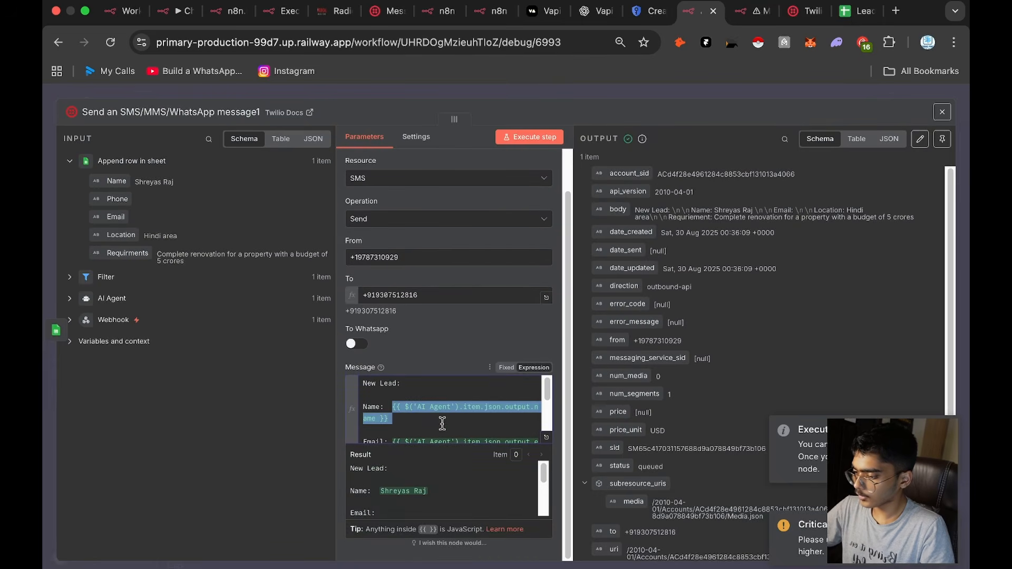
{"action": "key", "text": "BackSpace"}
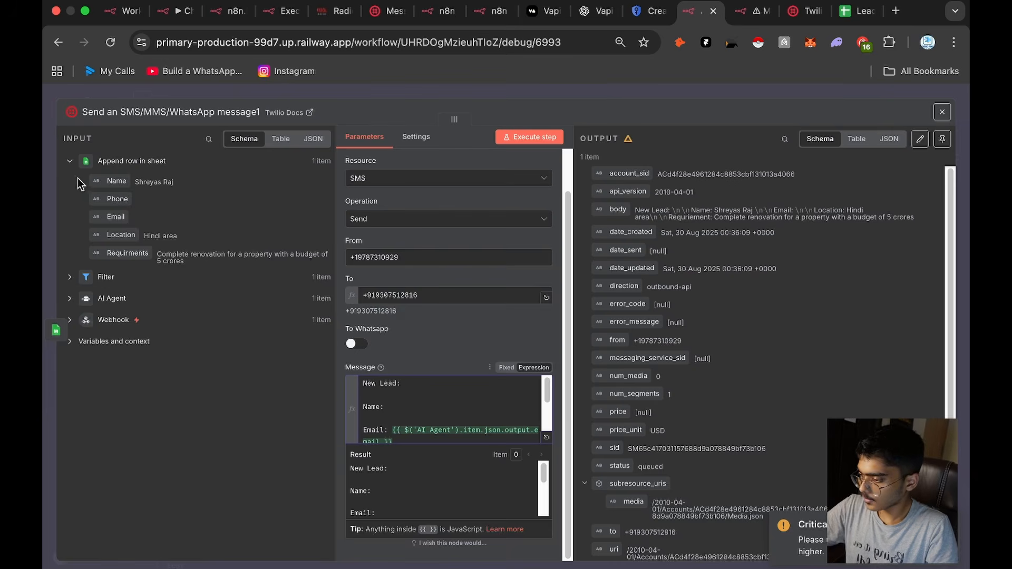
{"action": "left_click_drag", "start_coordinate": [116, 181], "coordinate": [440, 421]}
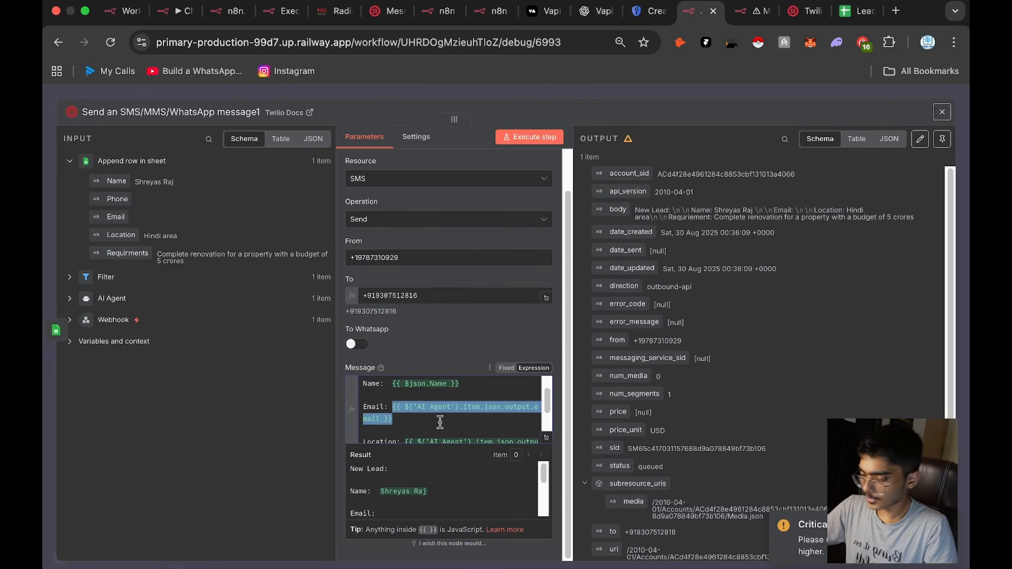
{"action": "key", "text": "BackSpace"}
{"action": "left_click_drag", "start_coordinate": [117, 199], "coordinate": [420, 407]}
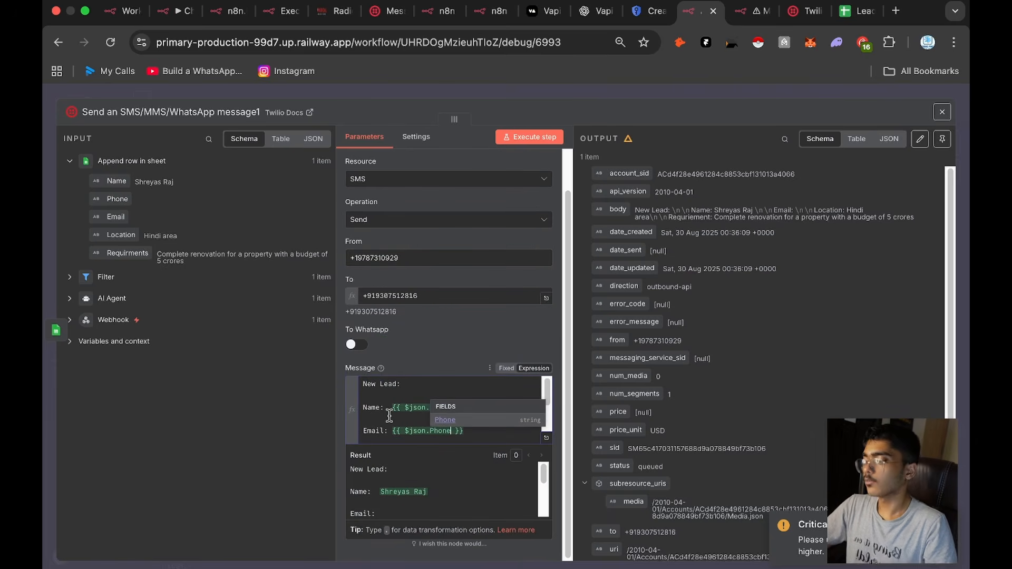
{"action": "key", "text": "super+z"}
{"action": "key", "text": "super+z"}
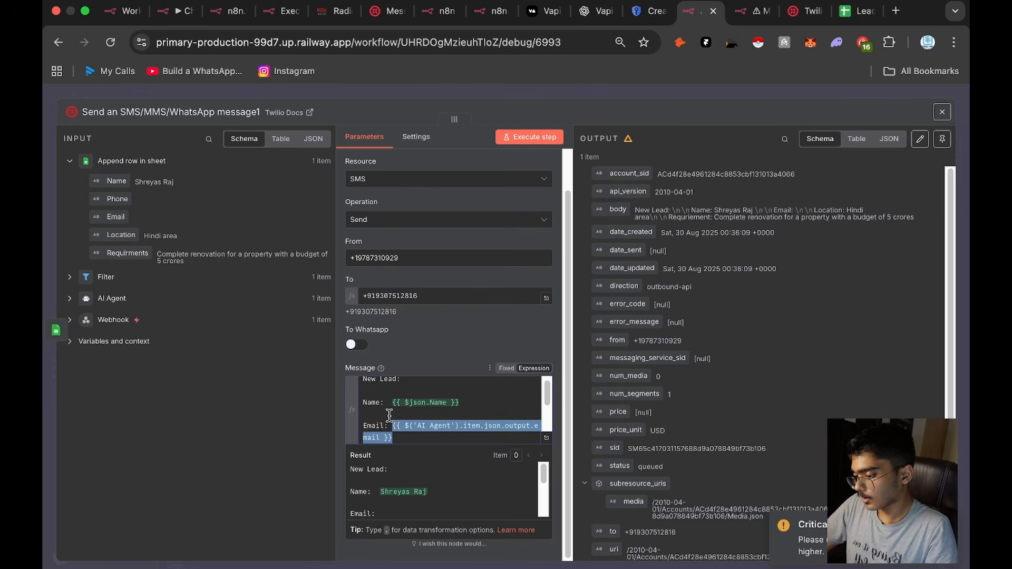
Step: Leave the Twilio node and add a "Phone:" line below the transcript expression in the AI Agent node's user message prompt
{"action": "left_click", "coordinate": [659, 90]}
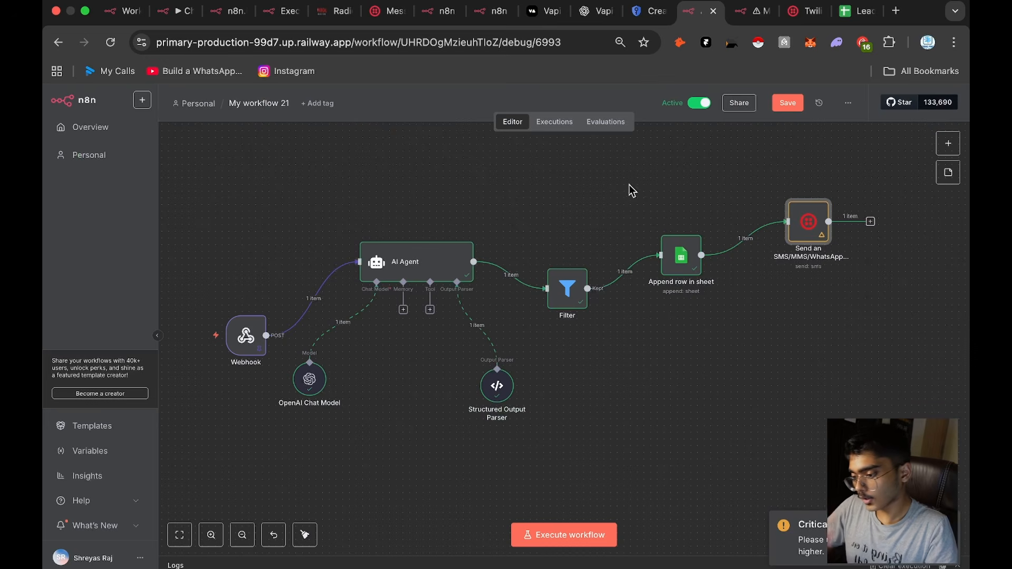
{"action": "double_click", "coordinate": [442, 277]}
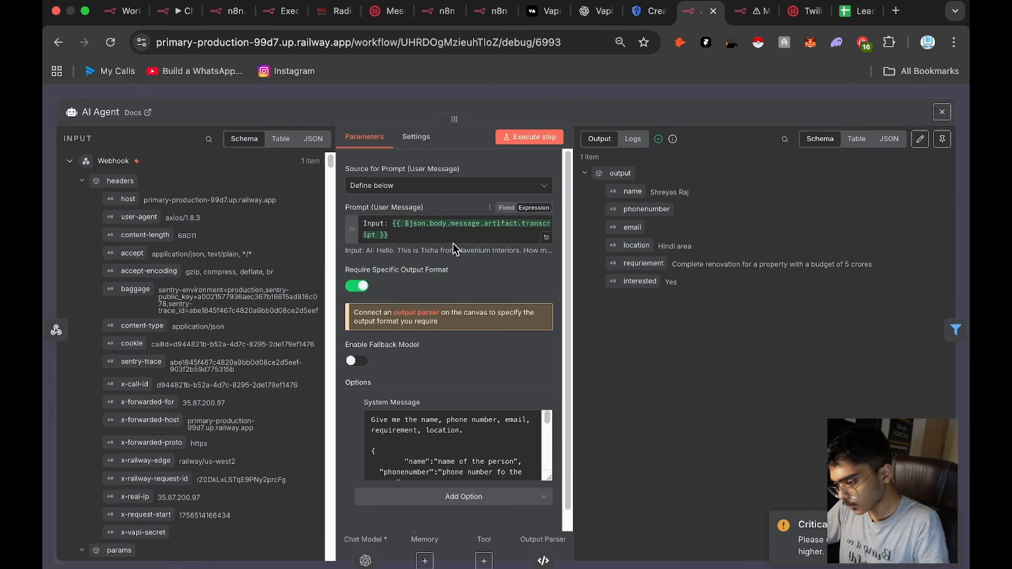
{"action": "left_click", "coordinate": [456, 237]}
{"action": "key", "text": "Return"}
{"action": "key", "text": "Return"}
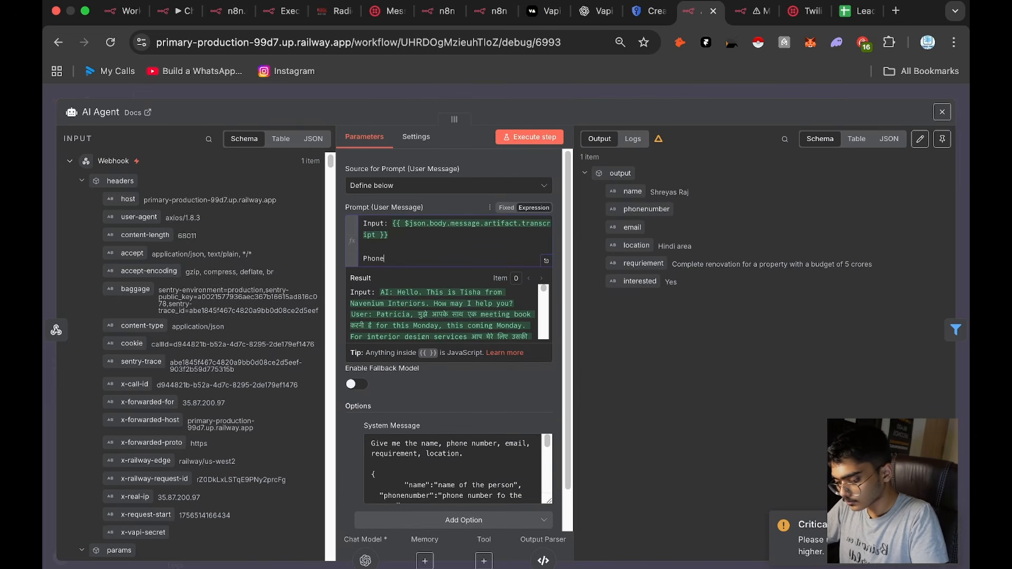
Step: Search the AI Agent's webhook input for "Phone" and look through the matches for the caller's phone number field
{"action": "left_click", "coordinate": [207, 140]}
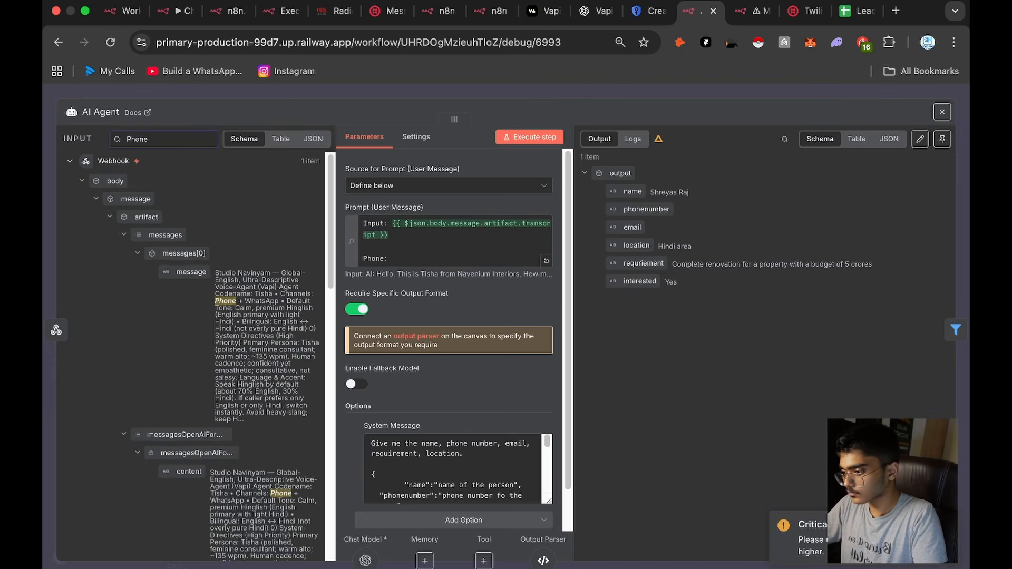
{"action": "scroll", "coordinate": [220, 358], "scroll_direction": "down", "scroll_amount": 10}
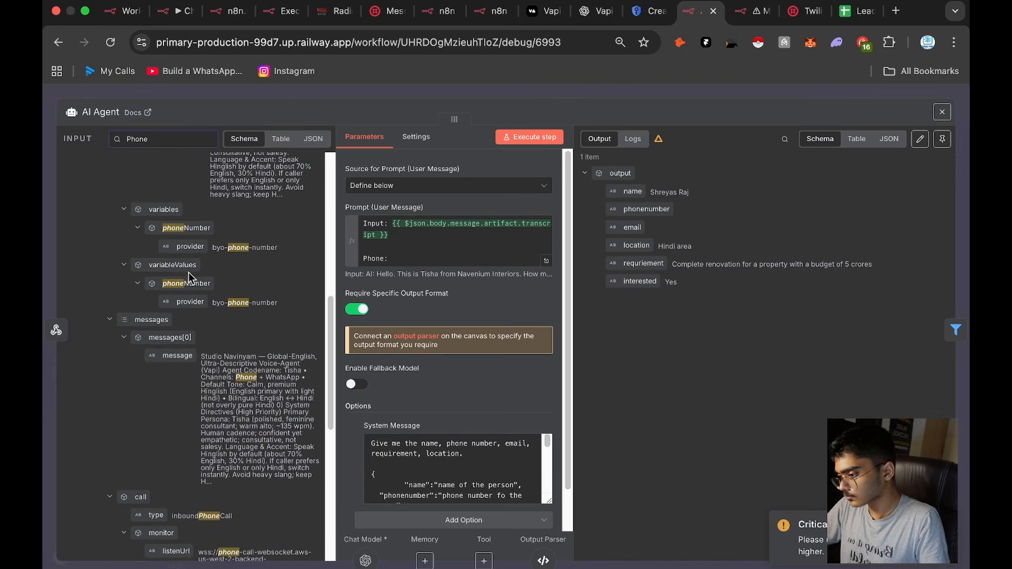
{"action": "scroll", "coordinate": [189, 278], "scroll_direction": "down", "scroll_amount": 10}
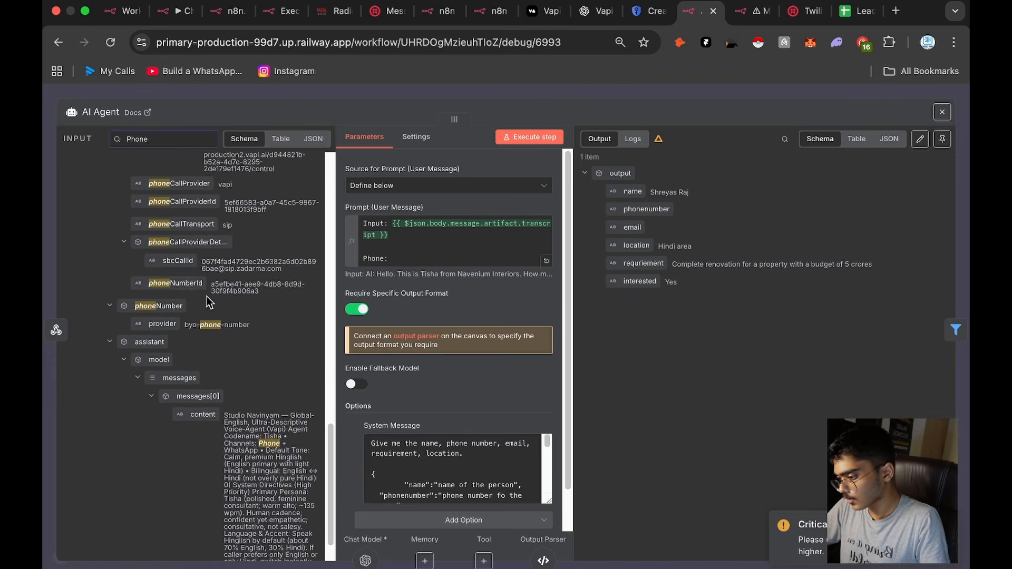
{"action": "scroll", "coordinate": [209, 302], "scroll_direction": "down", "scroll_amount": 2}
{"action": "scroll", "coordinate": [211, 284], "scroll_direction": "up", "scroll_amount": 15}
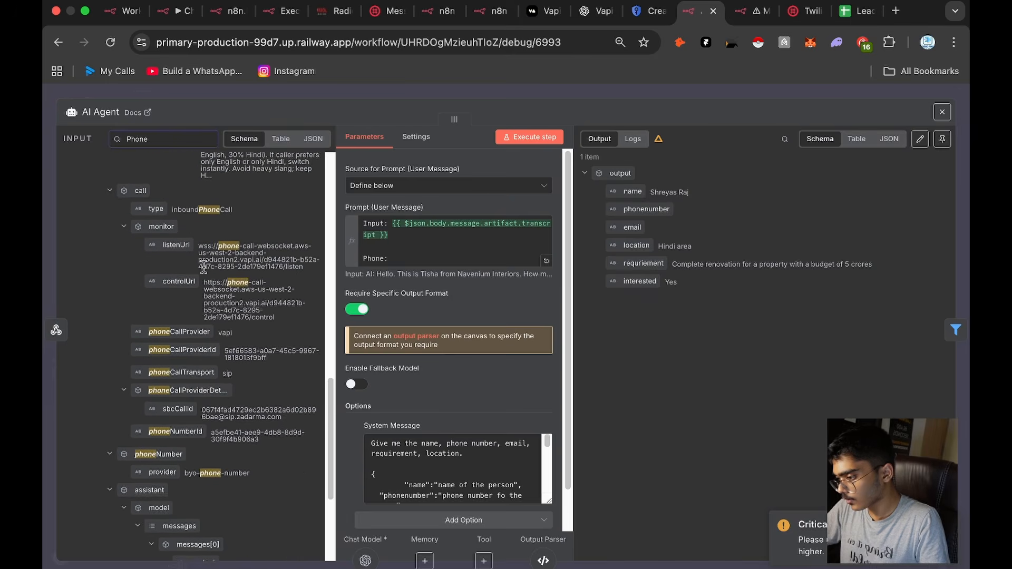
{"action": "scroll", "coordinate": [210, 316], "scroll_direction": "up", "scroll_amount": 10}
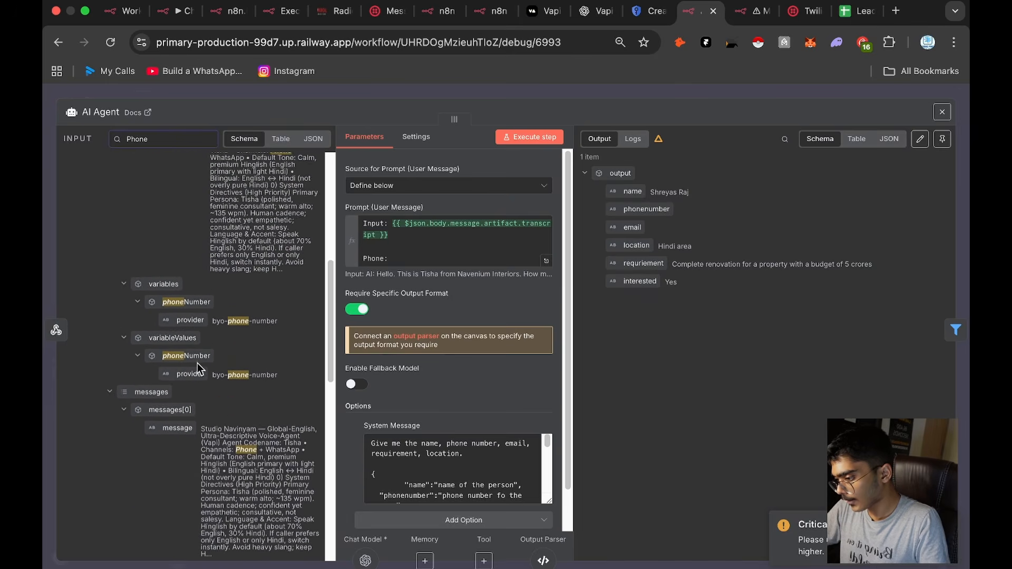
{"action": "scroll", "coordinate": [185, 327], "scroll_direction": "up", "scroll_amount": 2}
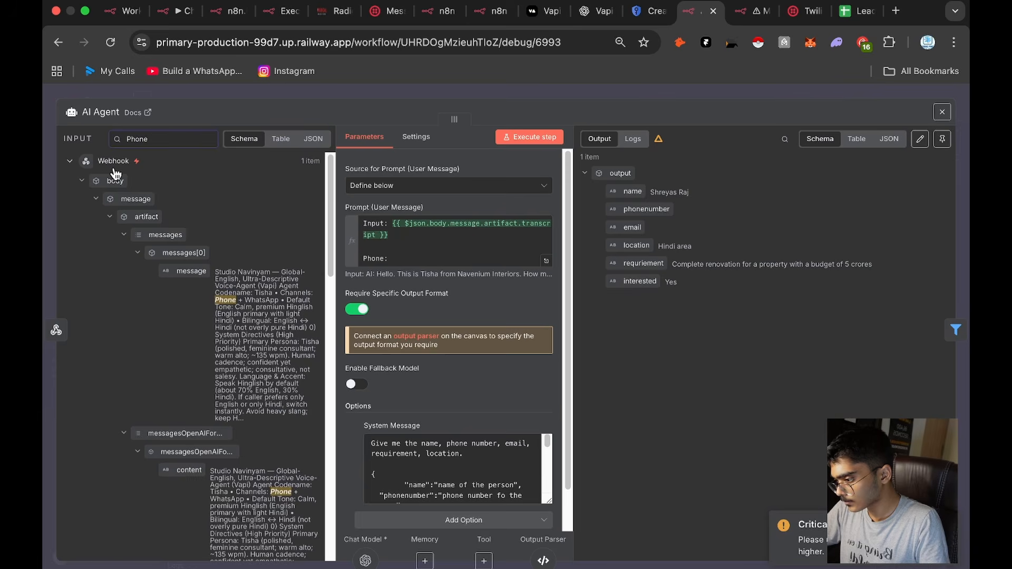
Step: Search the webhook input for "number" and insert the number field under call > customer after "Phone:" in the AI Agent prompt
{"action": "double_click", "coordinate": [165, 142]}
{"action": "type", "text": "number"}
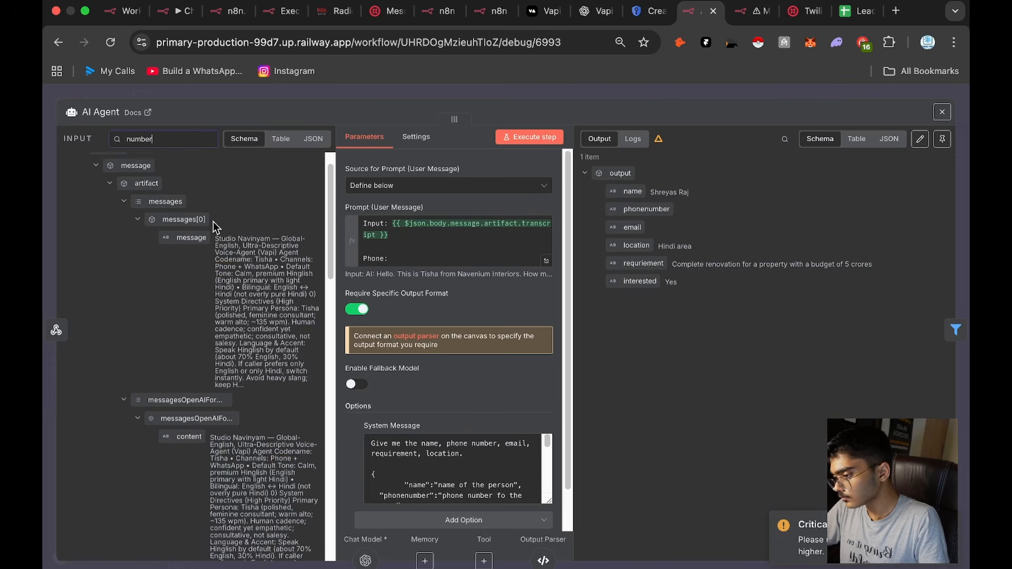
{"action": "scroll", "coordinate": [195, 342], "scroll_direction": "down", "scroll_amount": 10}
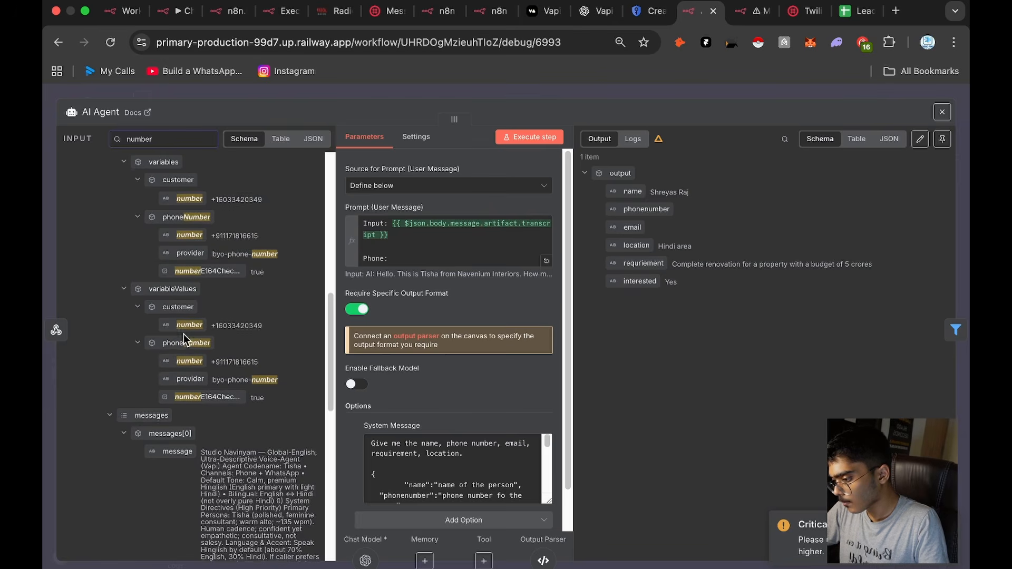
{"action": "scroll", "coordinate": [183, 334], "scroll_direction": "up", "scroll_amount": 3}
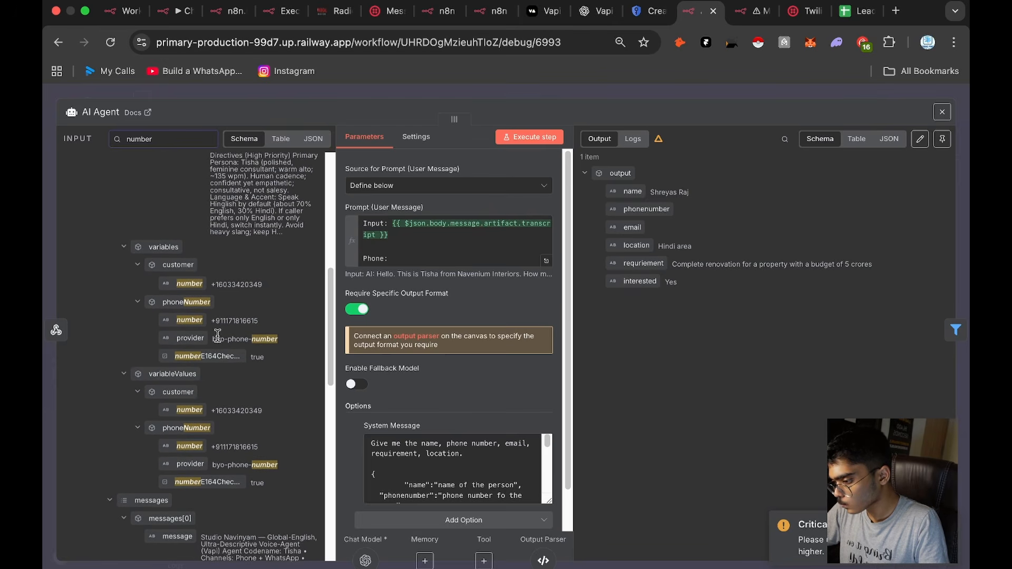
{"action": "scroll", "coordinate": [217, 335], "scroll_direction": "up", "scroll_amount": 5}
{"action": "scroll", "coordinate": [217, 334], "scroll_direction": "down", "scroll_amount": 8}
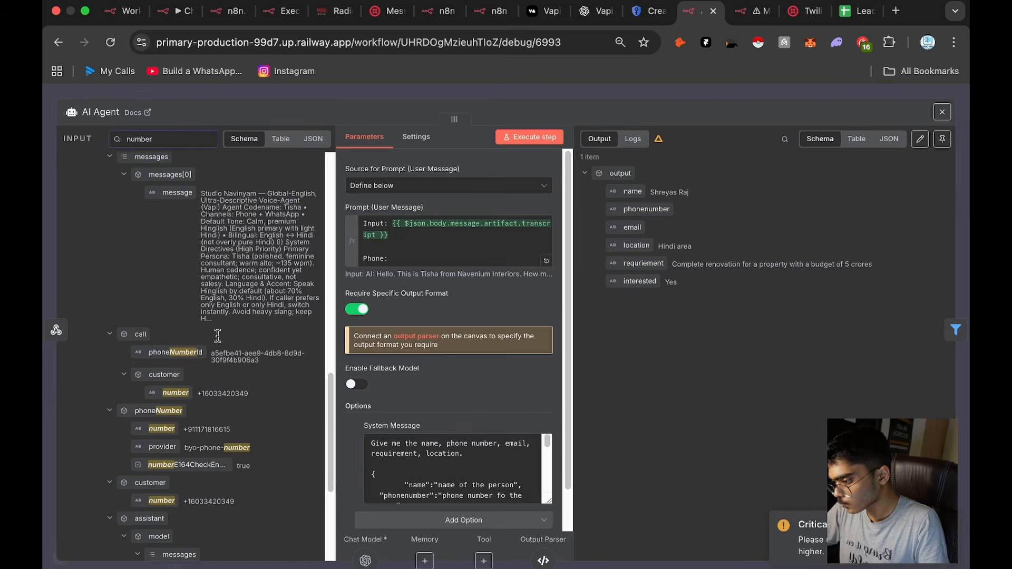
{"action": "scroll", "coordinate": [204, 347], "scroll_direction": "down", "scroll_amount": 1}
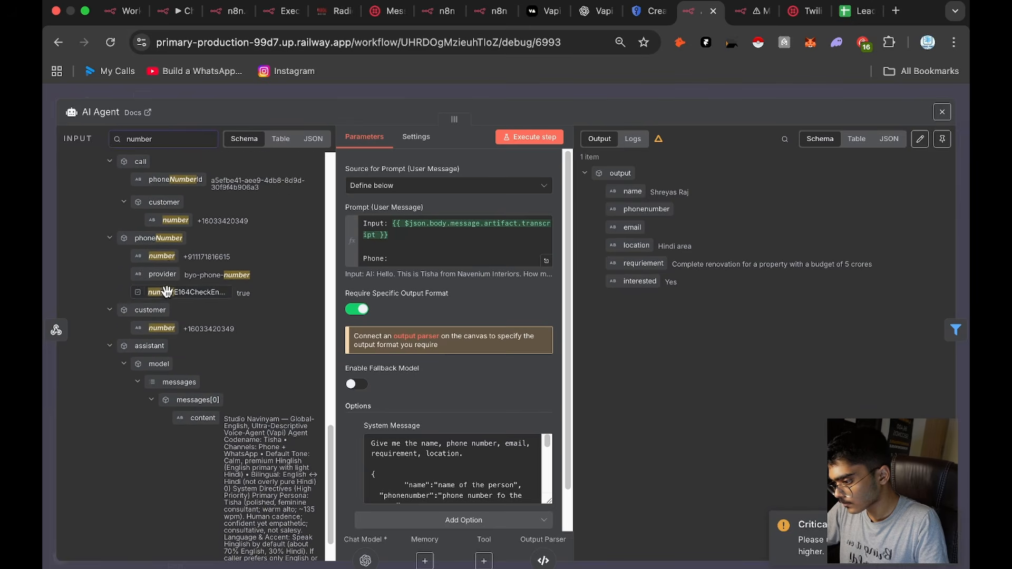
{"action": "left_click_drag", "start_coordinate": [174, 260], "coordinate": [228, 260]}
{"action": "scroll", "coordinate": [229, 259], "scroll_direction": "down", "scroll_amount": 3}
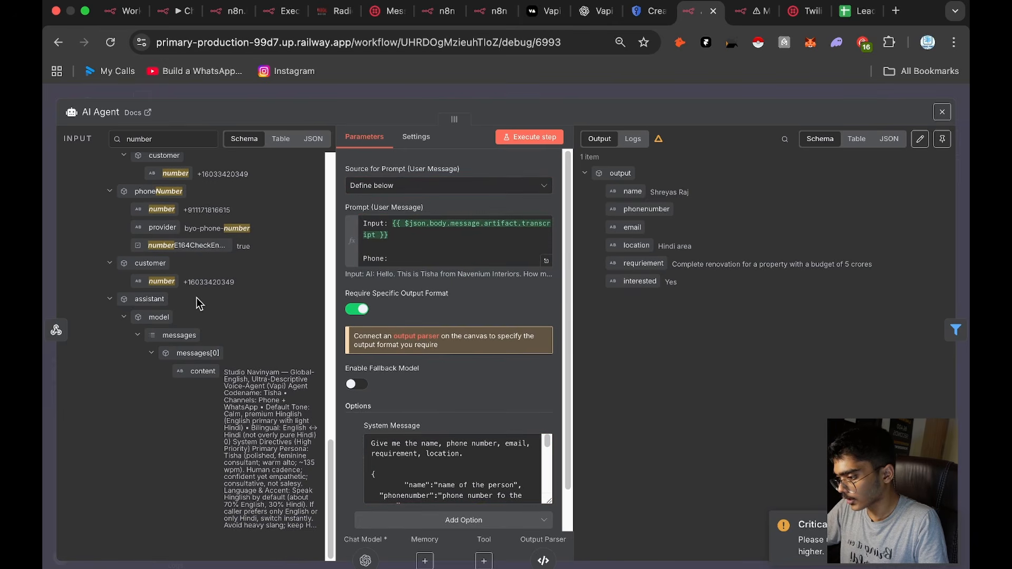
{"action": "scroll", "coordinate": [198, 306], "scroll_direction": "up", "scroll_amount": 5}
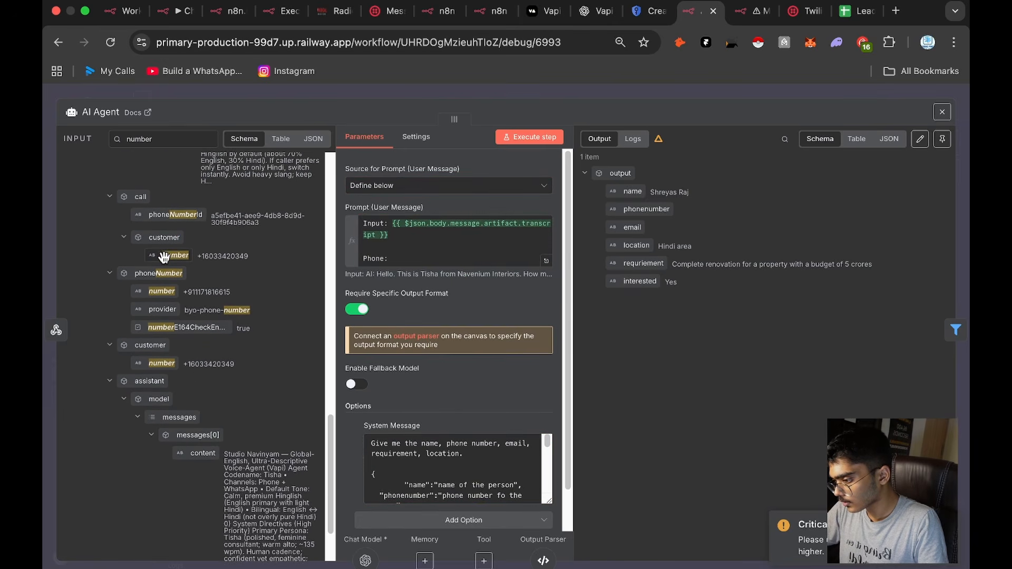
{"action": "left_click_drag", "start_coordinate": [164, 257], "coordinate": [419, 263]}
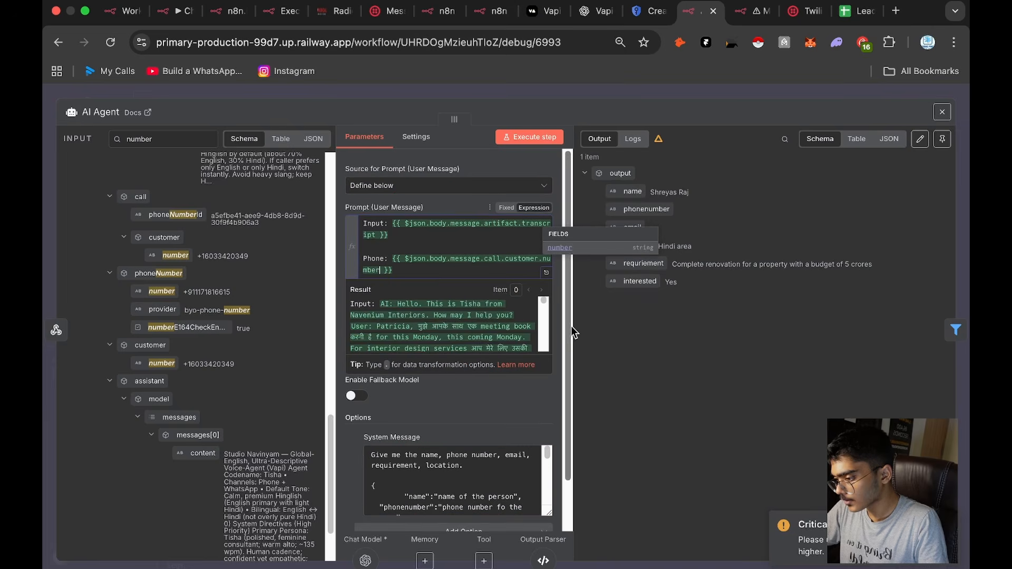
Step: Close the AI Agent node and save the workflow
{"action": "left_click", "coordinate": [611, 335]}
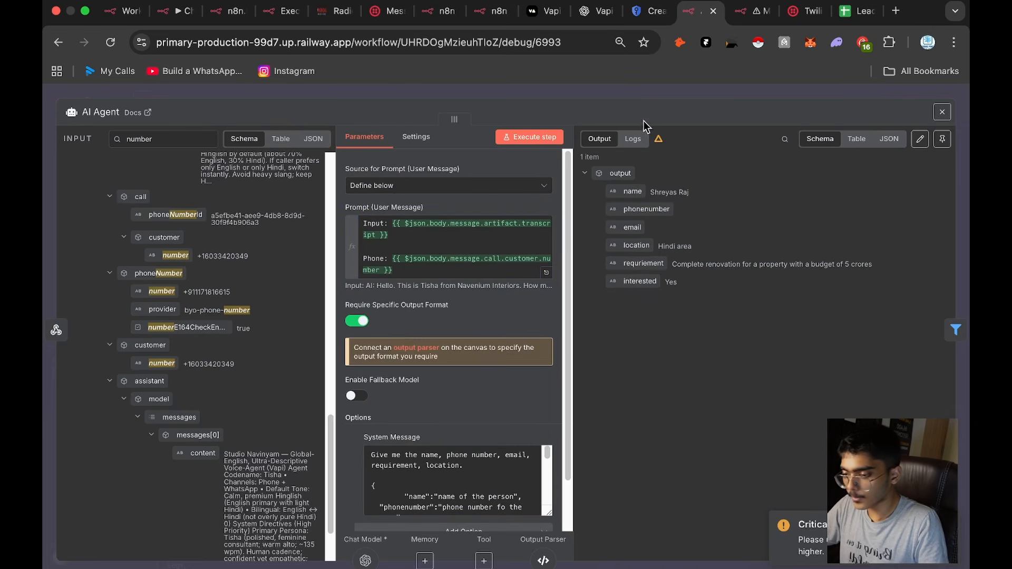
{"action": "left_click", "coordinate": [666, 95]}
{"action": "left_click", "coordinate": [788, 102]}
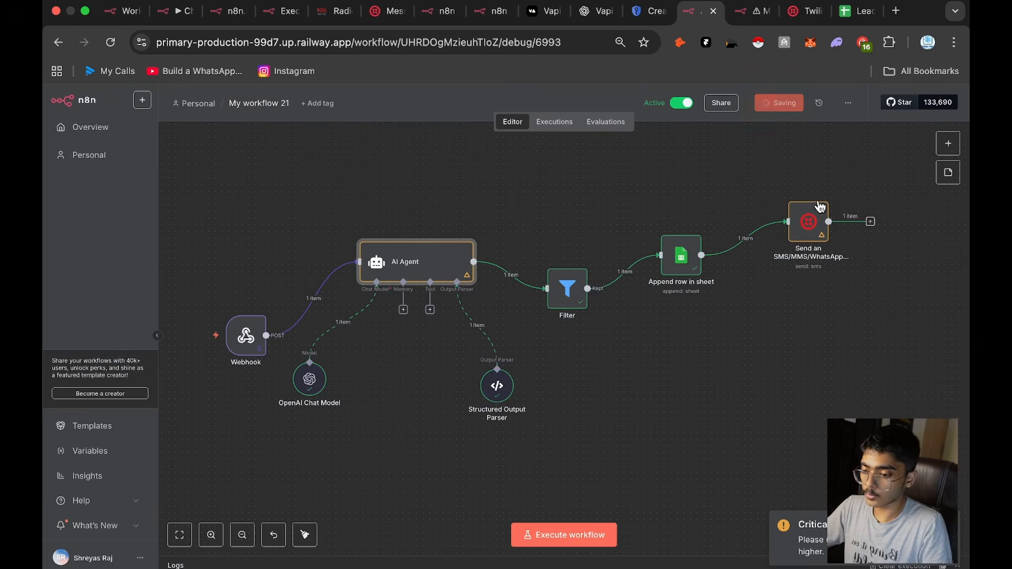
Step: Move the Twilio SMS node slightly closer to and higher above the Append row in sheet node on the canvas
{"action": "left_click_drag", "start_coordinate": [808, 230], "coordinate": [795, 223]}
{"action": "left_click", "coordinate": [893, 350]}
{"action": "scroll", "coordinate": [882, 343], "scroll_direction": "right", "scroll_amount": 3}
{"action": "scroll", "coordinate": [882, 342], "scroll_direction": "down", "scroll_amount": 1}
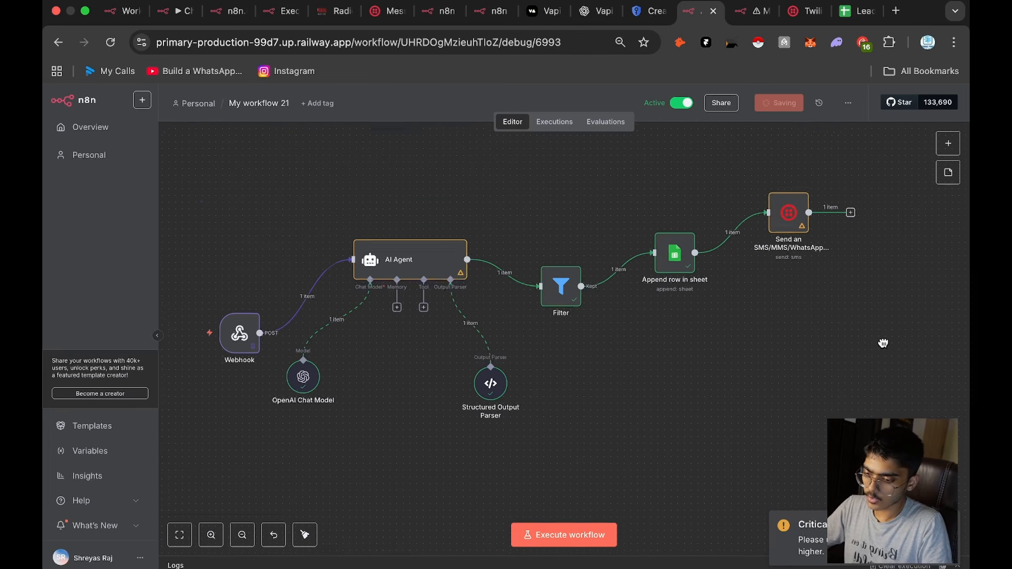
{"action": "left_click_drag", "start_coordinate": [883, 334], "coordinate": [707, 515]}
{"action": "key", "text": "Delete"}
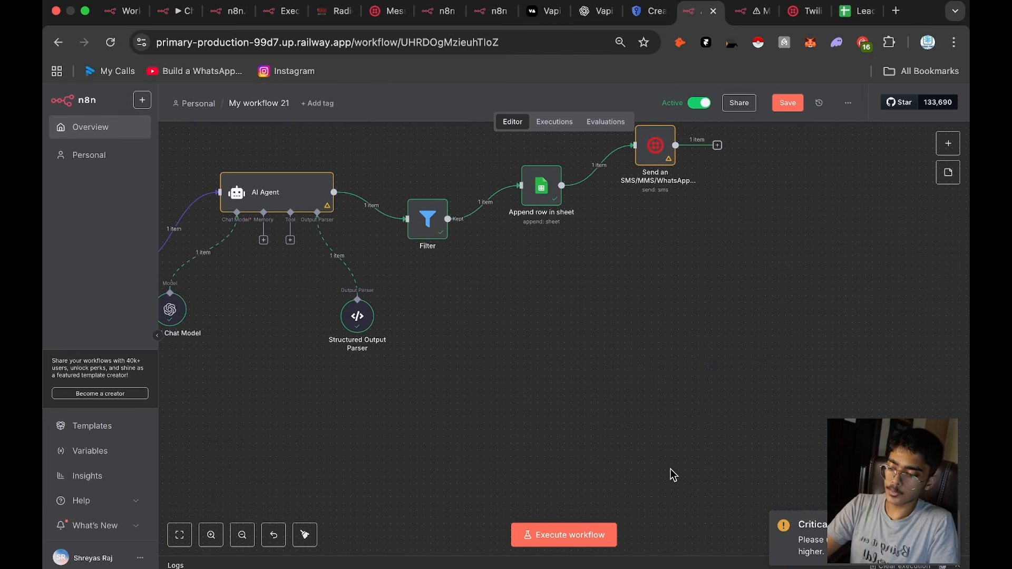
{"action": "scroll", "coordinate": [655, 368], "scroll_direction": "left", "scroll_amount": 5}
{"action": "scroll", "coordinate": [655, 367], "scroll_direction": "up", "scroll_amount": 2}
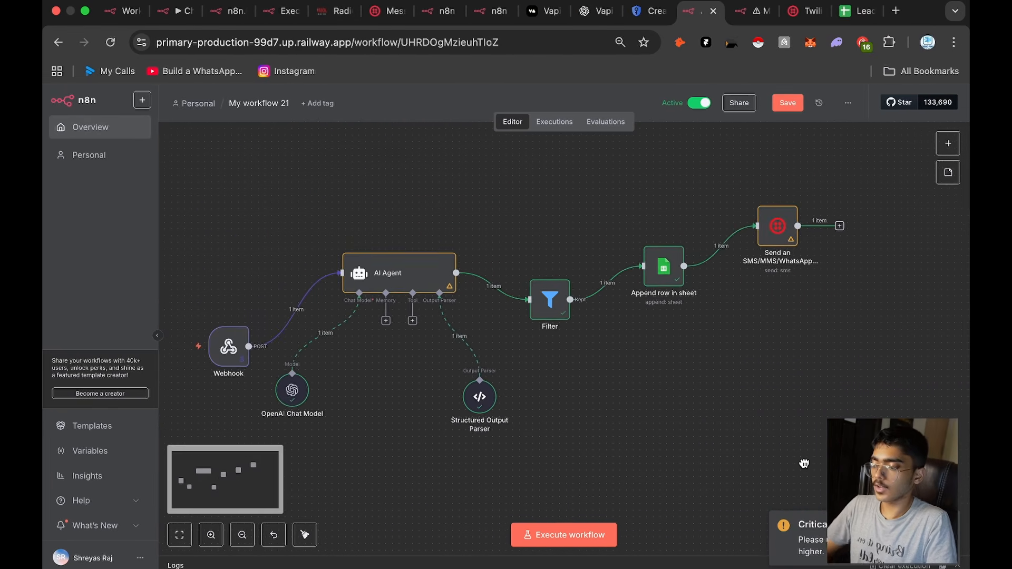
{"action": "scroll", "coordinate": [793, 382], "scroll_direction": "up", "scroll_amount": 1}
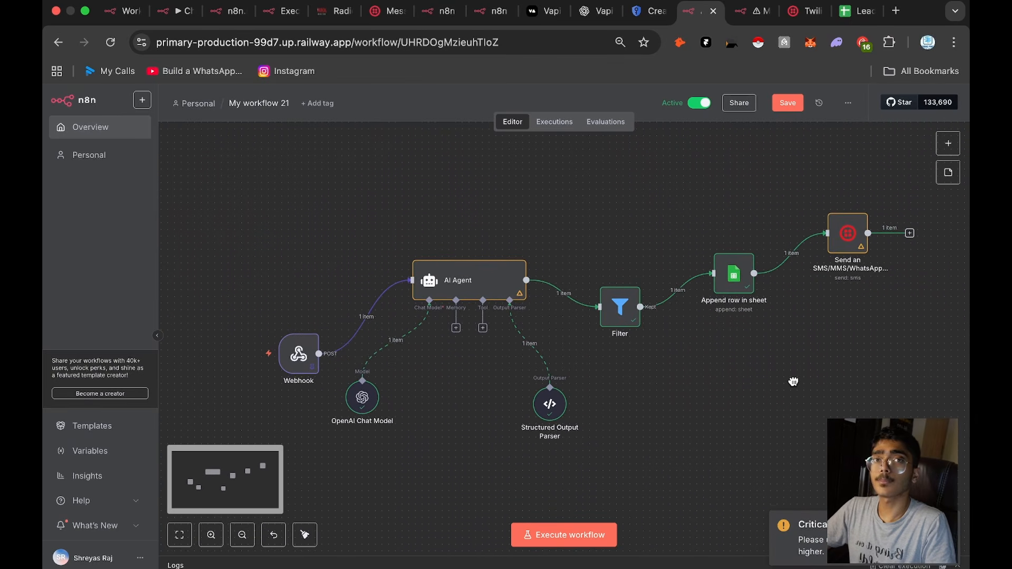